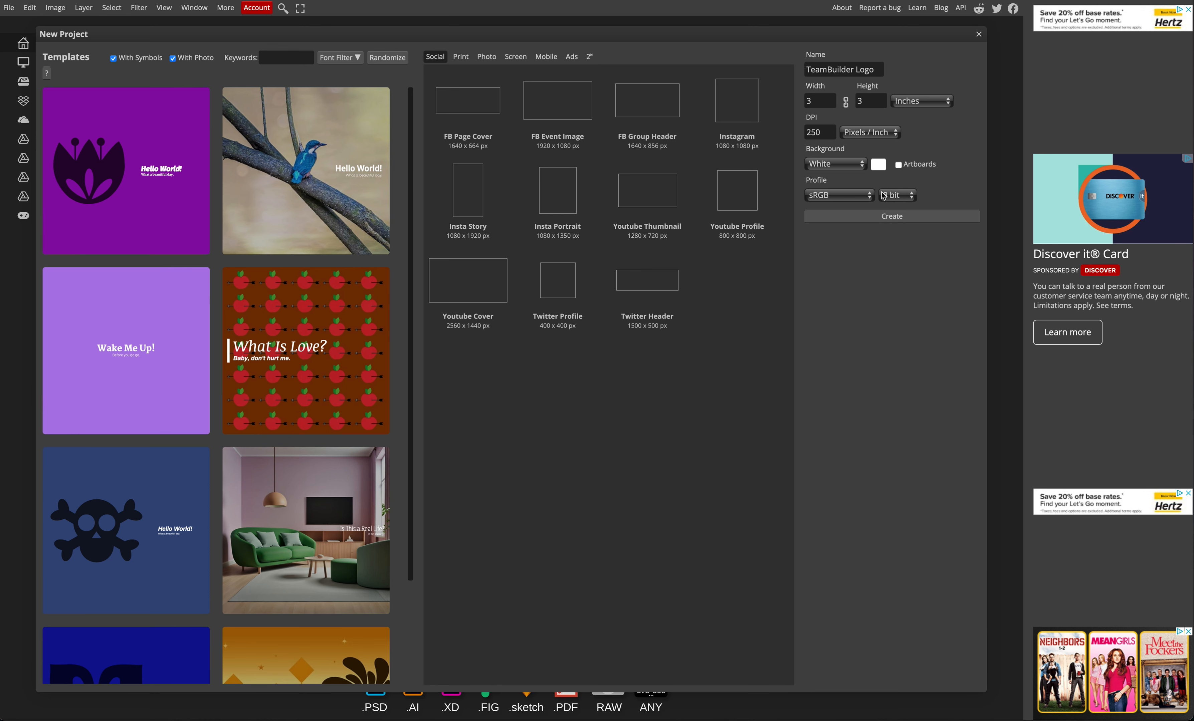
Create the TeamBuilder Logo project at 3 by 3 inches, 250 pixels per inch, with a white background.
left_click(893, 216)
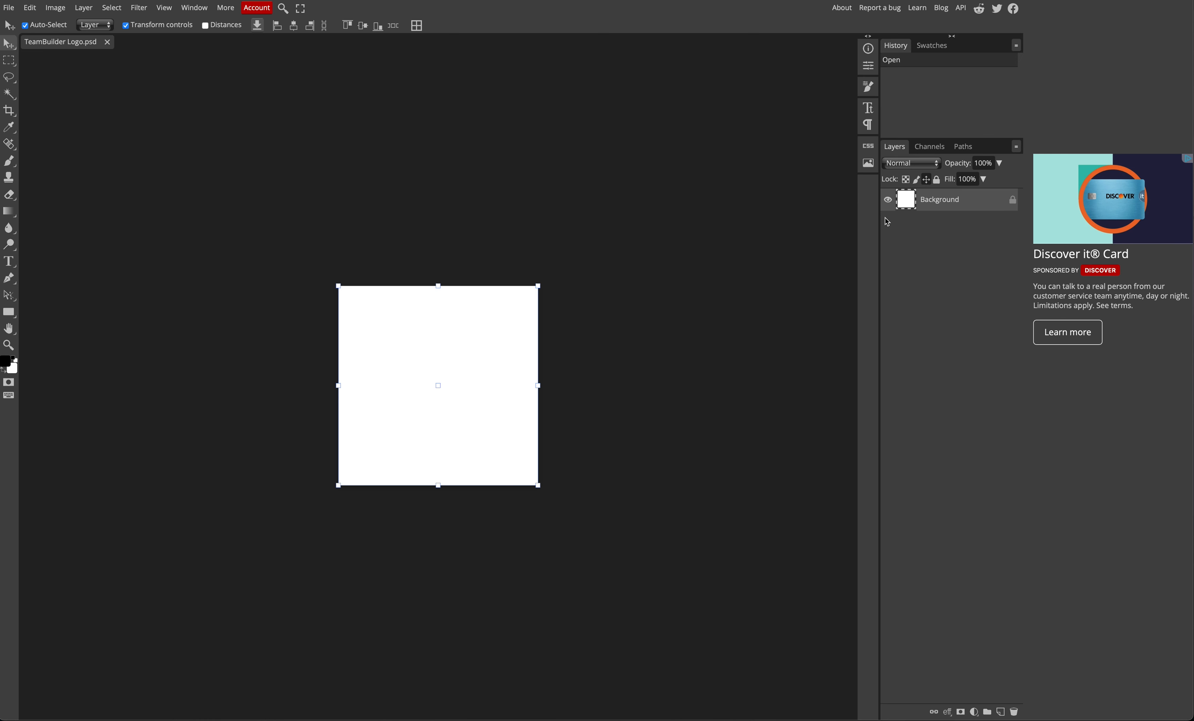
scroll(481, 348, "down", 3)
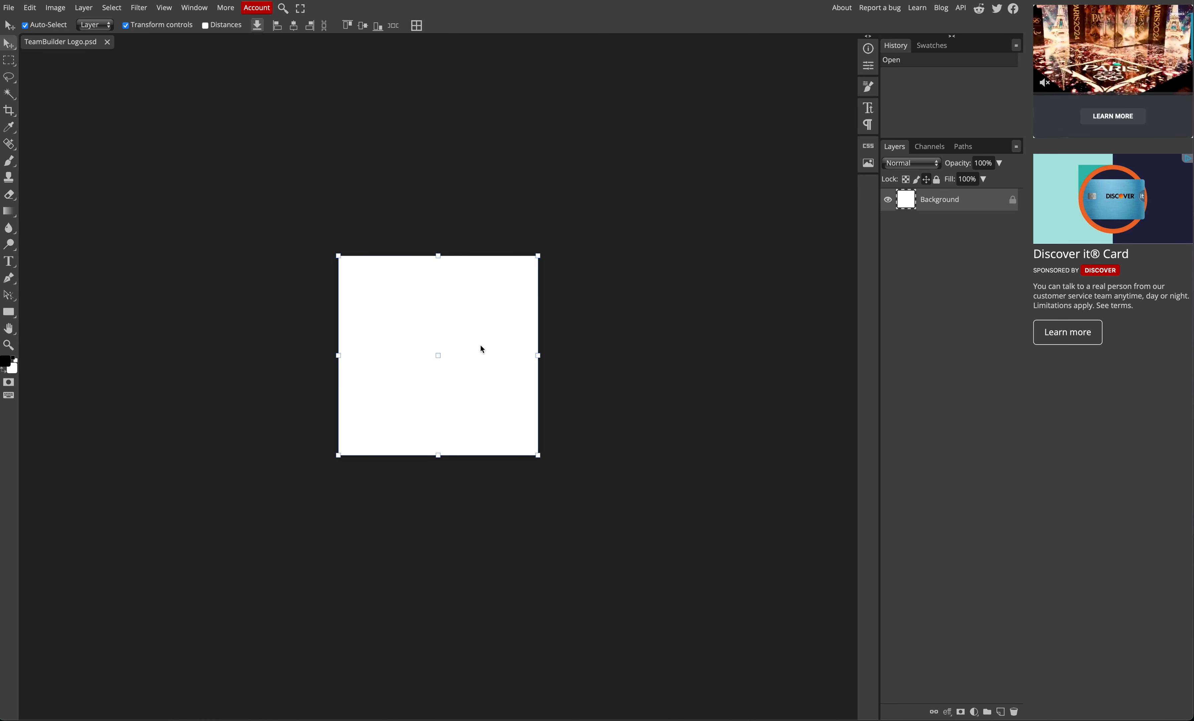
Zoom in and out on the blank canvas with the Zoom tool to examine it at different sizes.
left_click(11, 348)
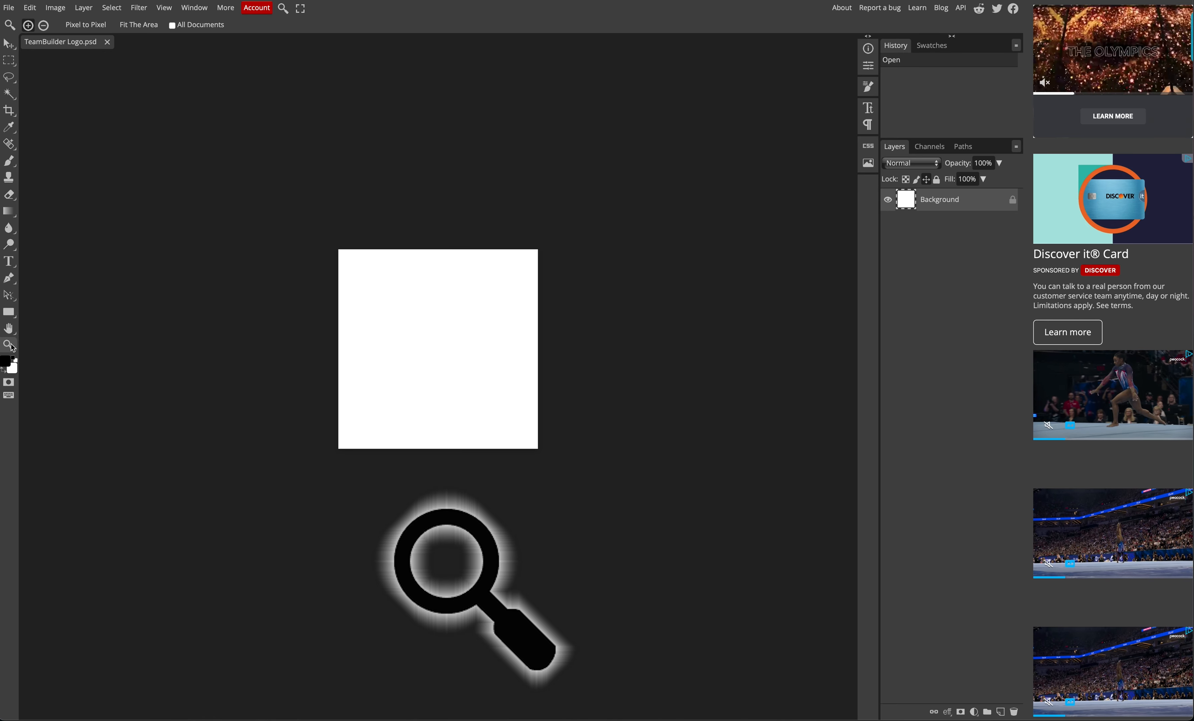
left_click(404, 358)
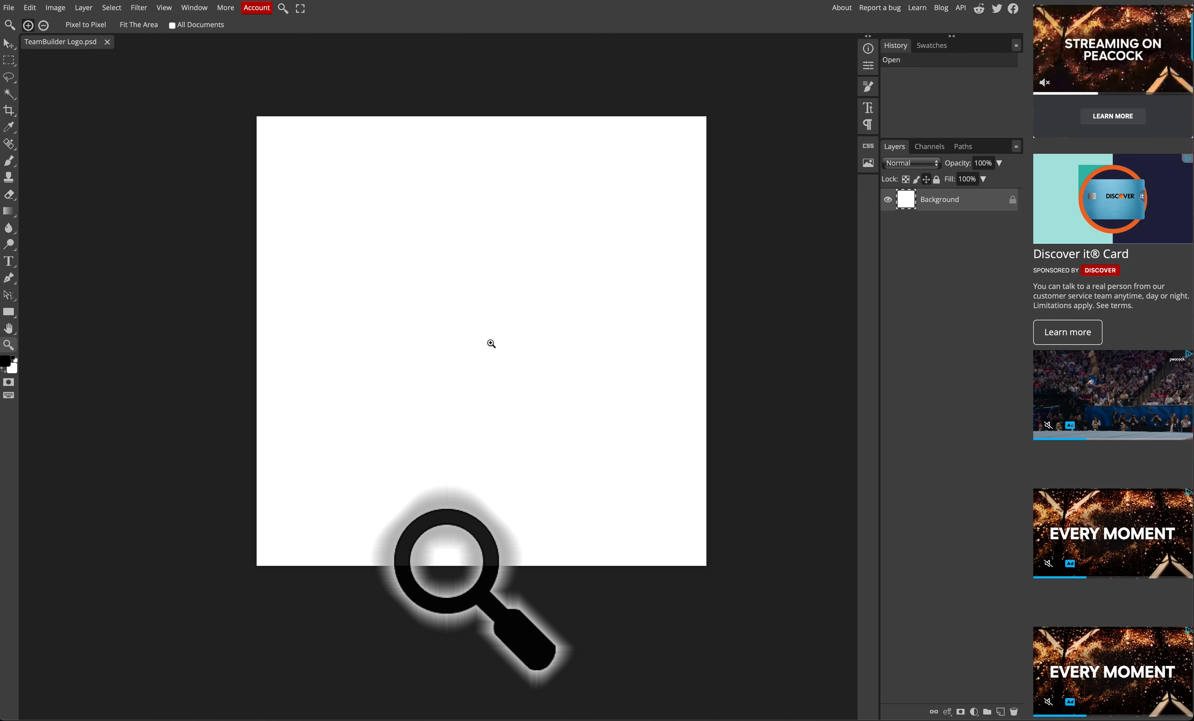
scroll(506, 342, "right", 1)
scroll(443, 340, "down", 3)
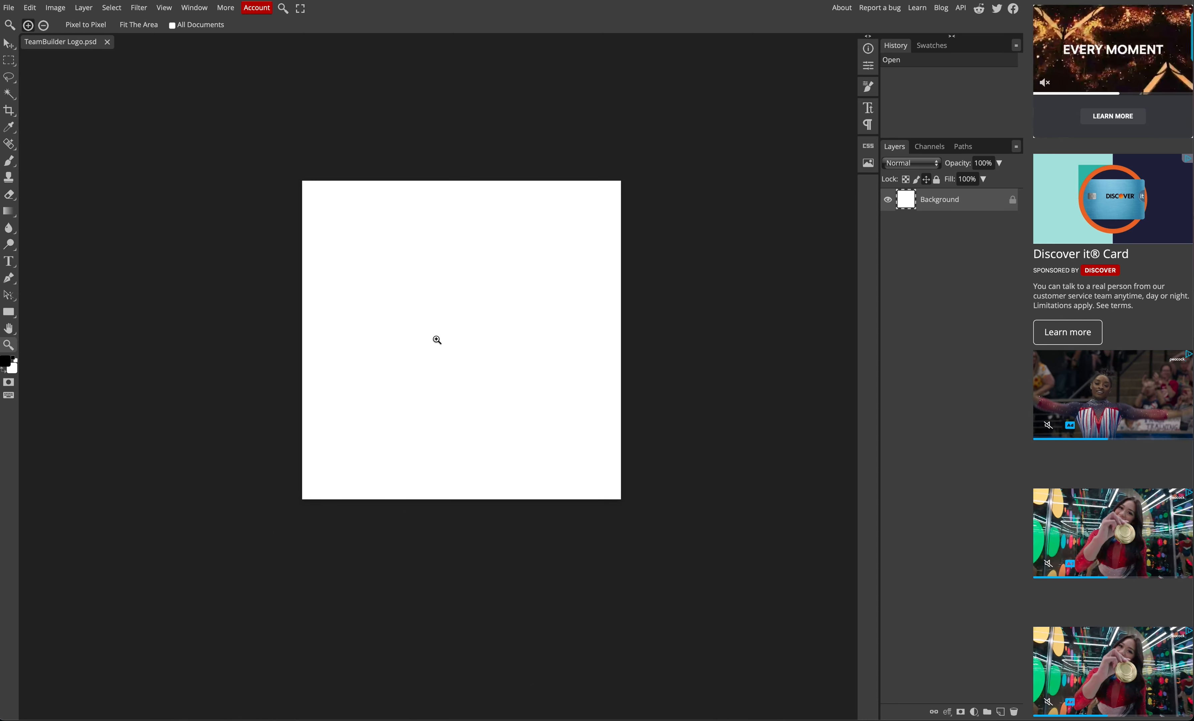
scroll(443, 341, "up", 5)
scroll(443, 341, "down", 2)
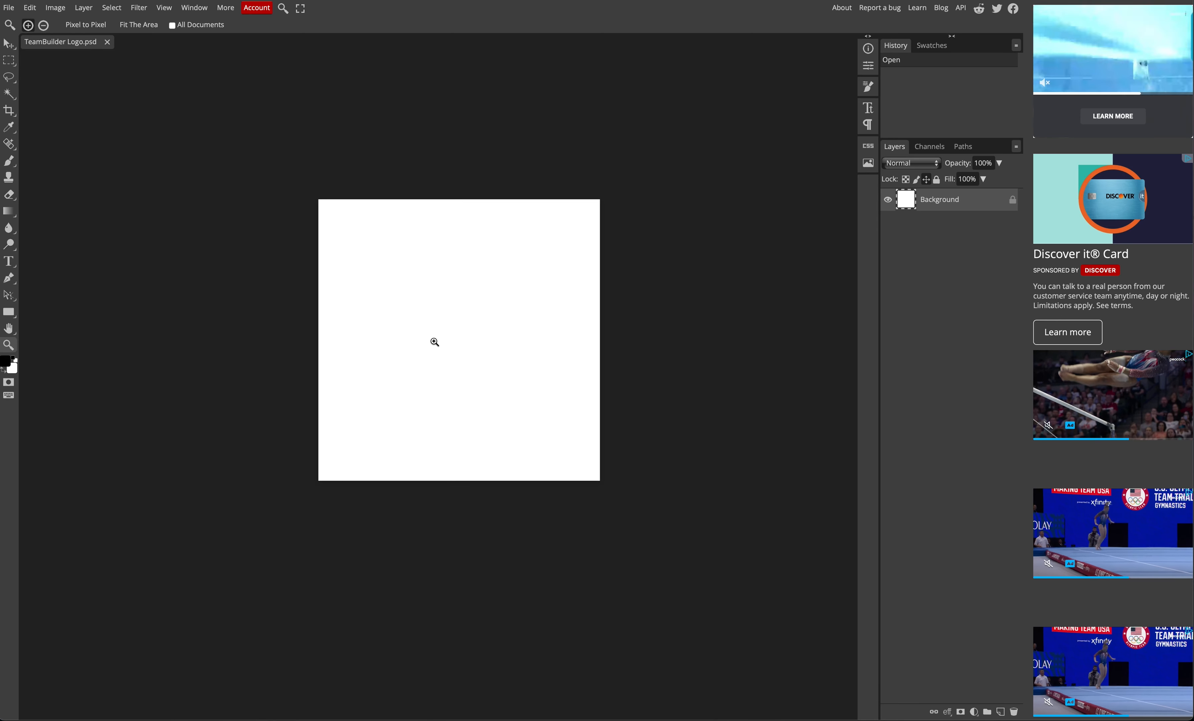
scroll(437, 342, "up", 3)
scroll(442, 341, "down", 1)
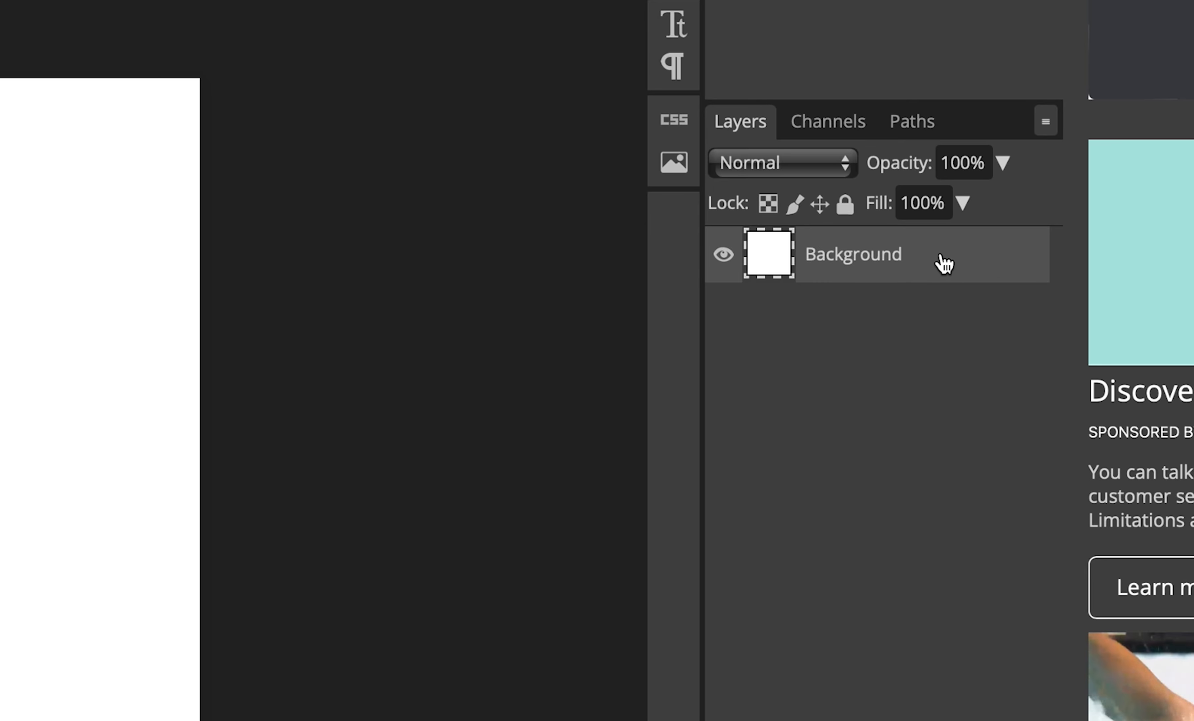
Hide the white Background layer and place the eagle logo image on the canvas at its fitted size.
left_click(726, 254)
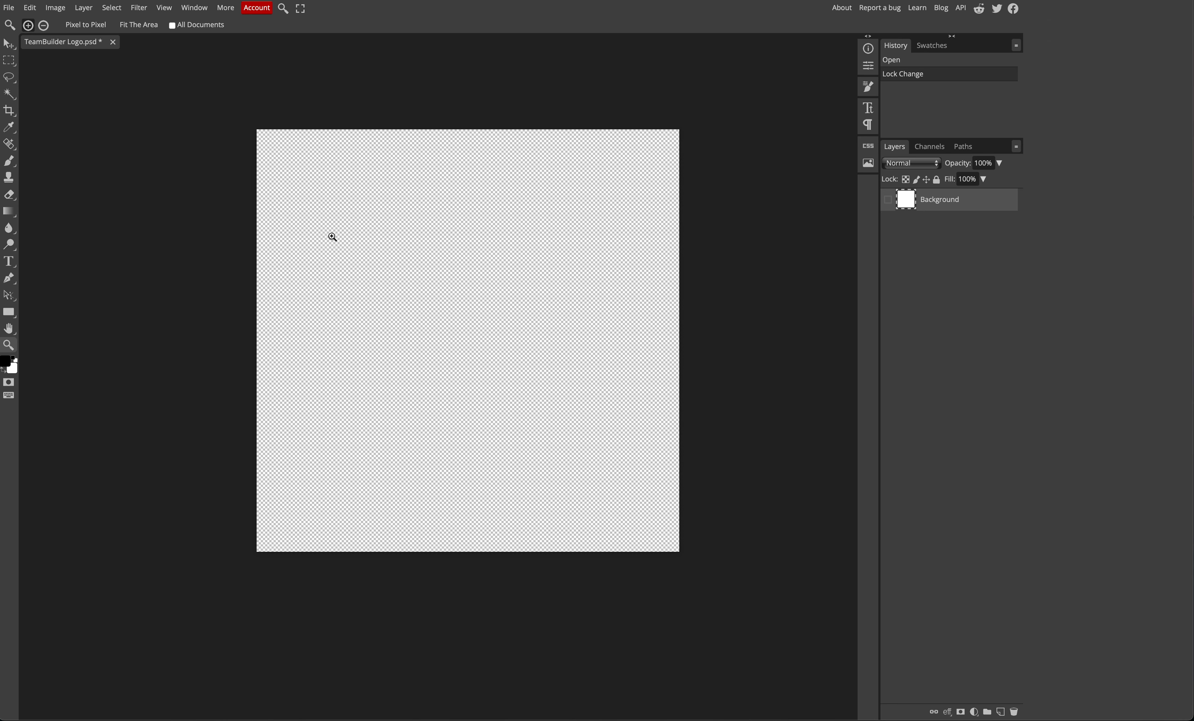
left_click(420, 251)
key("v")
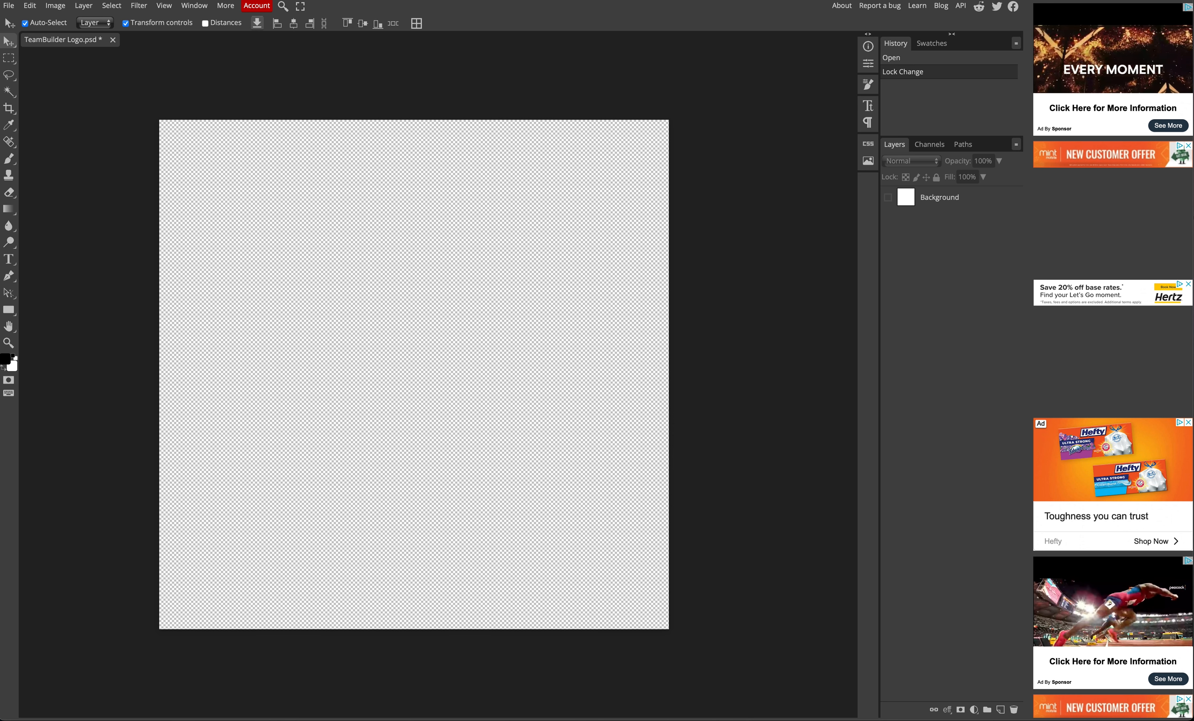
left_click_drag(274, 311, 352, 328)
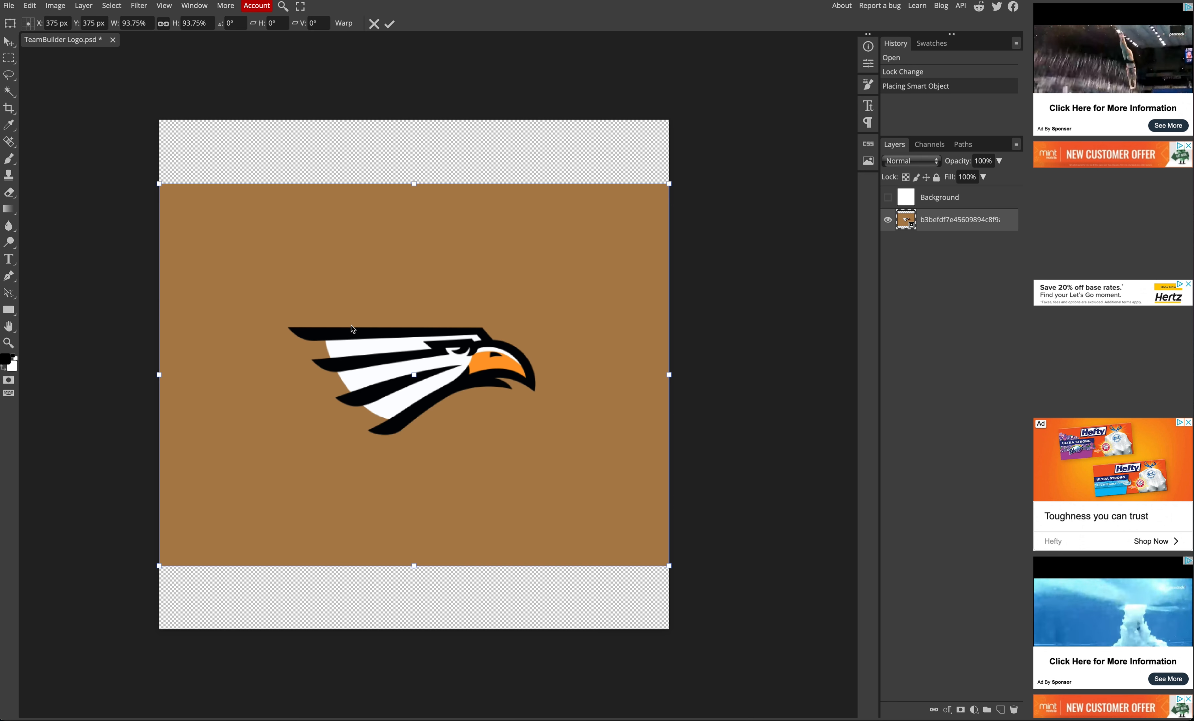
left_click(392, 24)
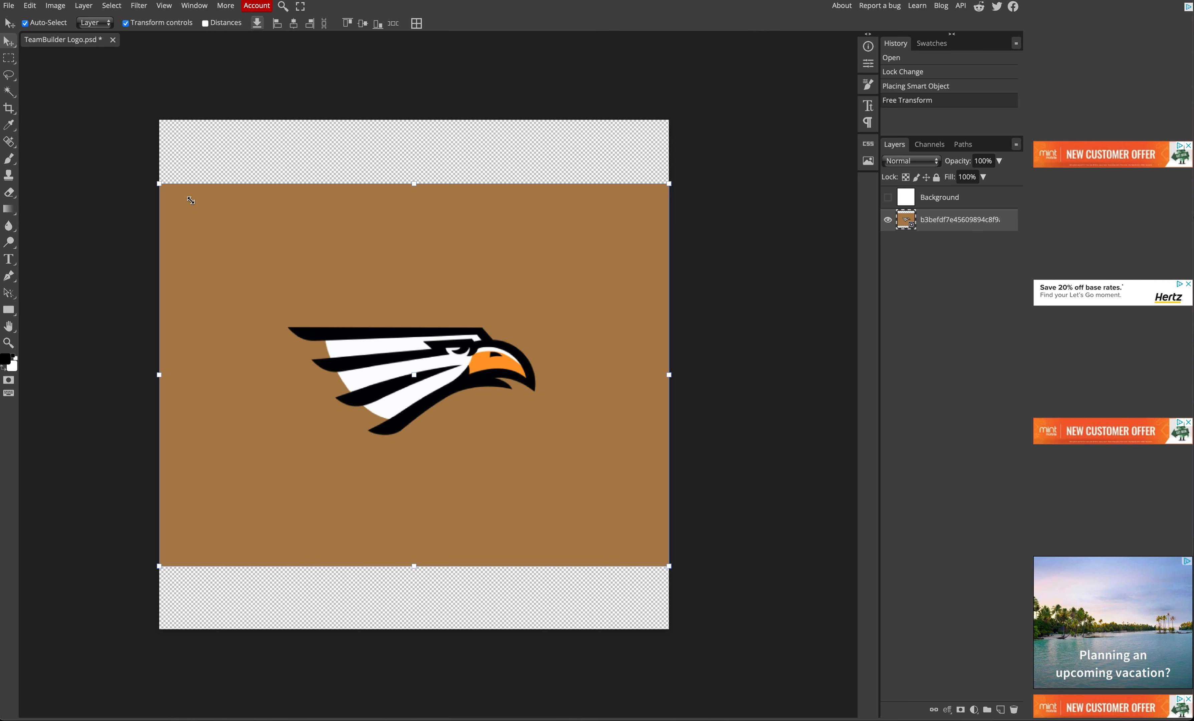
Try resizing the placed eagle image by its corners and bring it back to about 750 by 562.5 px.
left_click_drag(543, 593, 782, 720)
left_click_drag(228, 222, 161, 182)
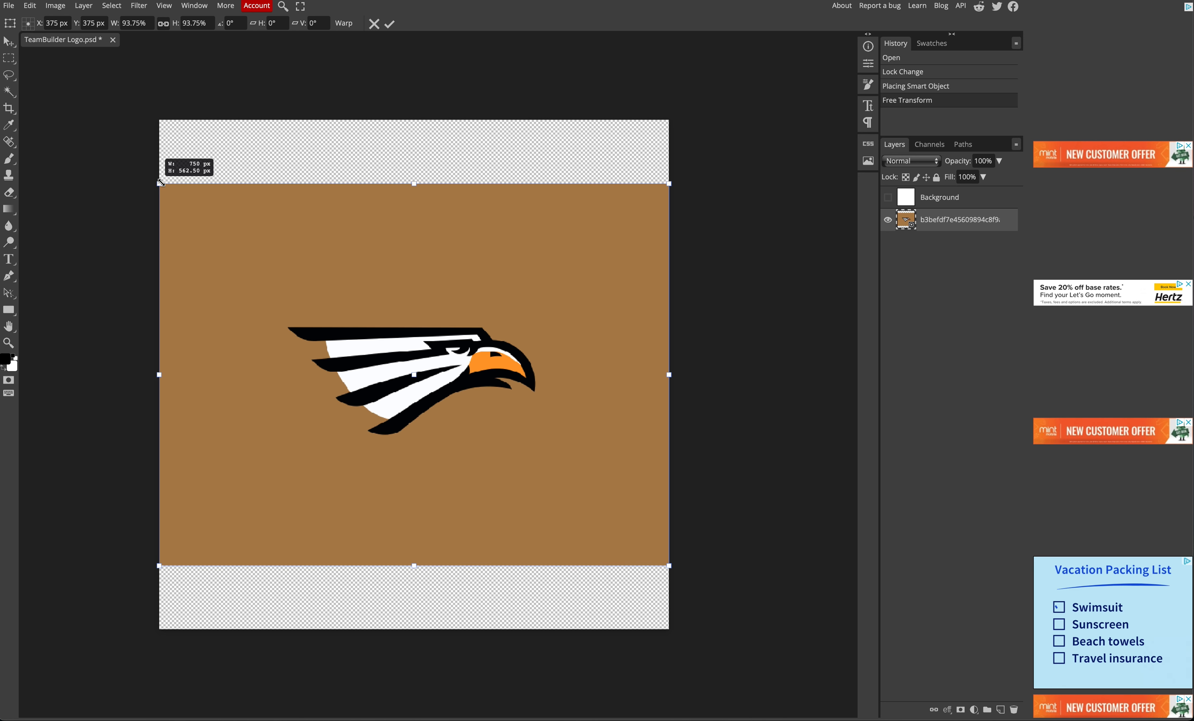
left_click(391, 25)
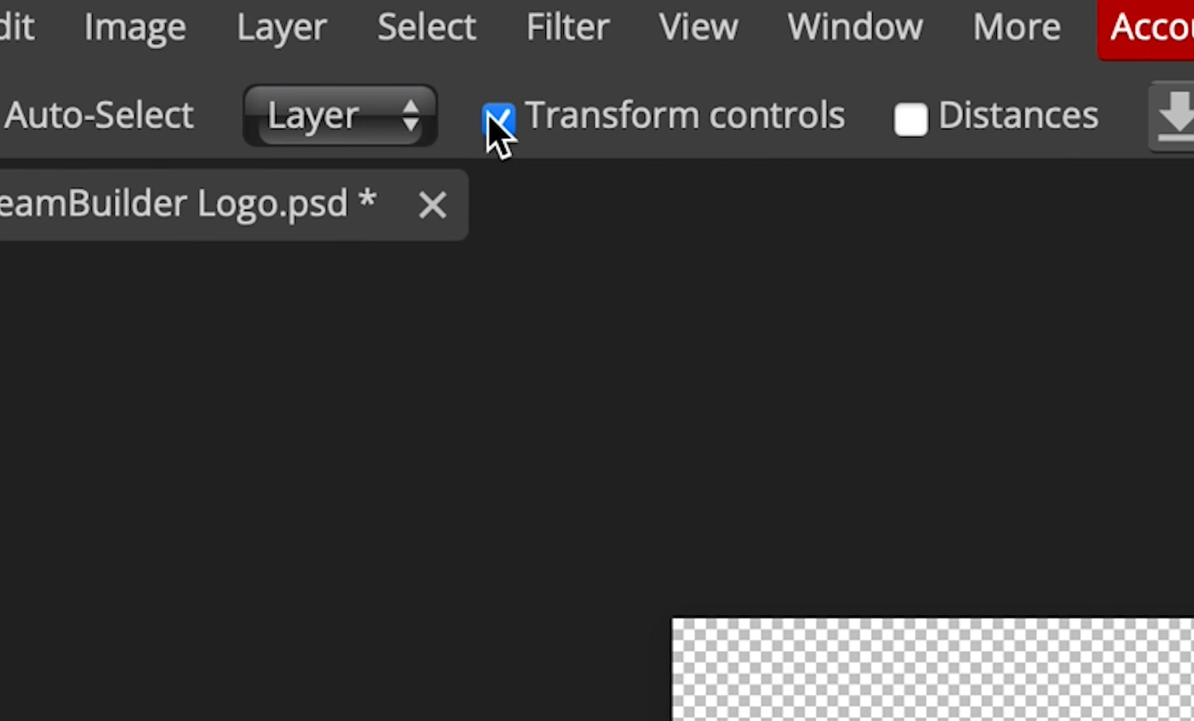
left_click(504, 117)
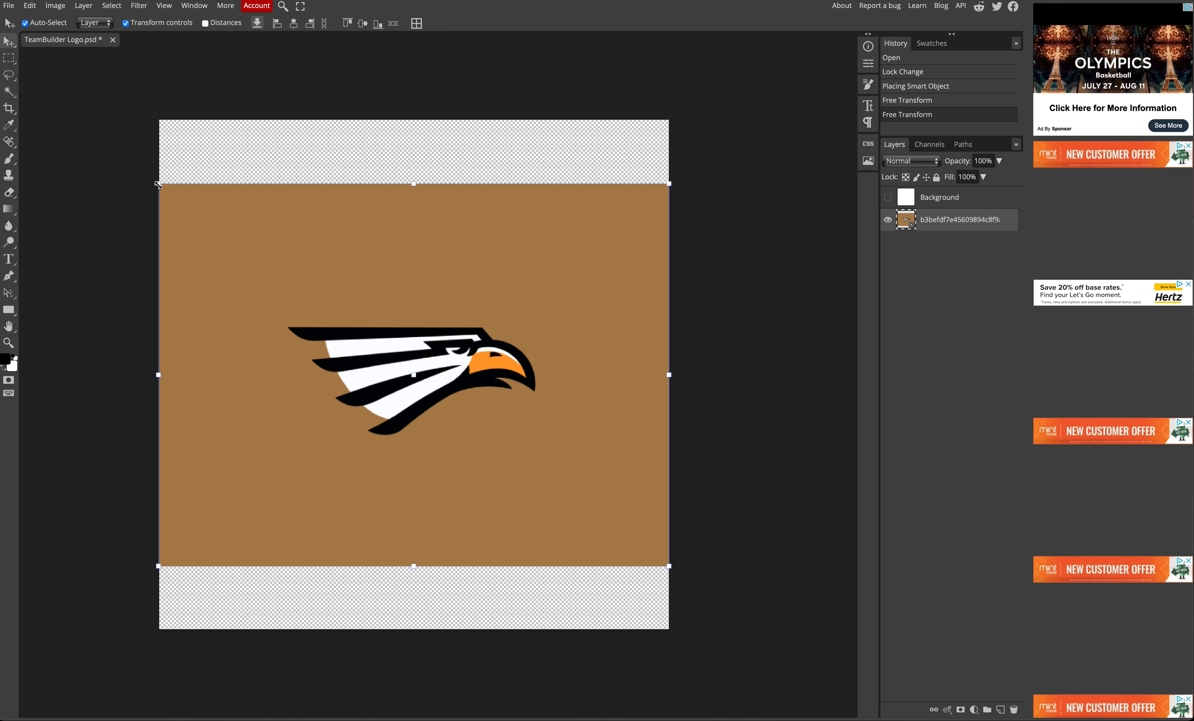
left_click_drag(158, 184, 315, 201)
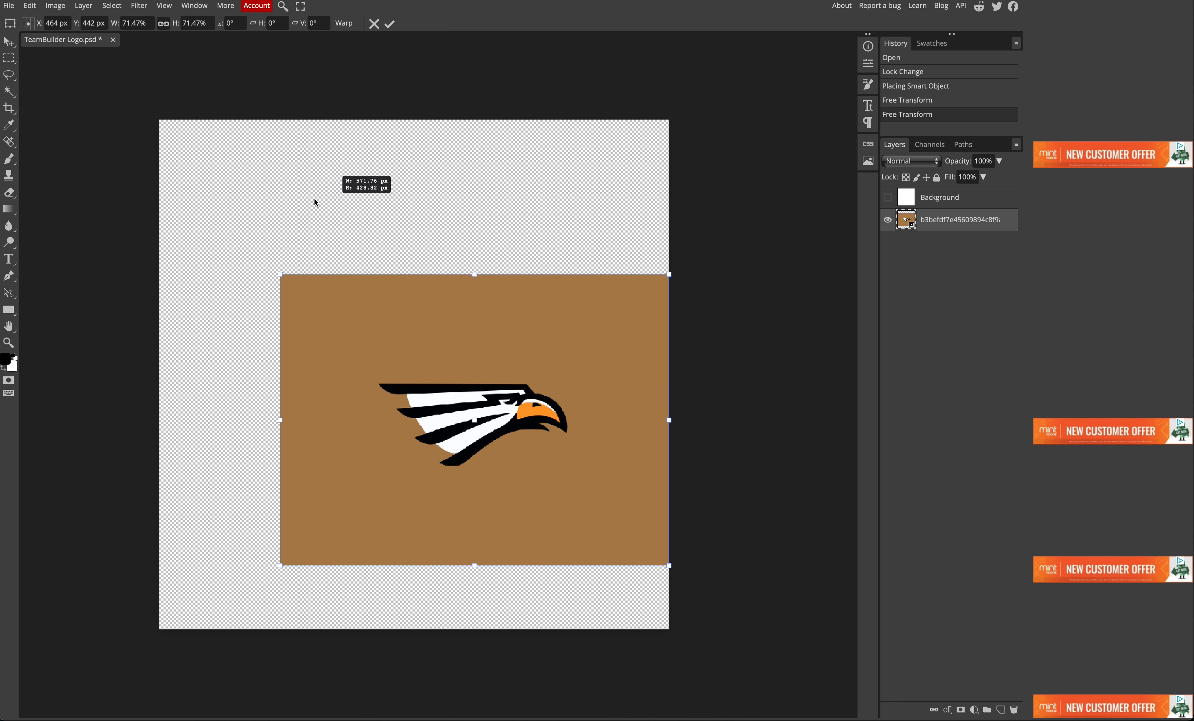
left_click_drag(239, 180, 229, 172)
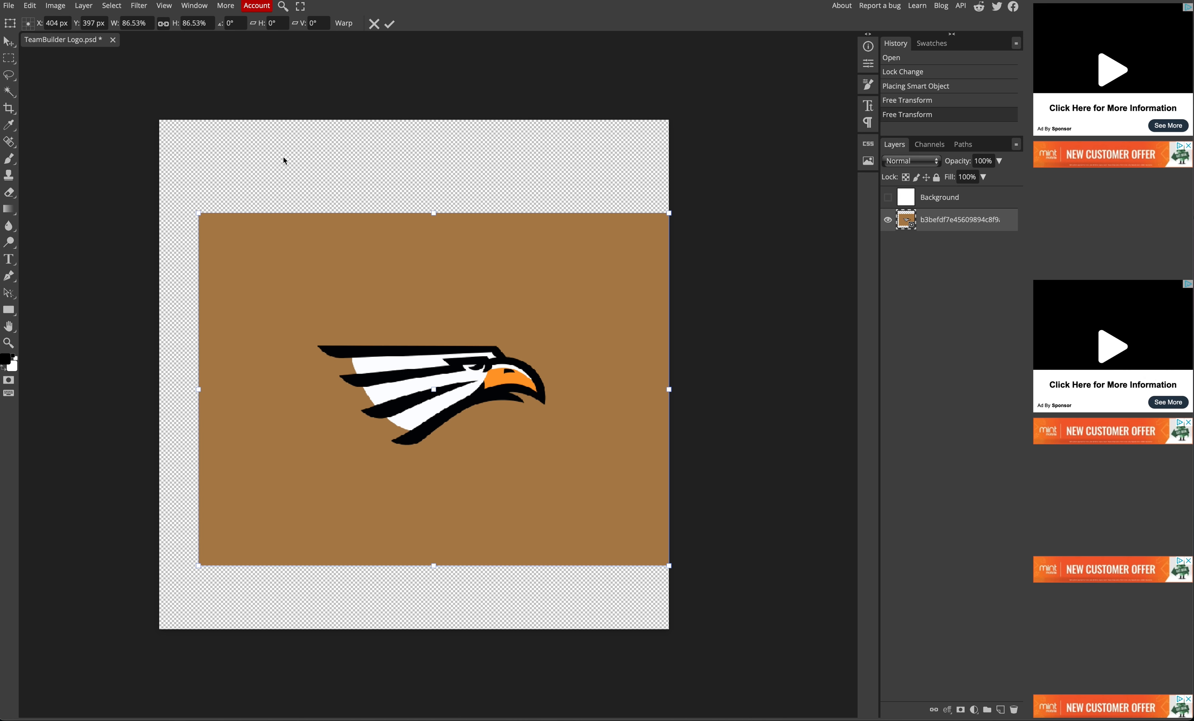
left_click(374, 25)
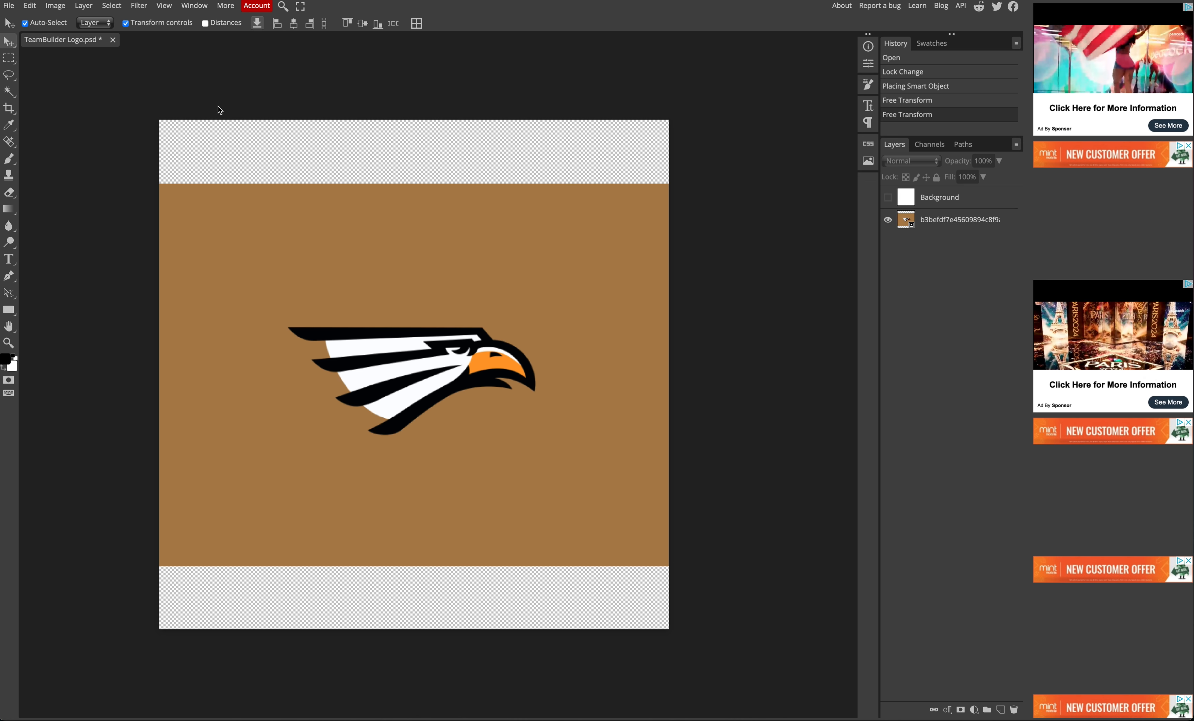
Draw a freehand Lasso selection across the upper edge of the brown image area and deselect it.
left_click(7, 76)
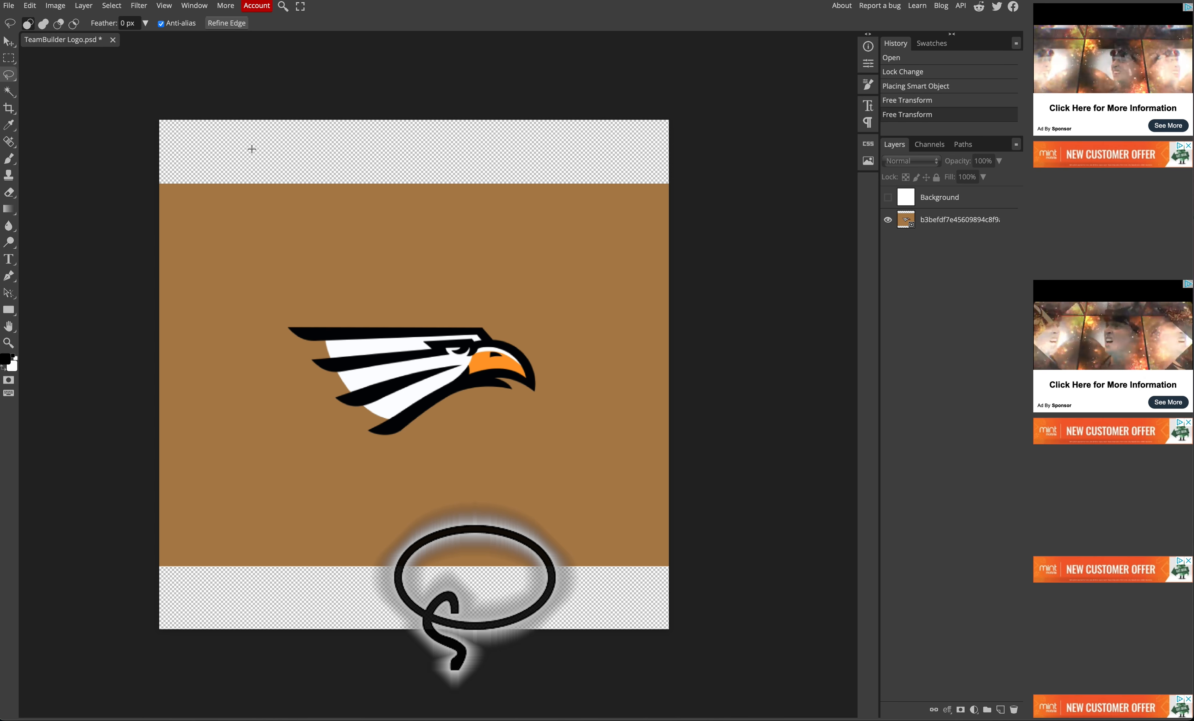
mouse_move(226, 149)
left_mouse_down()
mouse_move(212, 213)
mouse_move(297, 248)
mouse_move(397, 242)
mouse_move(394, 190)
left_mouse_up()
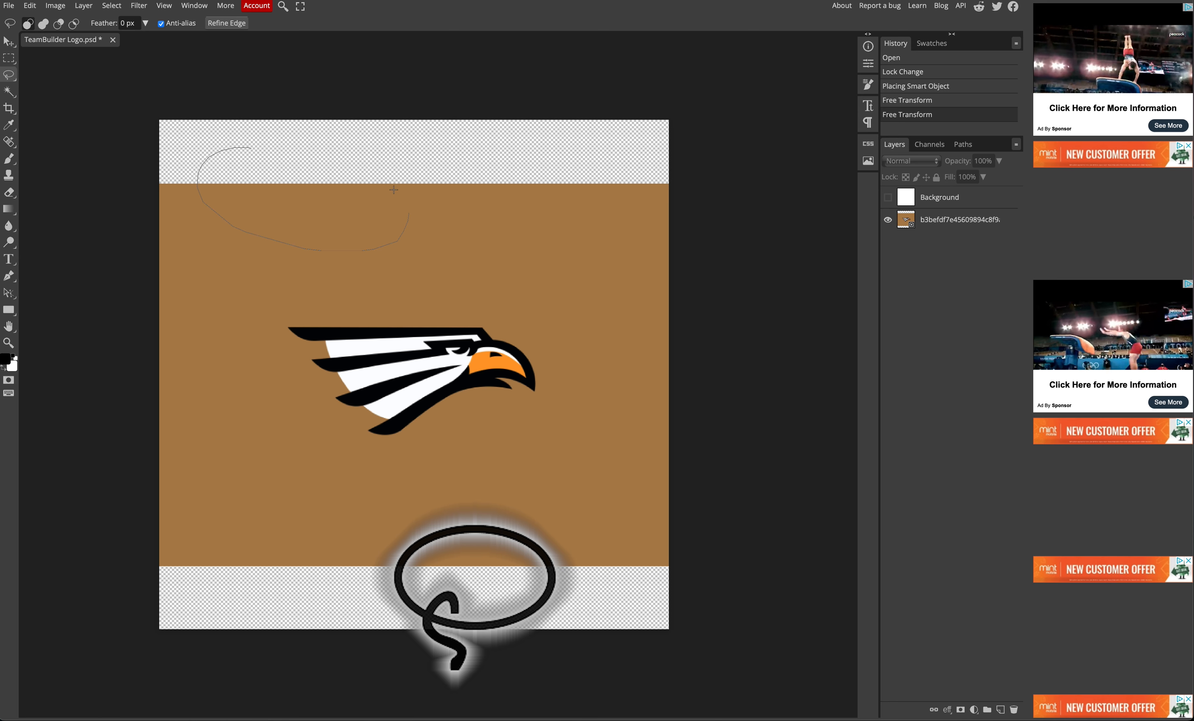
left_click_drag(257, 151, 259, 151)
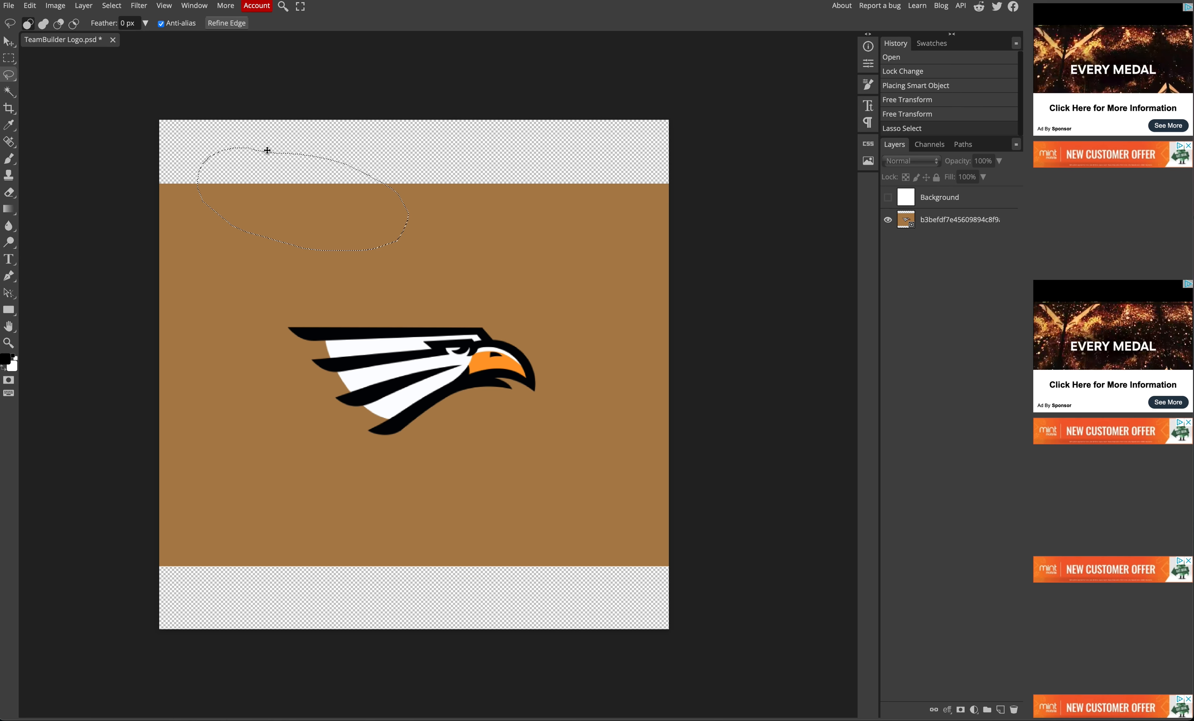
left_click(309, 135)
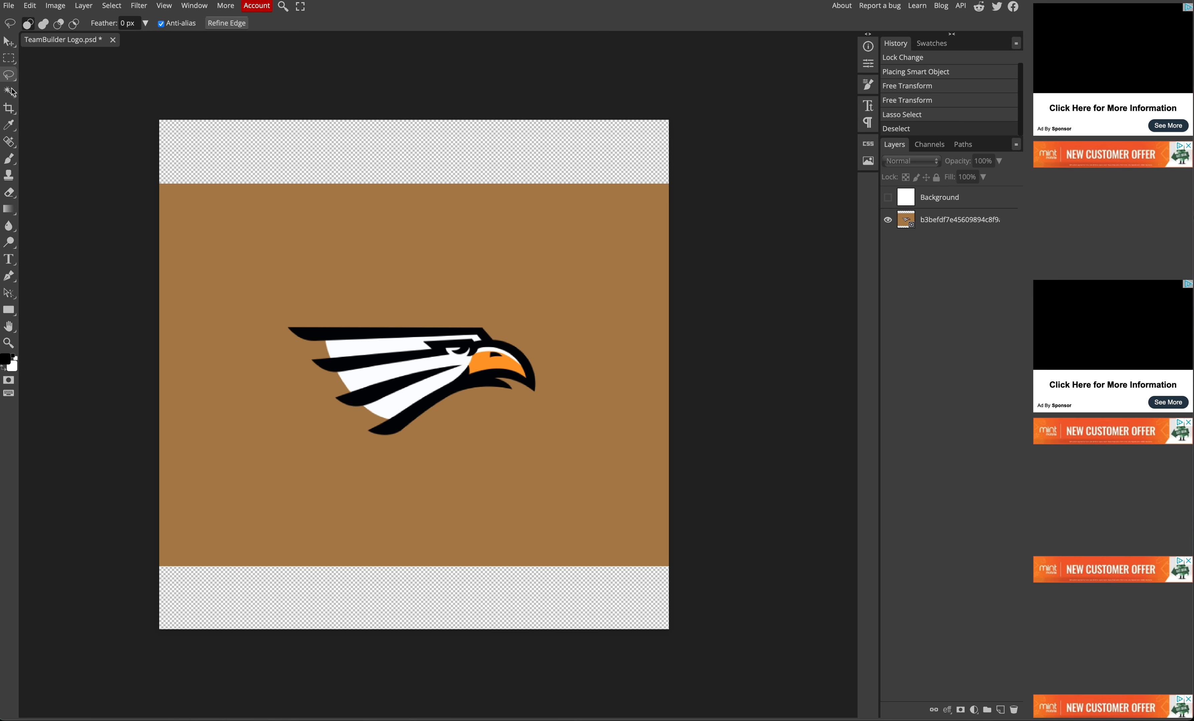
Switch to the Object Selection tool.
right_click(12, 92)
left_click(33, 90)
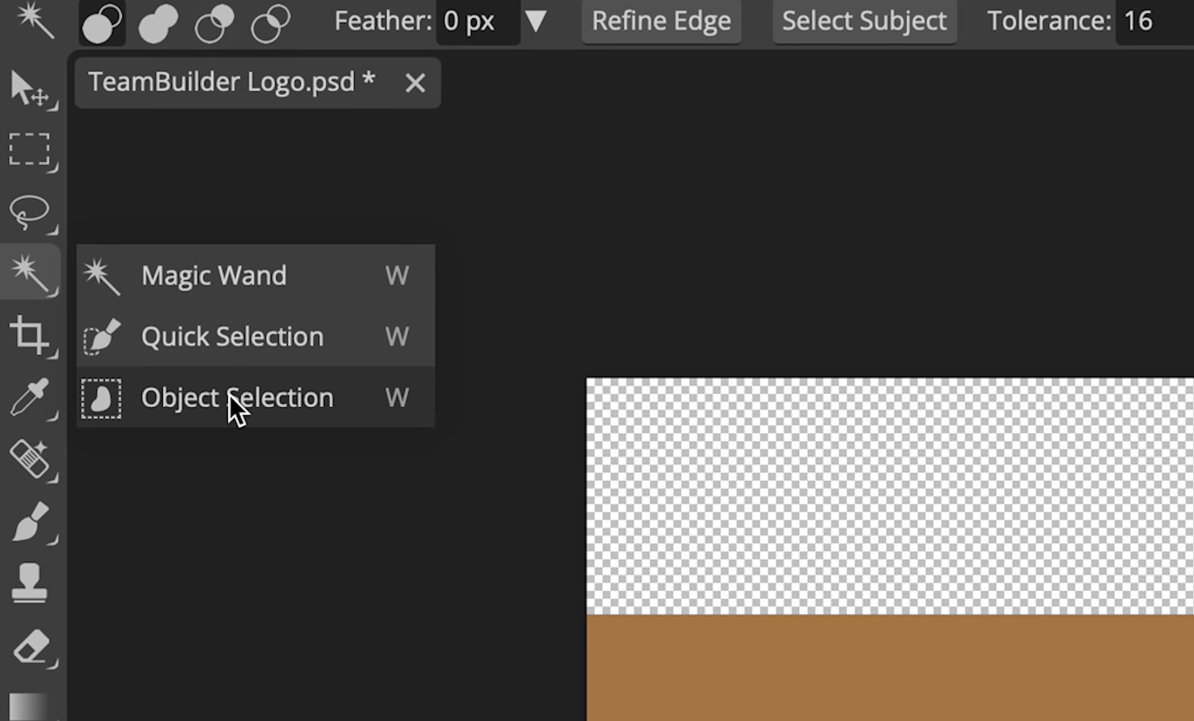
left_click(249, 412)
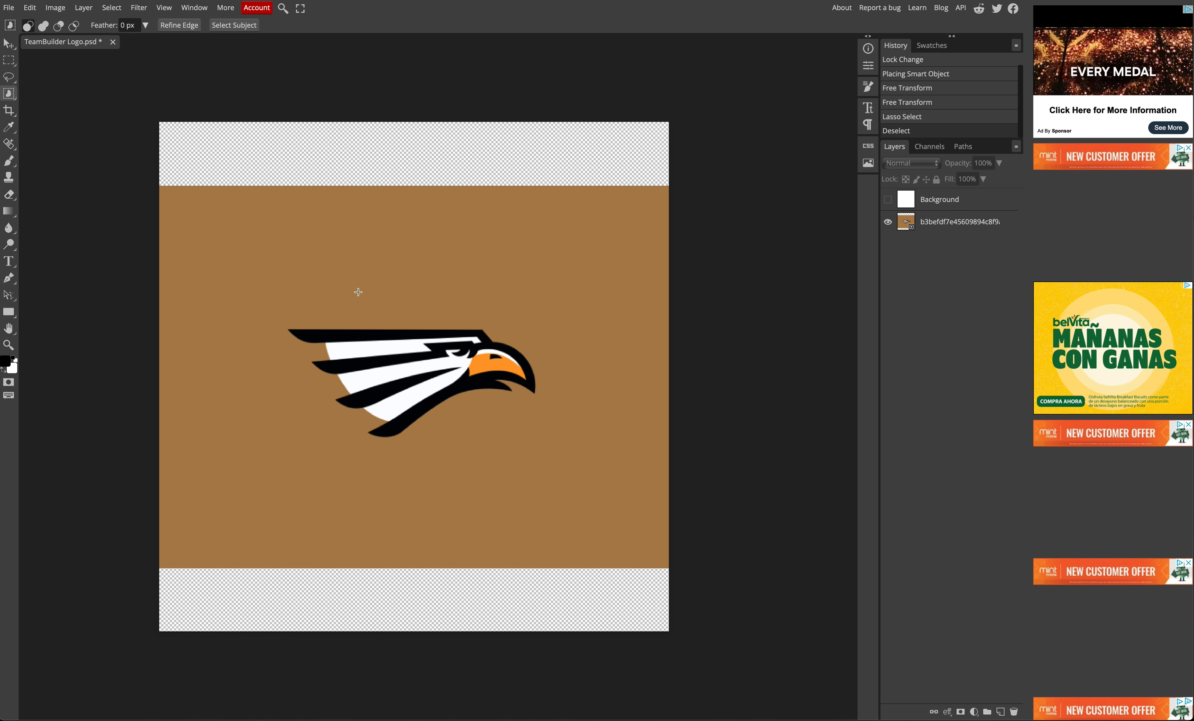
Rename the placed eagle image layer as Eagle.
left_click(962, 225)
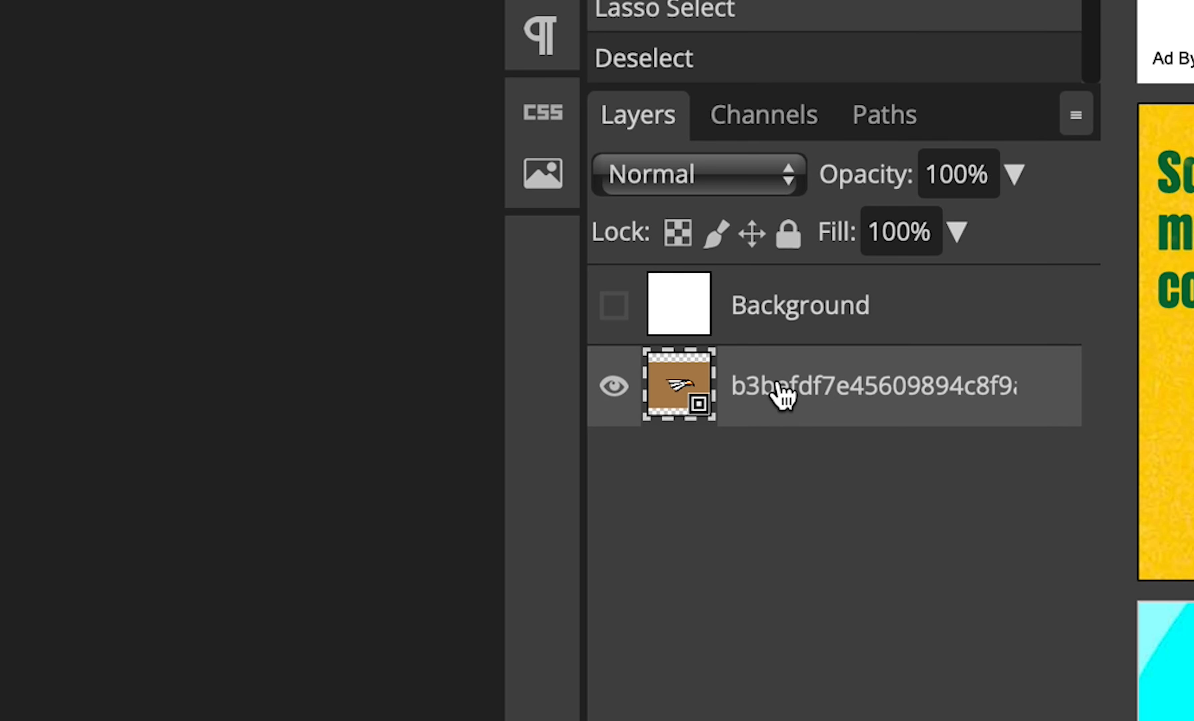
double_click(800, 398)
type("Eagle")
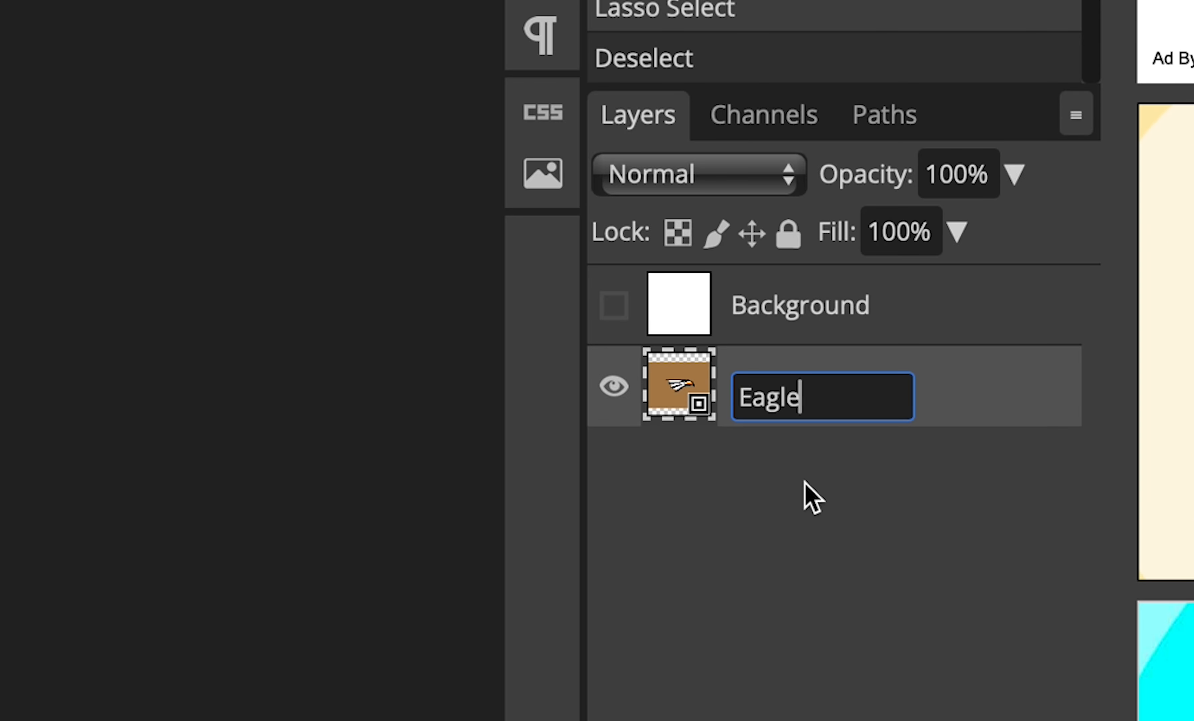
key("Return")
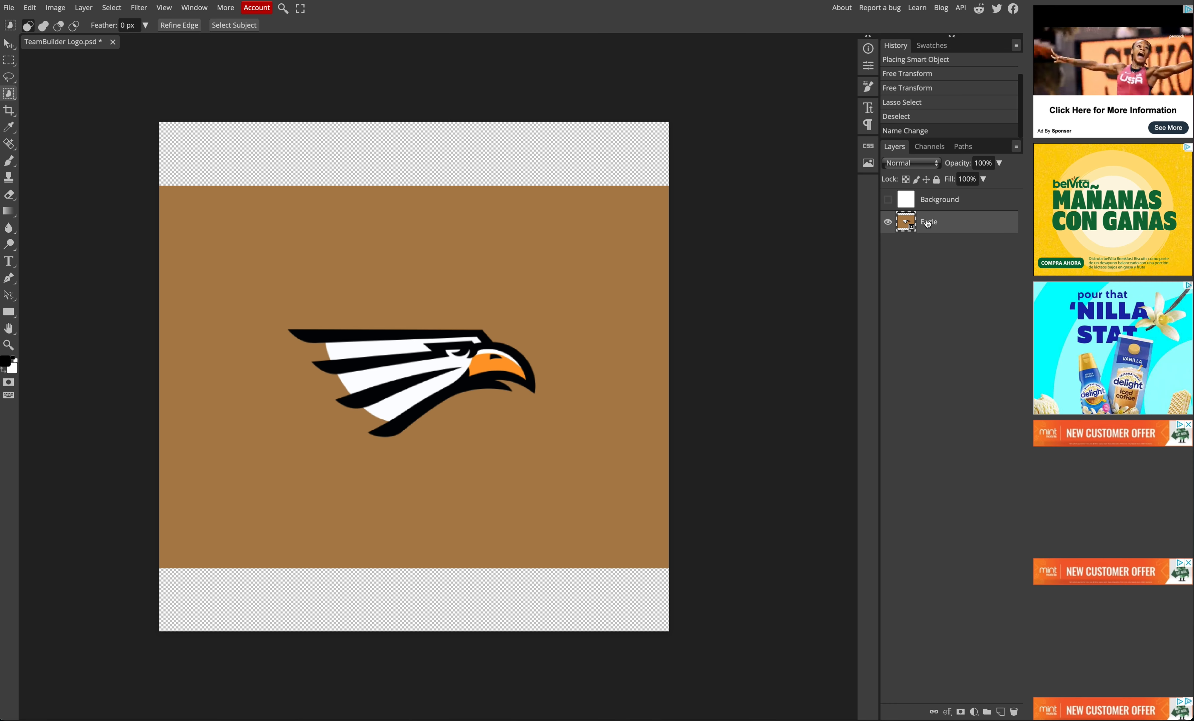
Open the Eagle layer's name for editing and its Layer Style options, closing both without edits.
double_click(790, 355)
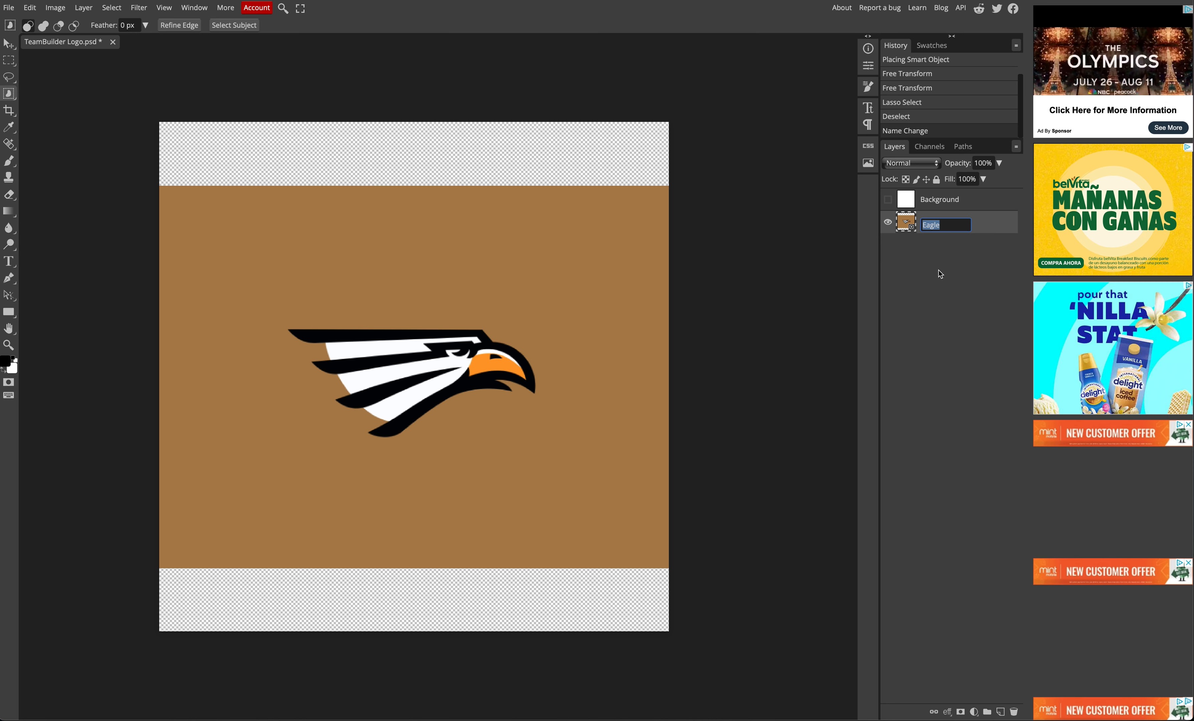
left_click(989, 227)
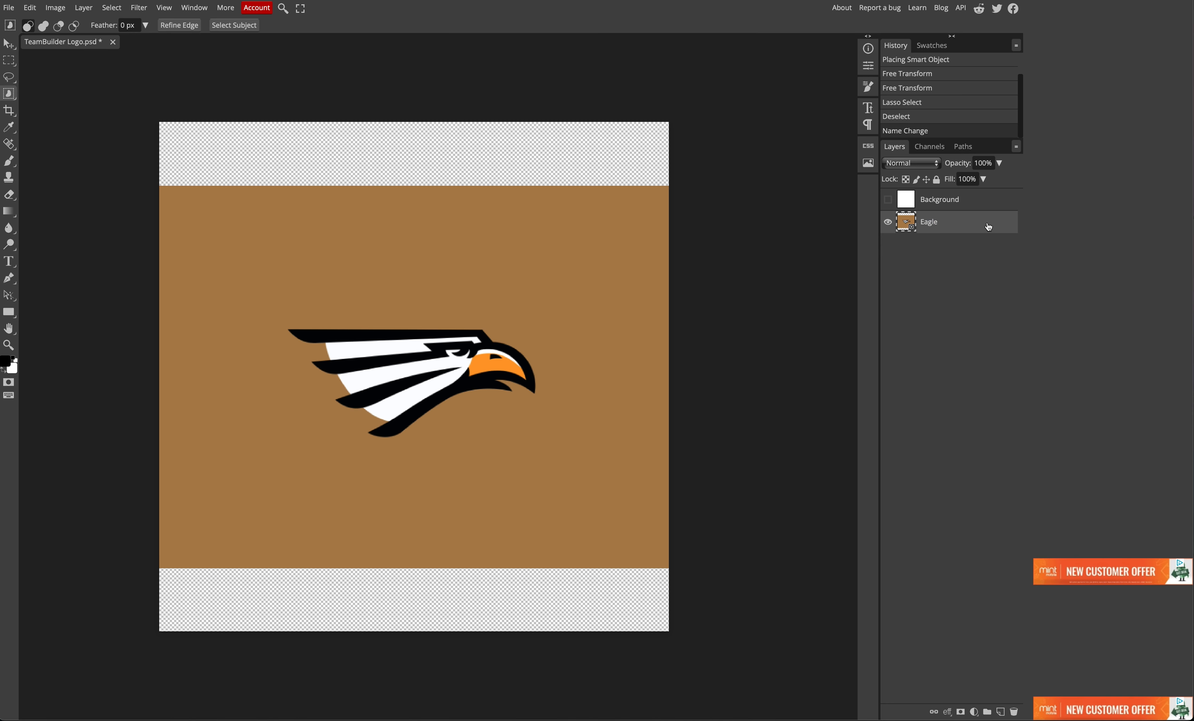
double_click(968, 222)
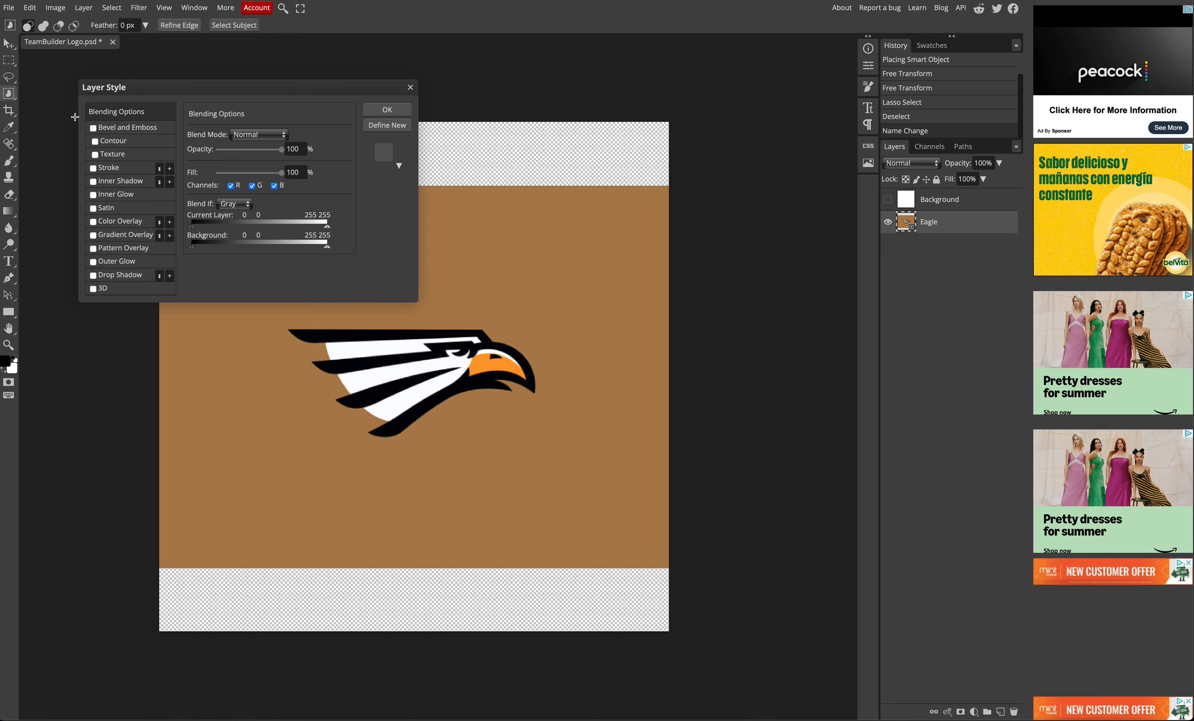
left_click(388, 110)
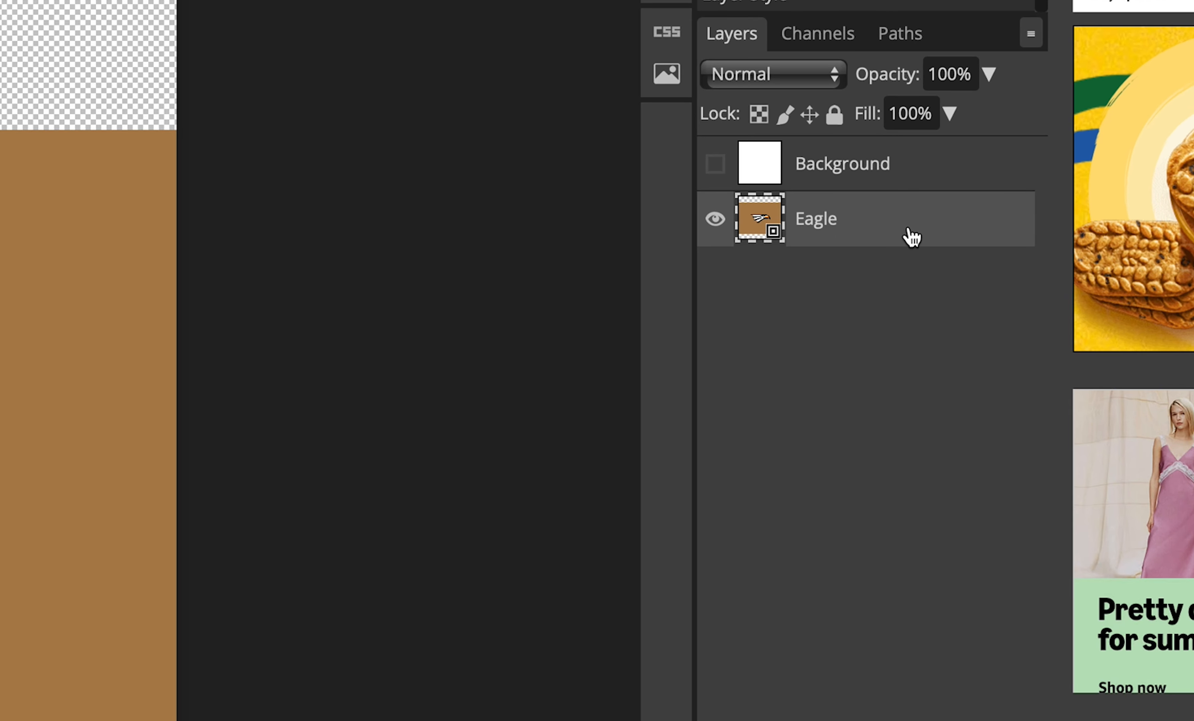
Bring up the list of layer commands for the Eagle layer.
right_click(959, 223)
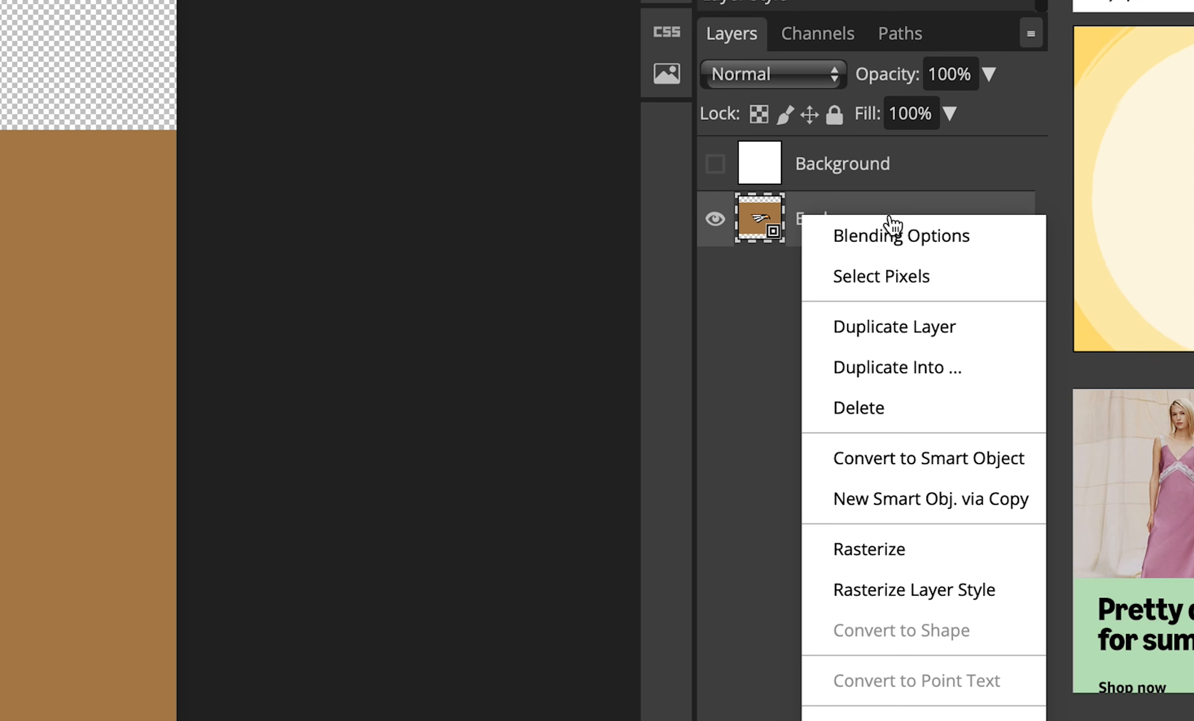
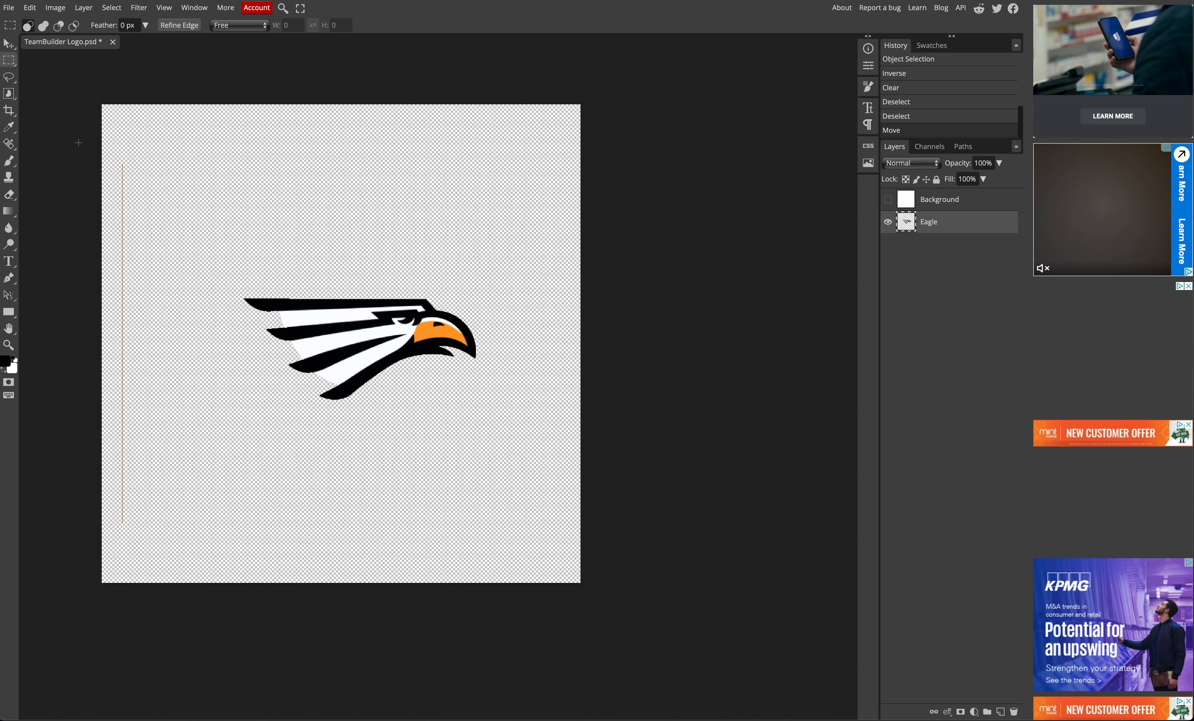
Select the leftover thin brown line beside the eagle with a rectangular marquee, delete it and clear the selection.
left_click_drag(99, 154, 162, 533)
key("Delete")
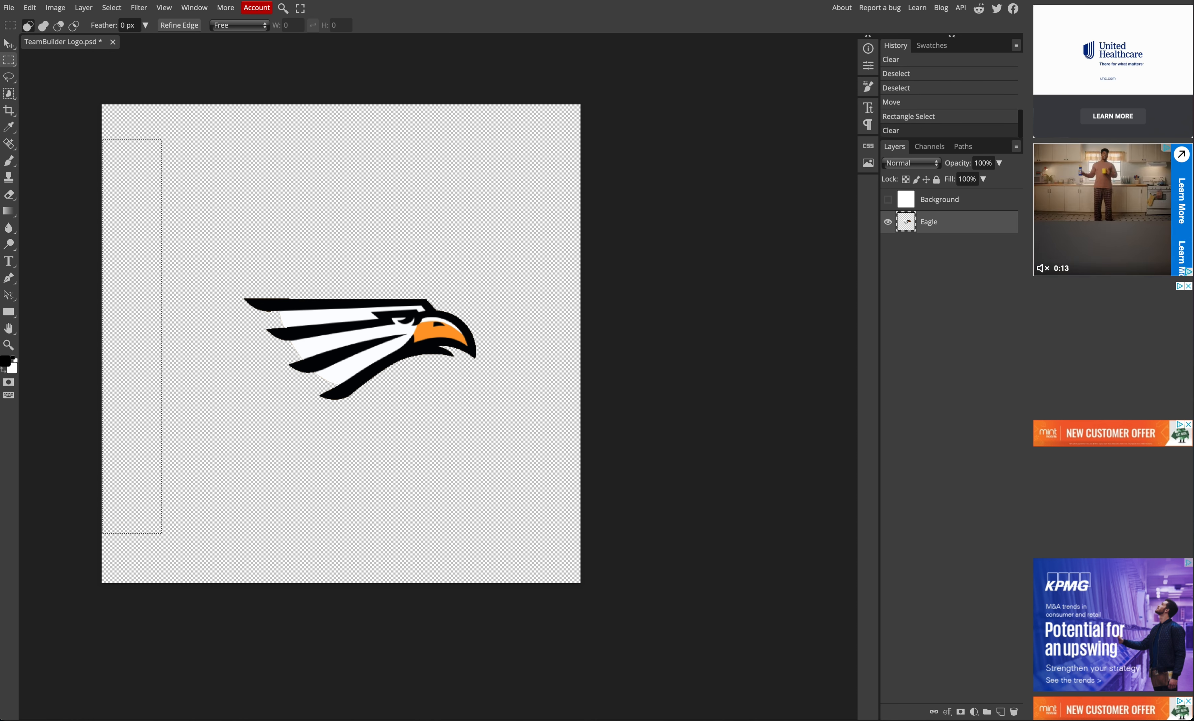
key("ctrl+d")
Move the eagle slightly up and to the left, close to the canvas centre.
key("v")
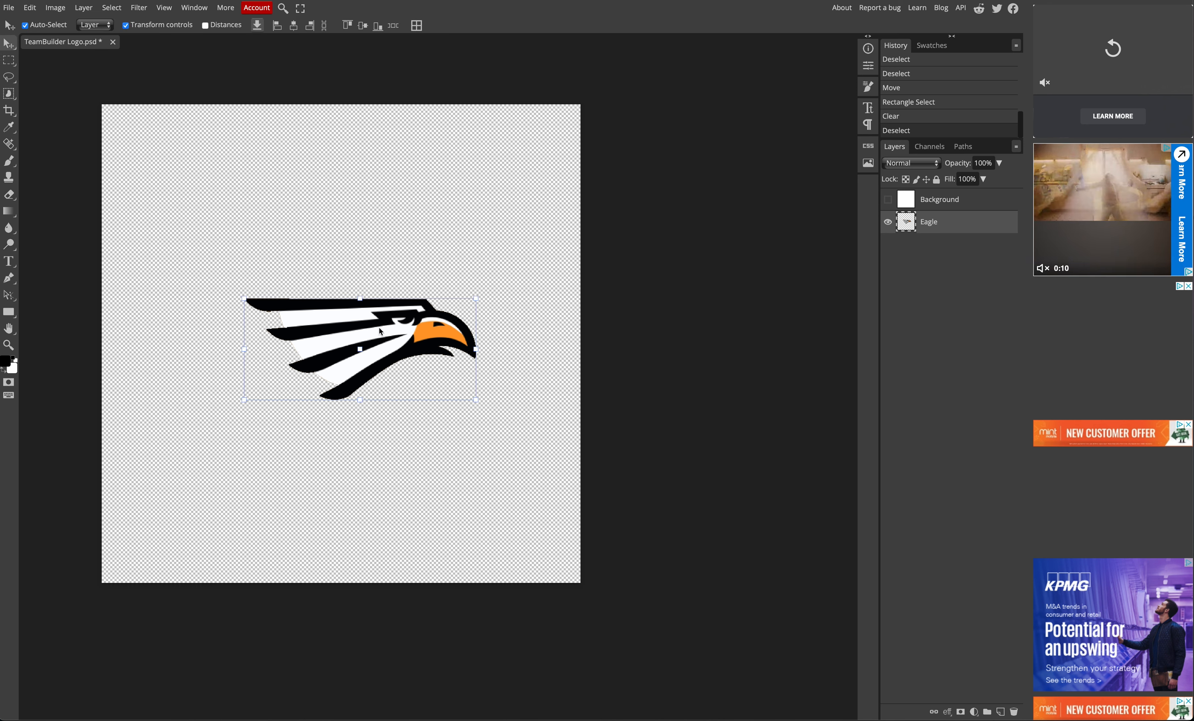
mouse_move(370, 331)
left_mouse_down()
mouse_move(362, 317)
mouse_move(367, 326)
left_mouse_up()
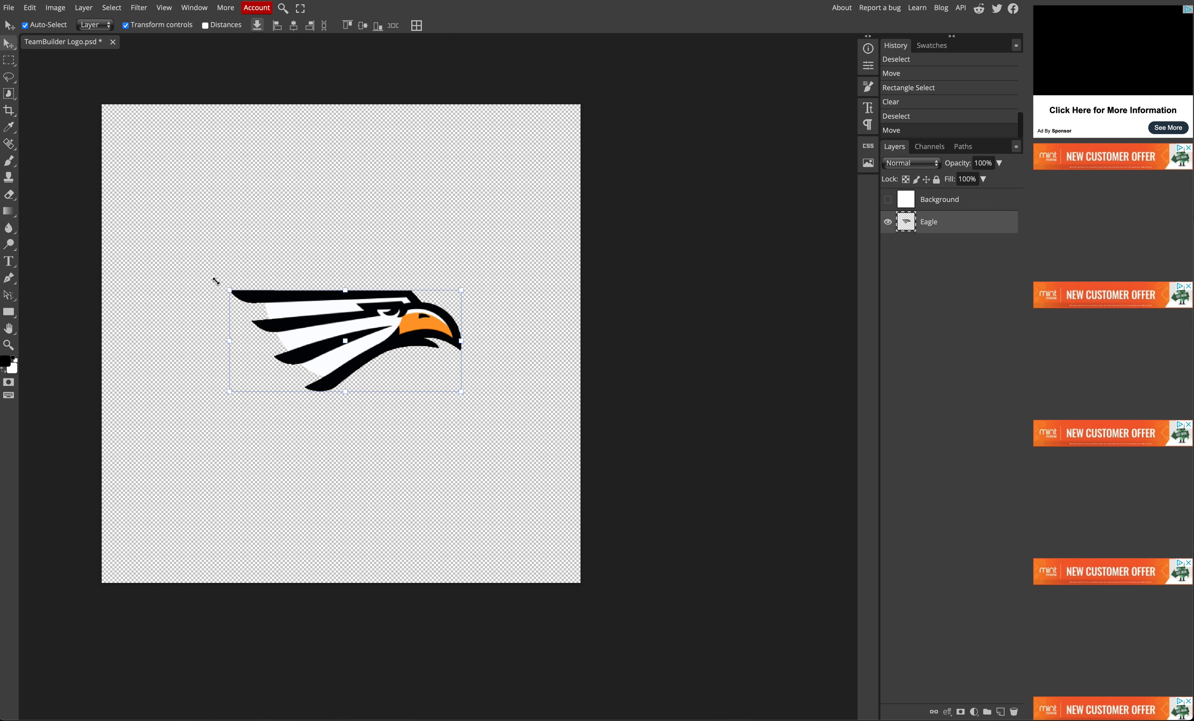
Try enlarging the eagle from its centre to 146.62% with Free Transform, apply it, and undo the enlargement.
left_click_drag(229, 290, 200, 277)
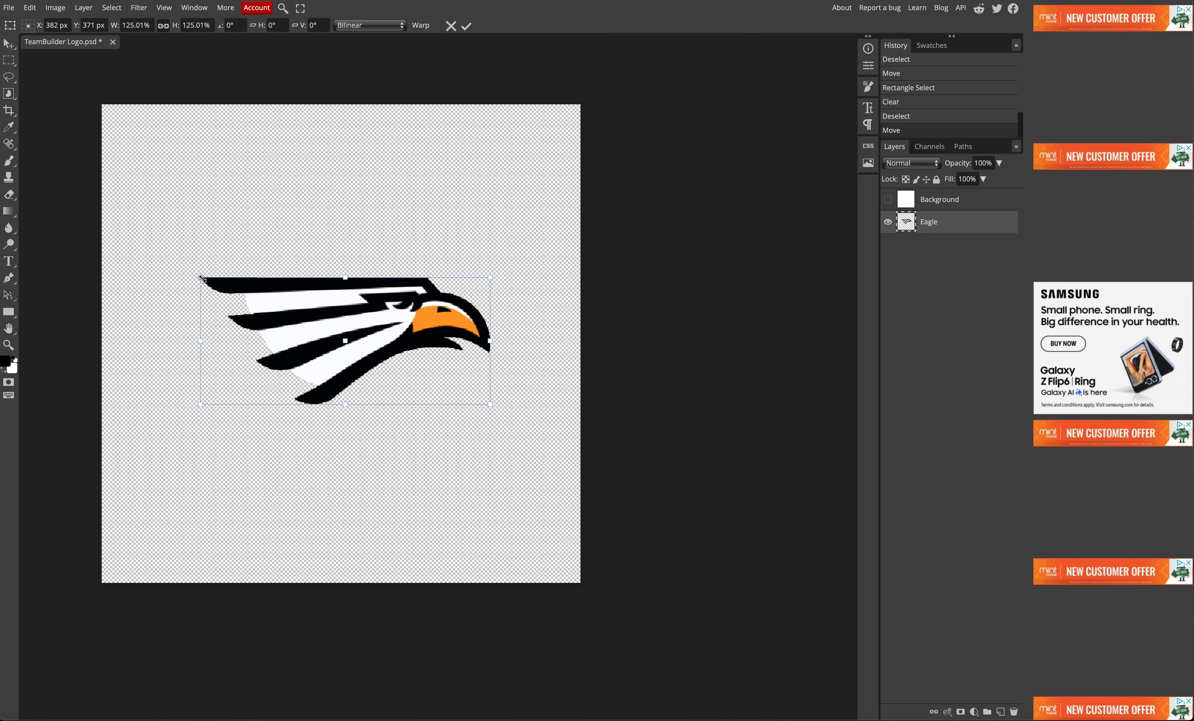
left_click_drag(202, 278, 175, 267)
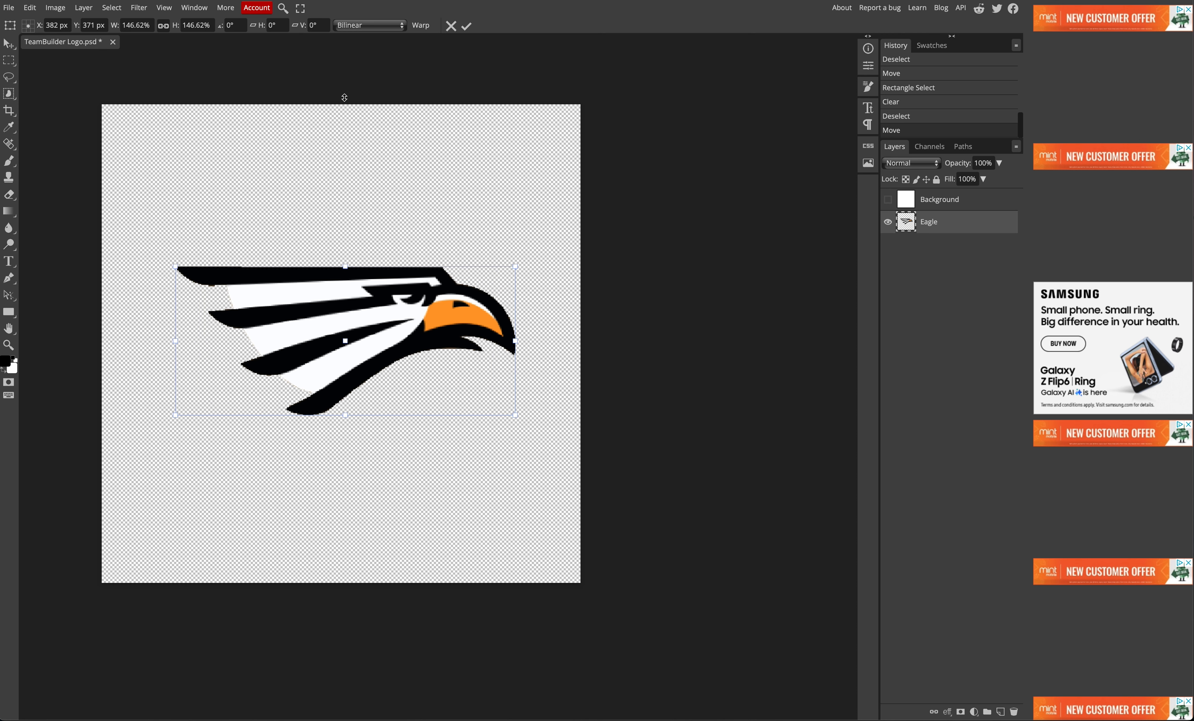
left_click(468, 26)
left_click(319, 204)
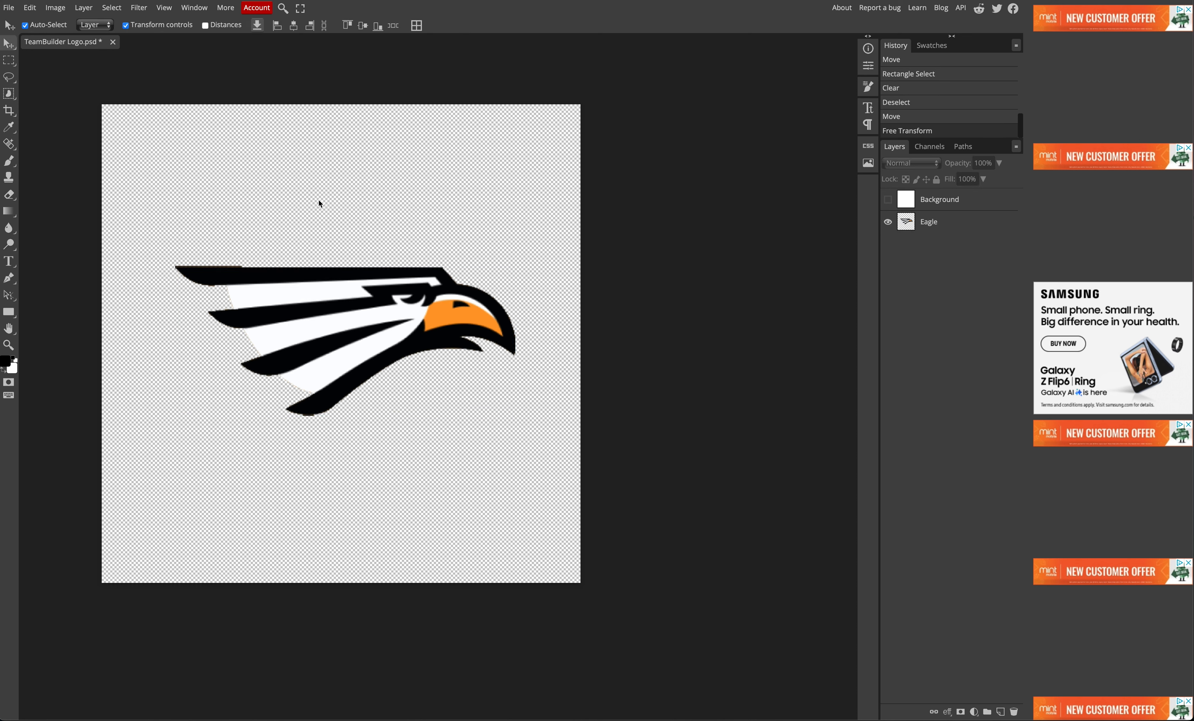
key("ctrl+z")
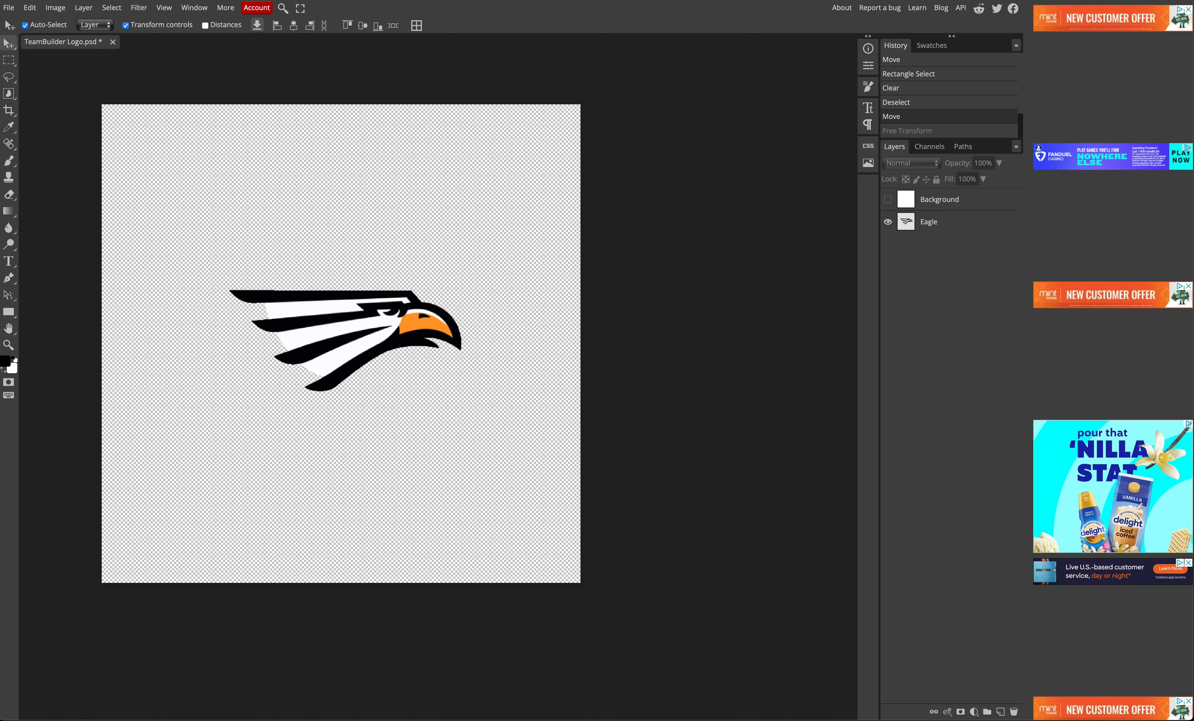
Zoom in on the eagle and activate the standard Pen tool.
left_click(8, 346)
left_click(293, 317)
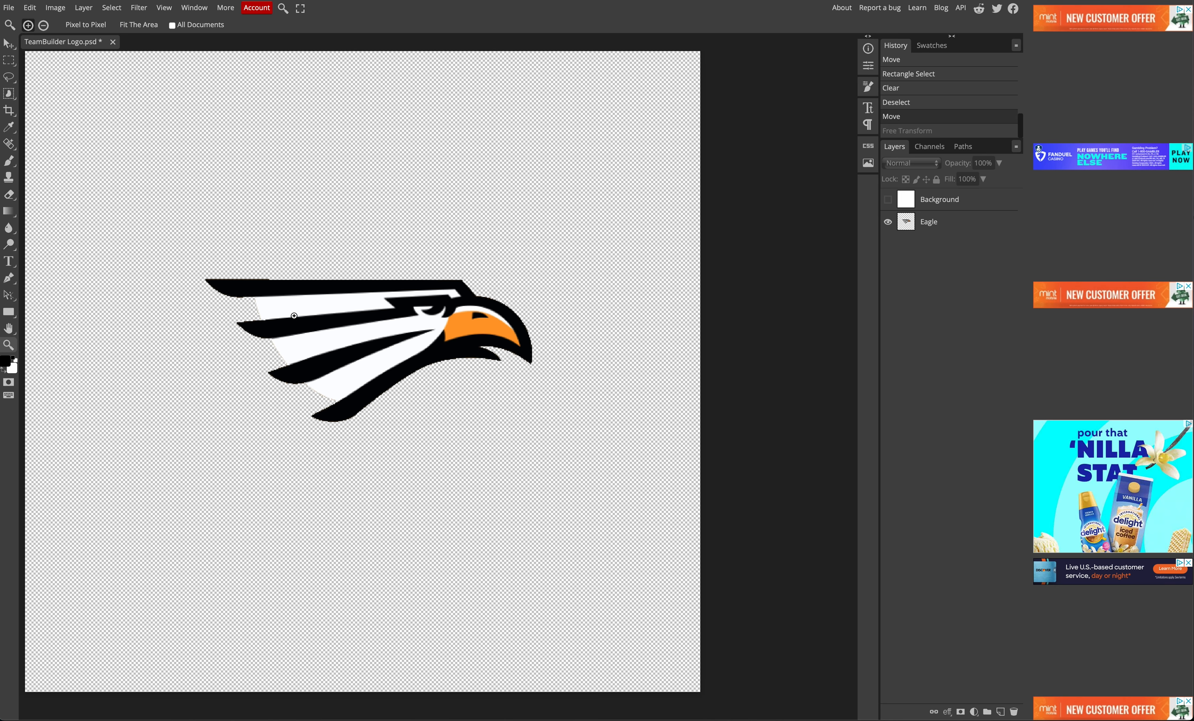
left_click(6, 44)
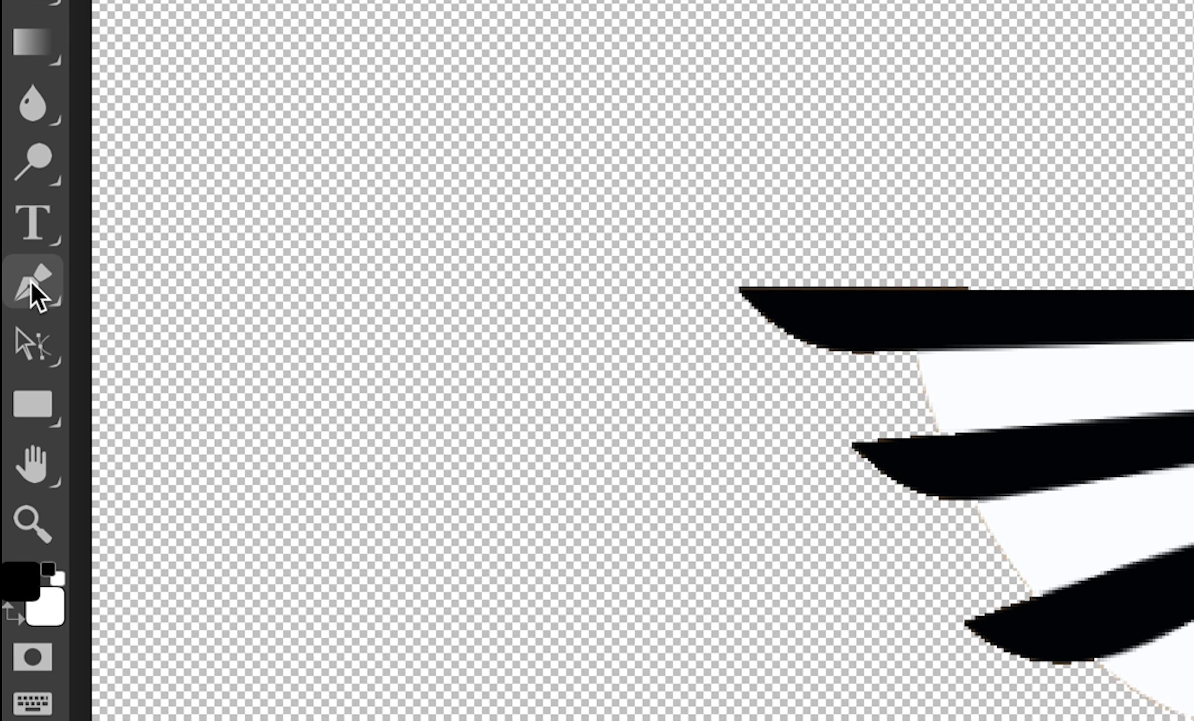
left_click(9, 261)
left_click(14, 279)
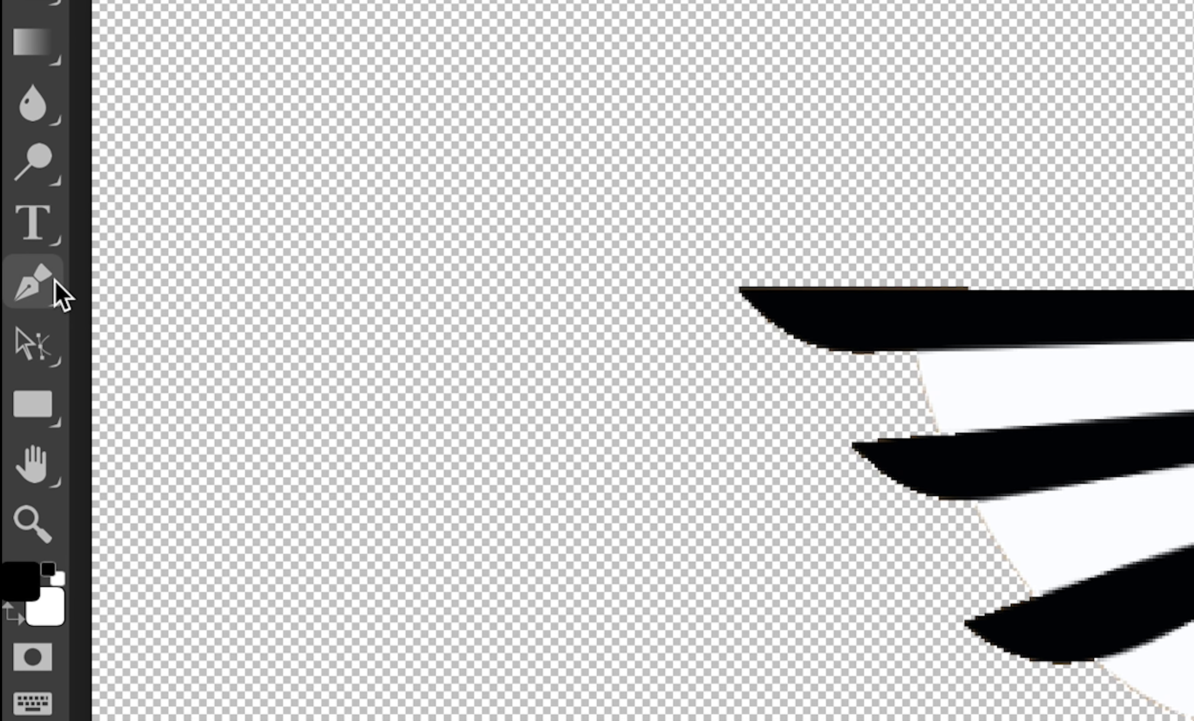
right_click(36, 282)
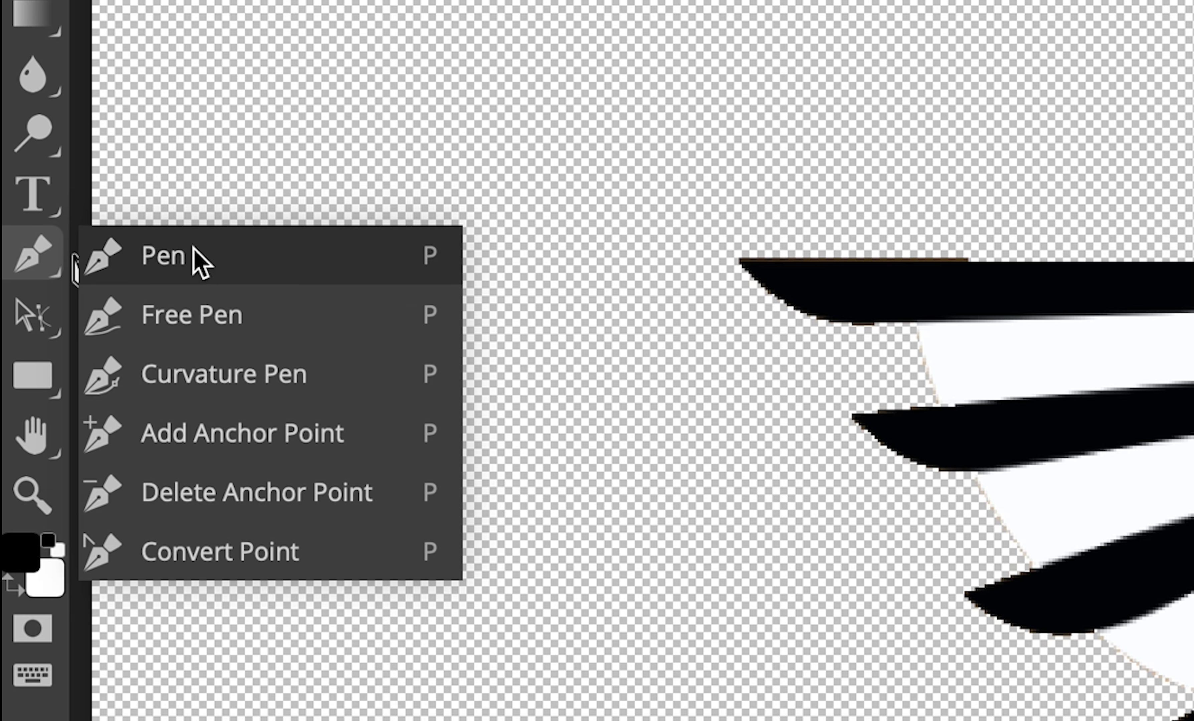
left_click(199, 262)
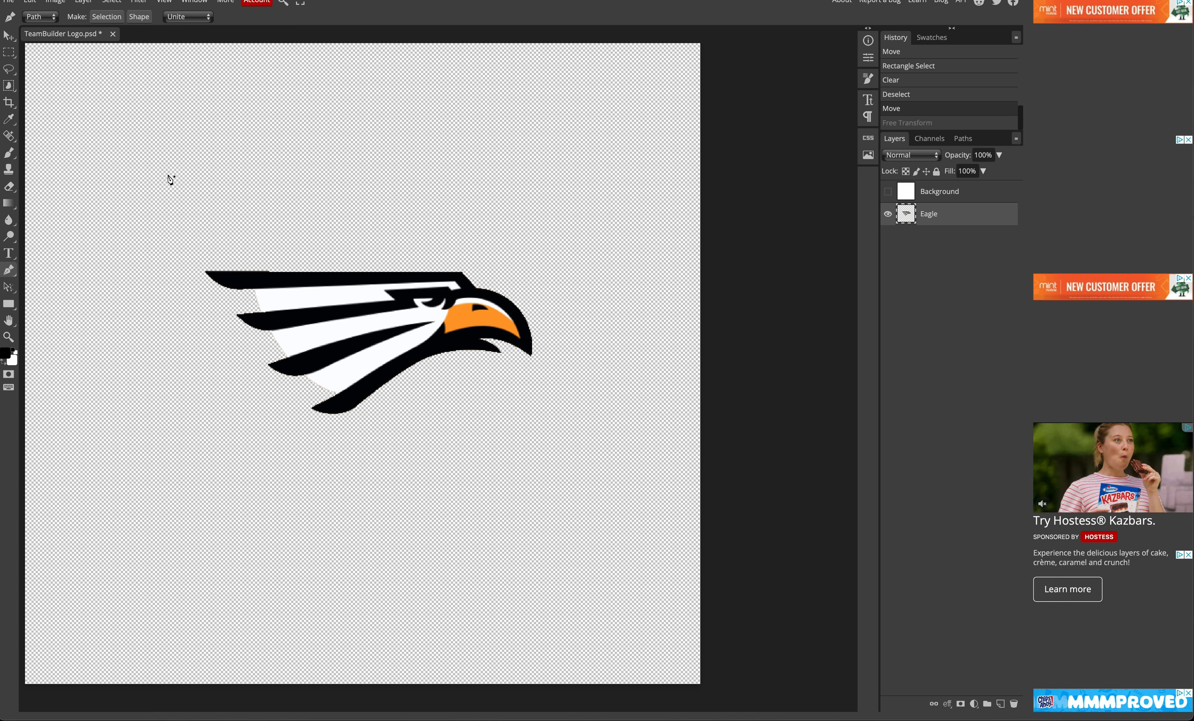
Use the Magic Wand with a tolerance of 16 to select the eagle's black area and the surrounding transparent area.
right_click(6, 93)
left_click(59, 88)
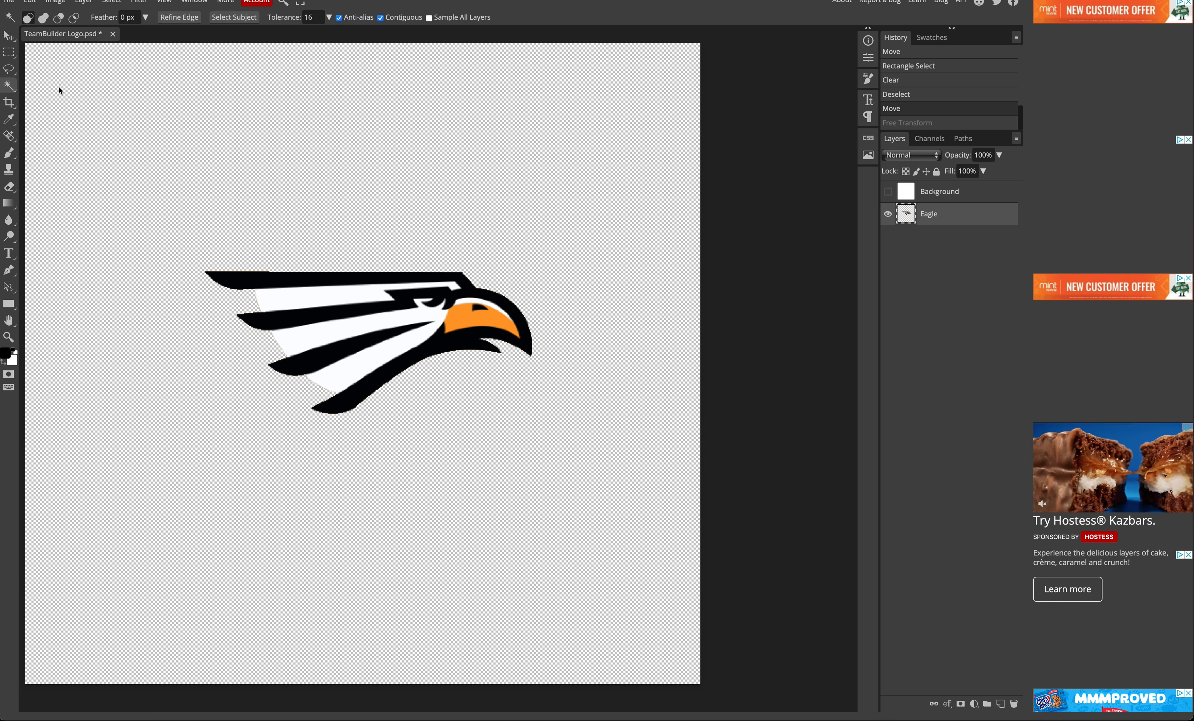
left_click(476, 346)
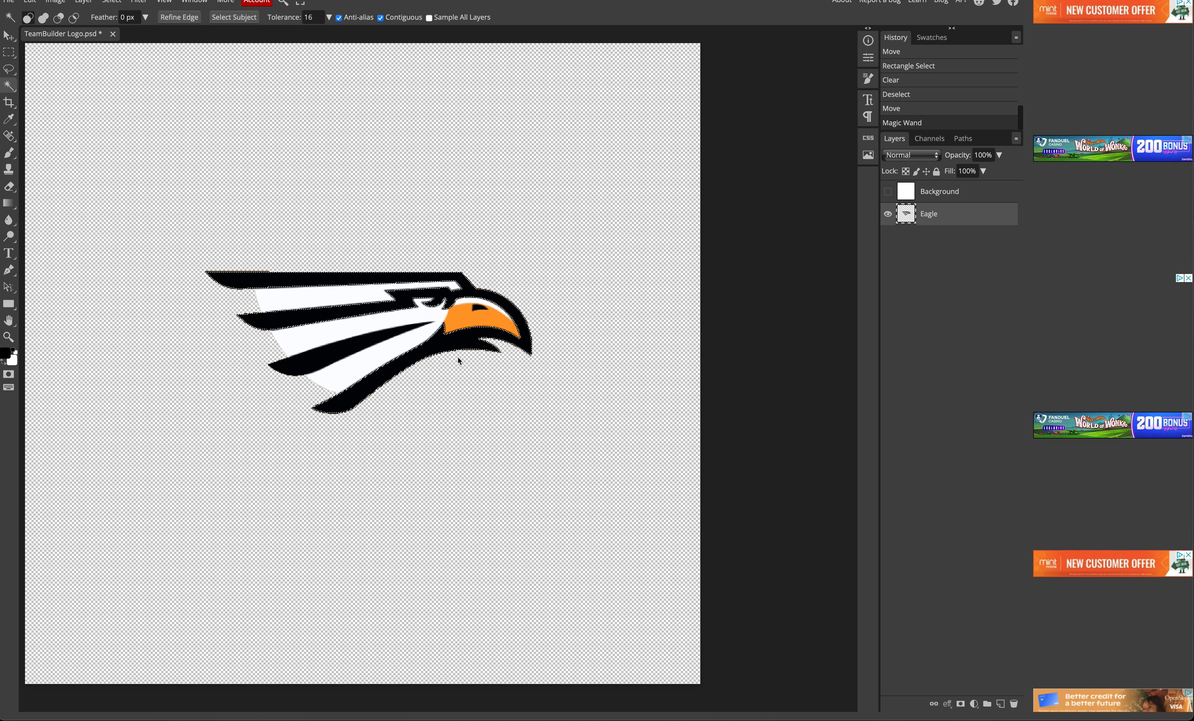
left_click(451, 429)
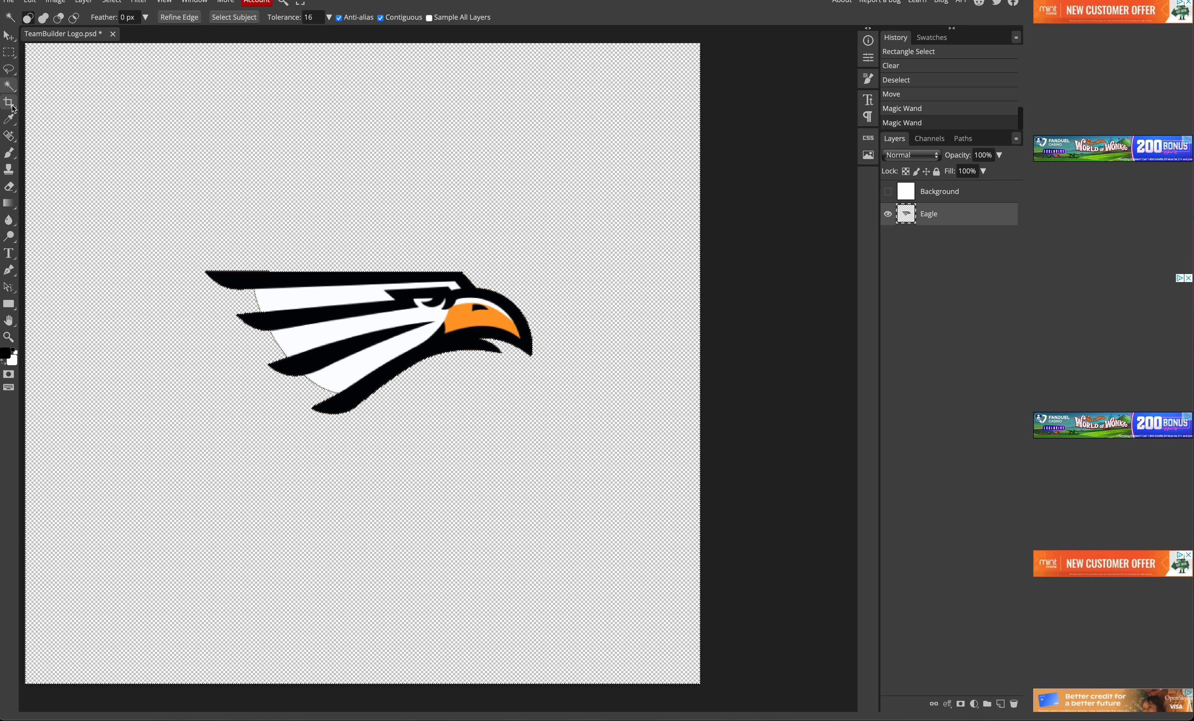
Draw a closed Pen path around the eagle's lower beak, curving it along the underside of the upper beak.
left_click(7, 273)
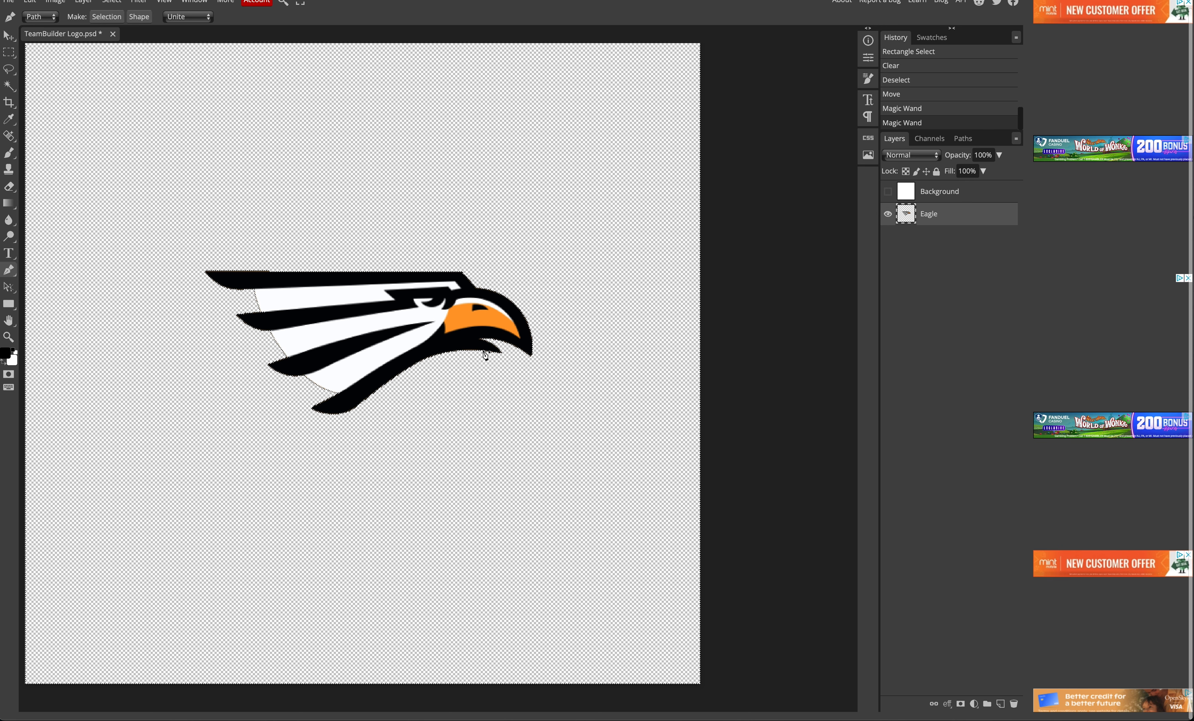
left_click(494, 343)
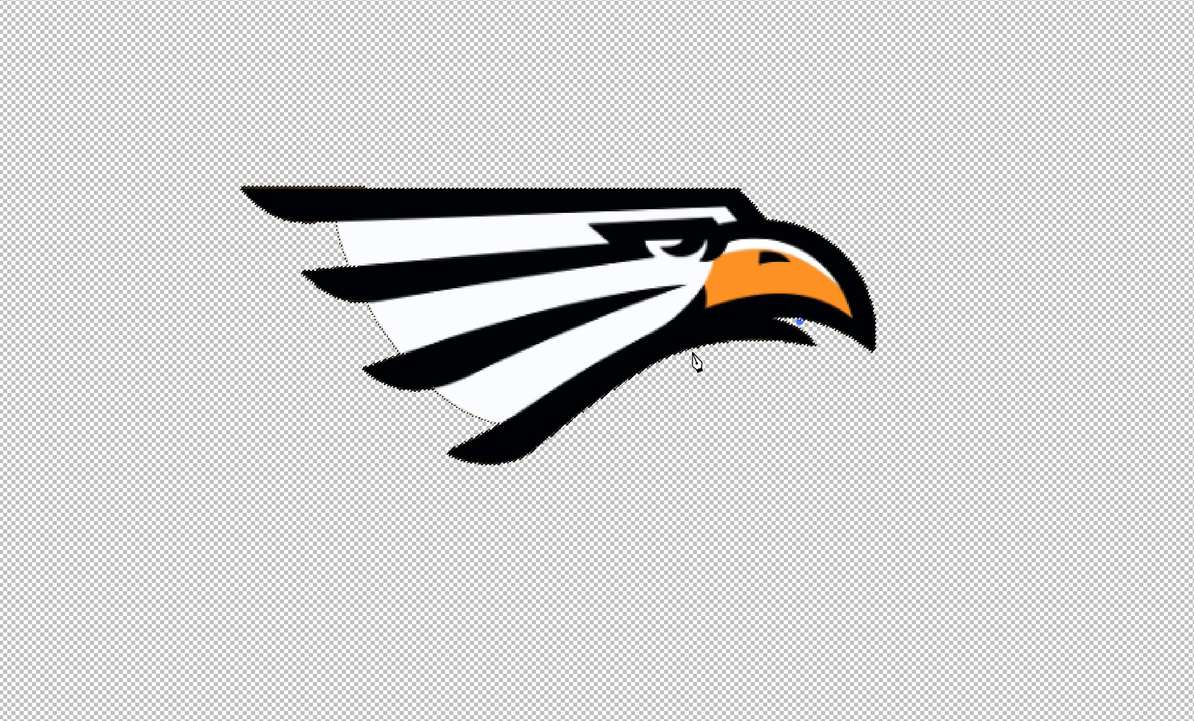
left_click_drag(694, 353, 644, 400)
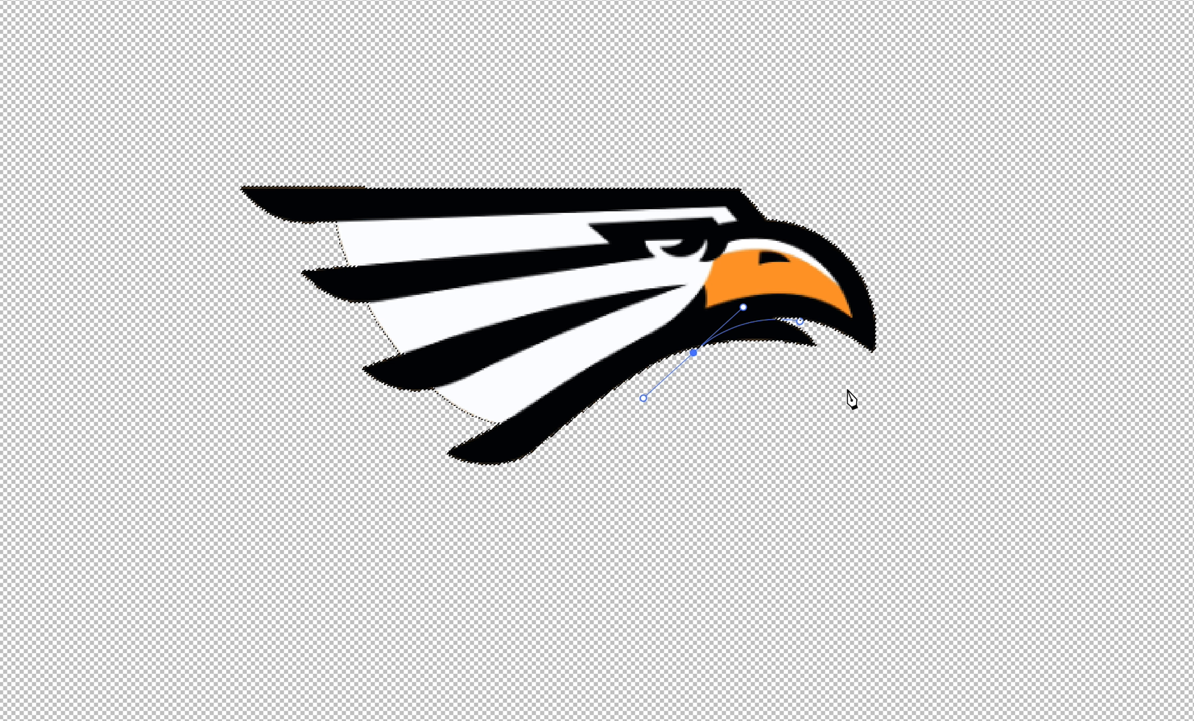
left_click(848, 390)
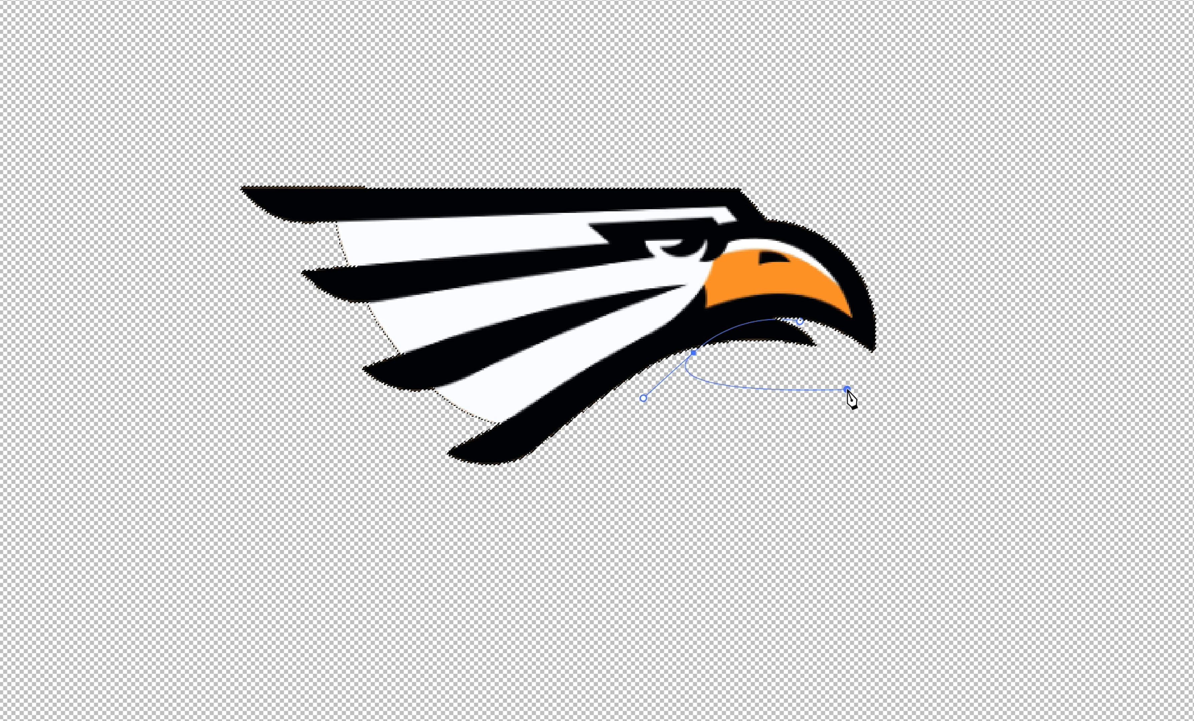
left_click(799, 321)
Convert the path to an anti-aliased selection, delete the eagle's lower beak inside it and clear the selection.
right_click(784, 368)
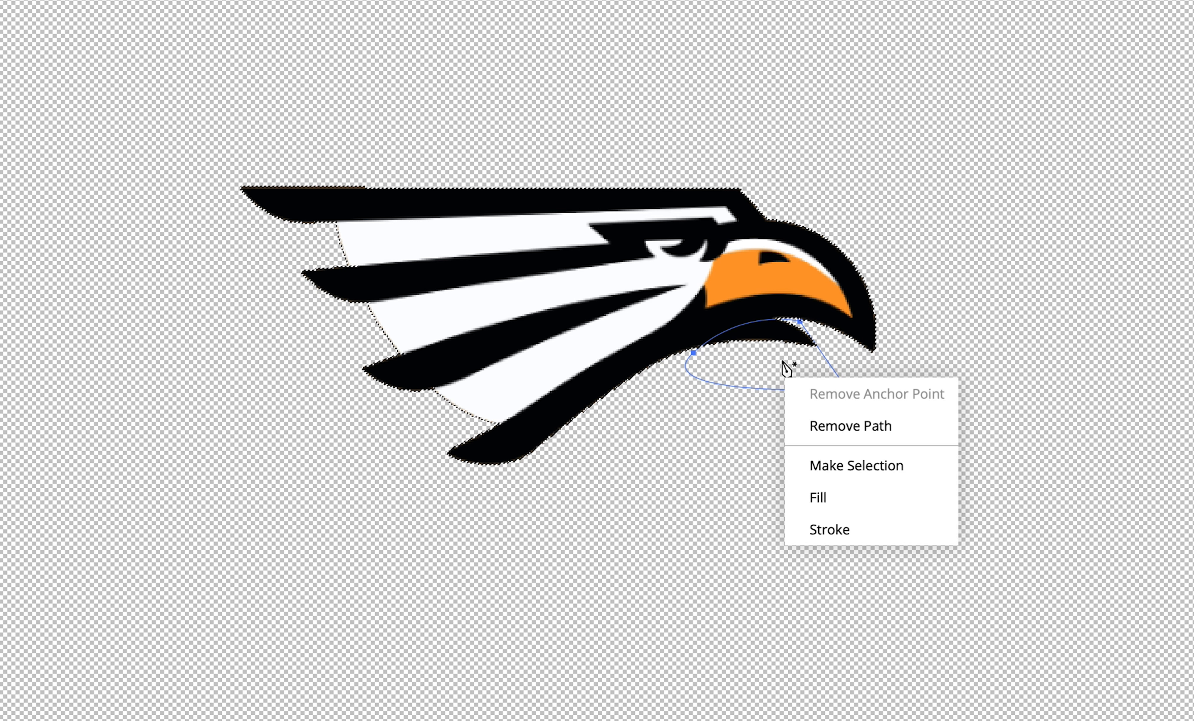
left_click(853, 464)
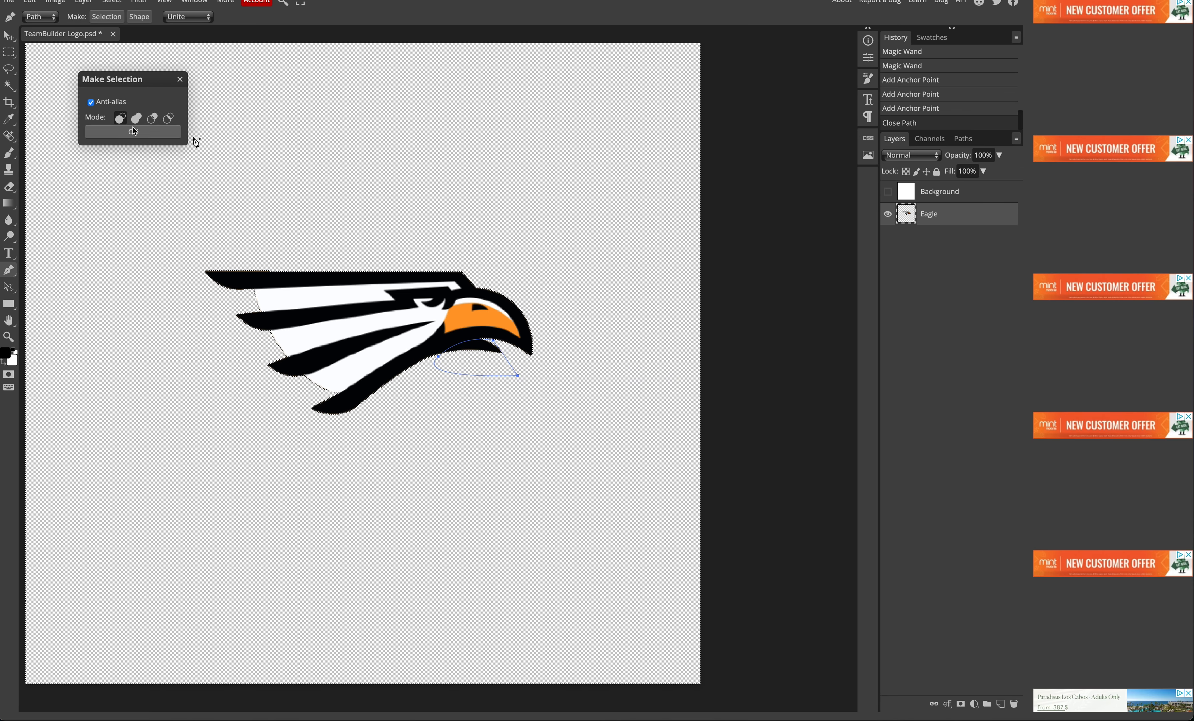
left_click(128, 132)
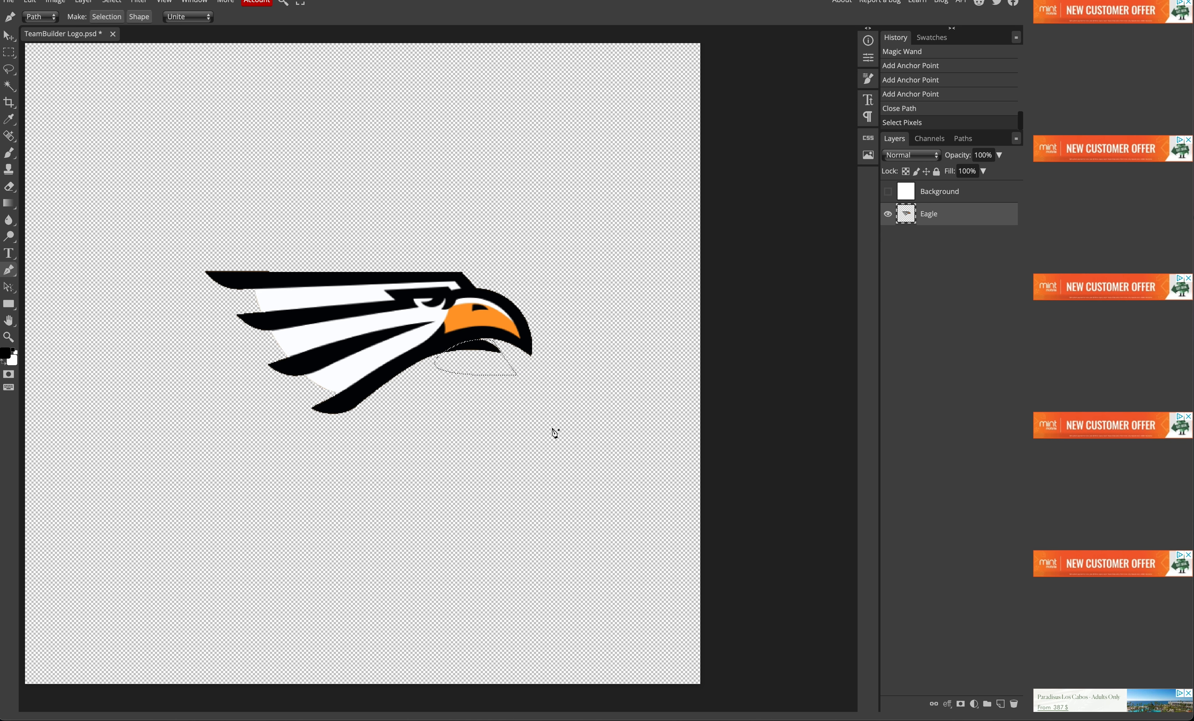
key("Delete")
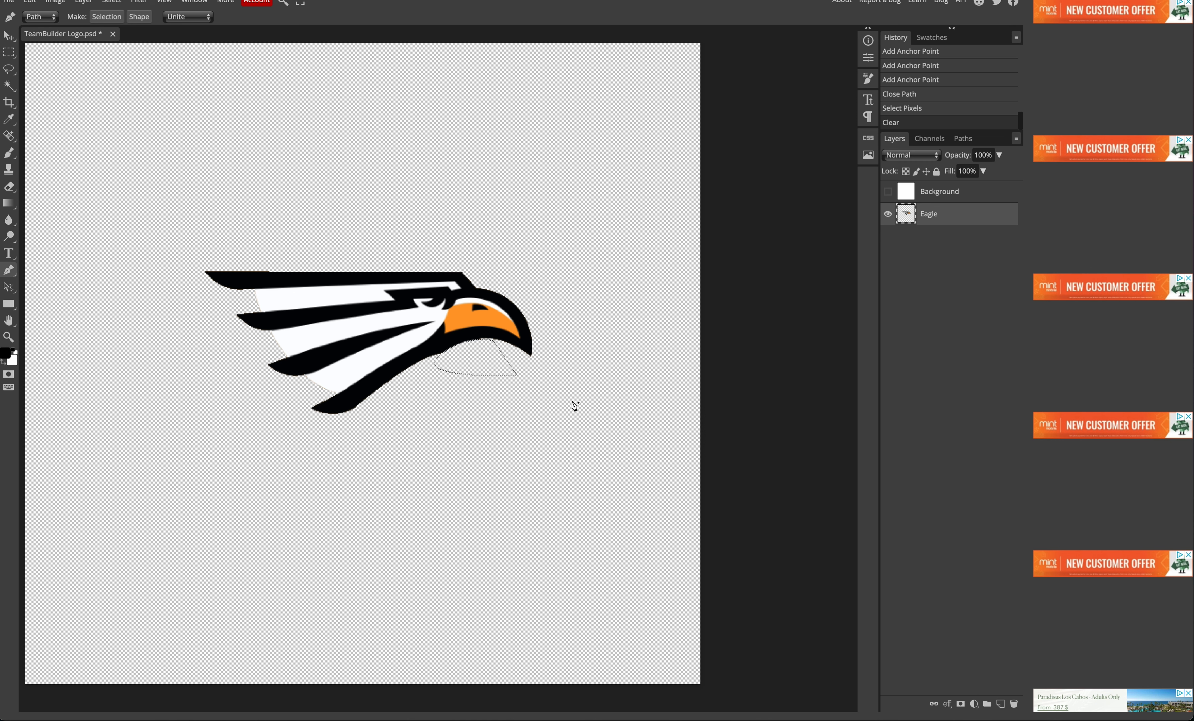
key("Delete")
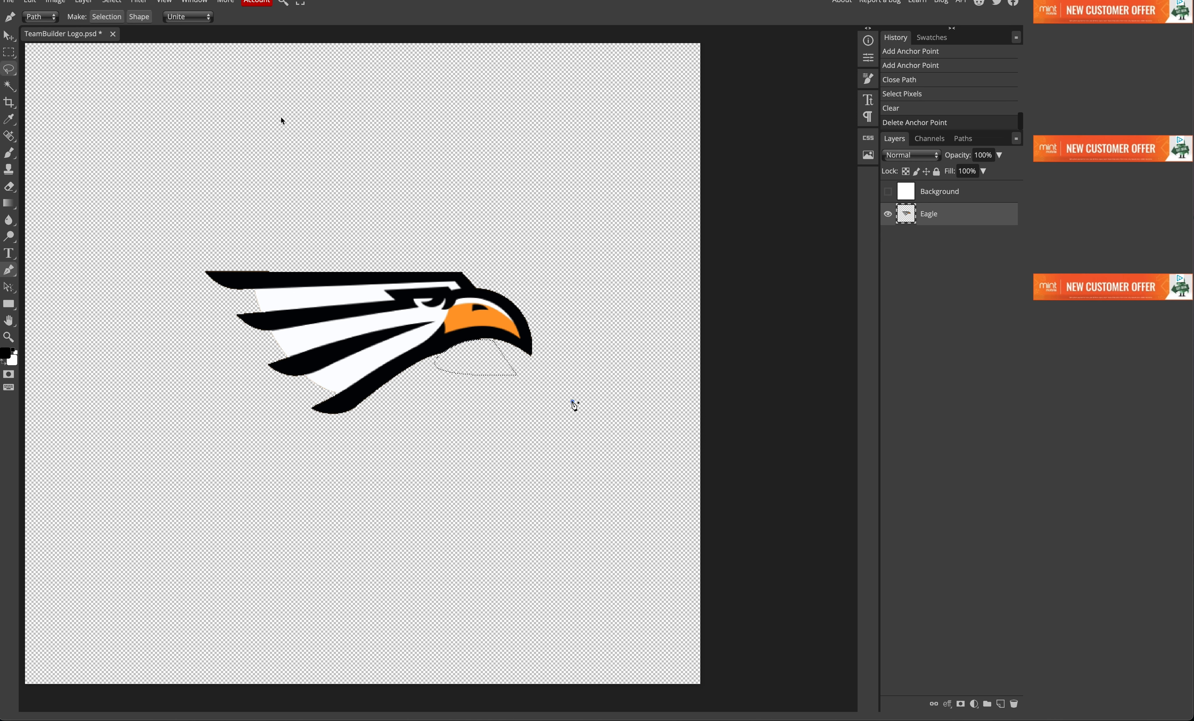
key("m")
key("ctrl+d")
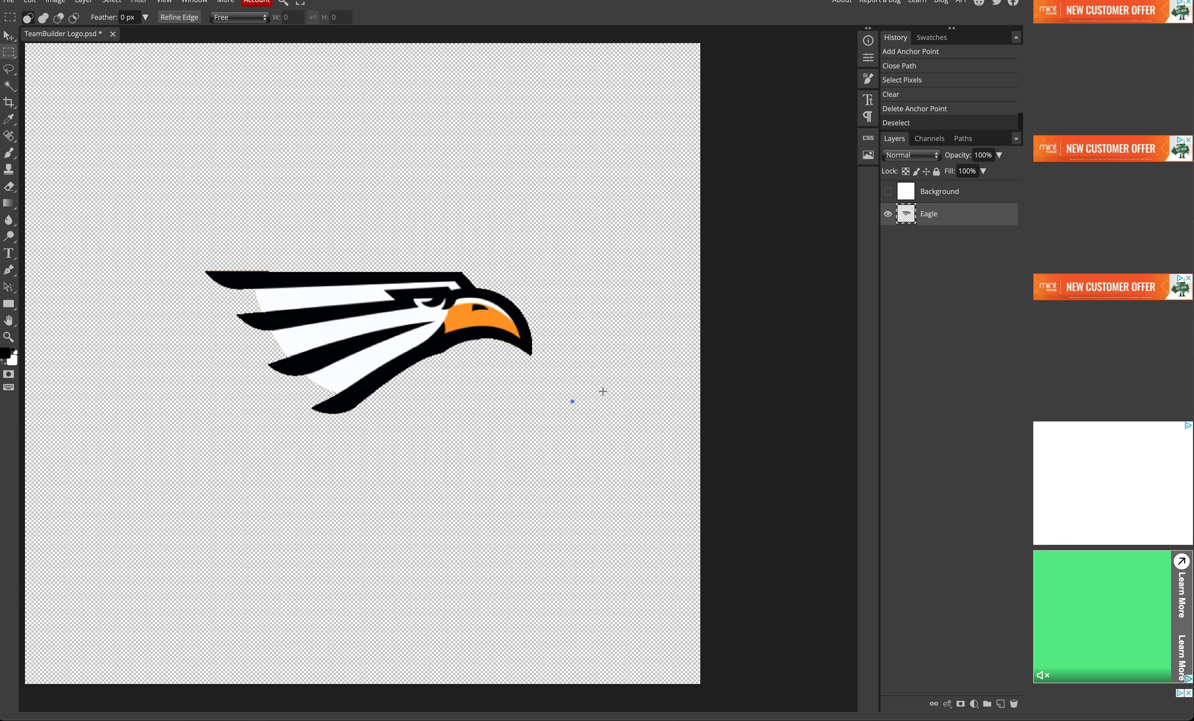
key("ctrl+d")
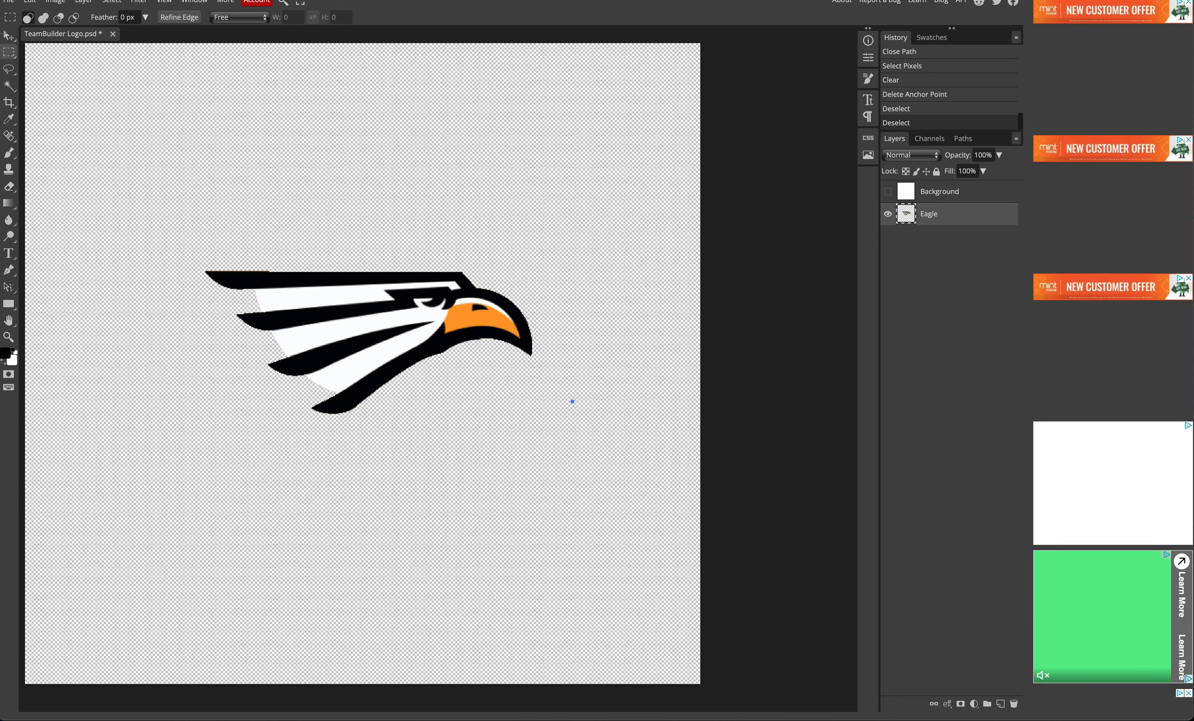
Activate the Smudge Tool for close work on the cut edge beneath the eagle's beak.
left_click(6, 38)
left_click(441, 358)
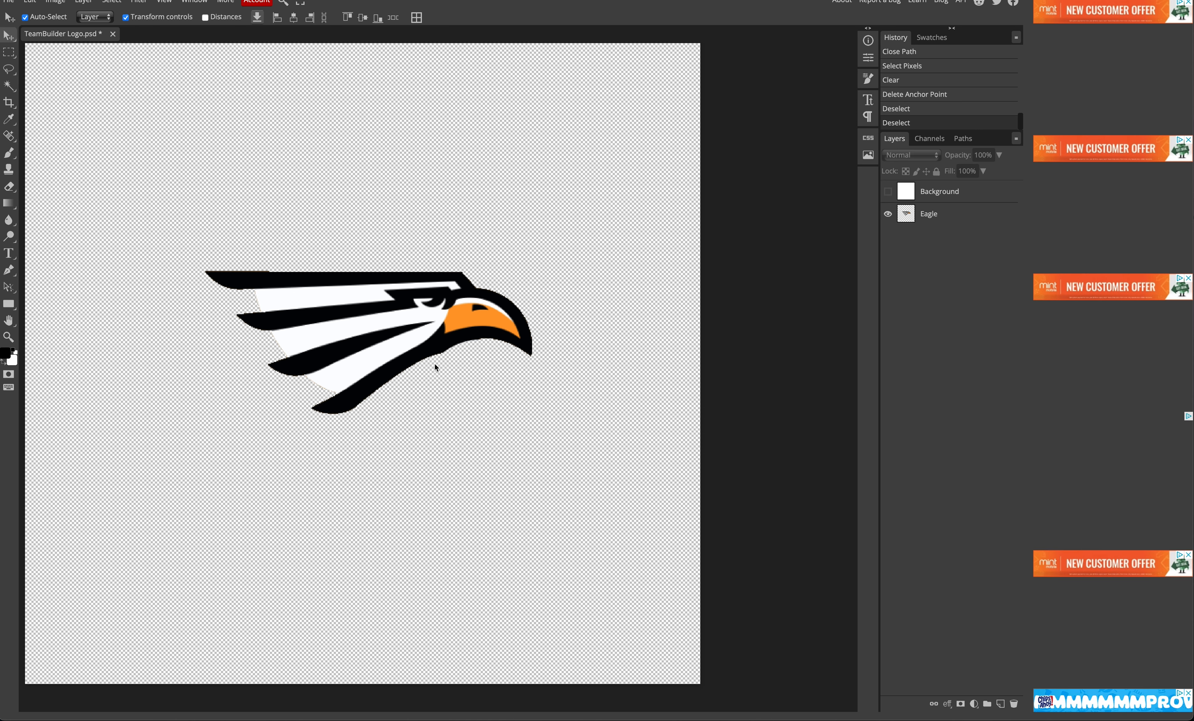
left_click(9, 335)
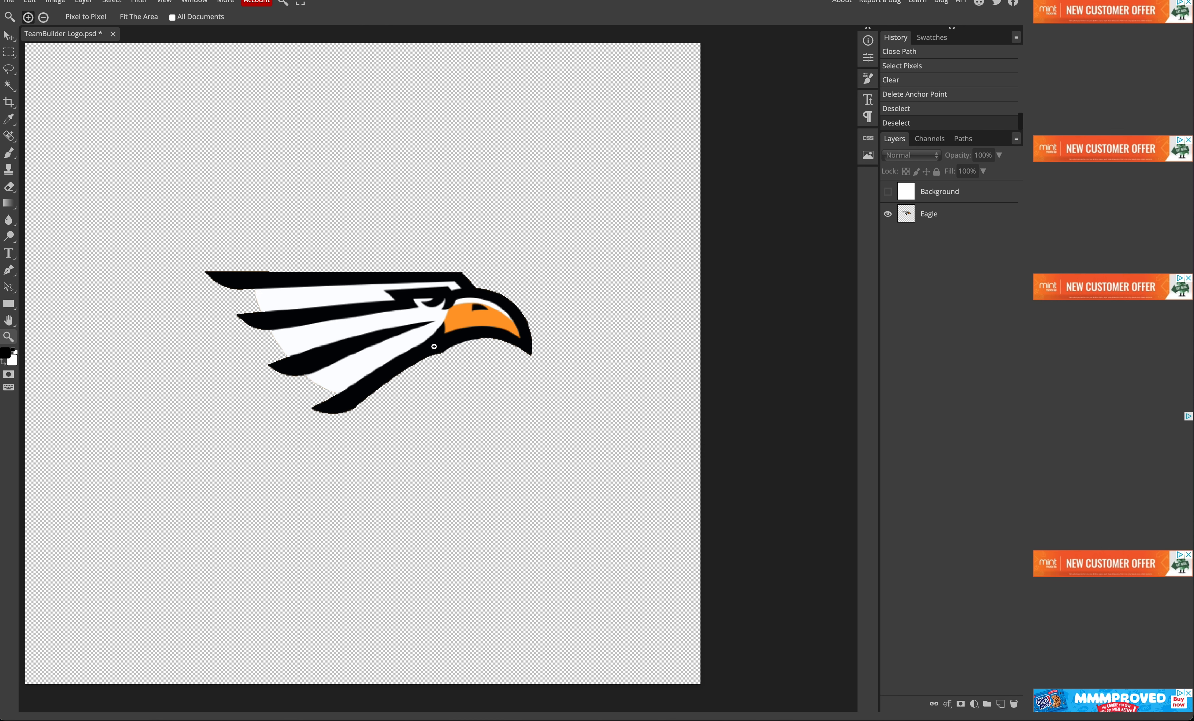
left_click(446, 350)
left_click(478, 347)
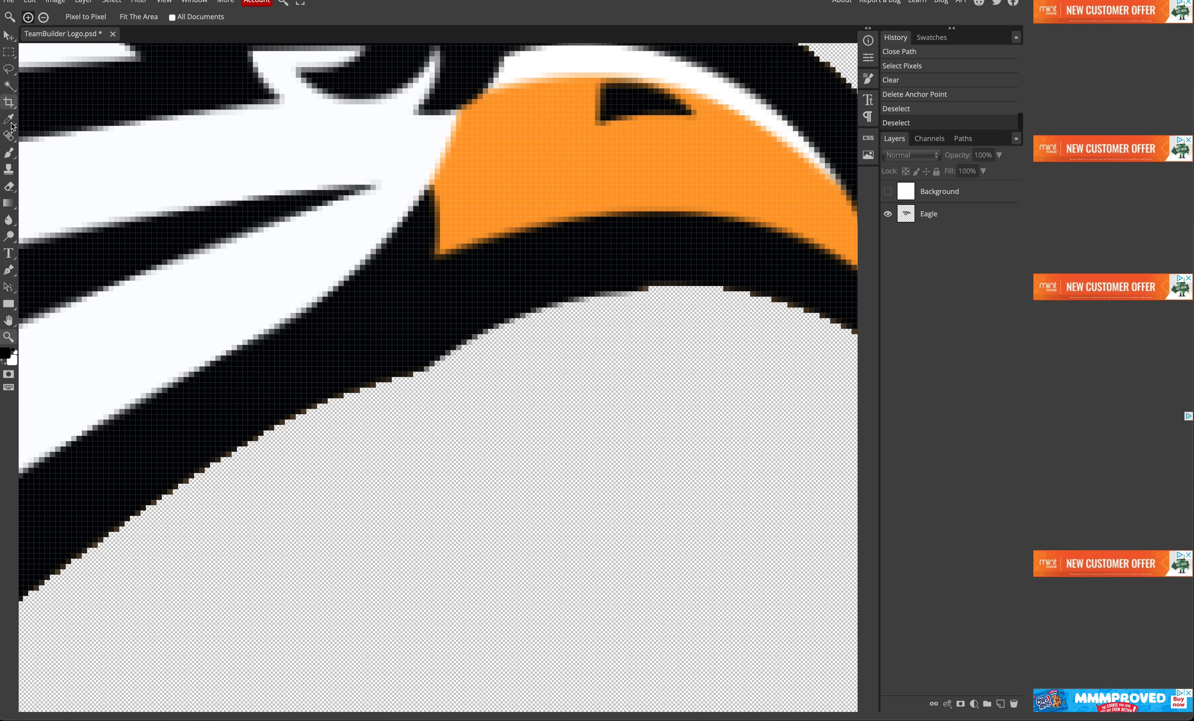
key("v")
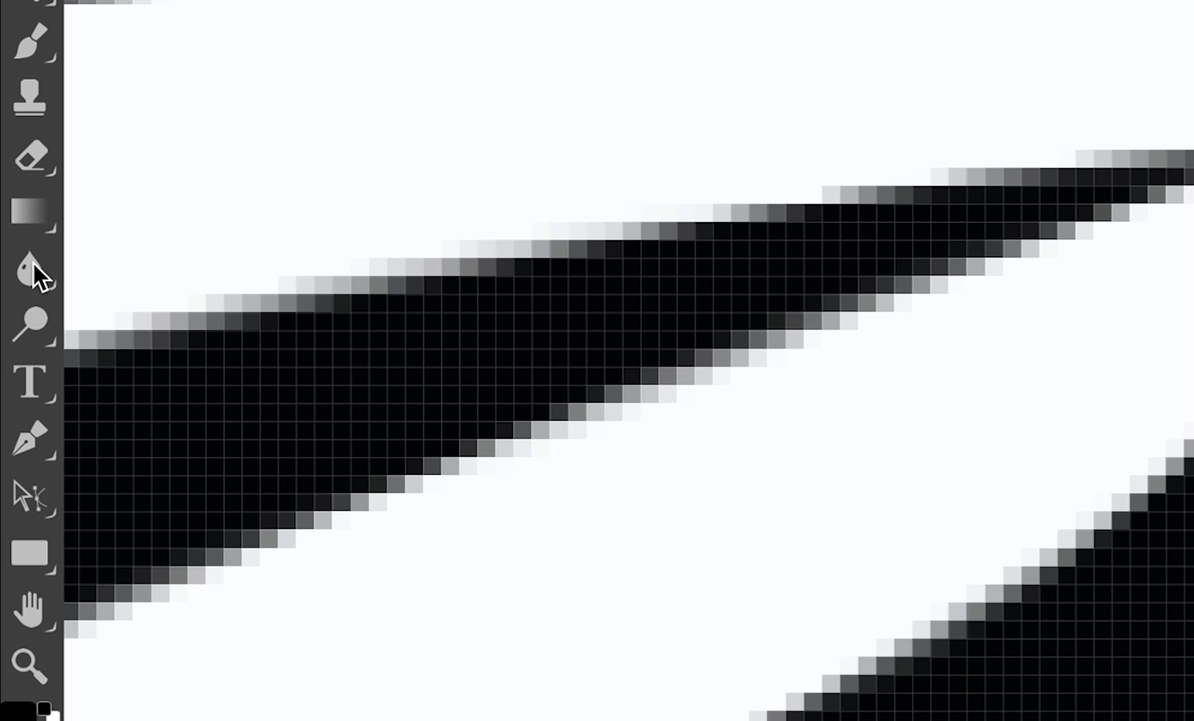
key("o")
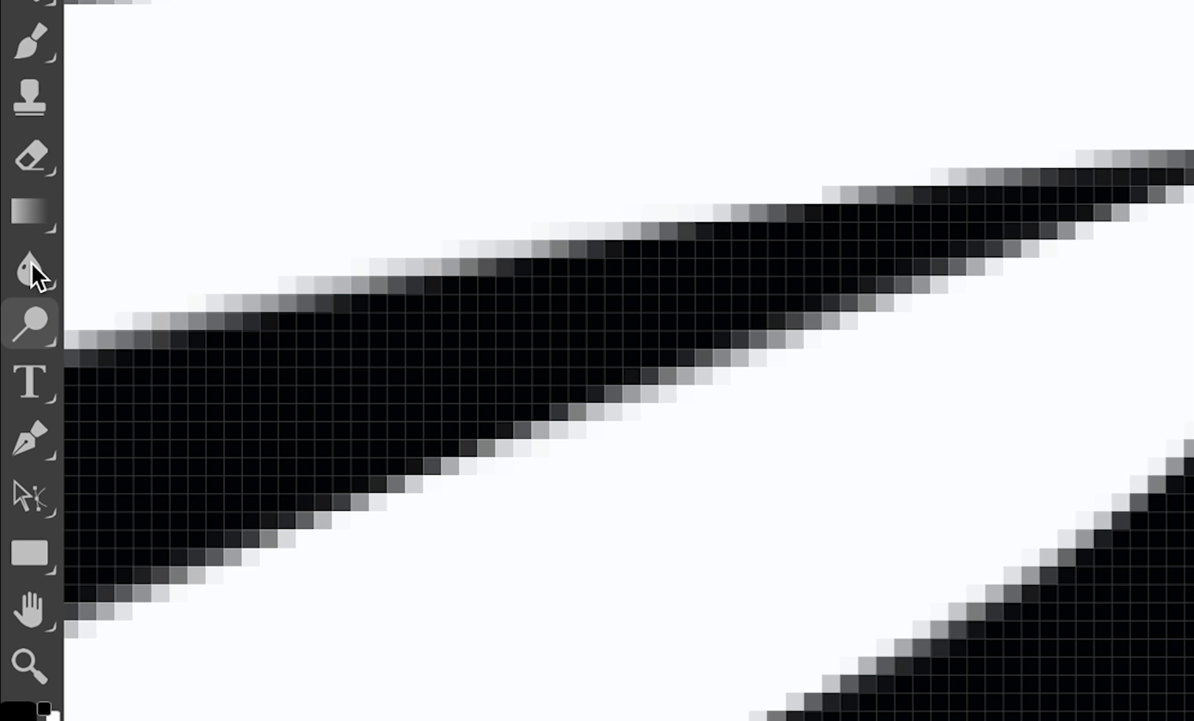
left_click(32, 264)
left_click(32, 268)
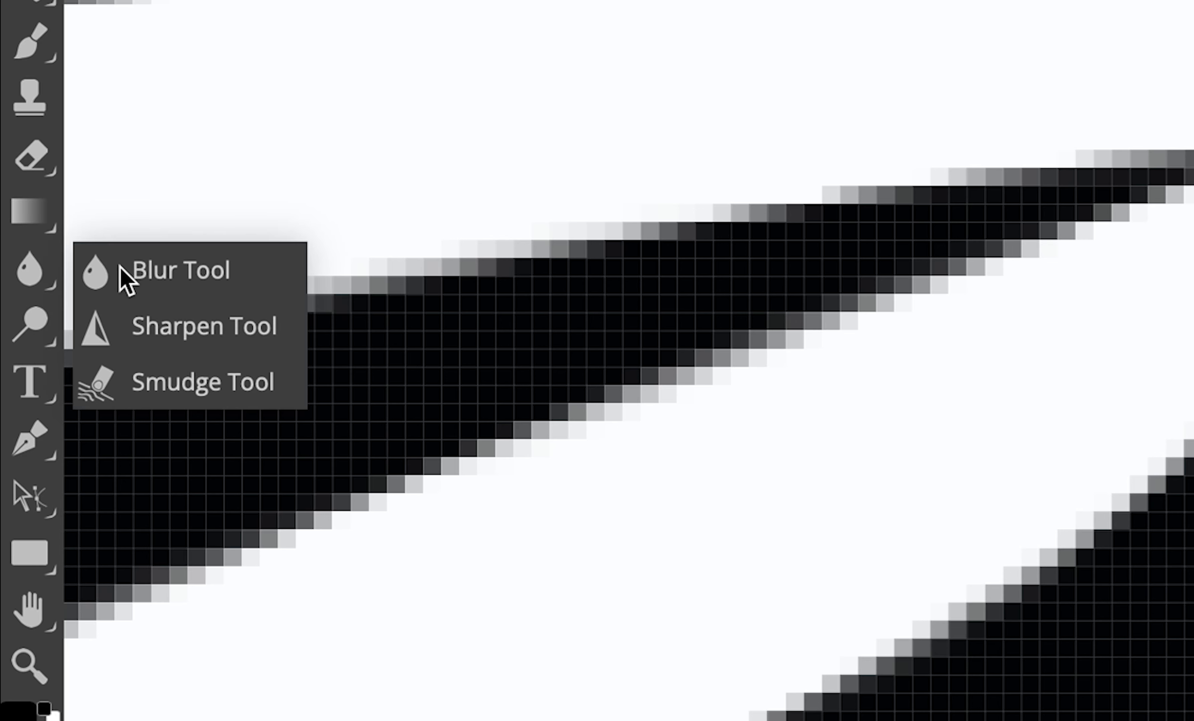
left_click(122, 274)
left_click(36, 275)
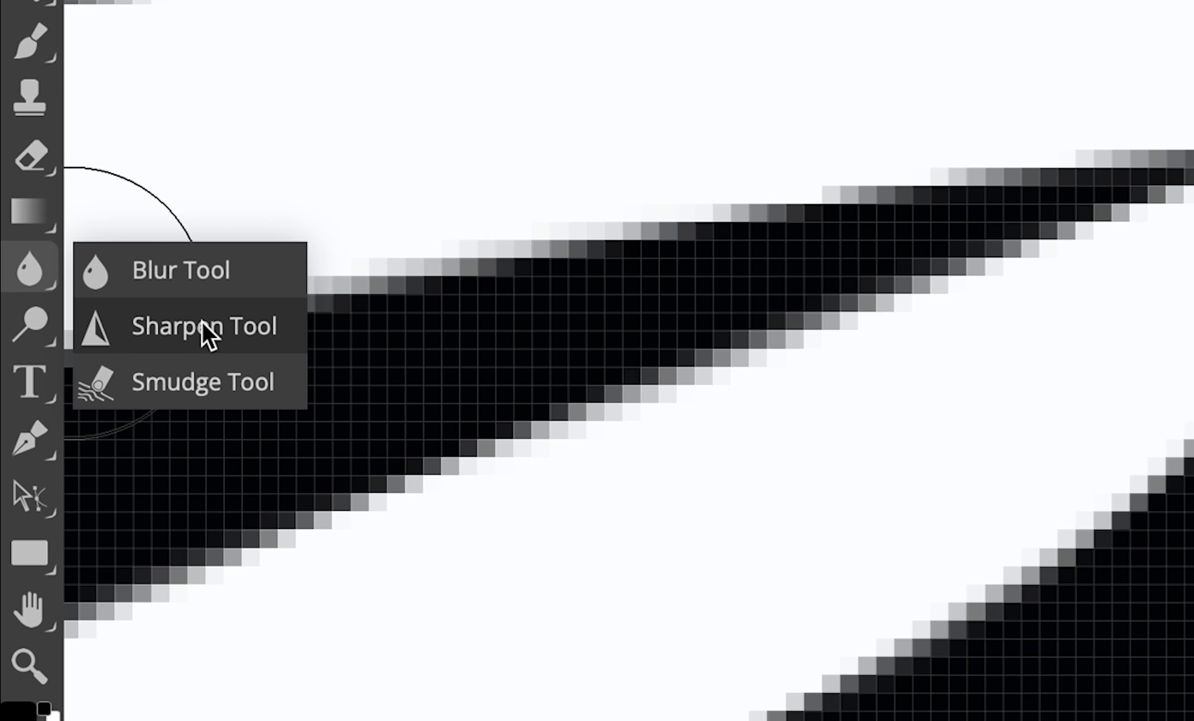
left_click(203, 384)
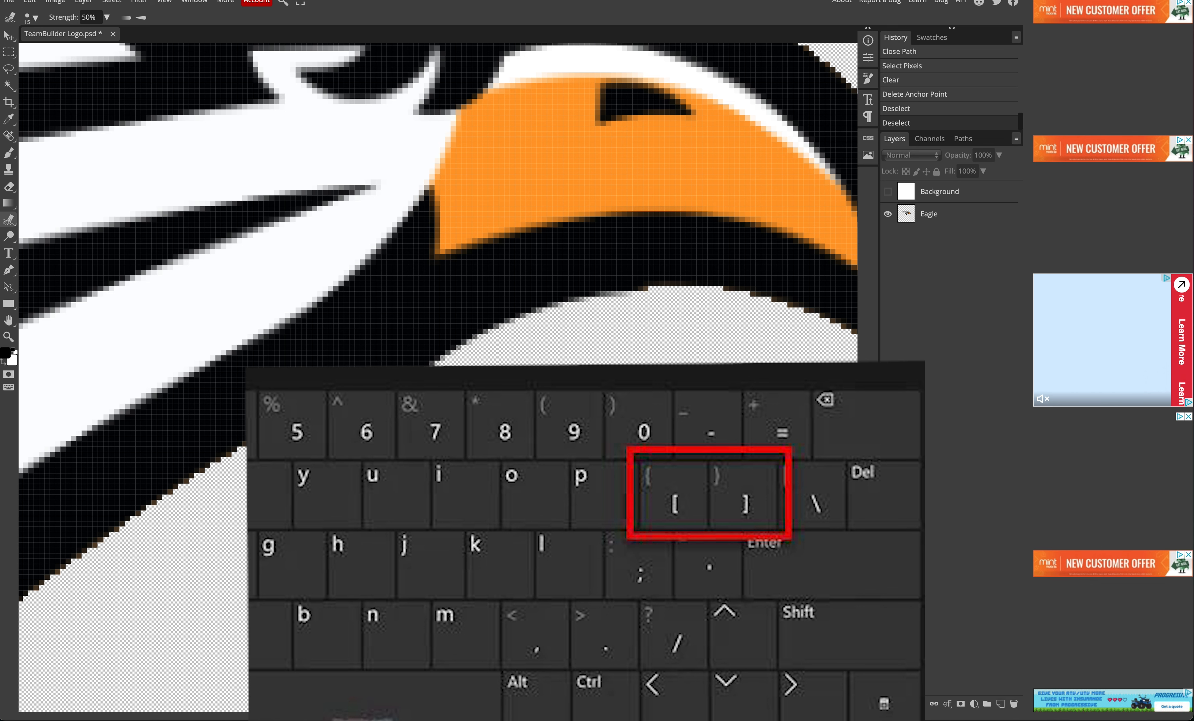
Set the Smudge brush size to 9 px and select the Eagle layer.
key("bracketleft")
key("bracketleft")
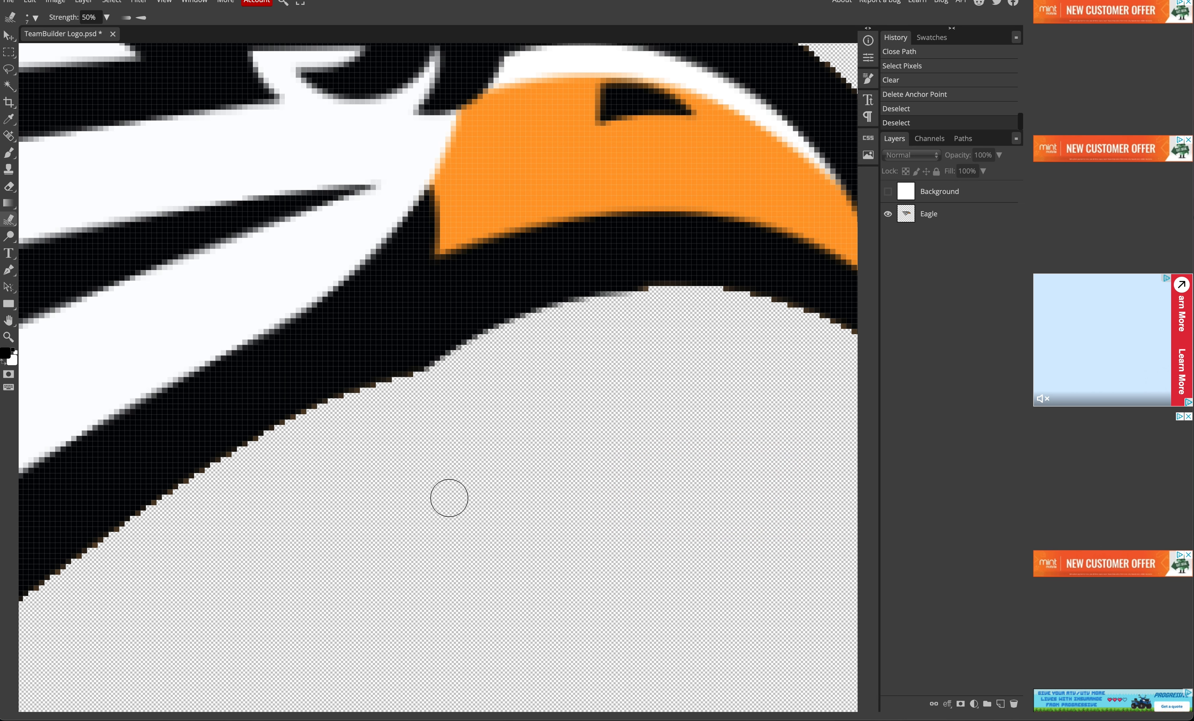
key("bracketright")
key("bracketright")
key("bracketright")
key("bracketright")
key("bracketright")
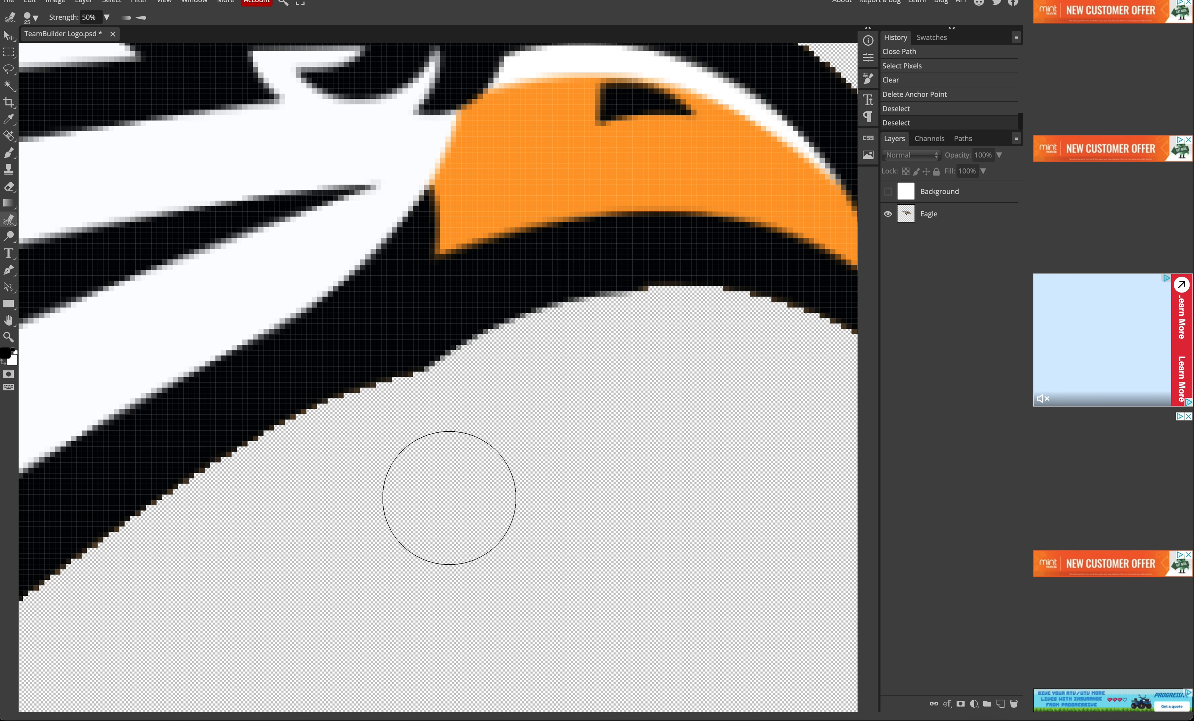
key("bracketleft")
key("bracketleft")
key("bracketleft")
key("bracketleft")
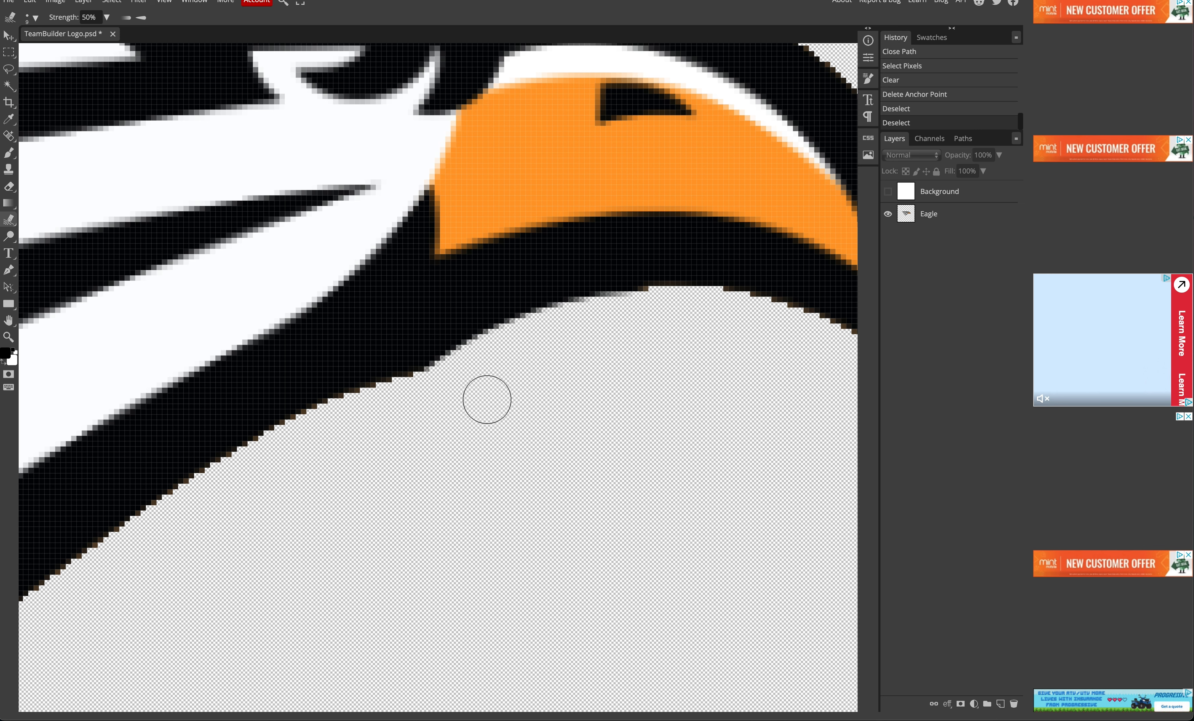
left_click(431, 380)
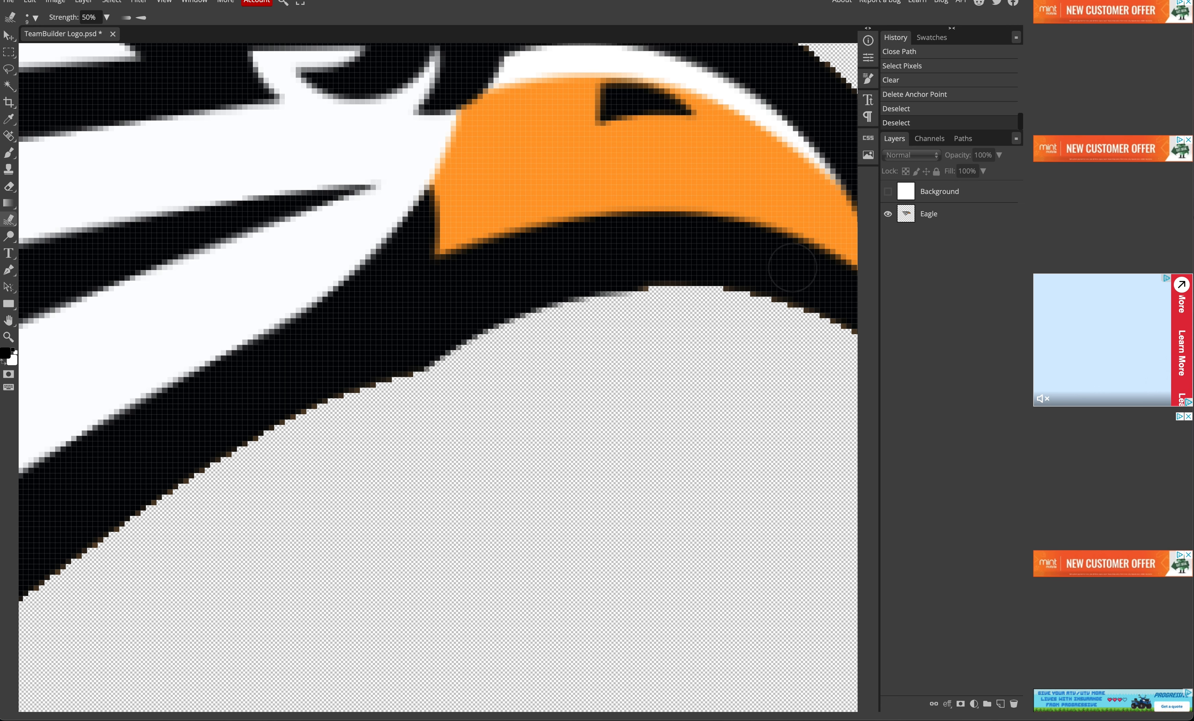
left_click(949, 218)
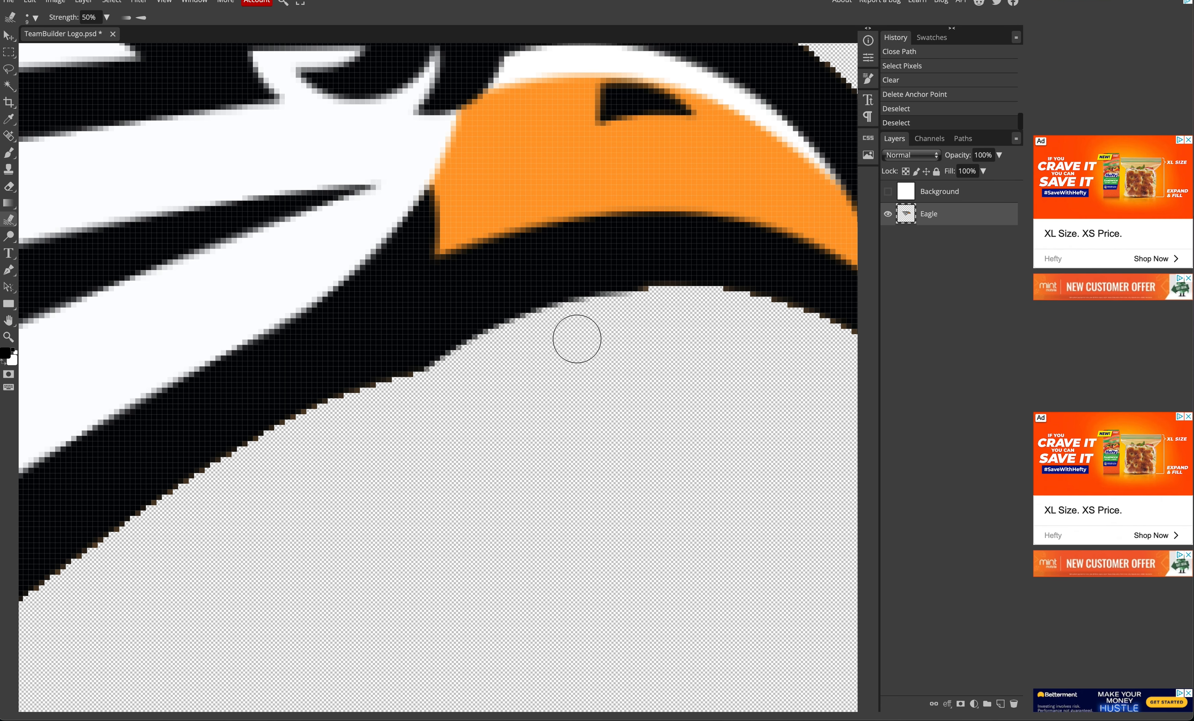
Try smudging the notch in the black edge beneath the beak at 50% strength, and undo all of the strokes.
scroll(576, 339, "down", 1)
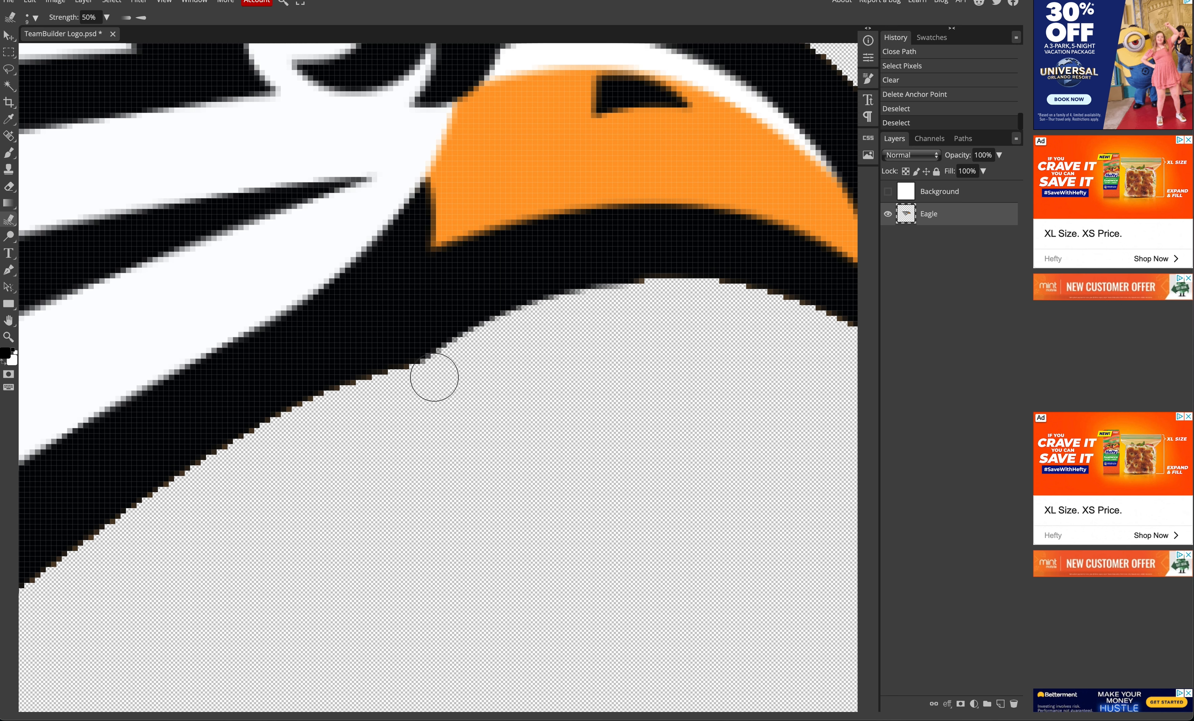
mouse_move(435, 379)
left_mouse_down()
mouse_move(413, 371)
mouse_move(443, 368)
mouse_move(397, 371)
mouse_move(421, 382)
mouse_move(397, 385)
mouse_move(445, 361)
left_mouse_up()
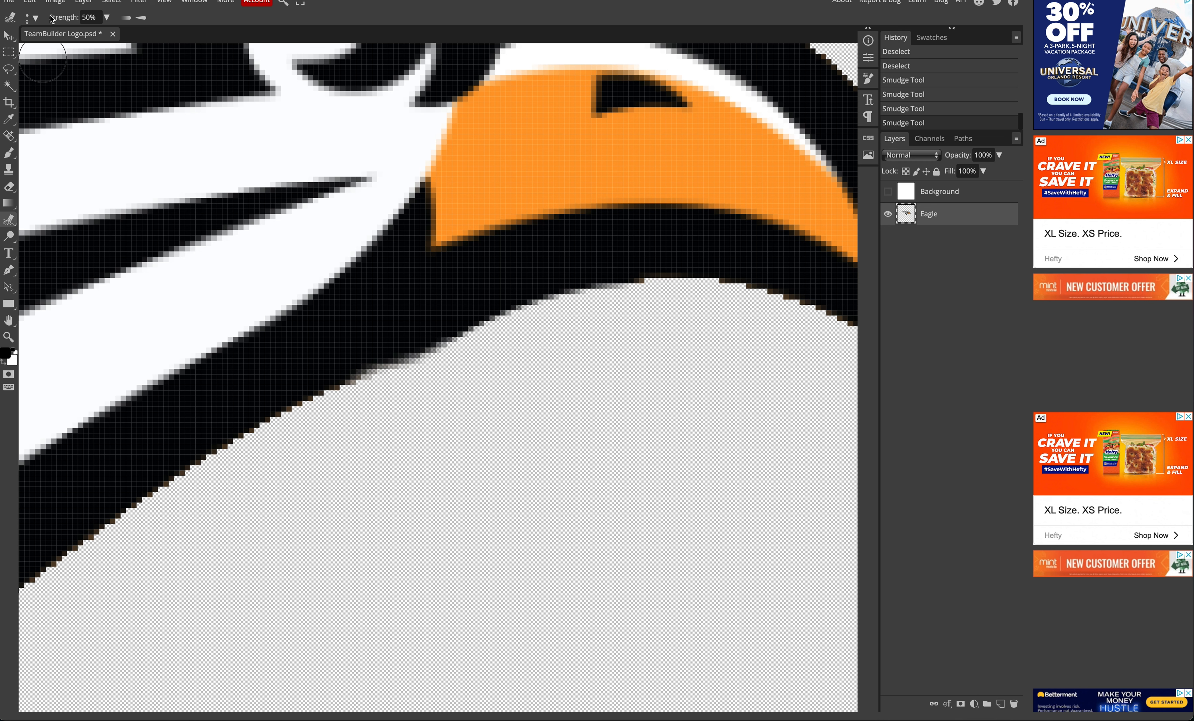
key("ctrl+z")
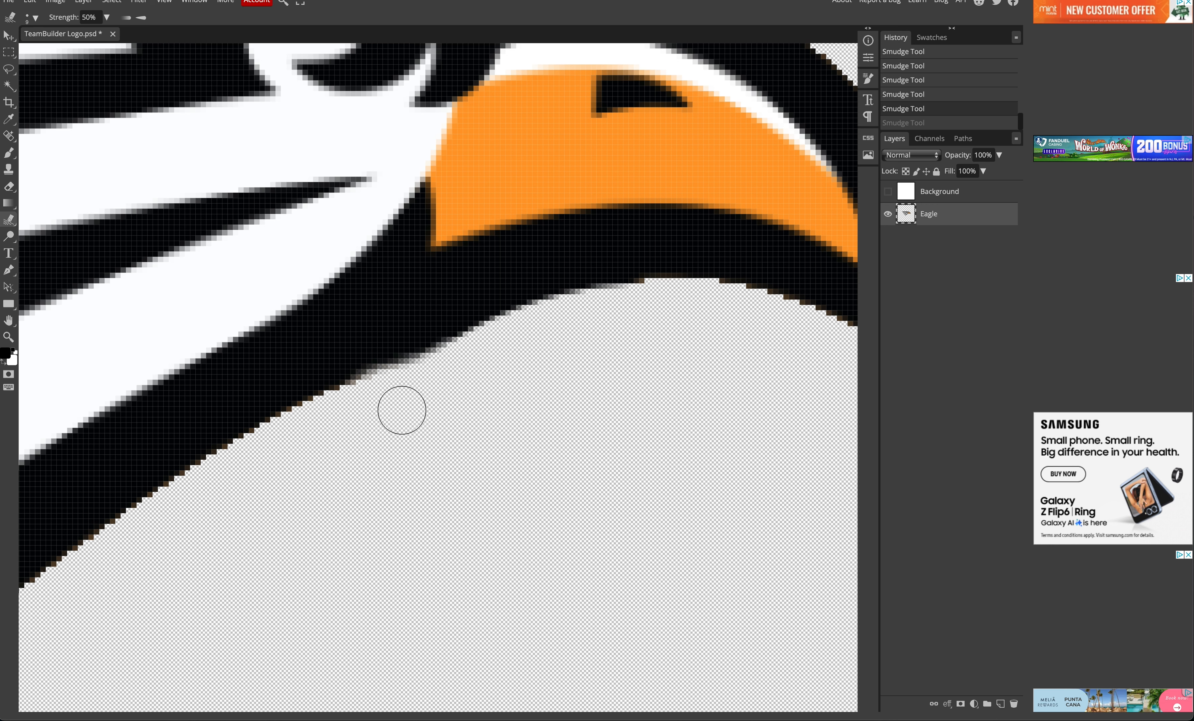
key("ctrl+z")
key("ctrl+z")
key("ctrl+z")
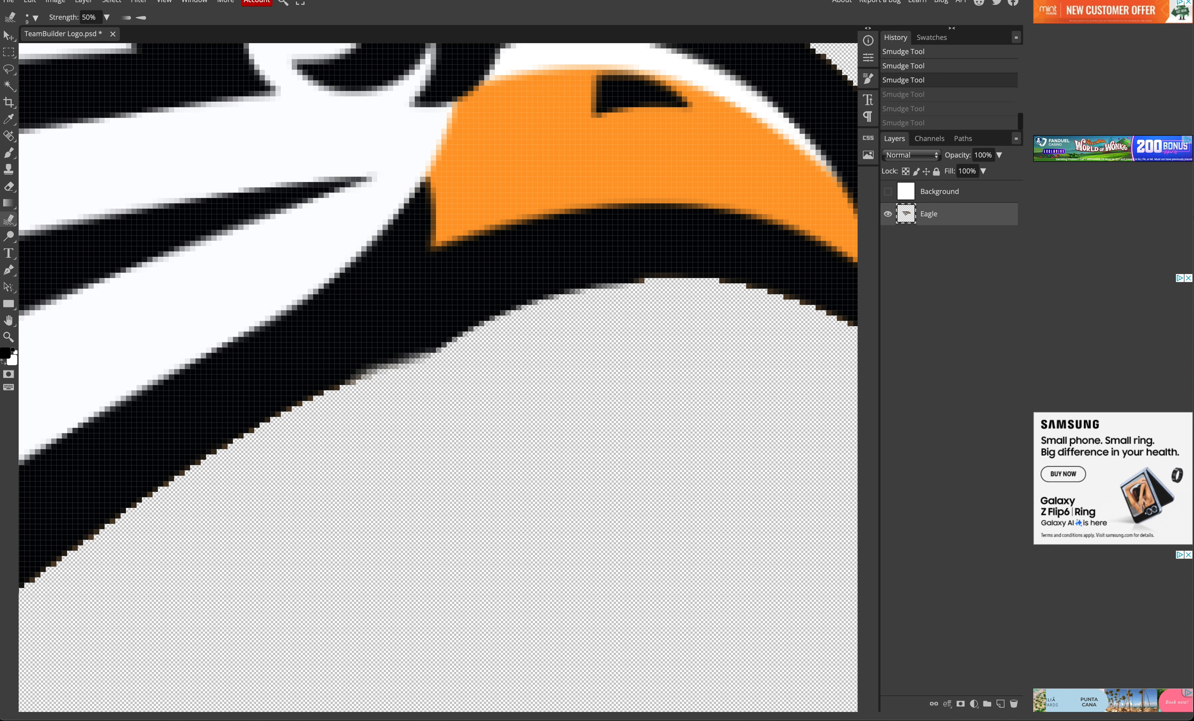
key("ctrl+z")
key("ctrl+z")
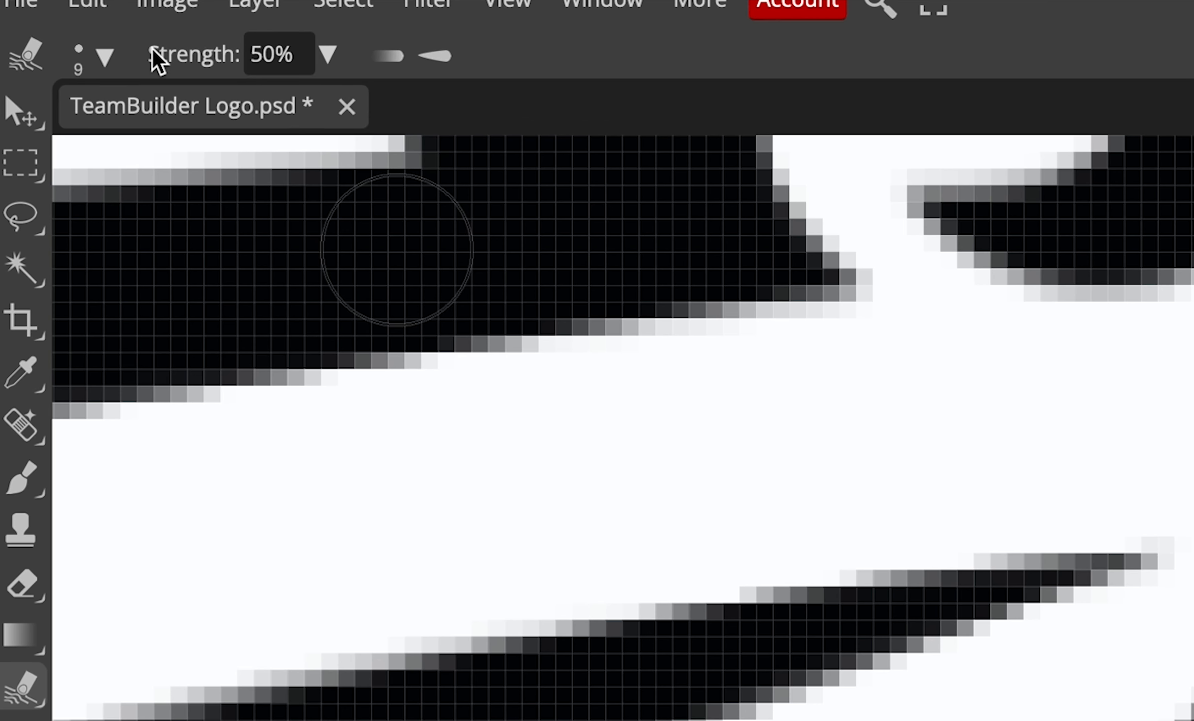
Set the Smudge Tool strength to 100%, leaving the brush options as they are.
left_click(329, 62)
left_click(331, 59)
left_click(334, 64)
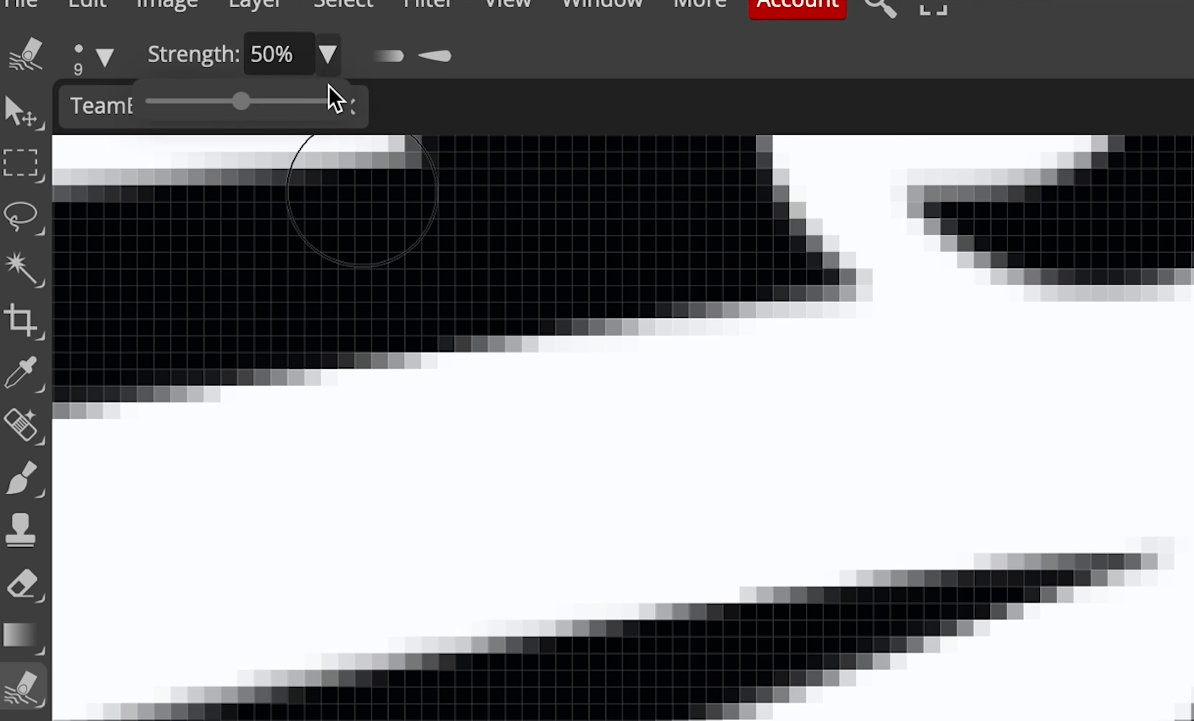
left_click_drag(252, 108, 357, 111)
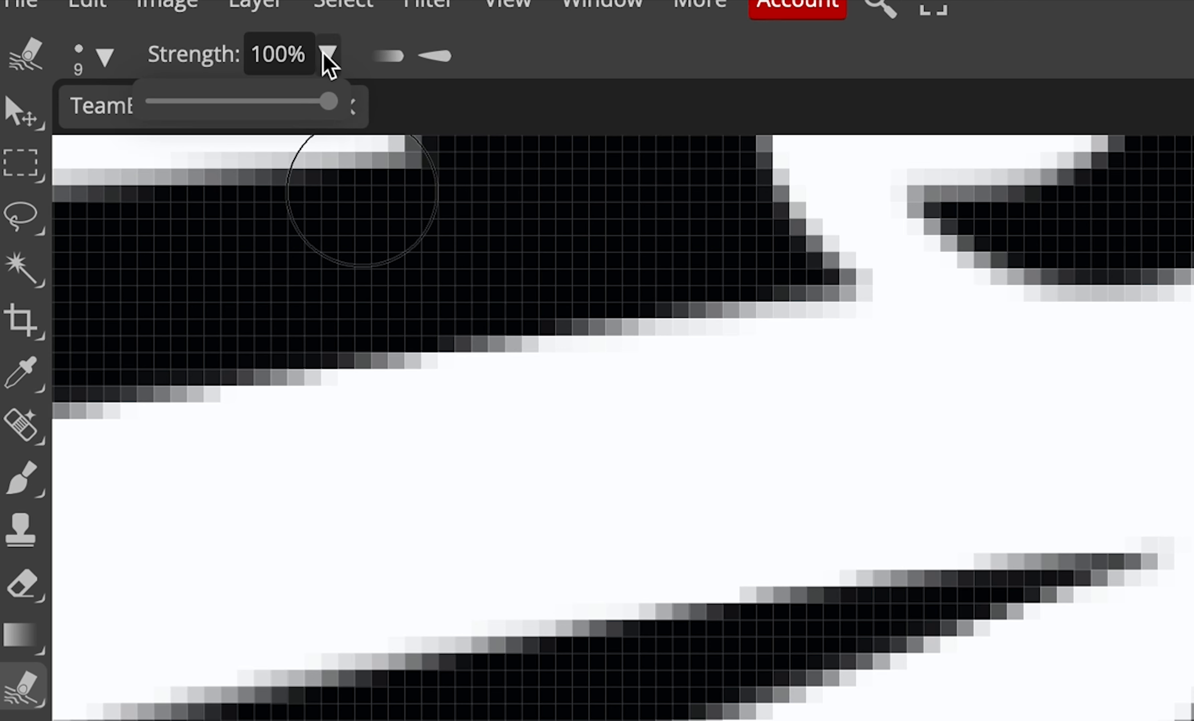
left_click(103, 58)
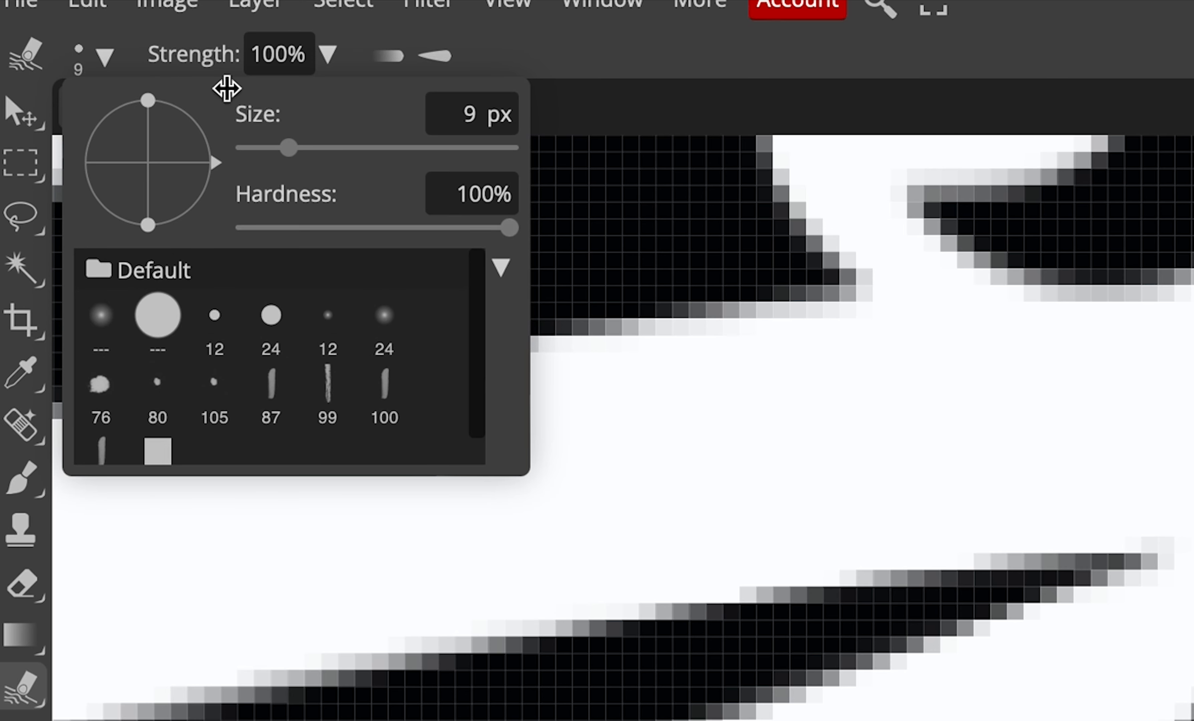
left_click(116, 58)
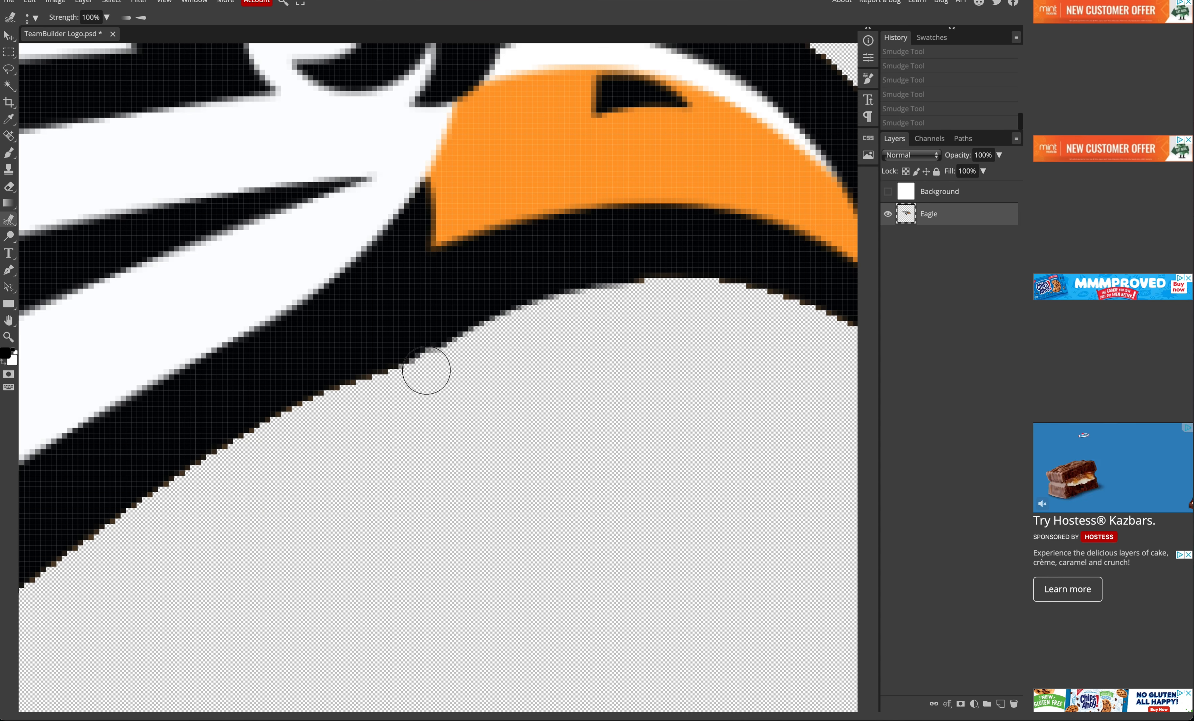
Smudge the notch in the black edge beneath the beak into a smooth curve where the lower beak was cut off.
left_click_drag(426, 368, 435, 388)
left_click(414, 385)
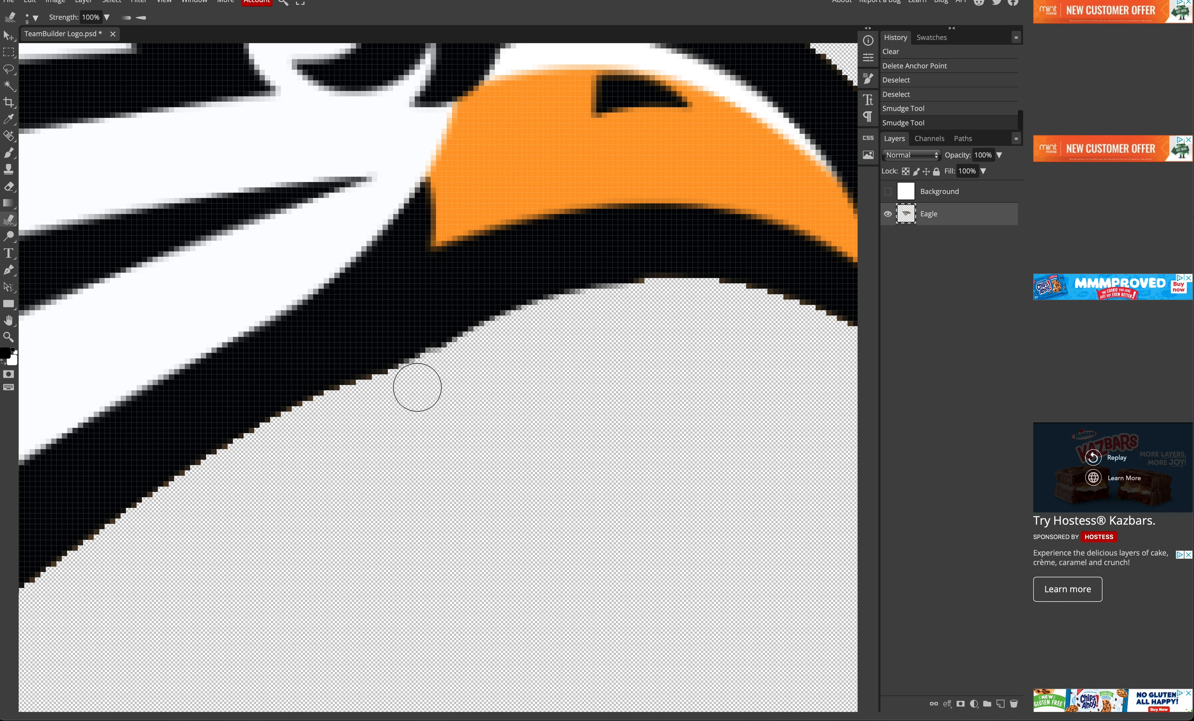
mouse_move(409, 388)
left_mouse_down()
mouse_move(466, 371)
mouse_move(490, 354)
mouse_move(465, 348)
left_mouse_up()
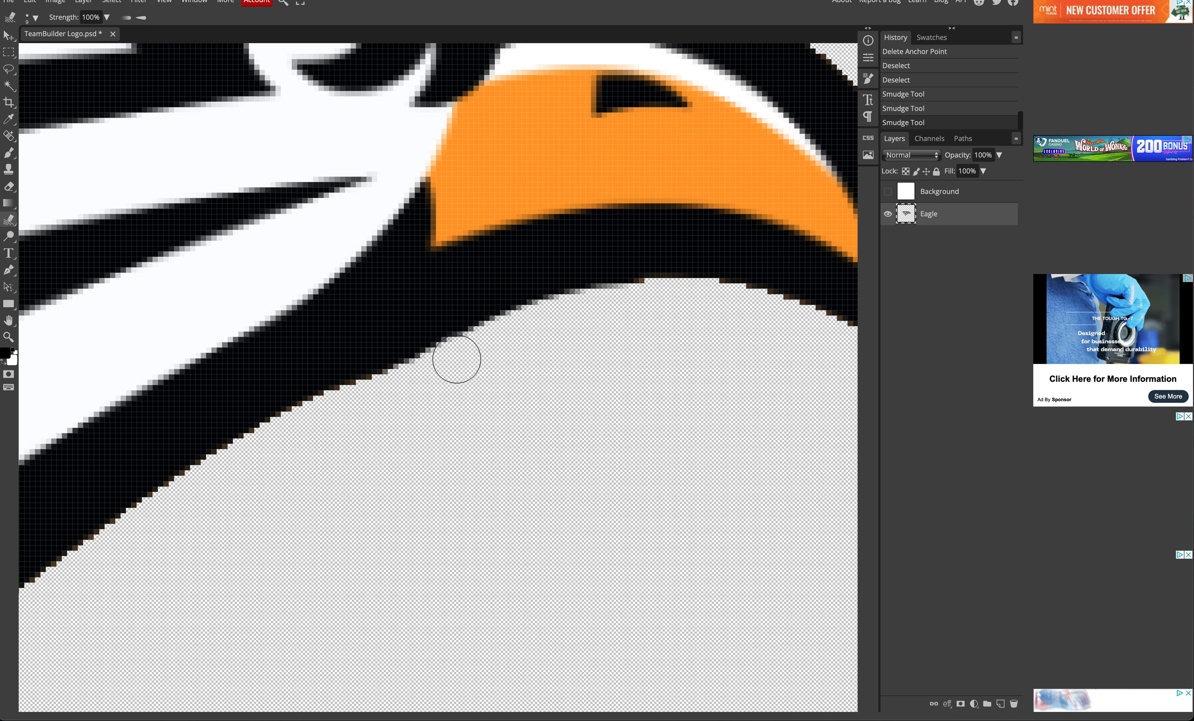
left_click_drag(456, 358, 430, 396)
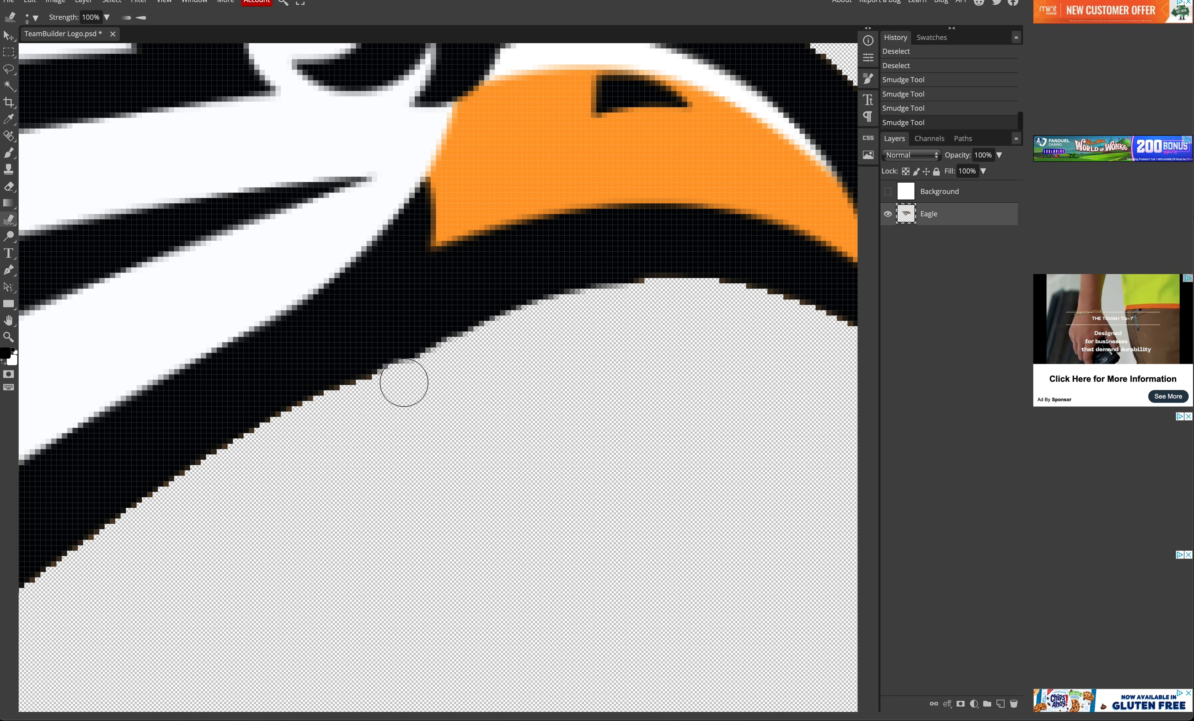
left_click_drag(399, 387, 414, 387)
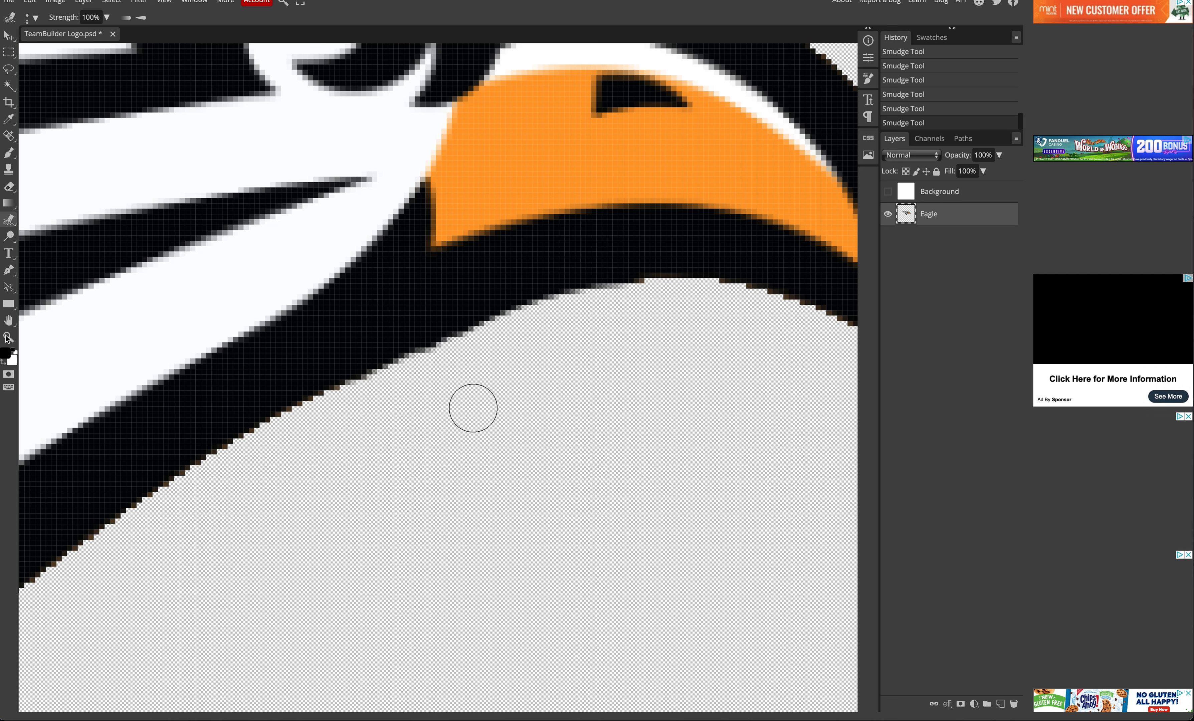
Select a rectangular strip along the eagle's uneven top edge with Rectangle Select, delete the pixels inside it and clear the selection.
key("z")
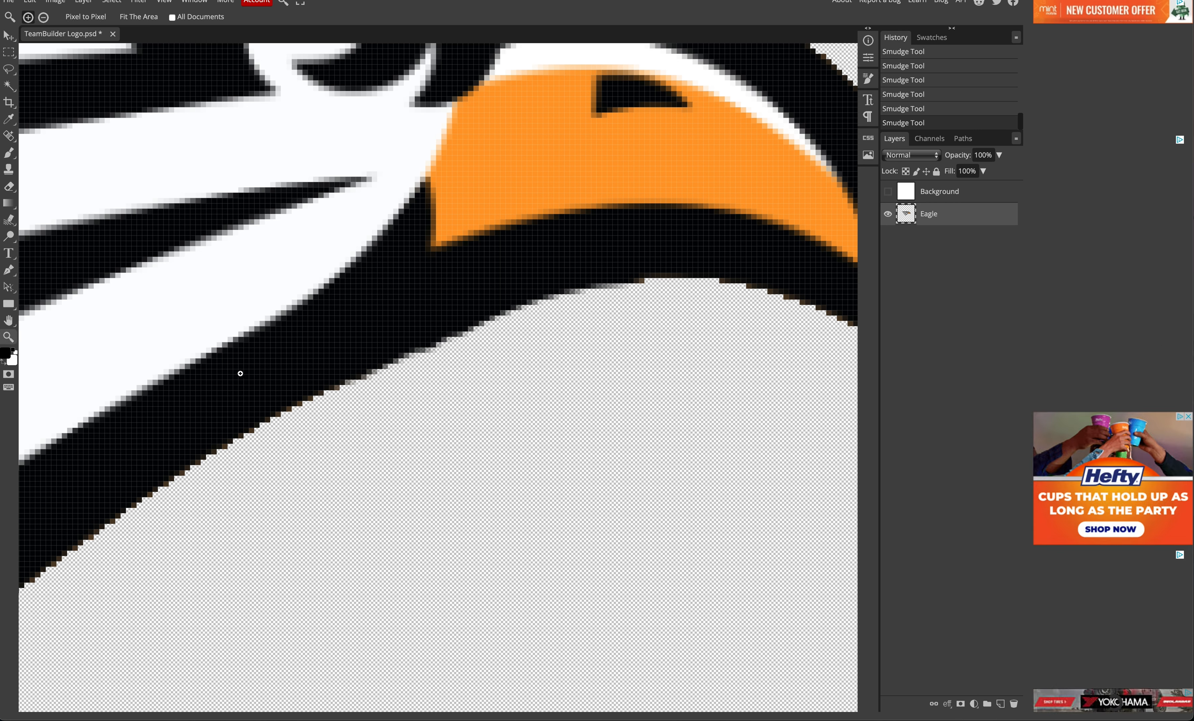
scroll(220, 378, "down", 5)
scroll(220, 378, "left", 3)
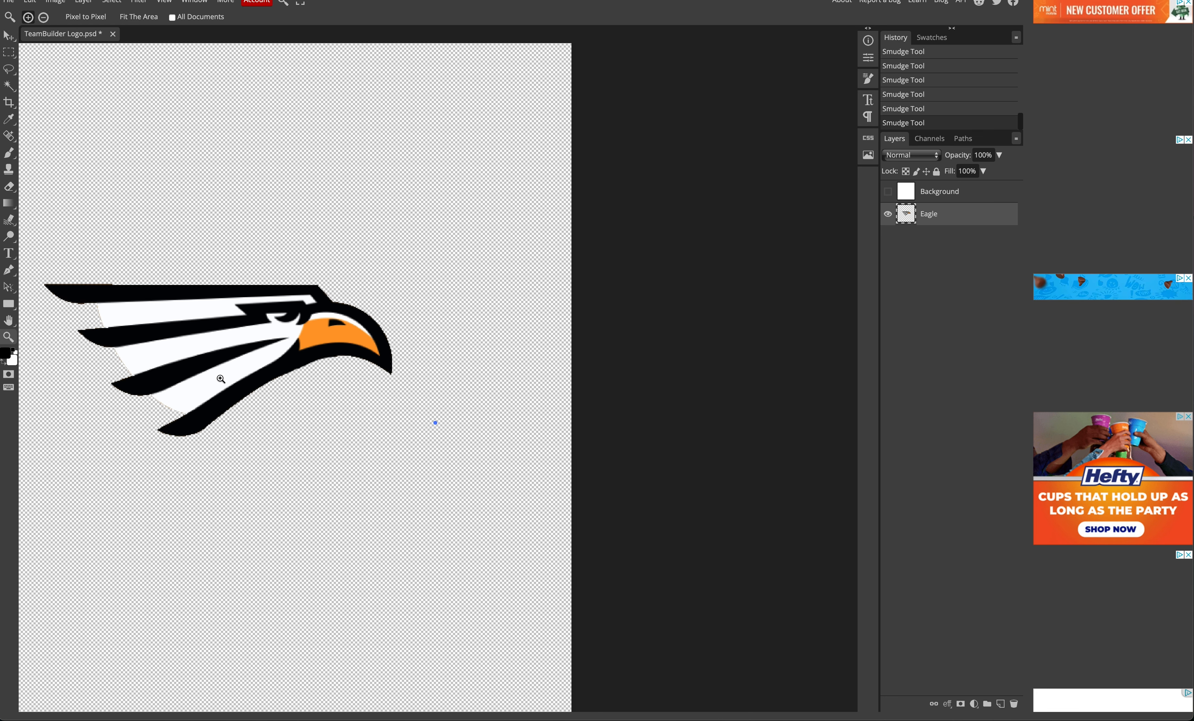
scroll(220, 378, "left", 5)
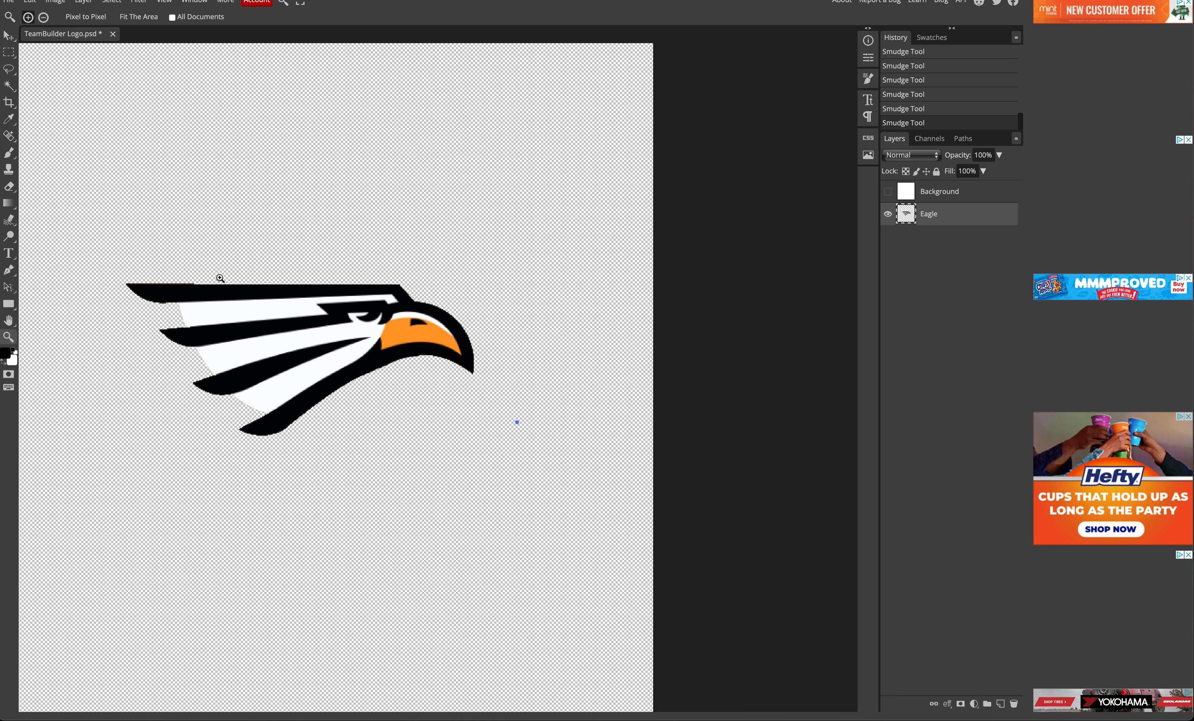
left_click(10, 53)
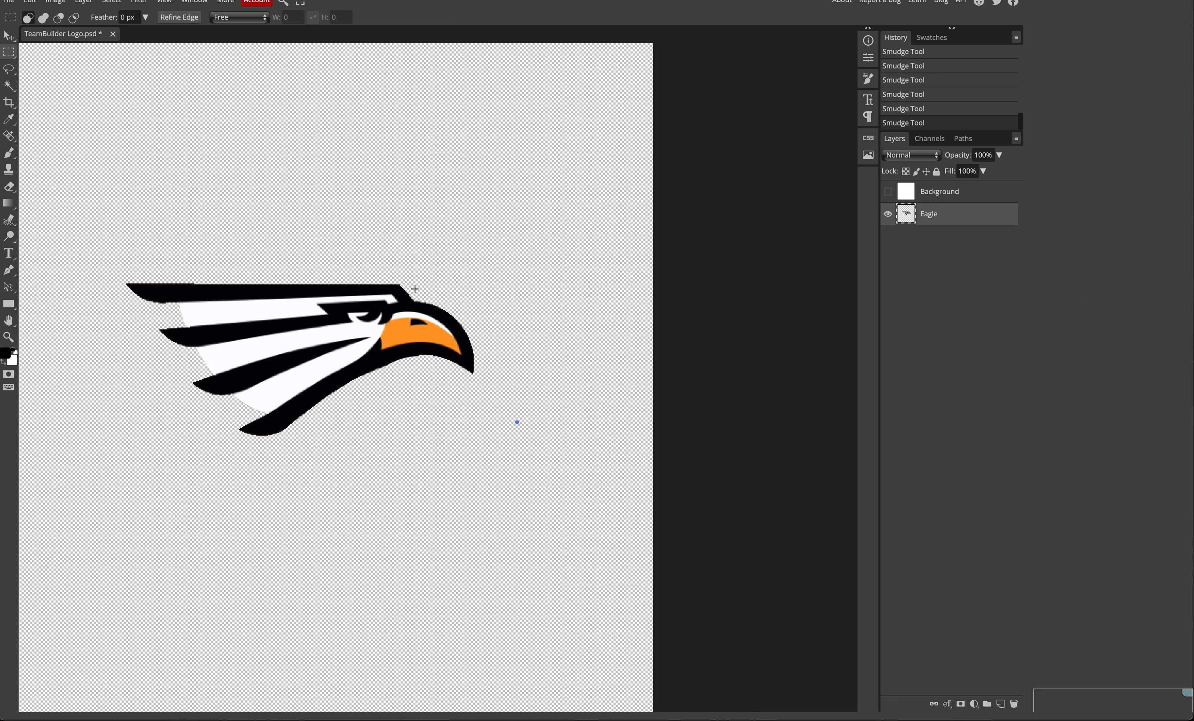
left_click_drag(101, 226, 412, 286)
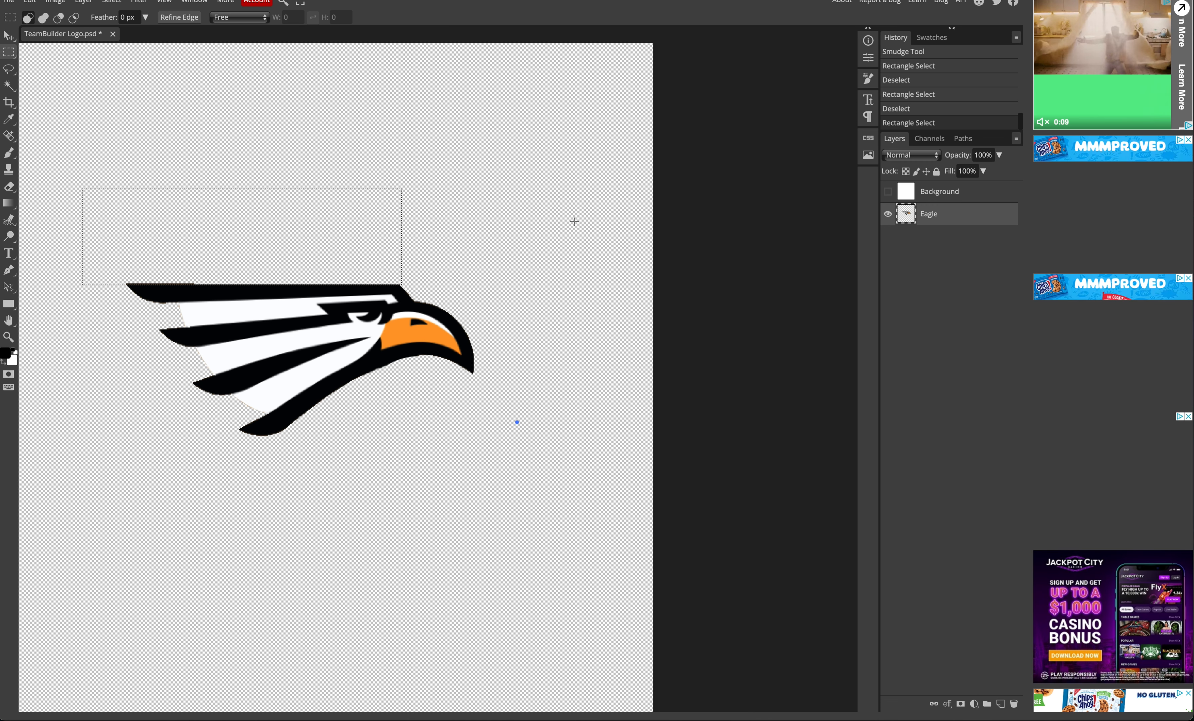
key("Delete")
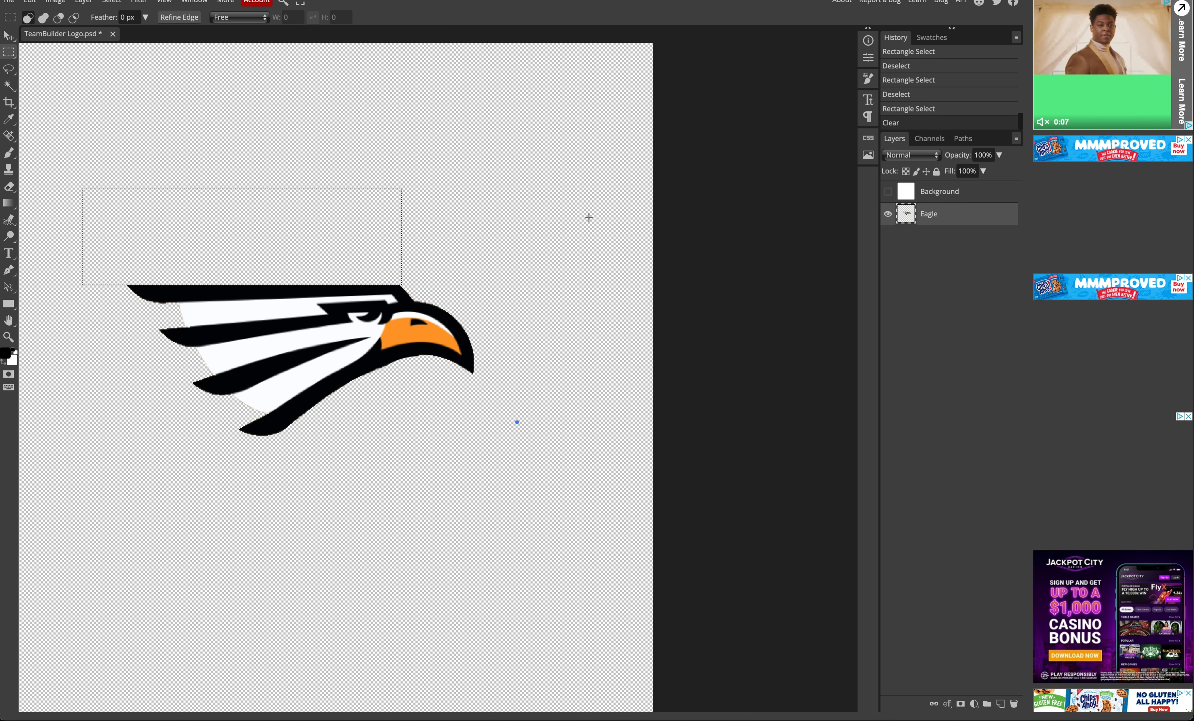
key("ctrl+d")
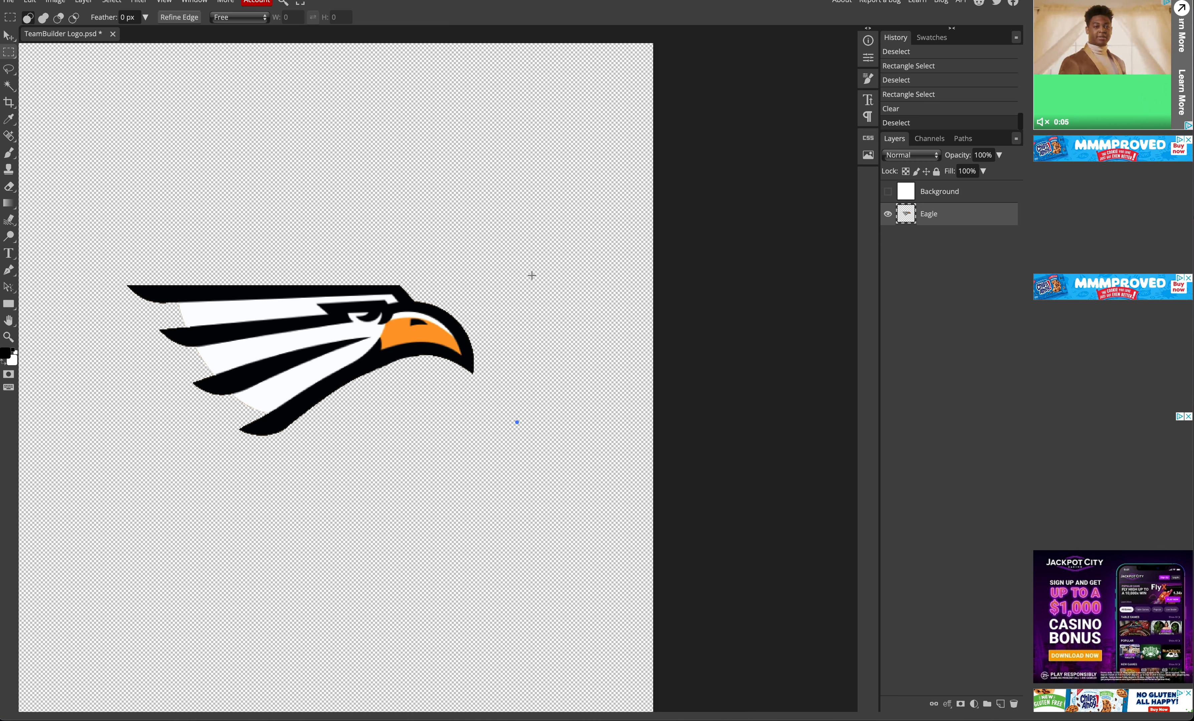
left_click(561, 337)
key("v")
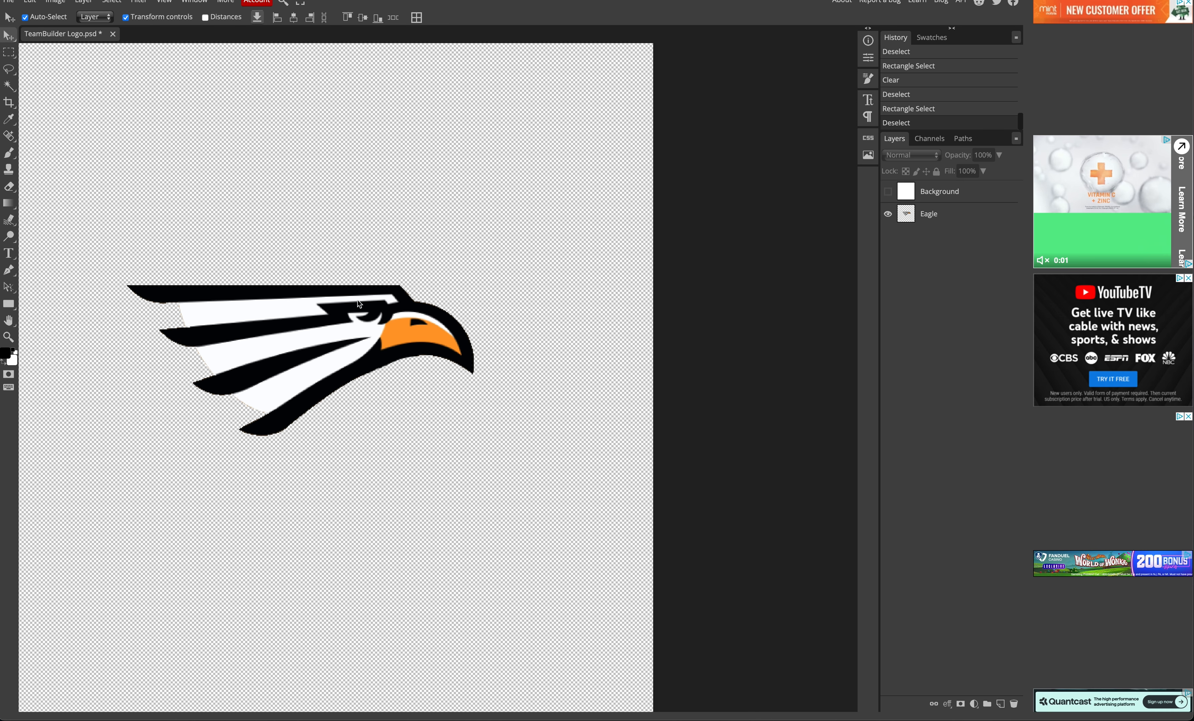
left_click(9, 337)
scroll(175, 305, "down", 1)
scroll(257, 310, "left", 1)
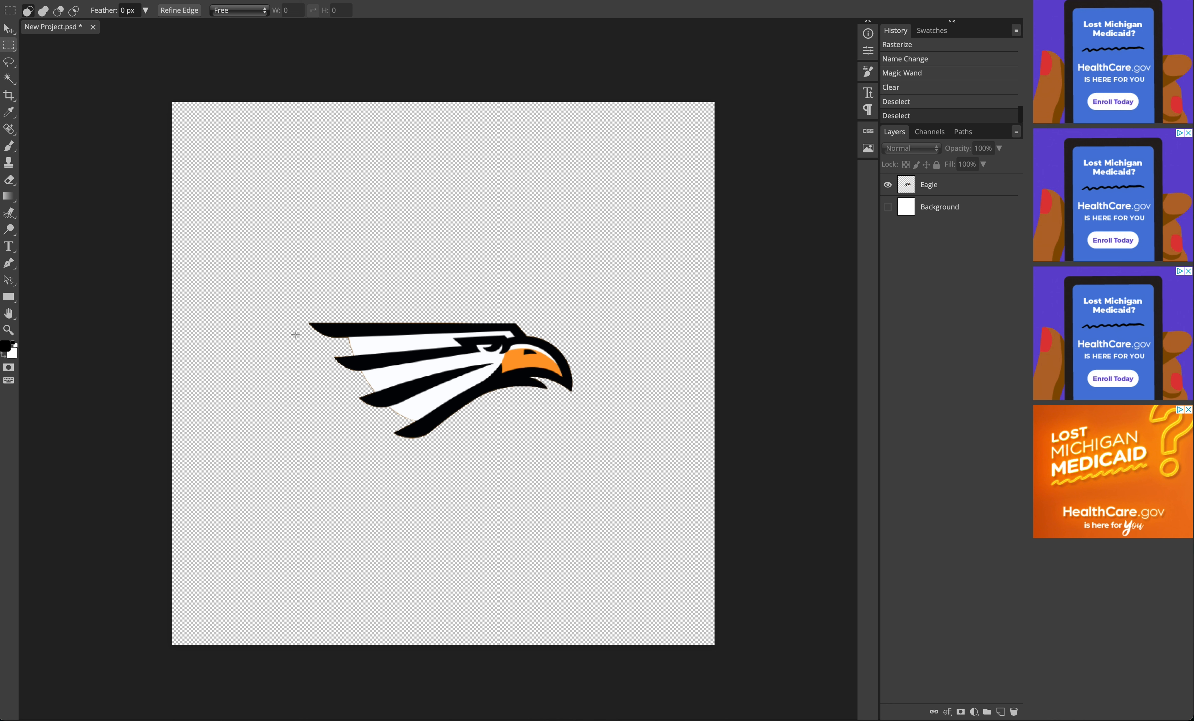
Hide the Eagle layer, add the original brown-background eagle image to New Project.psd and accept its placement at 93.75% scale.
left_click(888, 184)
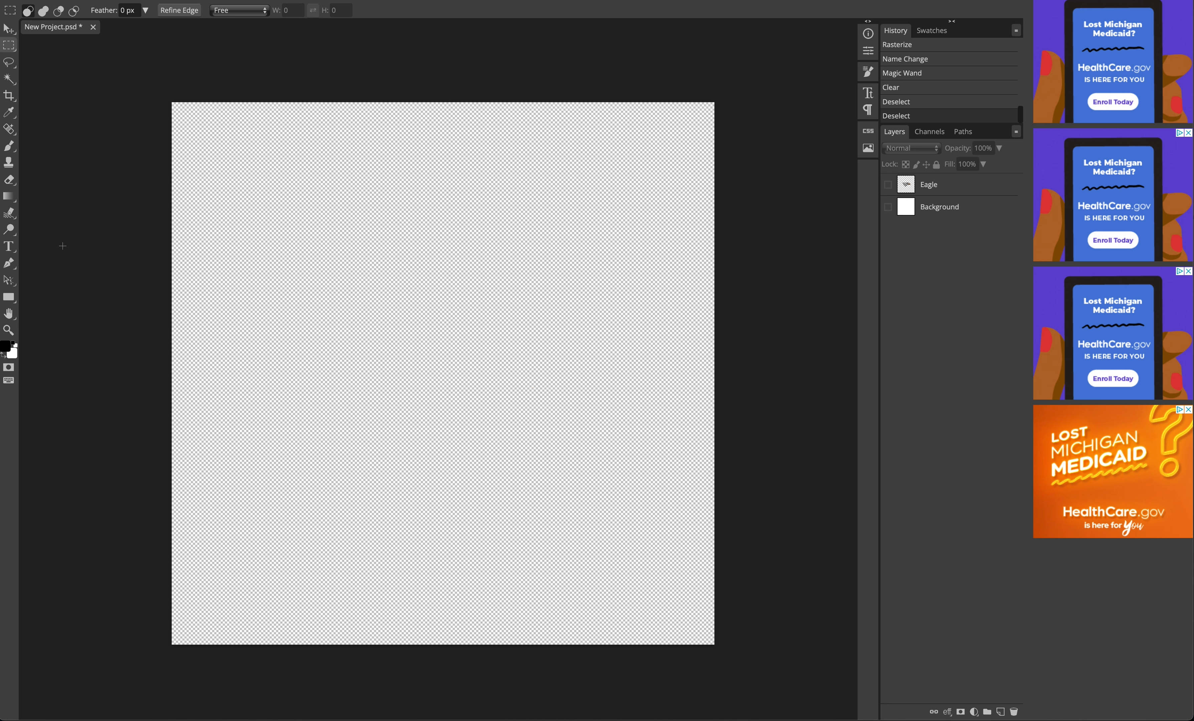
left_click_drag(488, 322, 520, 336)
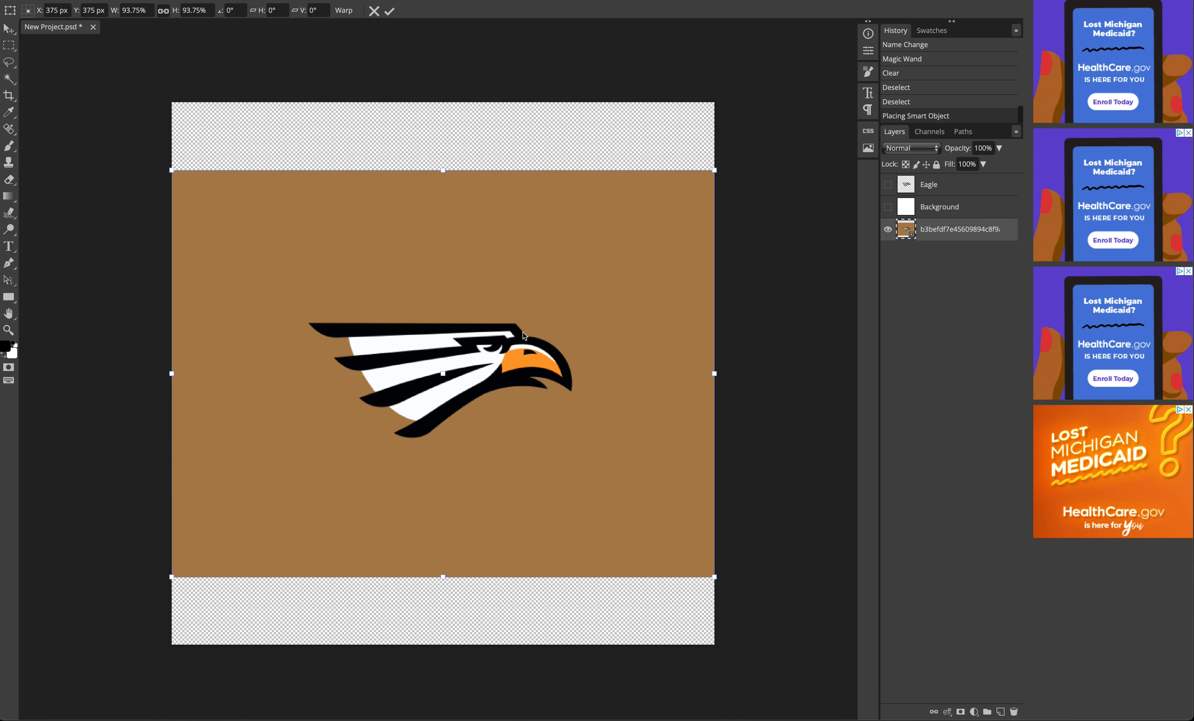
left_click(390, 11)
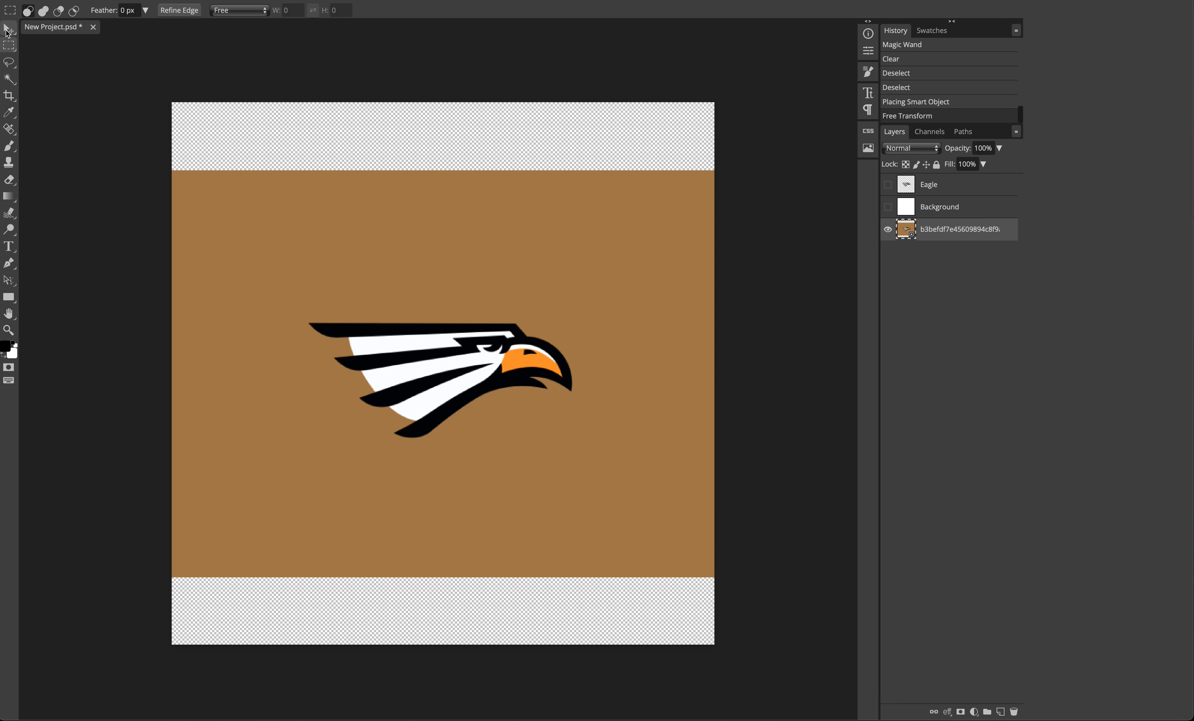
Activate the Magic Wand and rasterize the newly placed eagle image layer.
left_click(8, 30)
left_click(10, 81)
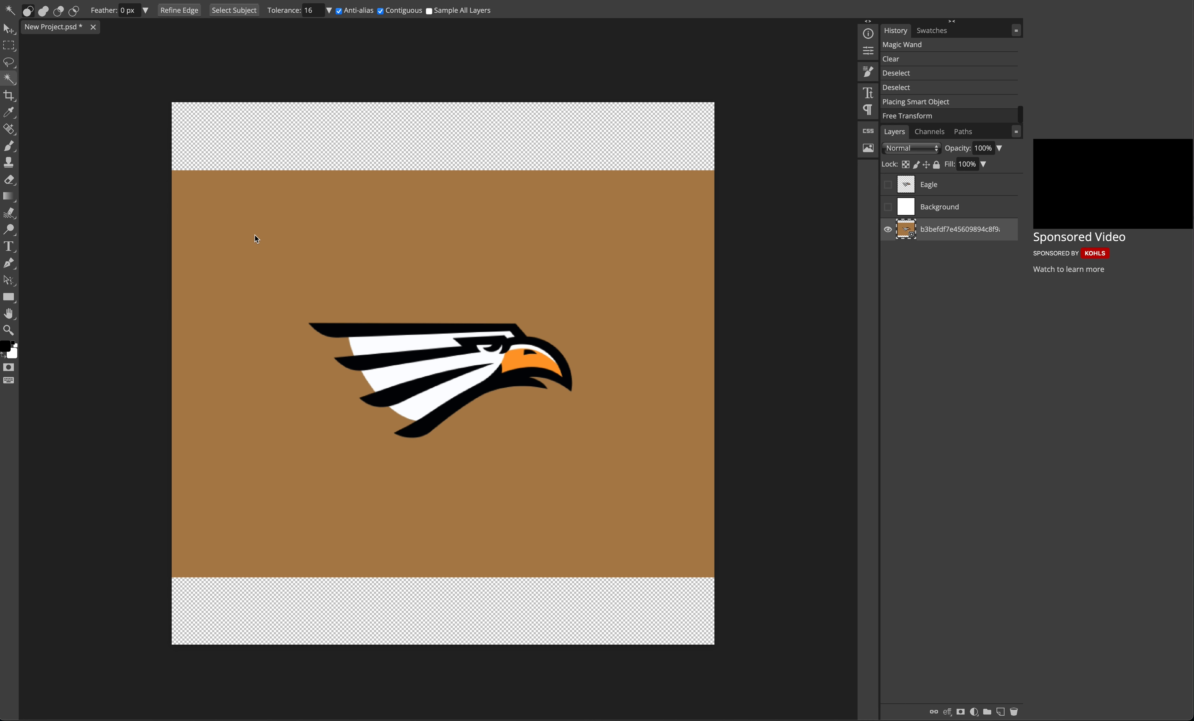
right_click(942, 244)
left_click(973, 369)
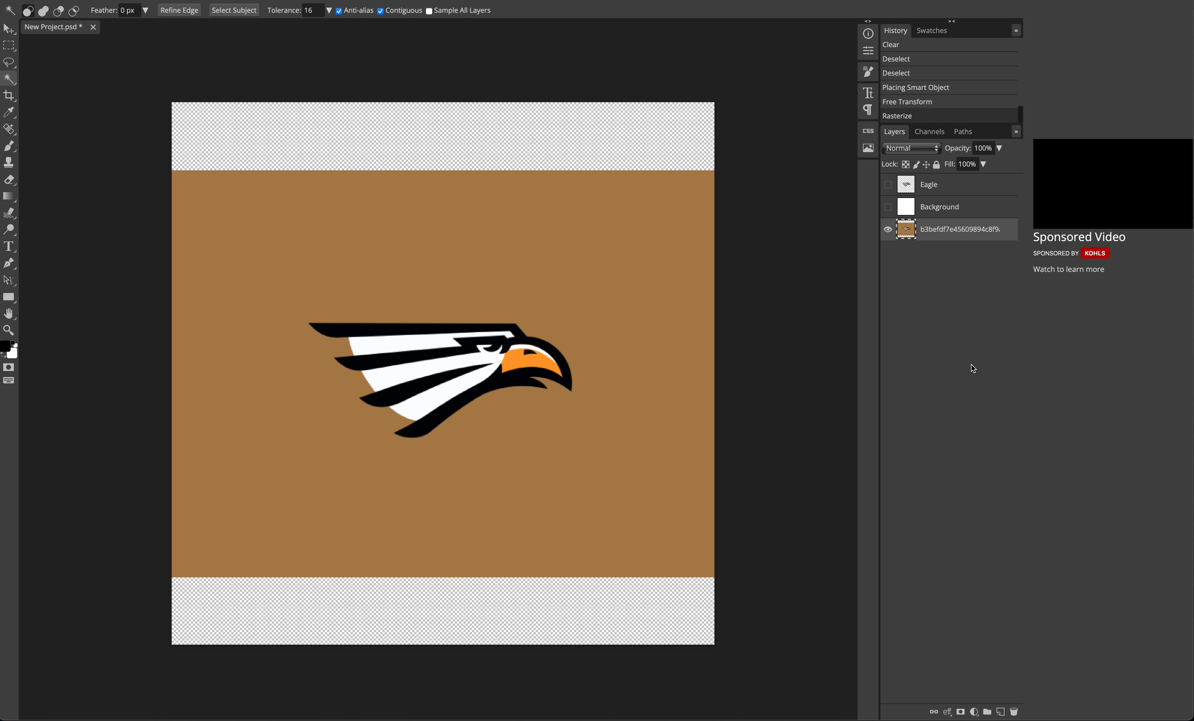
Select the brown background with the Magic Wand at a tolerance of 16, delete it twice to trim the fringe and deselect.
left_click(285, 241)
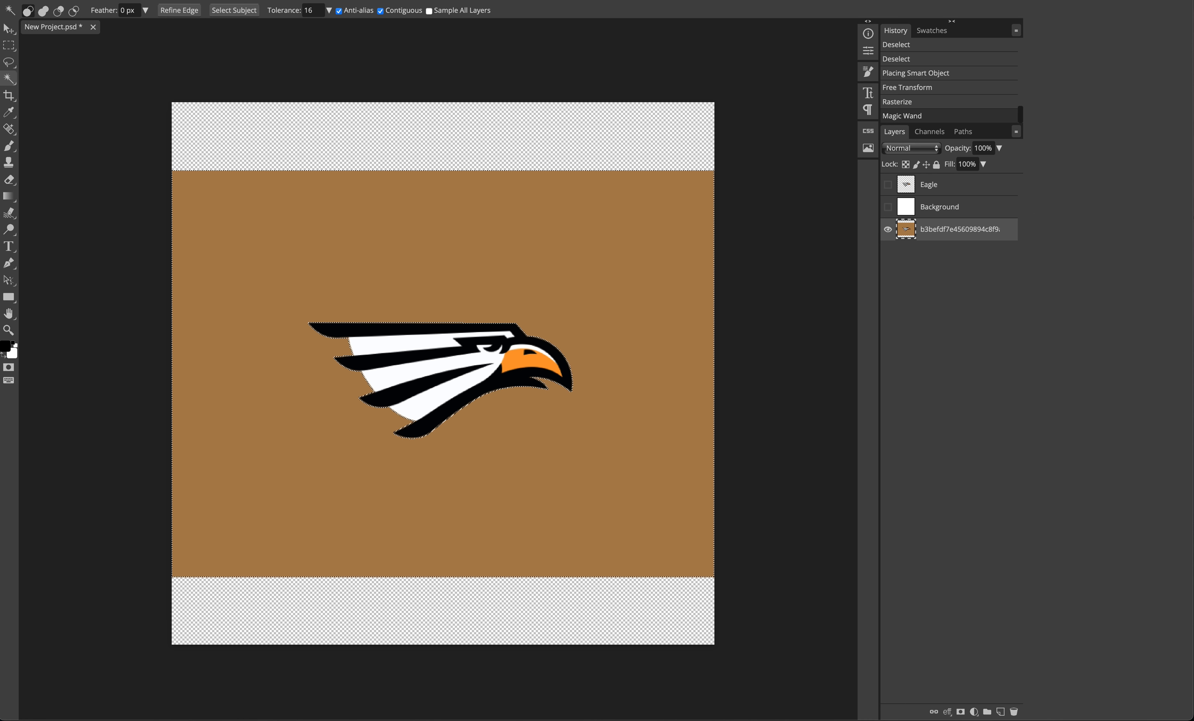
key("Delete")
key("Delete")
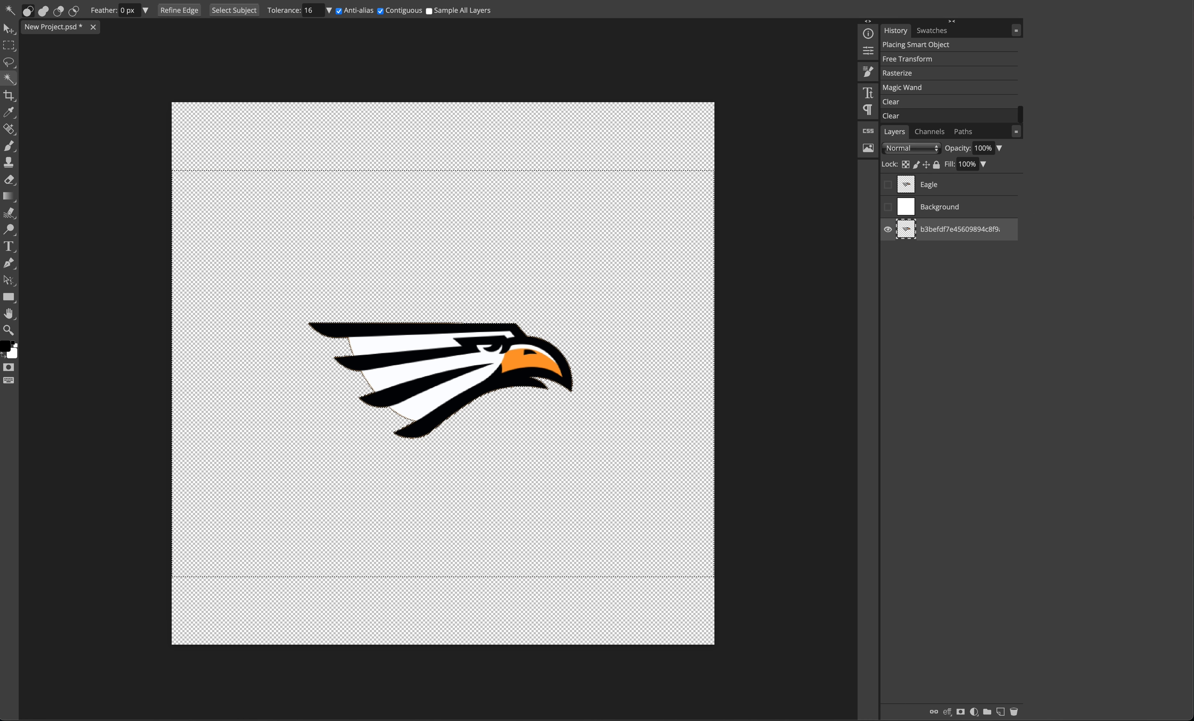
left_click(8, 46)
left_click(111, 102)
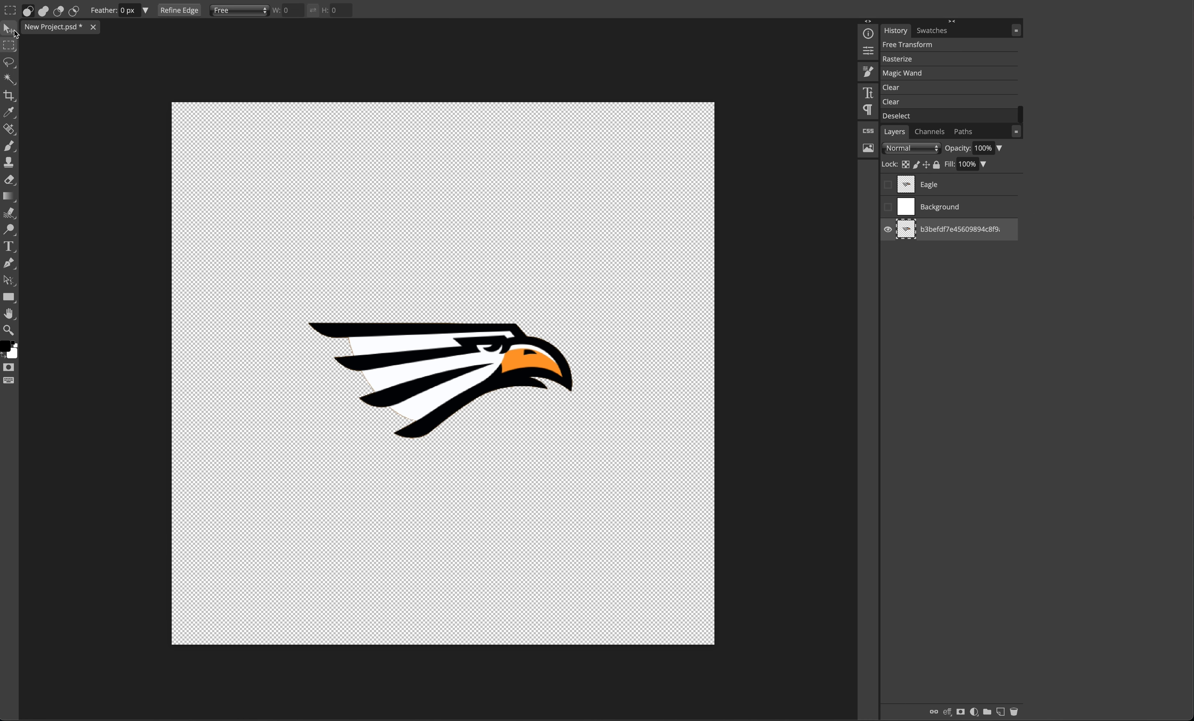
left_click(11, 30)
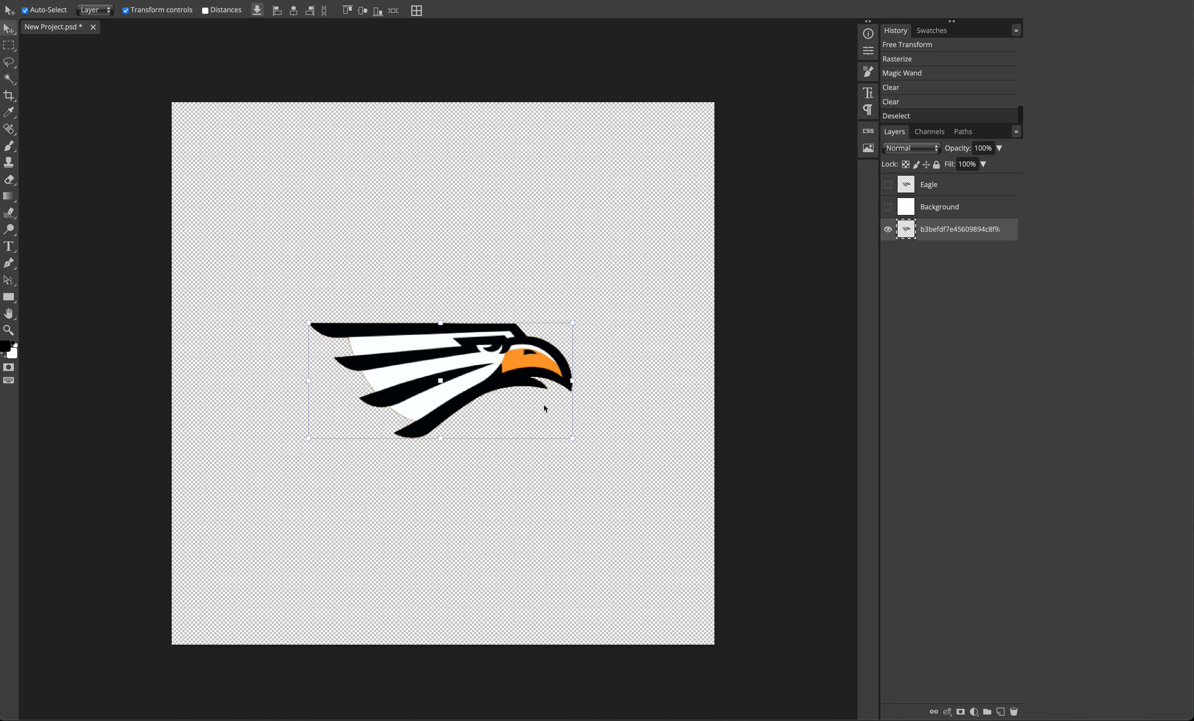
left_click(130, 248)
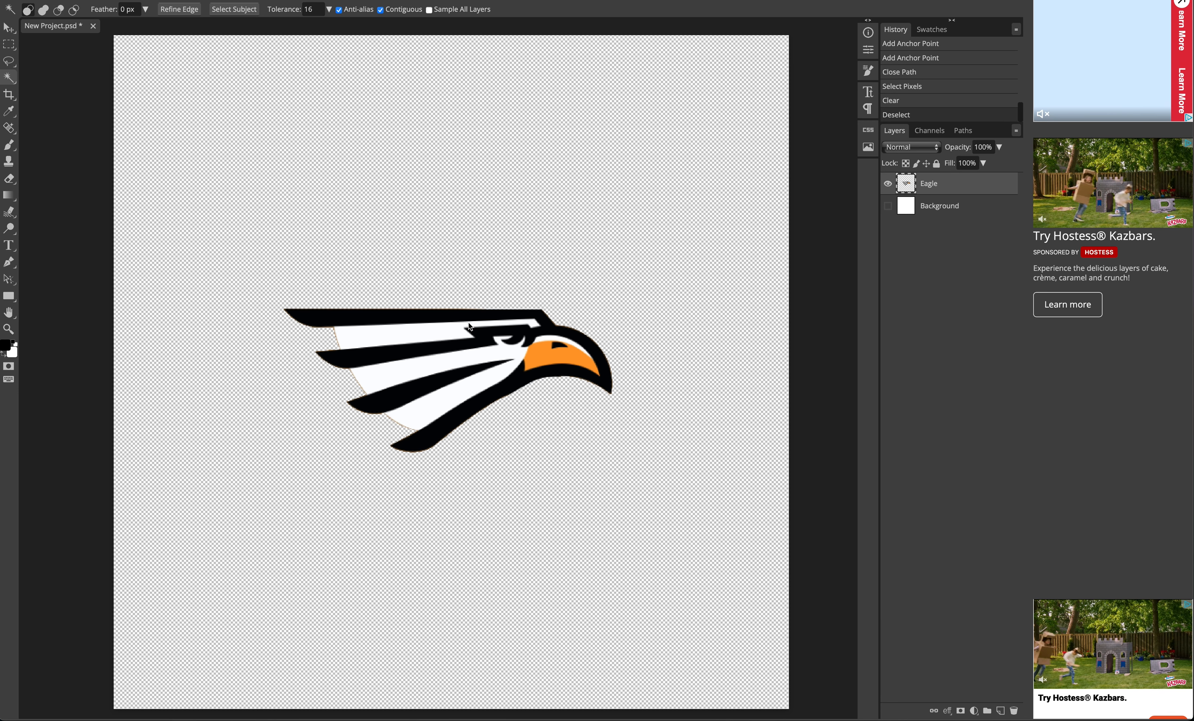
Select the eagle's orange beak with the Magic Wand at a tolerance of 16 and start a fill with a custom colour.
left_click(559, 362)
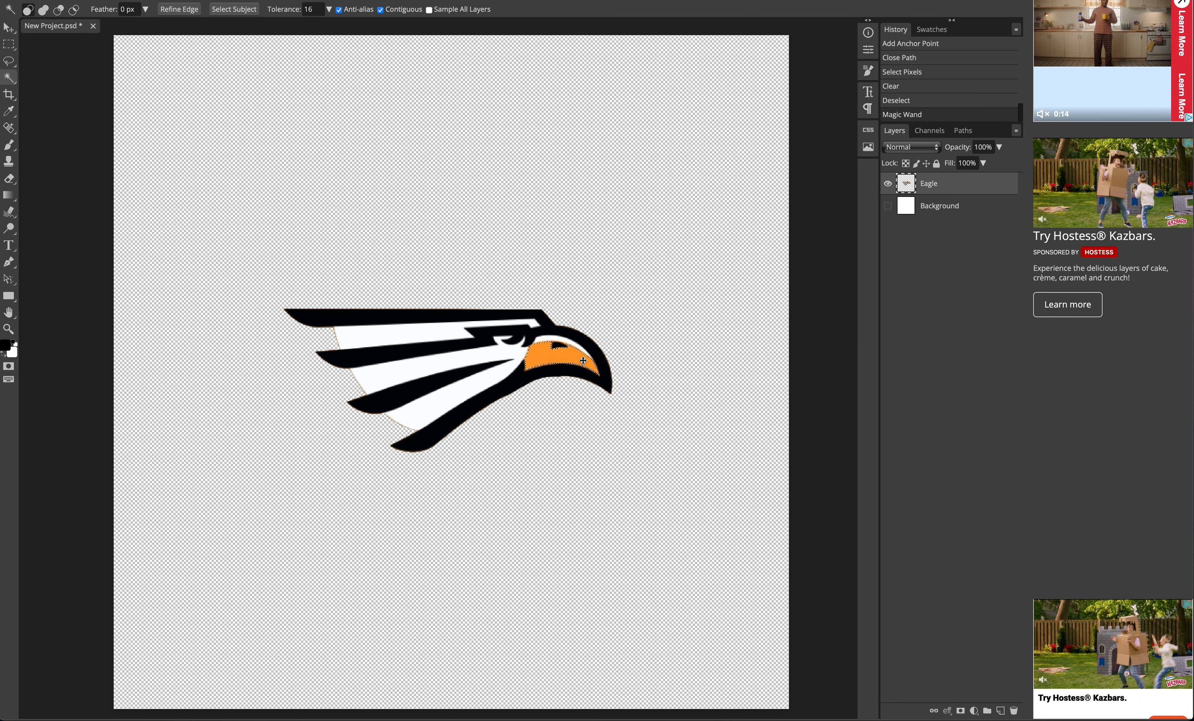
left_click(141, 80)
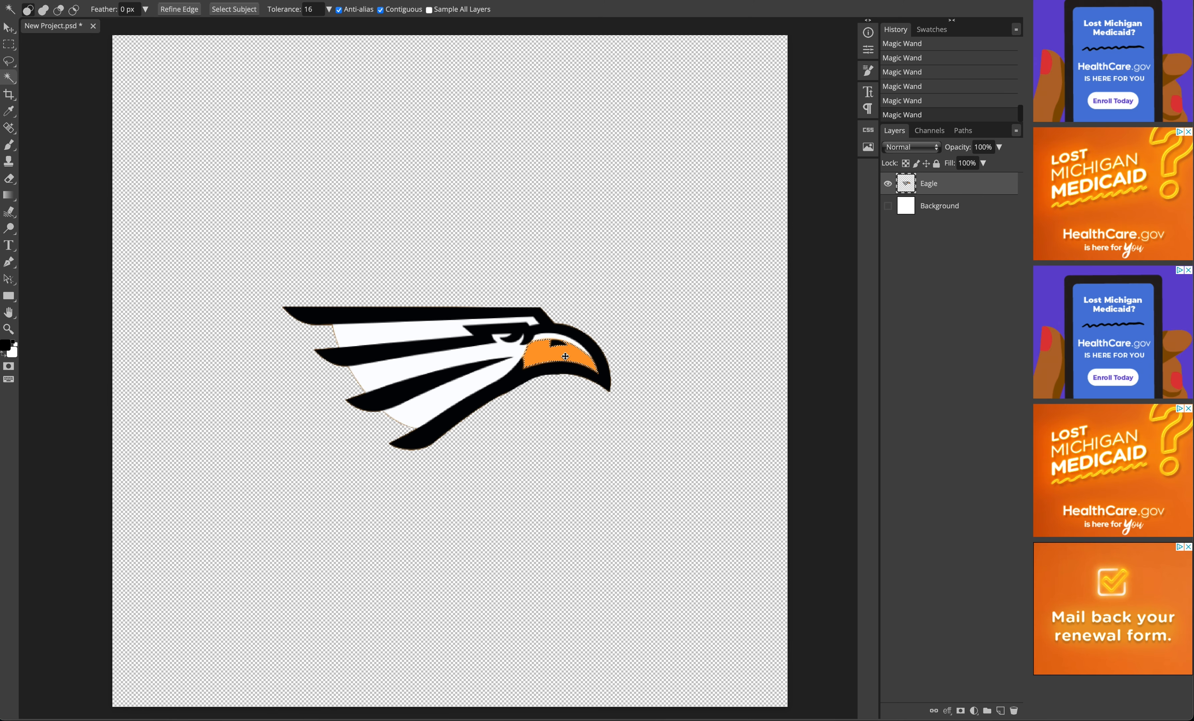
right_click(564, 356)
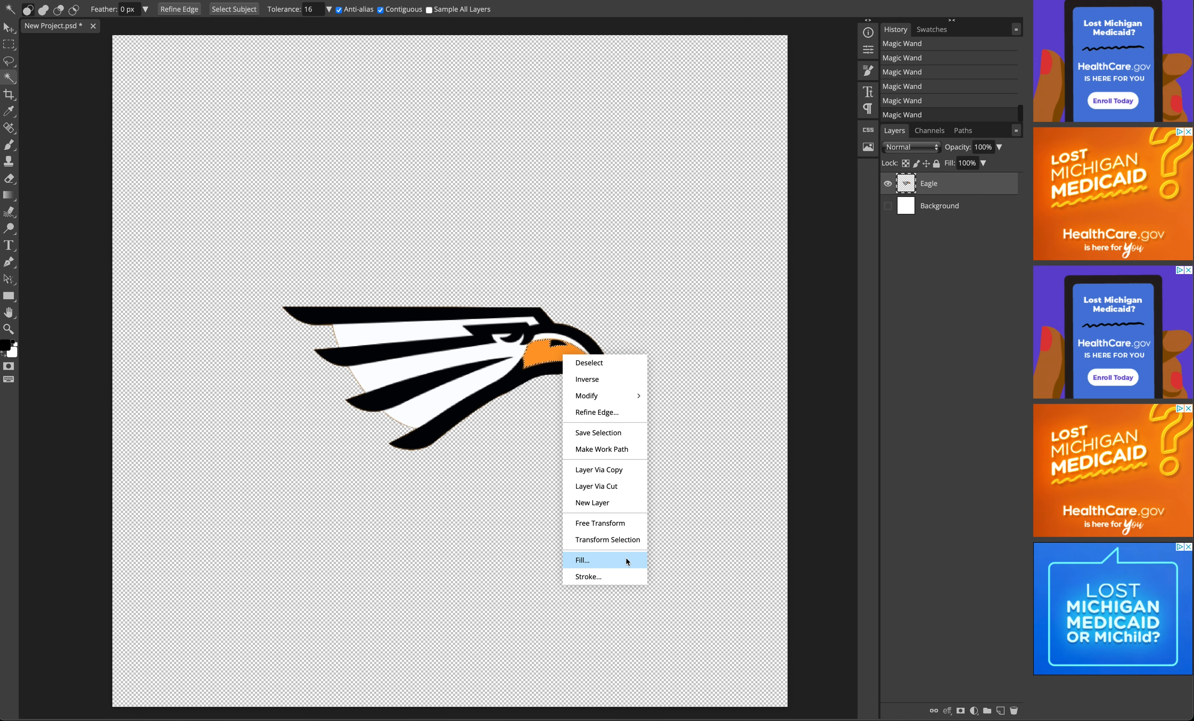
left_click(602, 560)
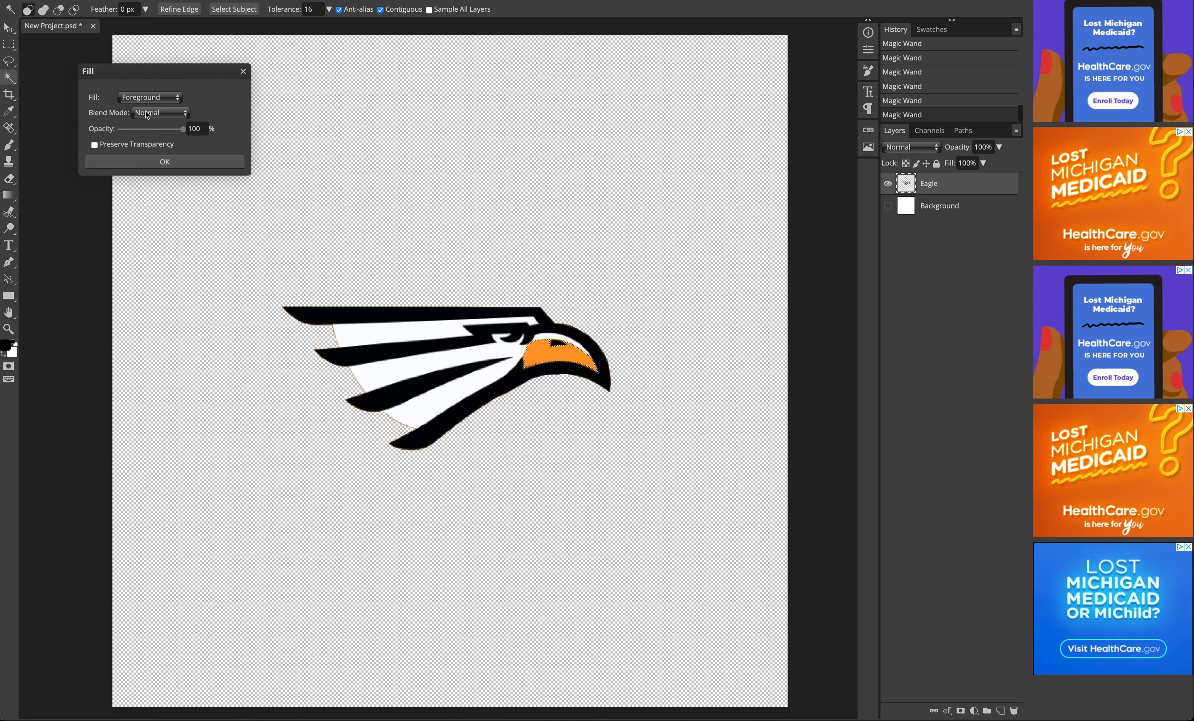
left_click(160, 100)
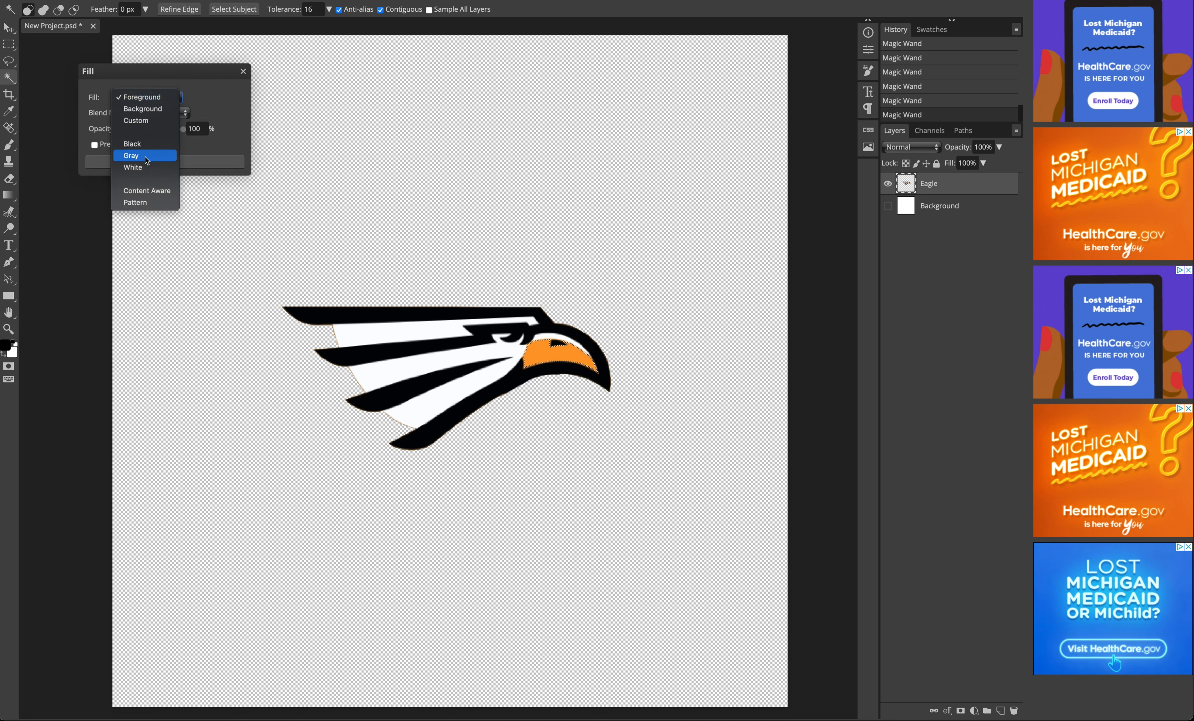
left_click(149, 125)
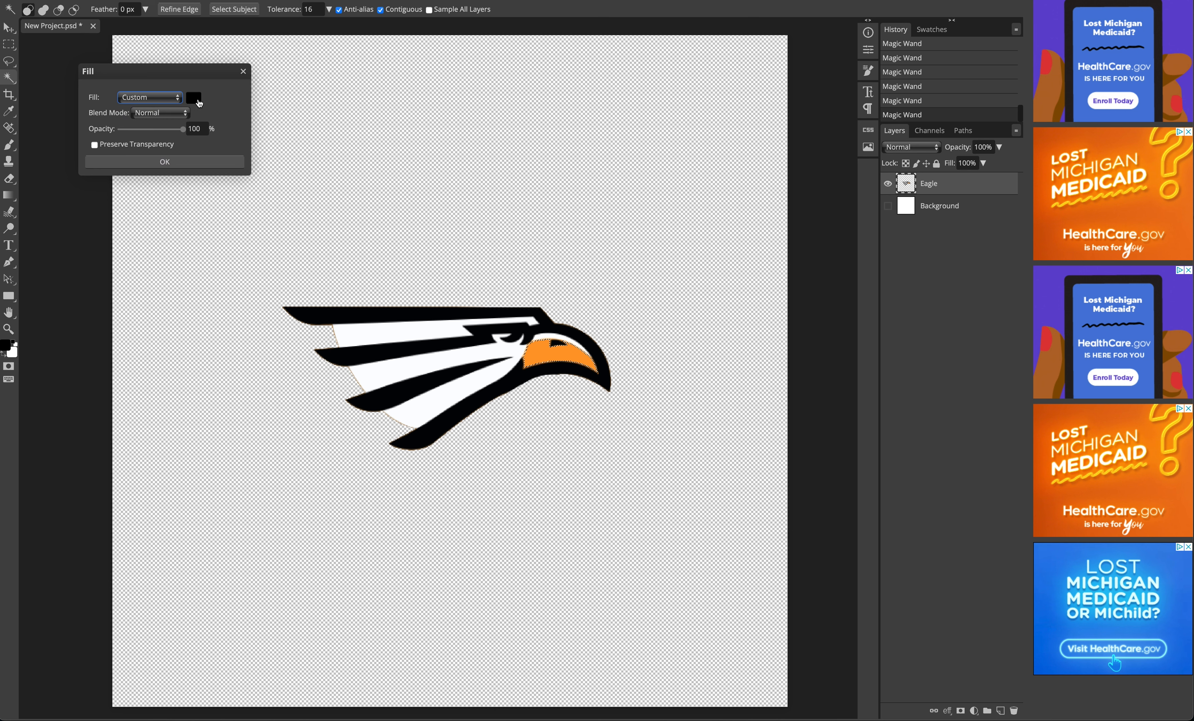
Pick a light blue as the custom colour, fill the selected beak with it at 100% opacity and deselect.
left_click(194, 99)
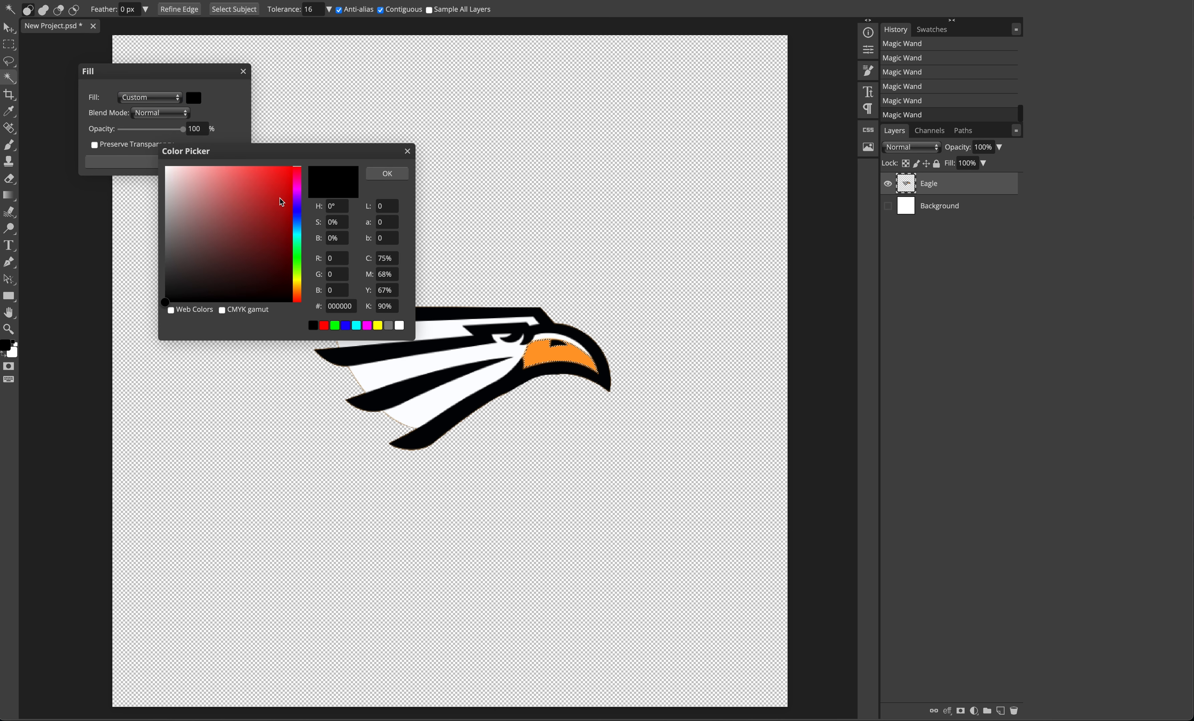
left_click_drag(236, 157, 177, 164)
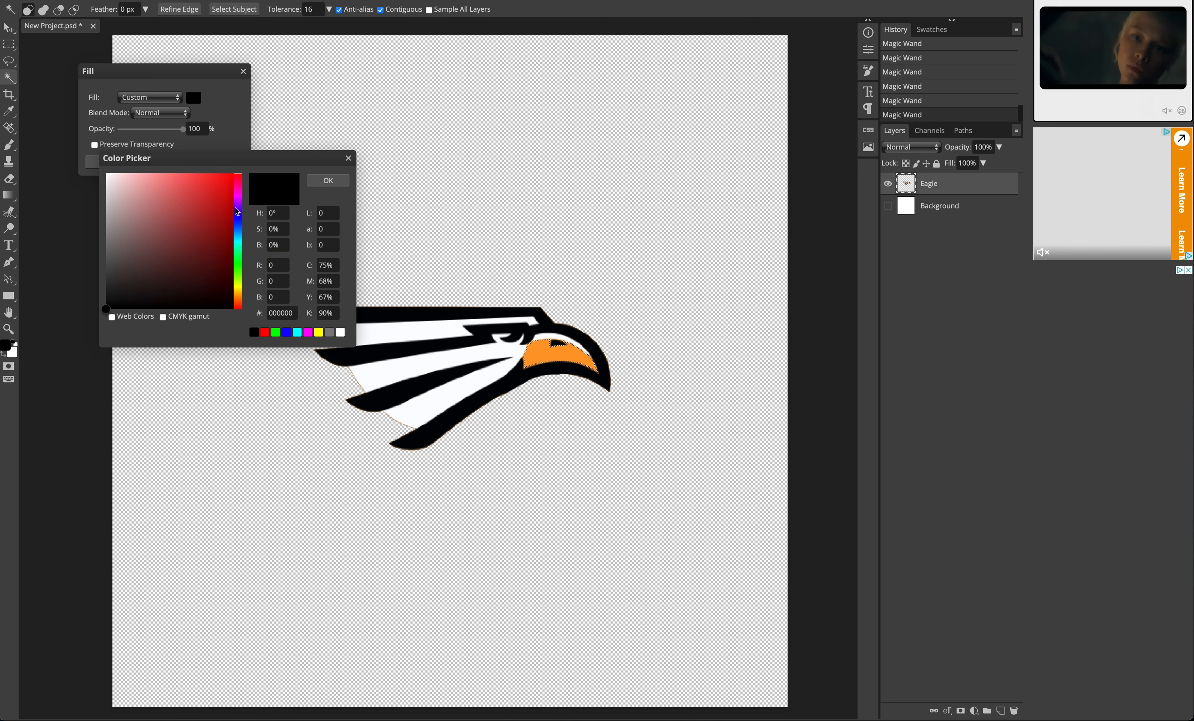
mouse_move(238, 225)
left_mouse_down()
mouse_move(220, 187)
mouse_move(233, 174)
left_mouse_up()
key("Return")
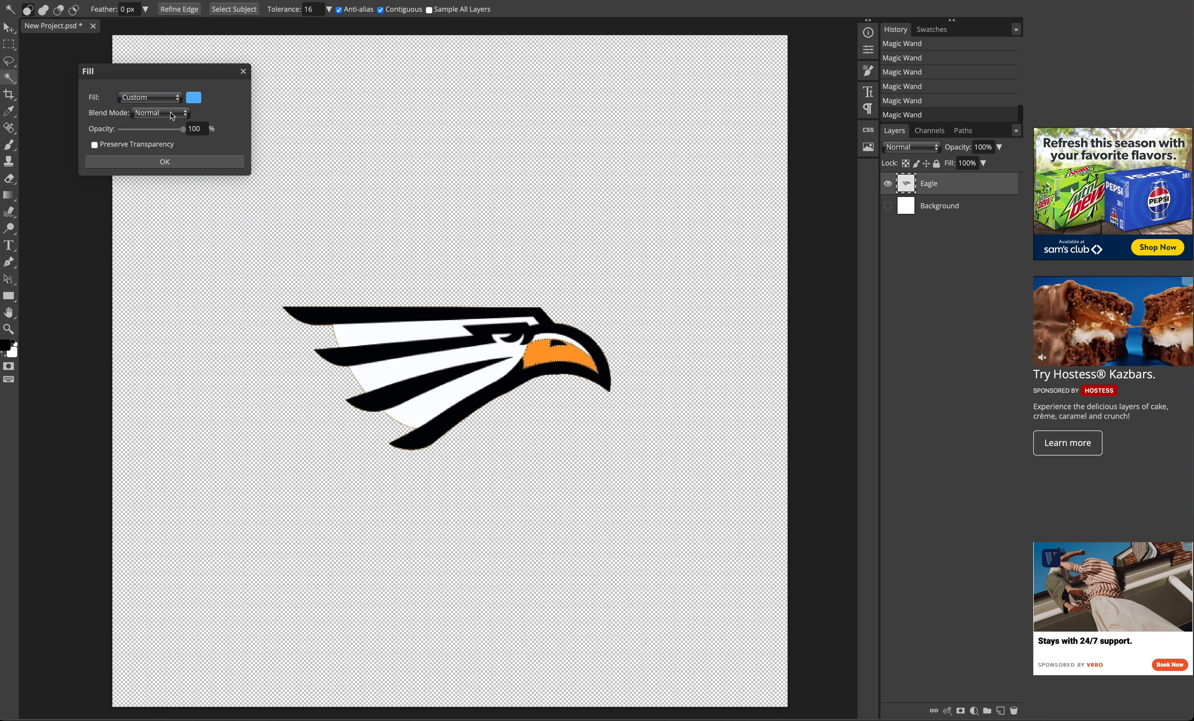
left_click(175, 166)
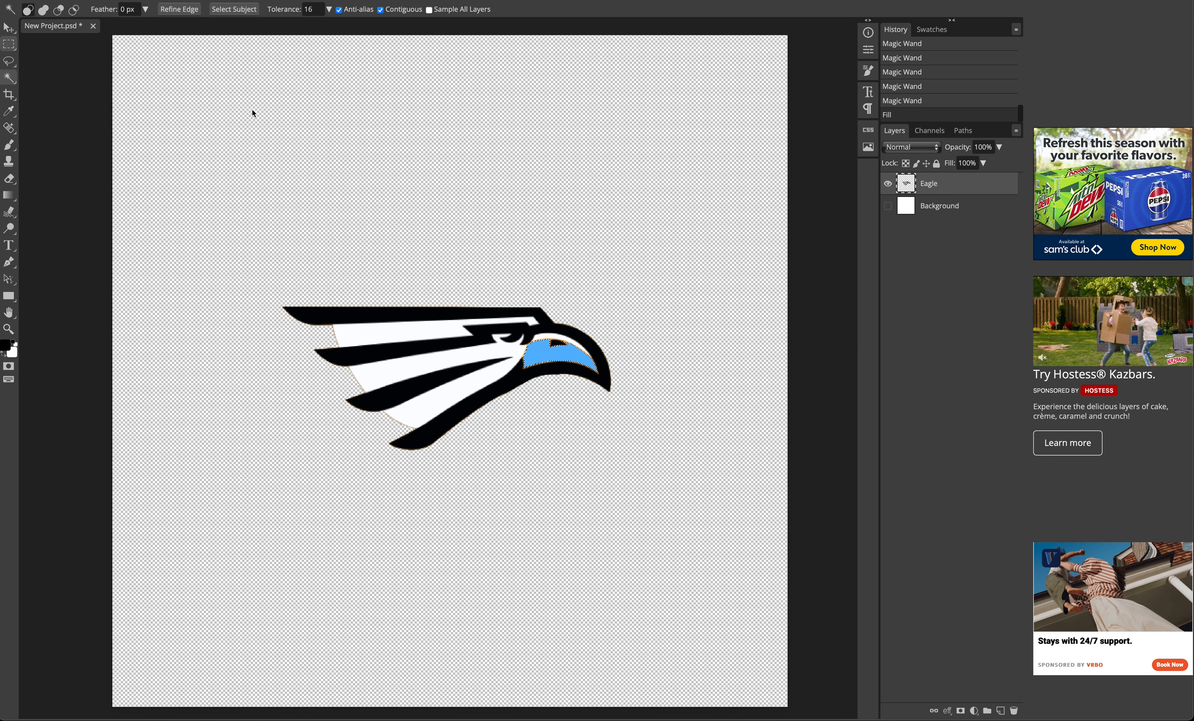
key("m")
key("ctrl+d")
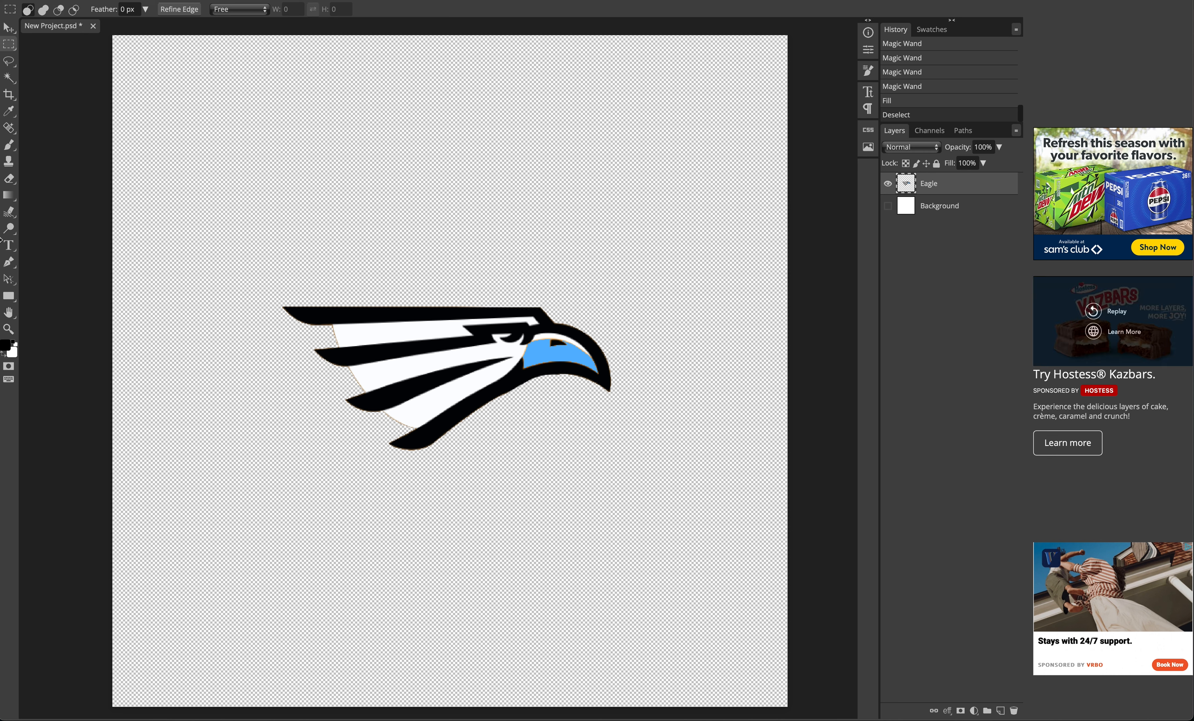
Undo the blue fill on the beak and clear the remaining Magic Wand selection.
left_click(8, 329)
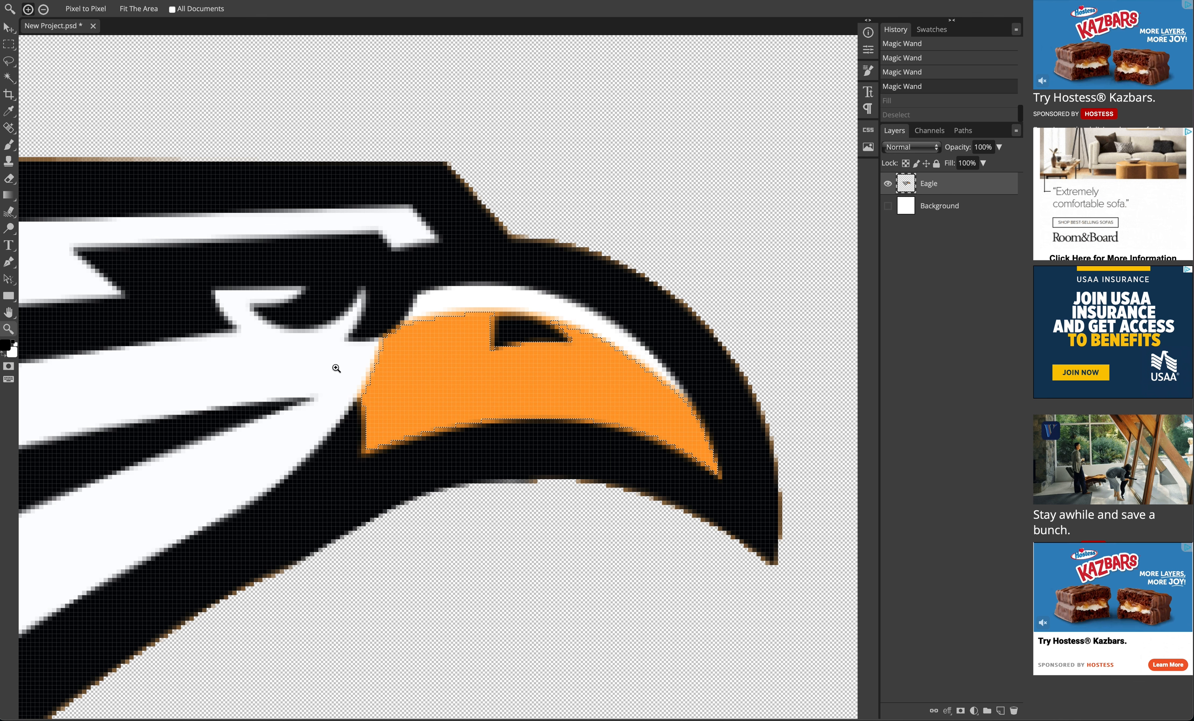
left_click(9, 44)
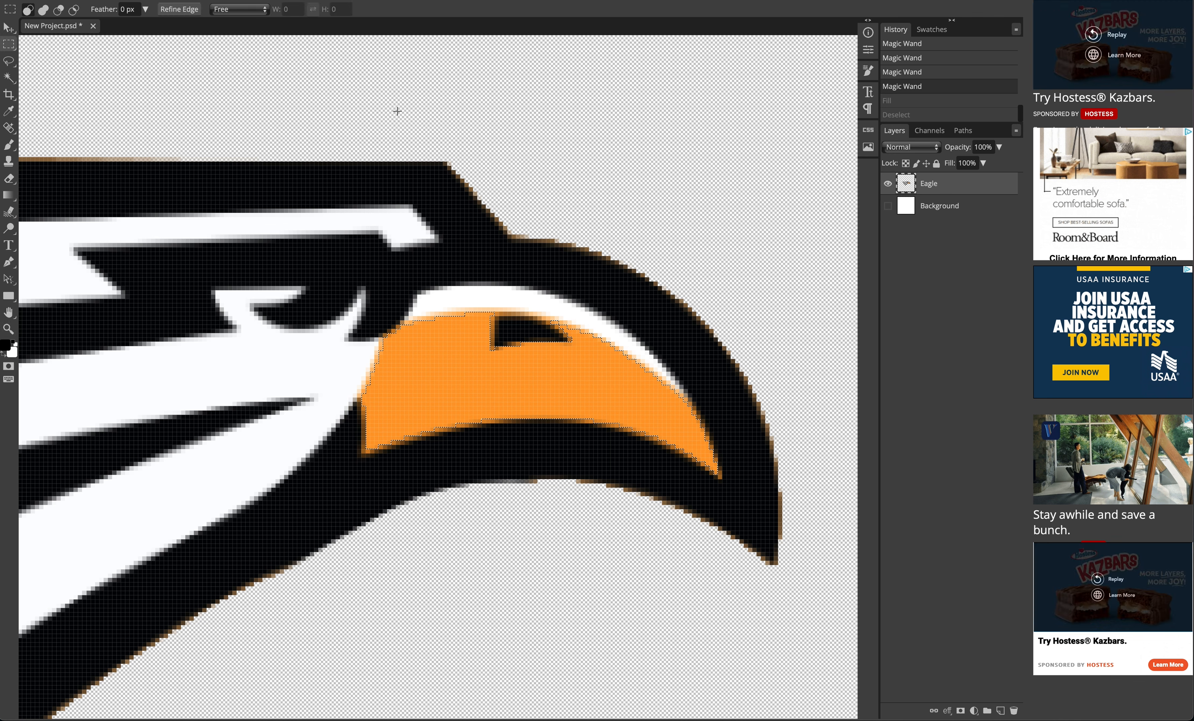
left_click(472, 280)
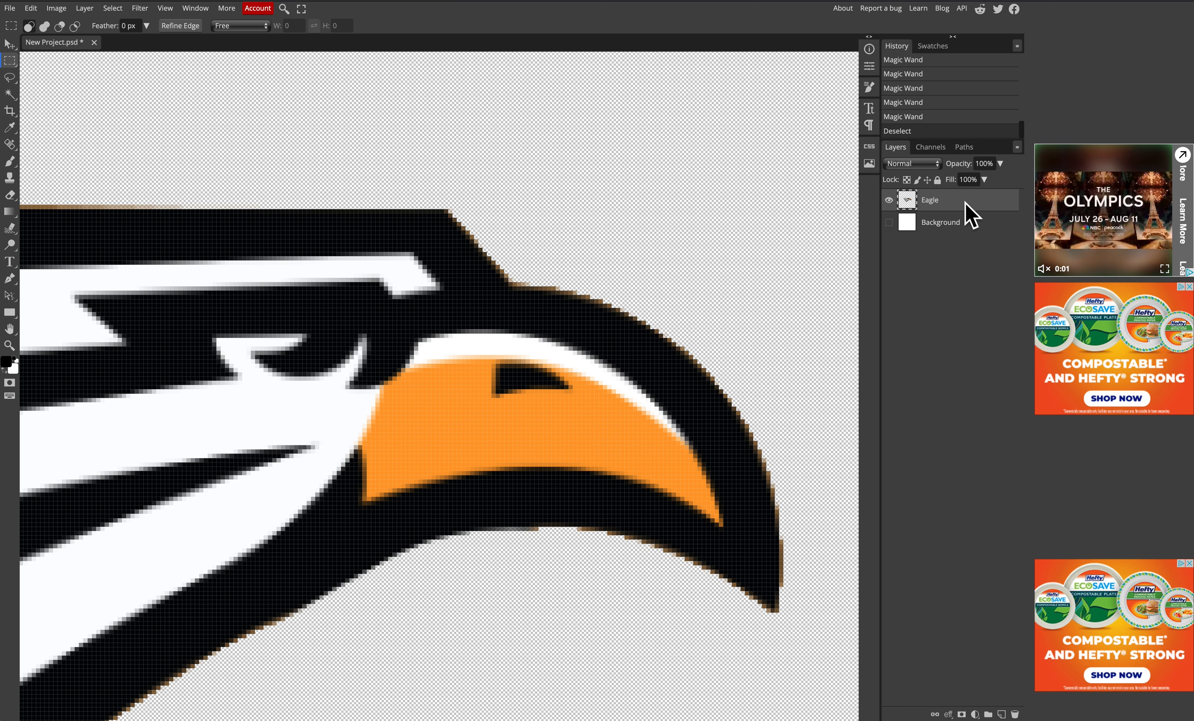
Start Replace Color on the Eagle layer and sample the beak's orange (#ff9e2b) as the colour to replace.
left_click(56, 8)
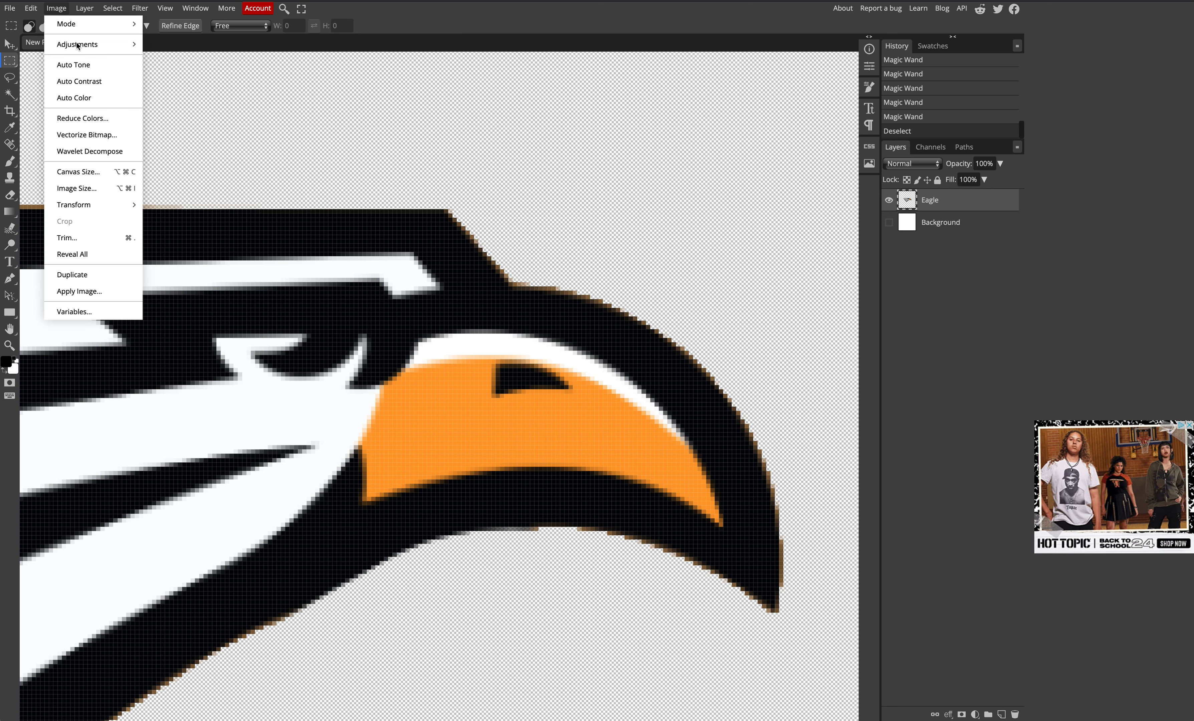
mouse_move(78, 46)
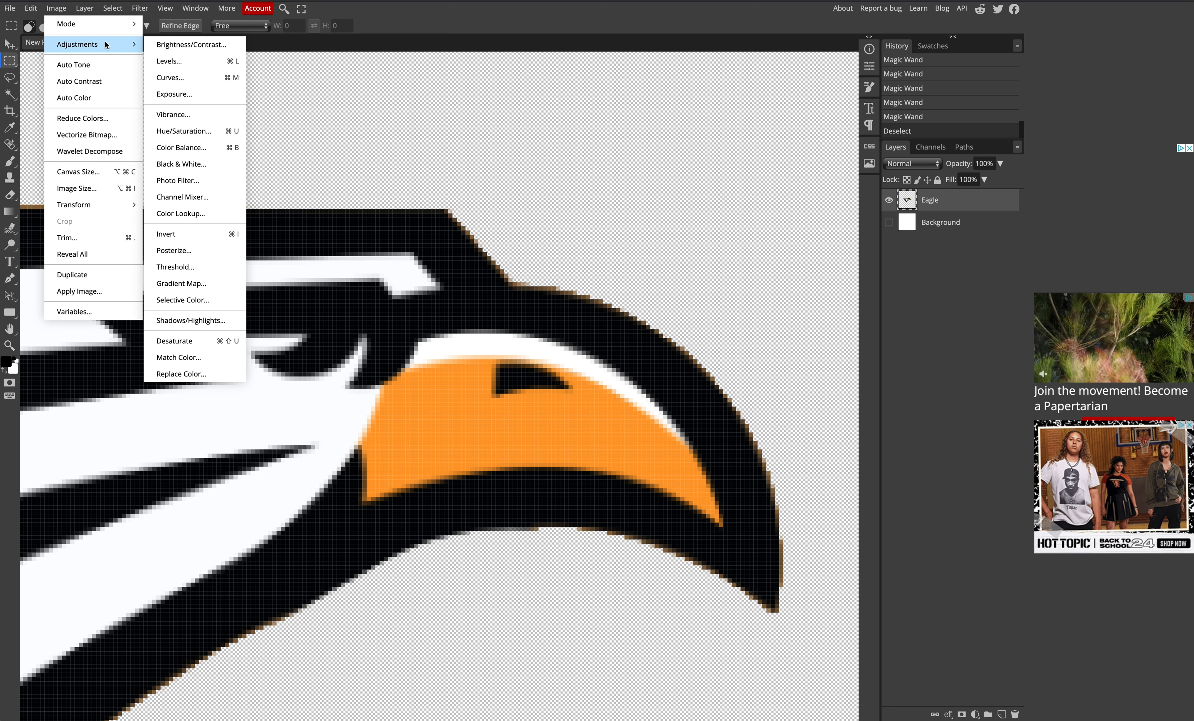
left_click(195, 374)
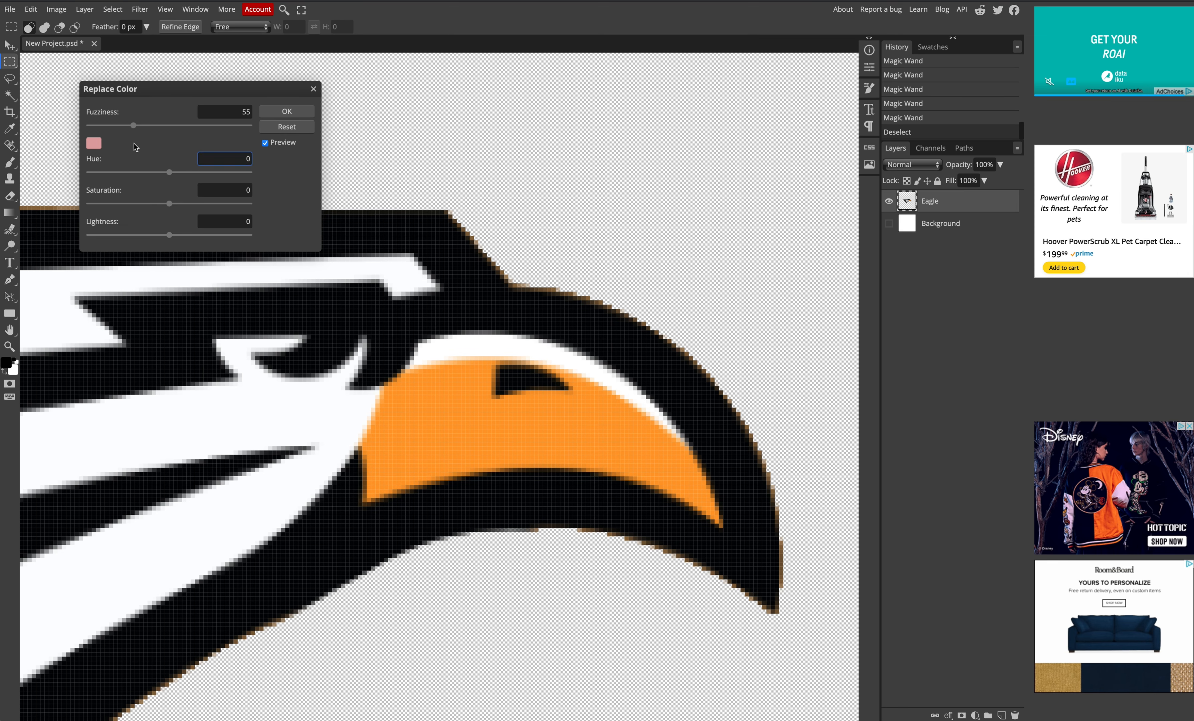
left_click(95, 144)
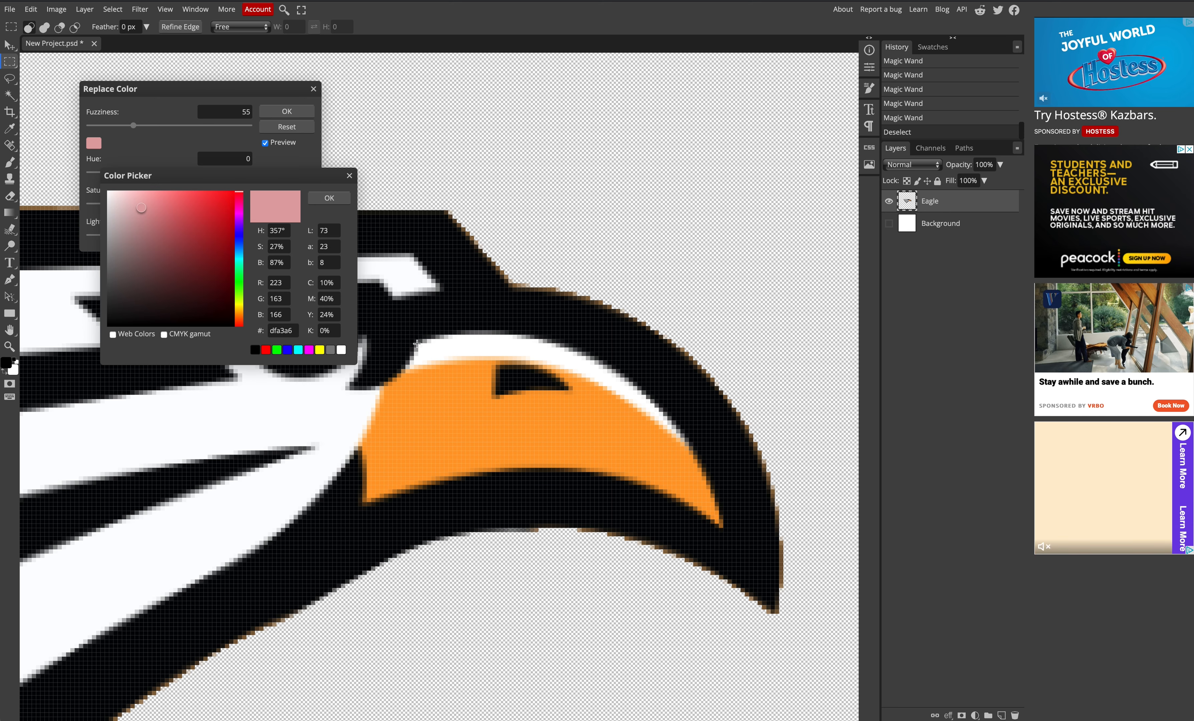
left_click(464, 397)
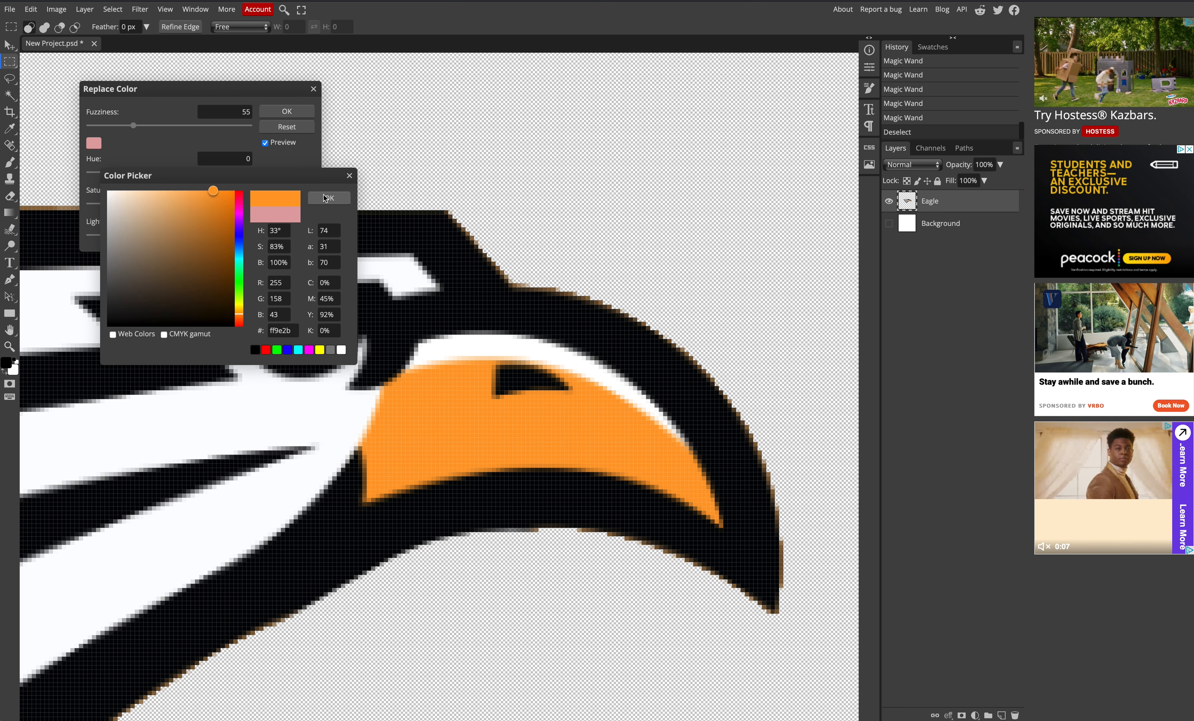
key("Return")
Shift the replaced beak colour to a hue of 144 and reduce its saturation to -41.
left_click_drag(169, 172, 144, 174)
left_click(144, 173)
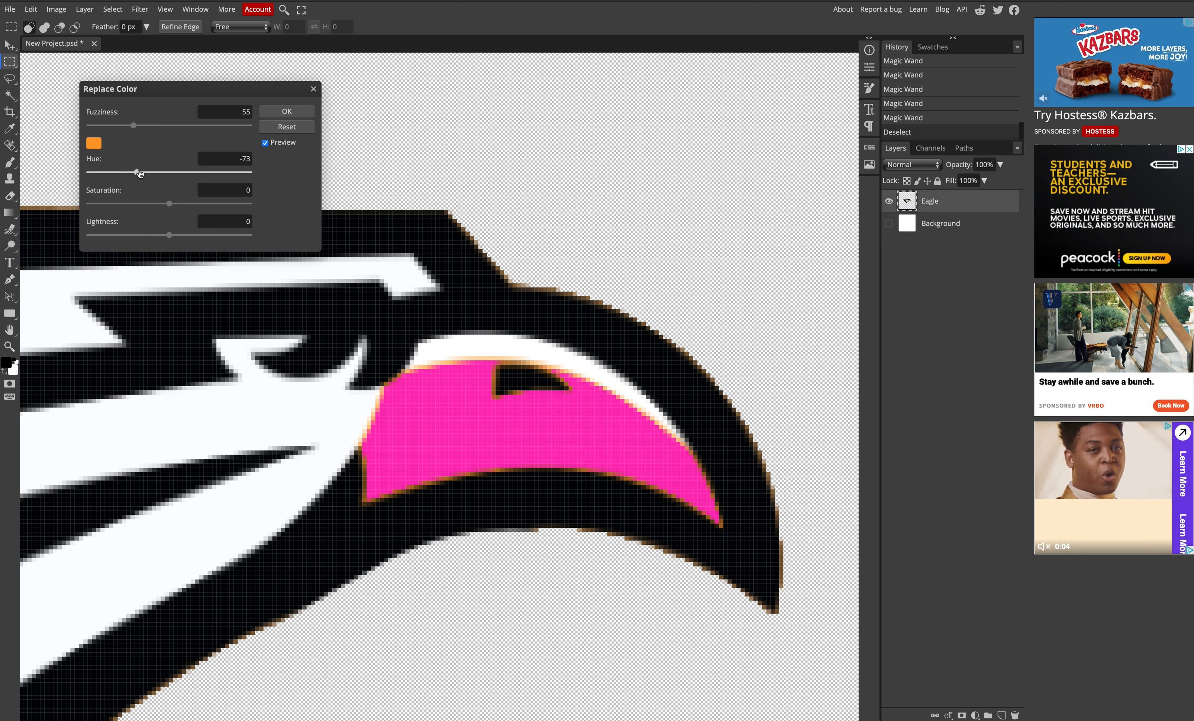
left_click_drag(143, 174, 236, 161)
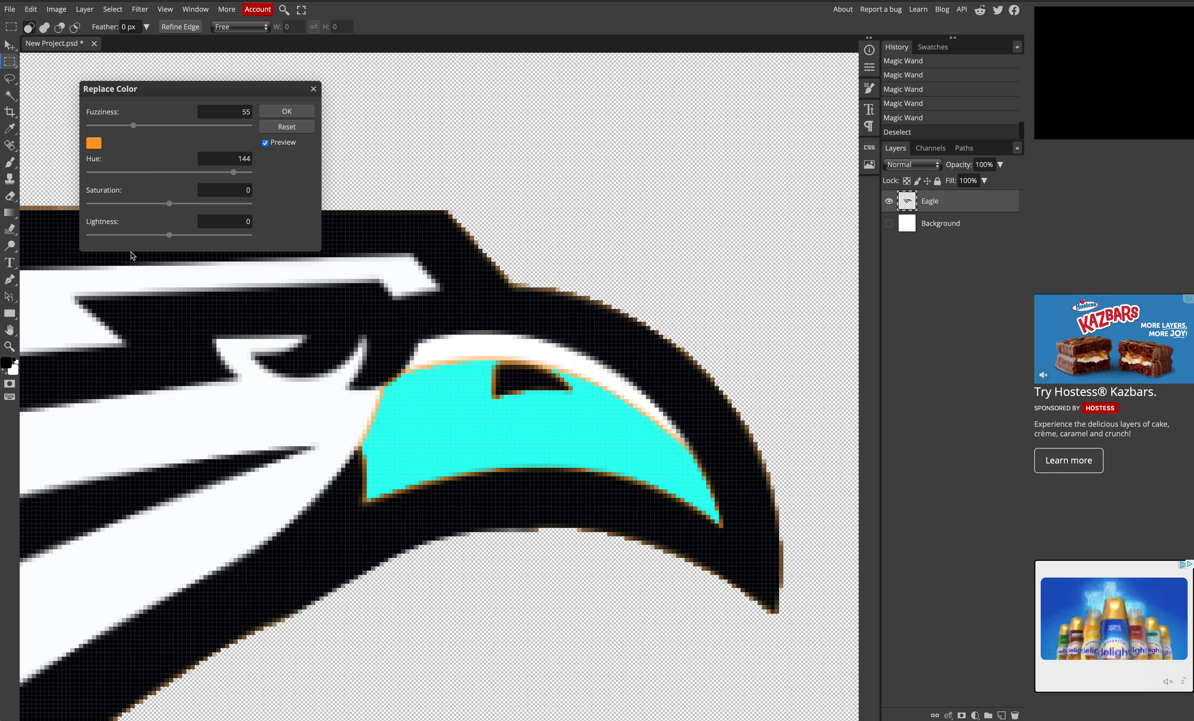
left_click_drag(179, 206, 189, 206)
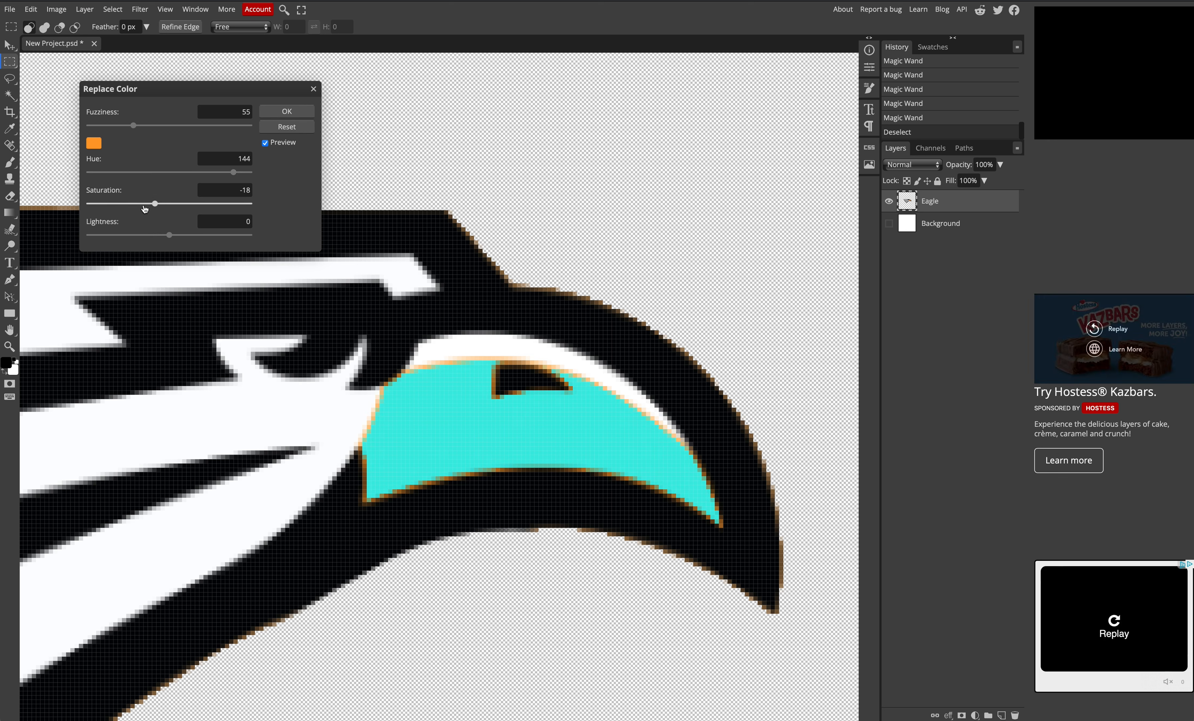
Try a lightness of 30 and then -37 for the replaced beak colour.
left_click(169, 236)
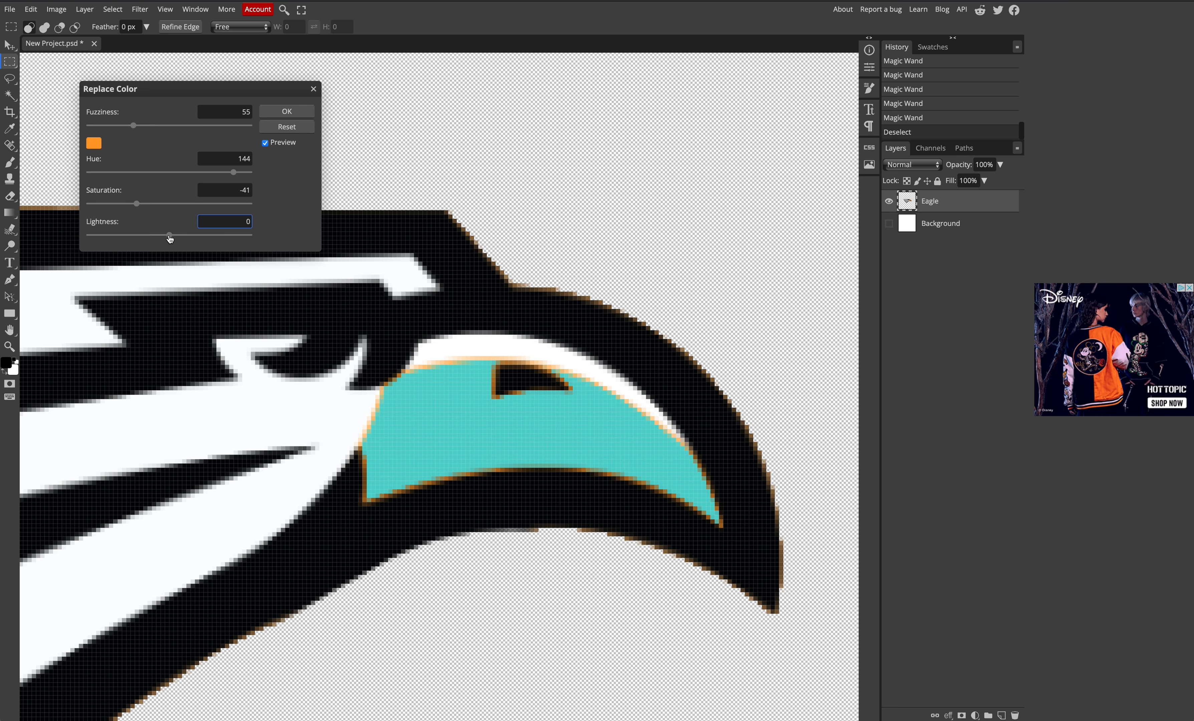
left_click(194, 237)
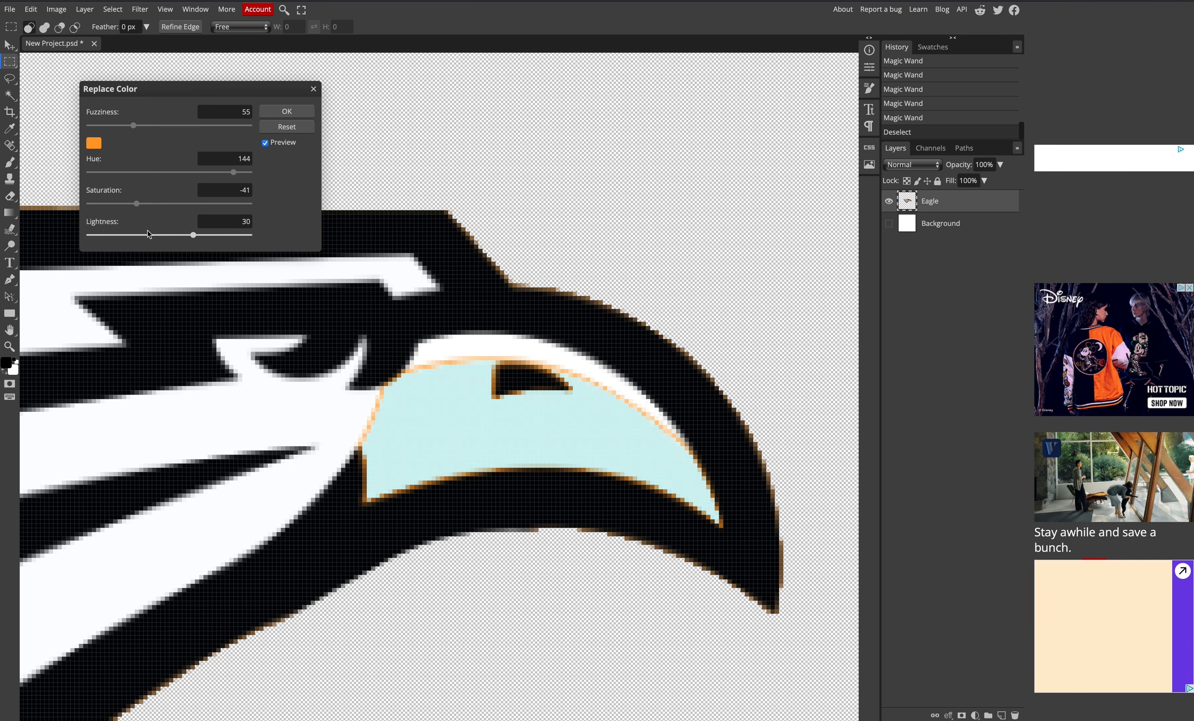
left_click_drag(148, 235, 141, 235)
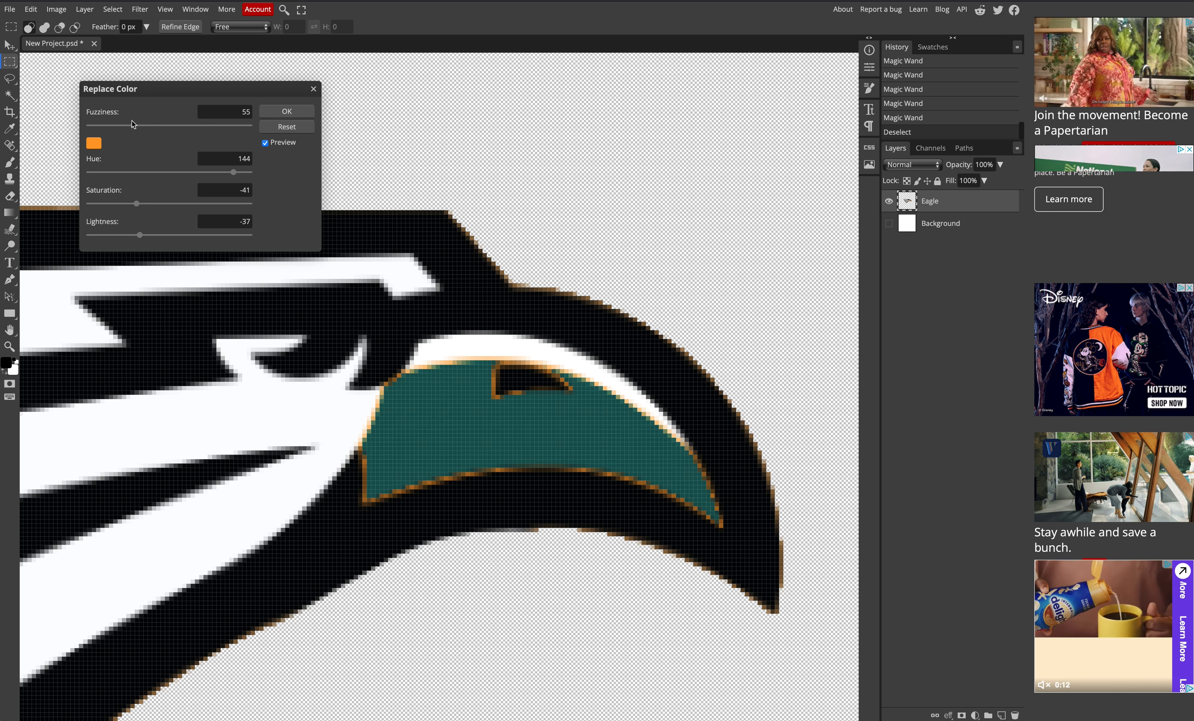
Raise the Replace Color fuzziness to 139 so the orange edge pixels around the beak are included.
left_click_drag(134, 125, 137, 125)
scroll(146, 128, "down", 1)
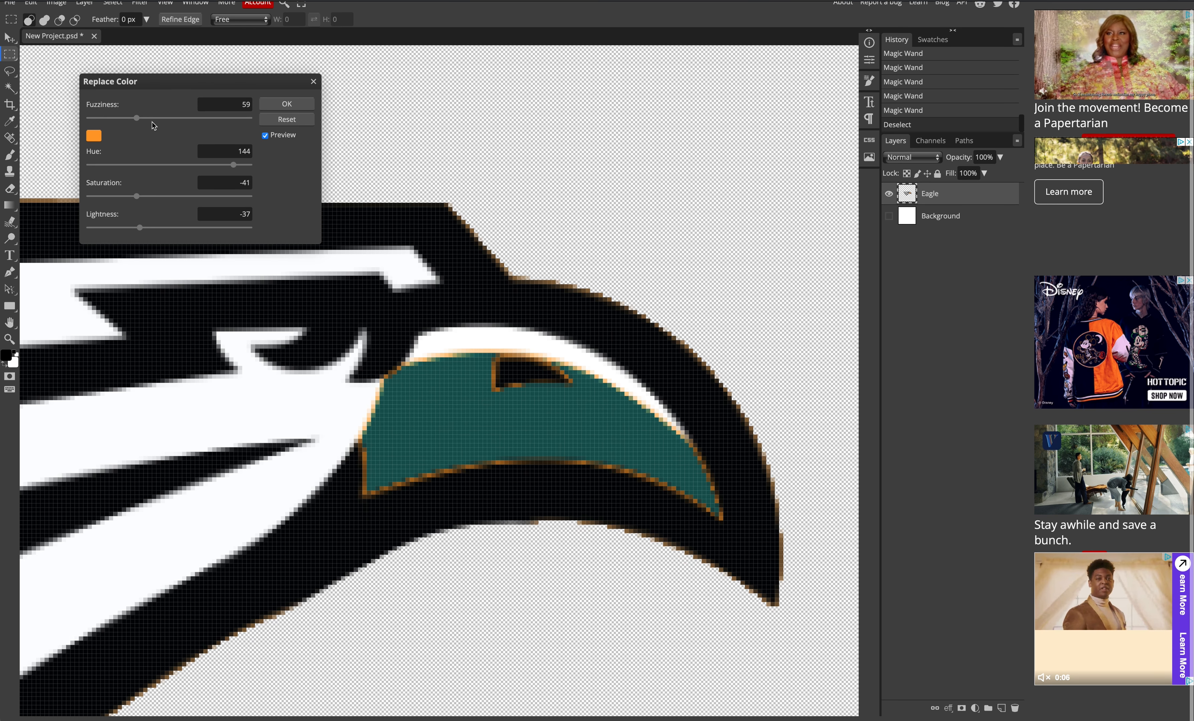
left_click_drag(138, 119, 218, 120)
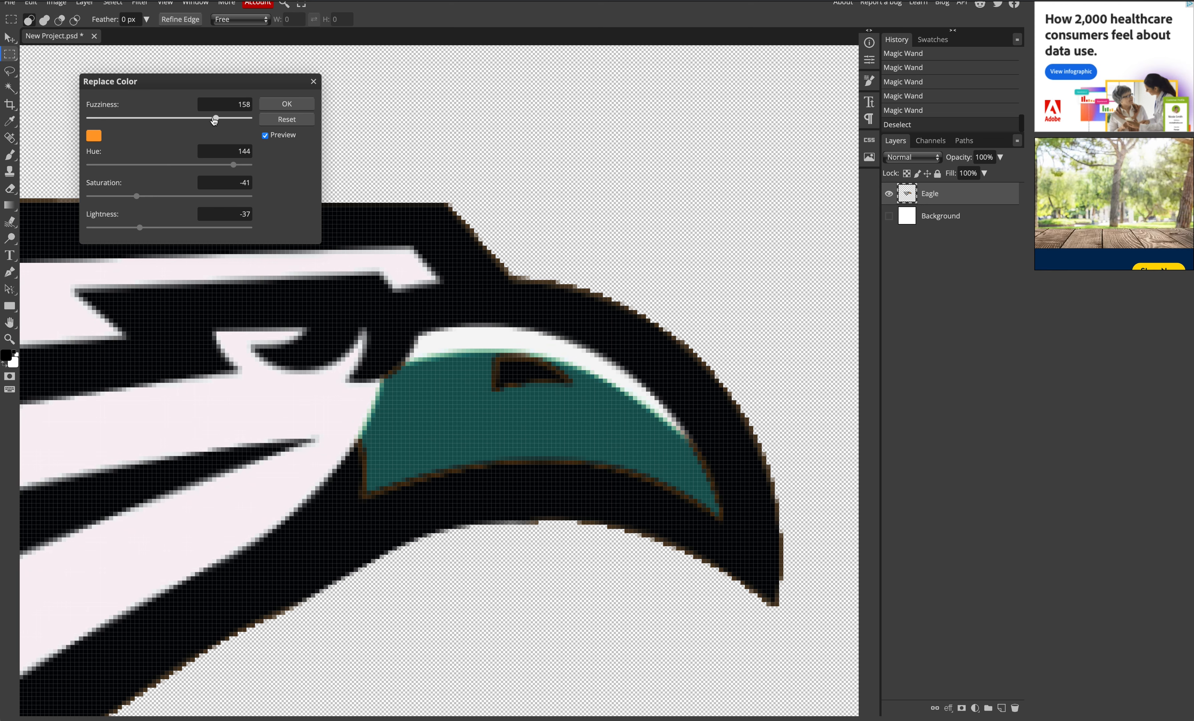
left_click_drag(209, 121, 204, 120)
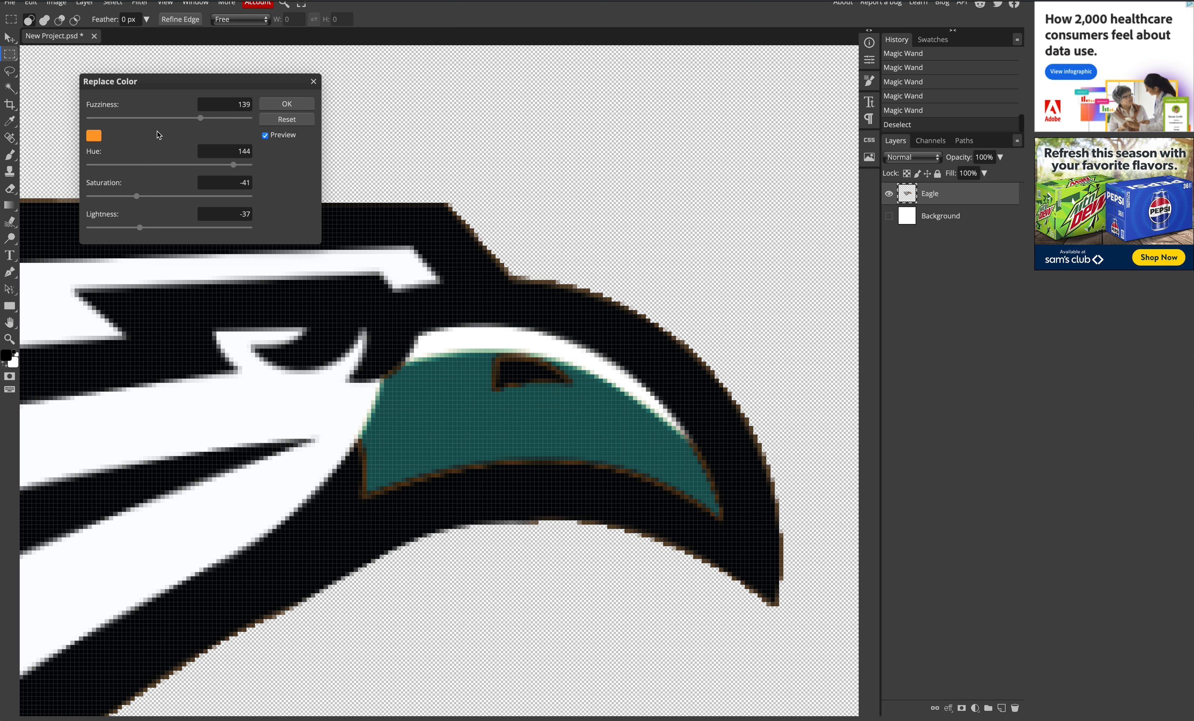
Set the replaced colour's lightness to -13 and apply the teal colour replacement to the beak.
left_click_drag(145, 230, 159, 228)
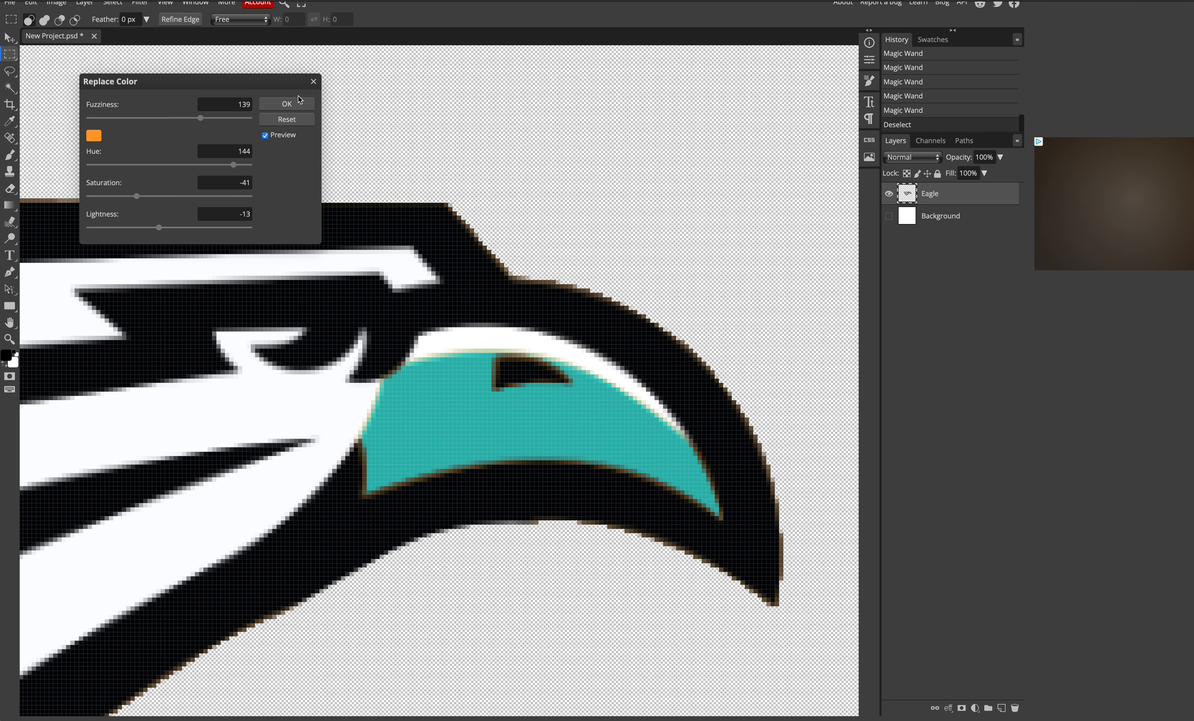
left_click(300, 105)
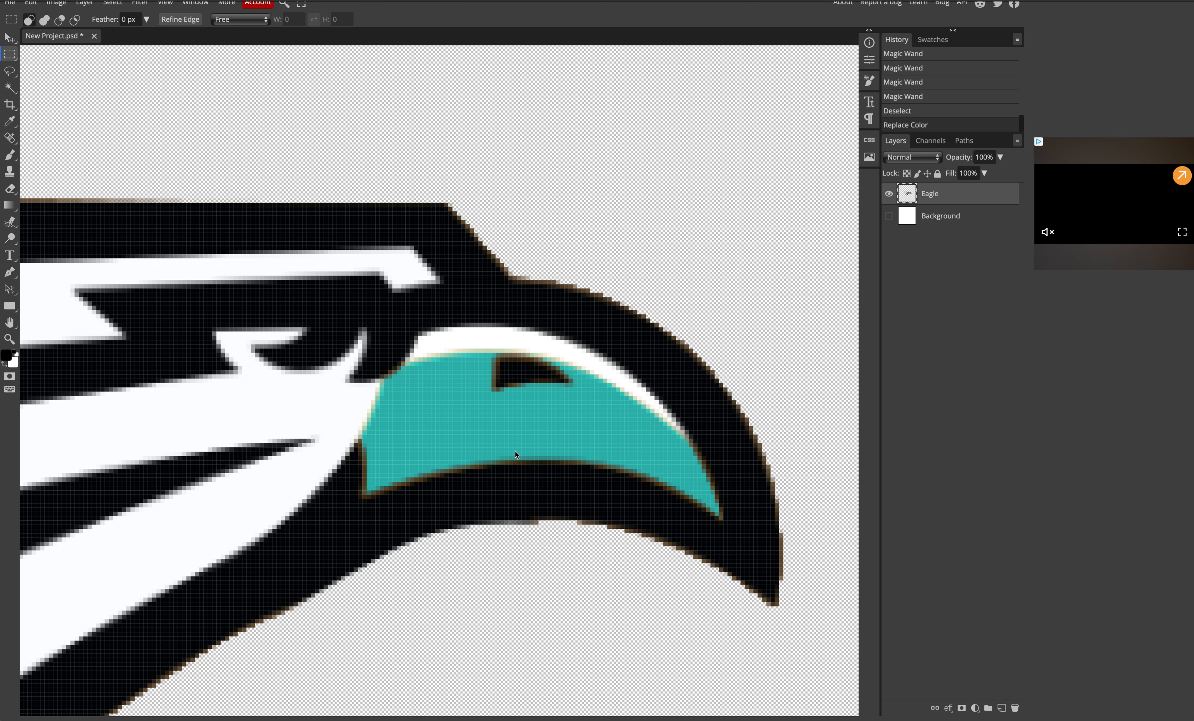
key("z")
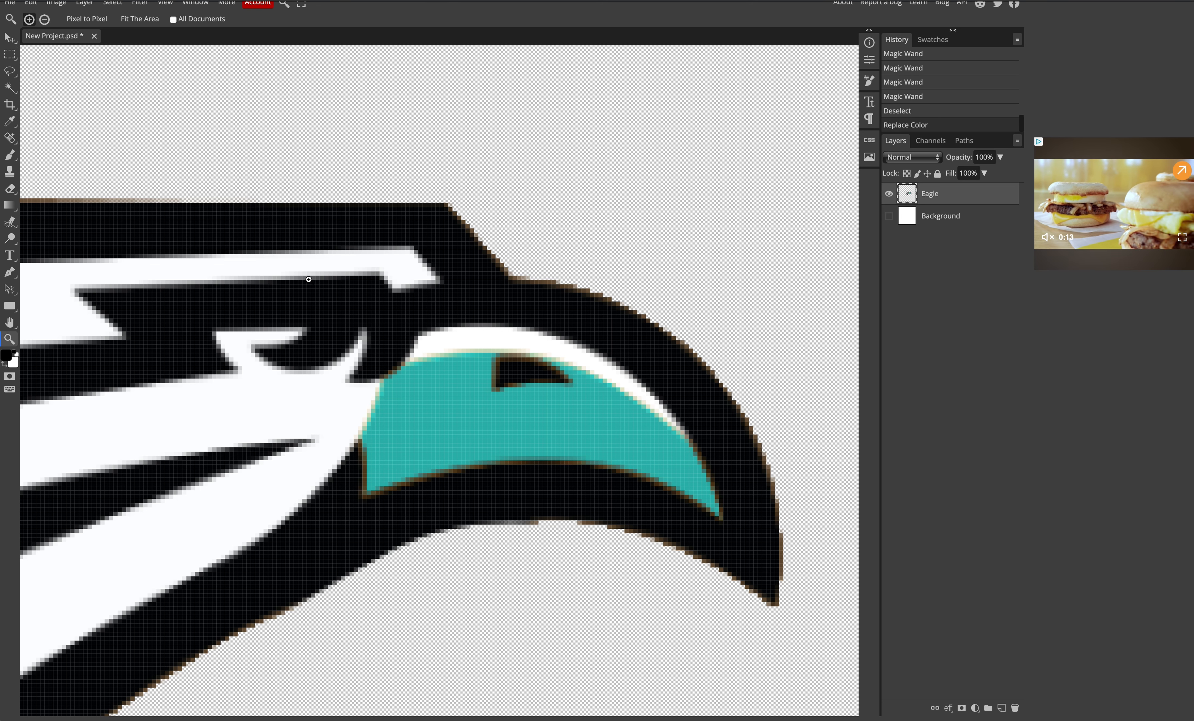
left_click(304, 278, "alt")
left_click(294, 282, "alt")
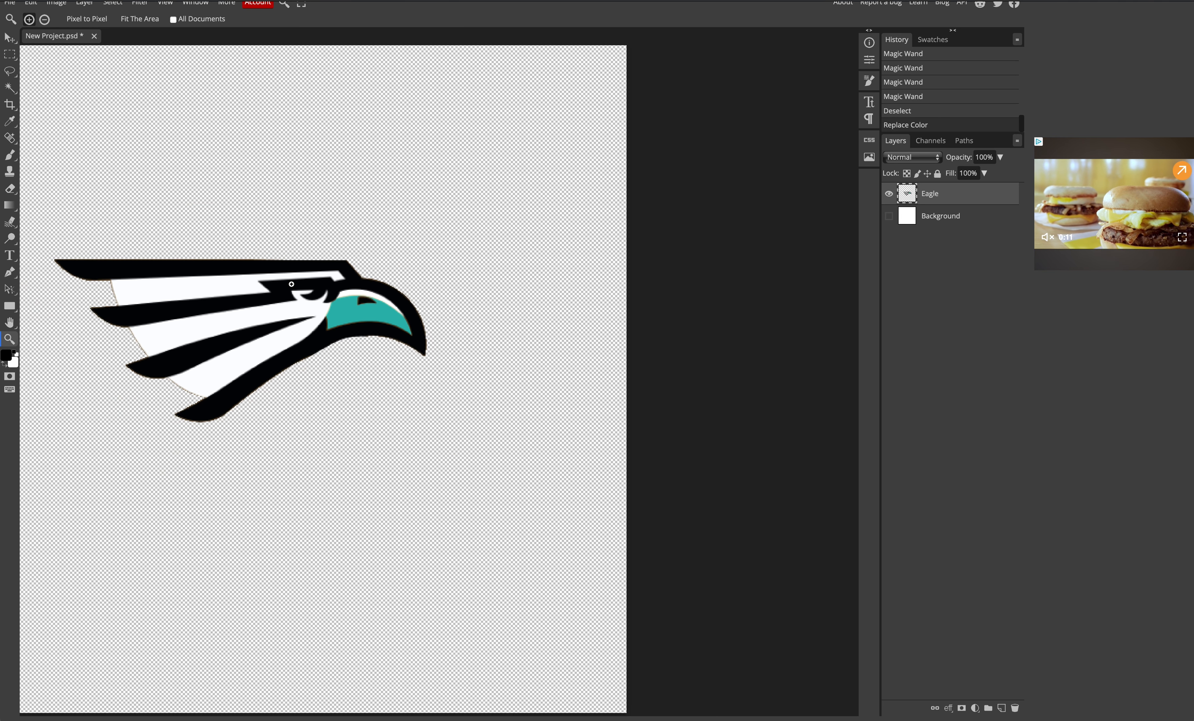
scroll(292, 284, "left", 5)
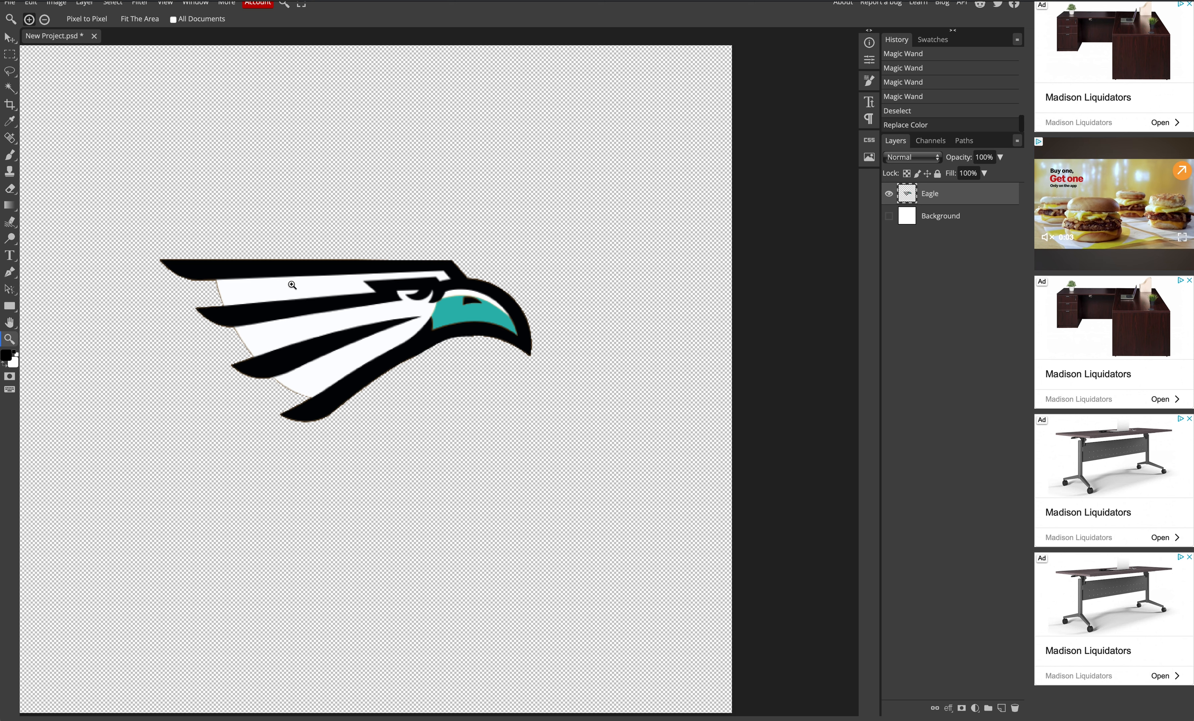
Select the brown fringe pixels beneath the top black feather with the Magic Wand and delete them.
key("w")
scroll(292, 285, "right", 3)
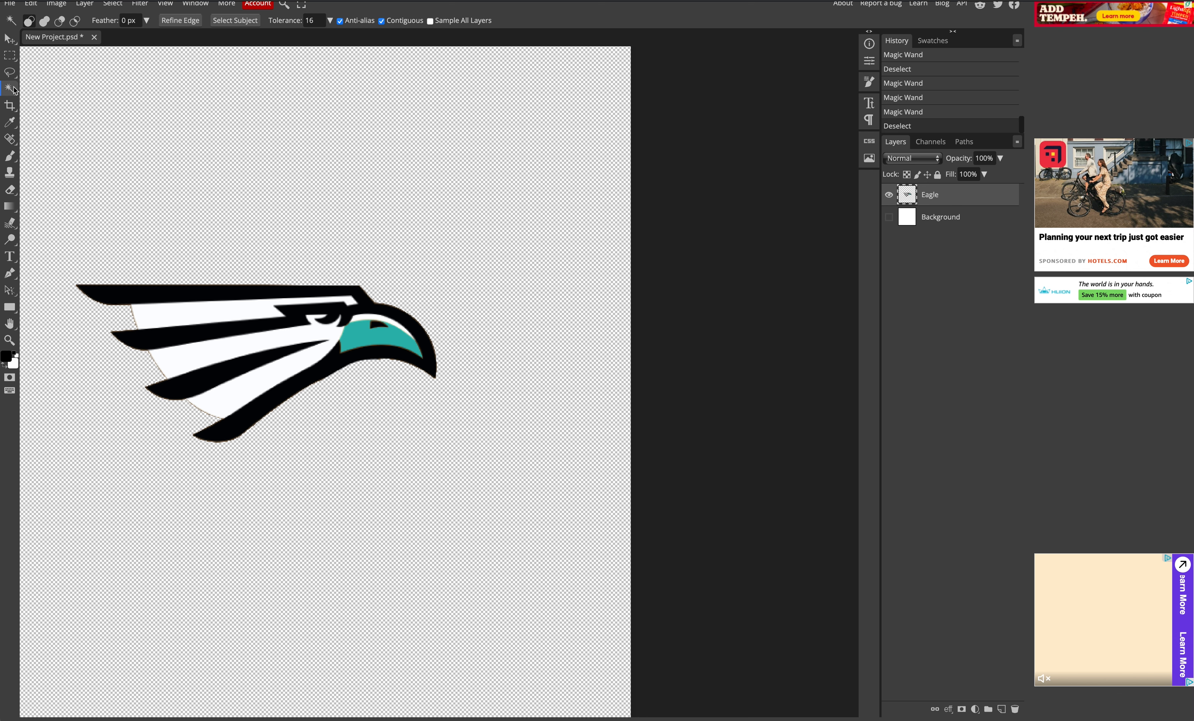
left_click(16, 345)
left_click(133, 326)
left_click(152, 326)
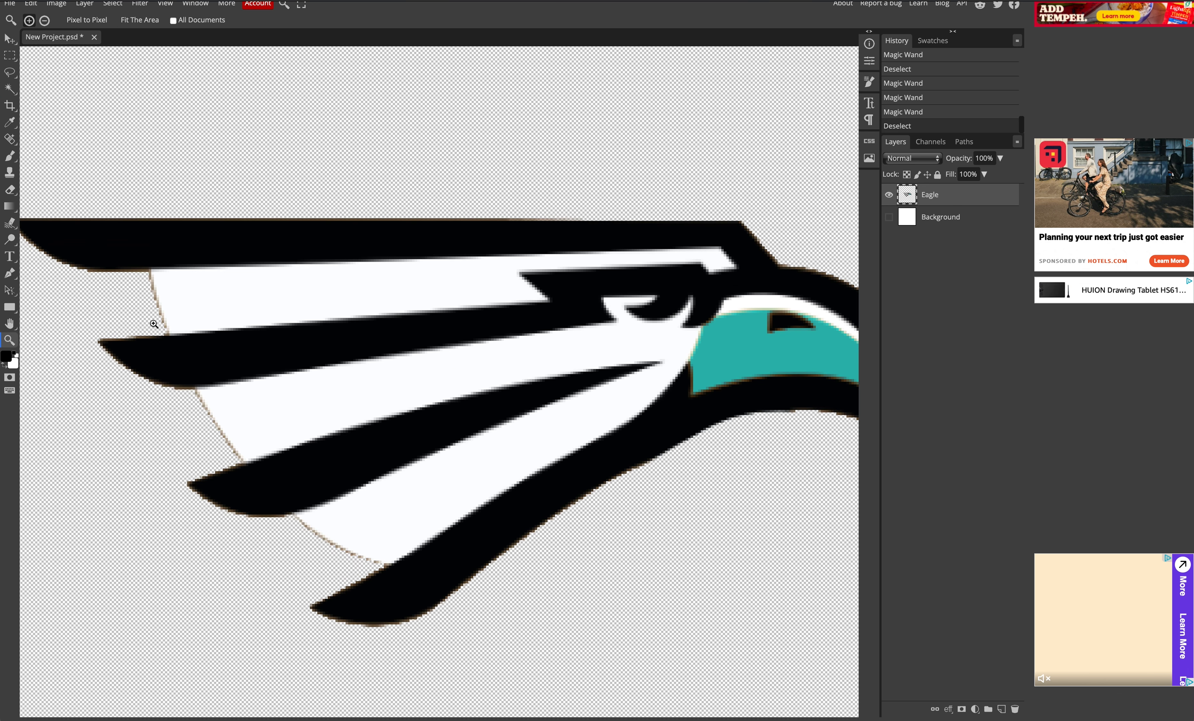
left_click(152, 326)
scroll(148, 325, "down", 1)
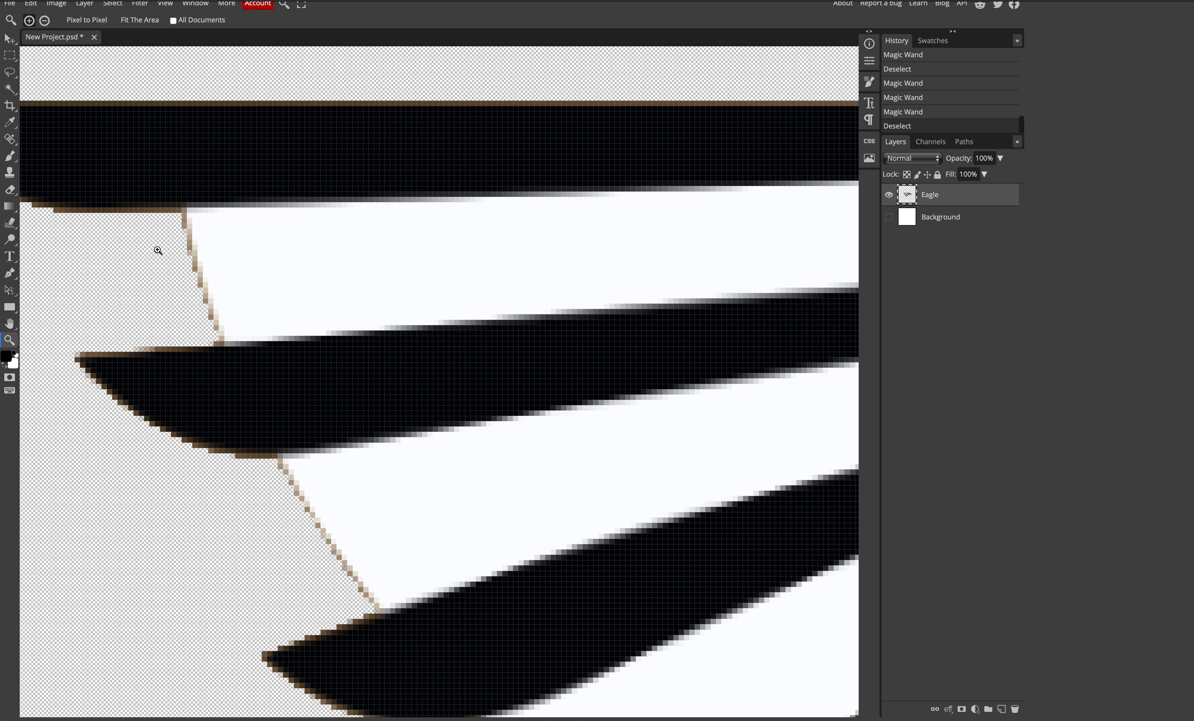
scroll(158, 251, "left", 2)
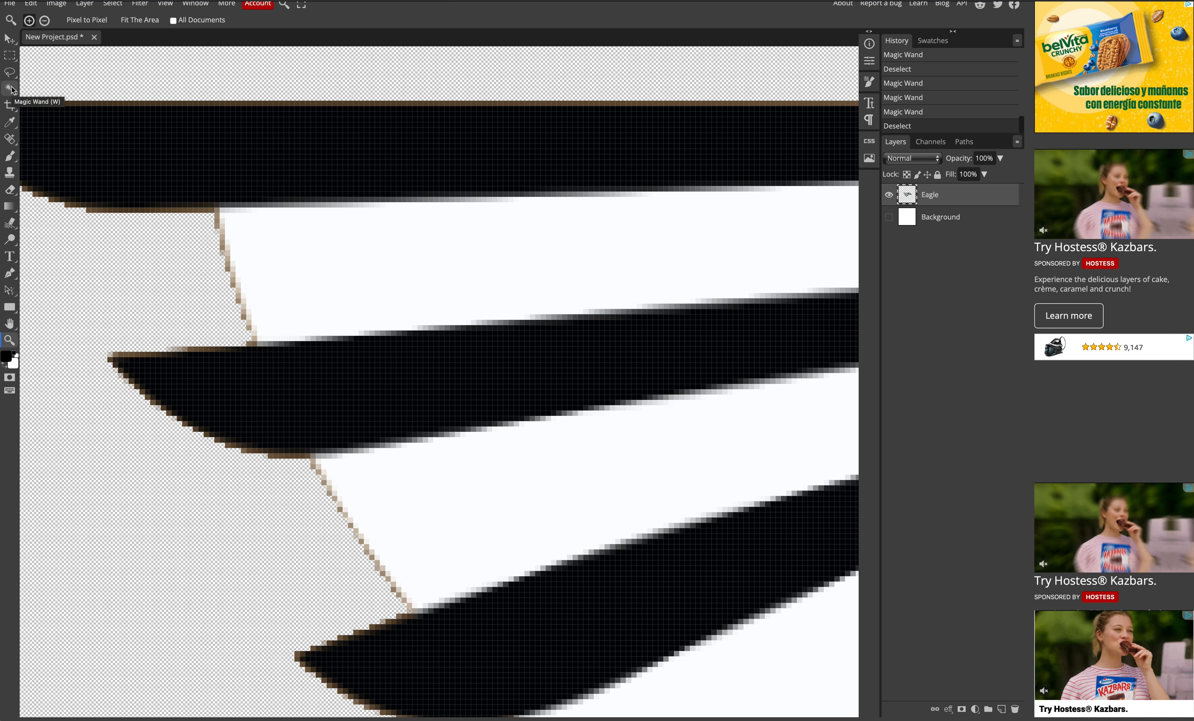
scroll(9, 90, "down", 1)
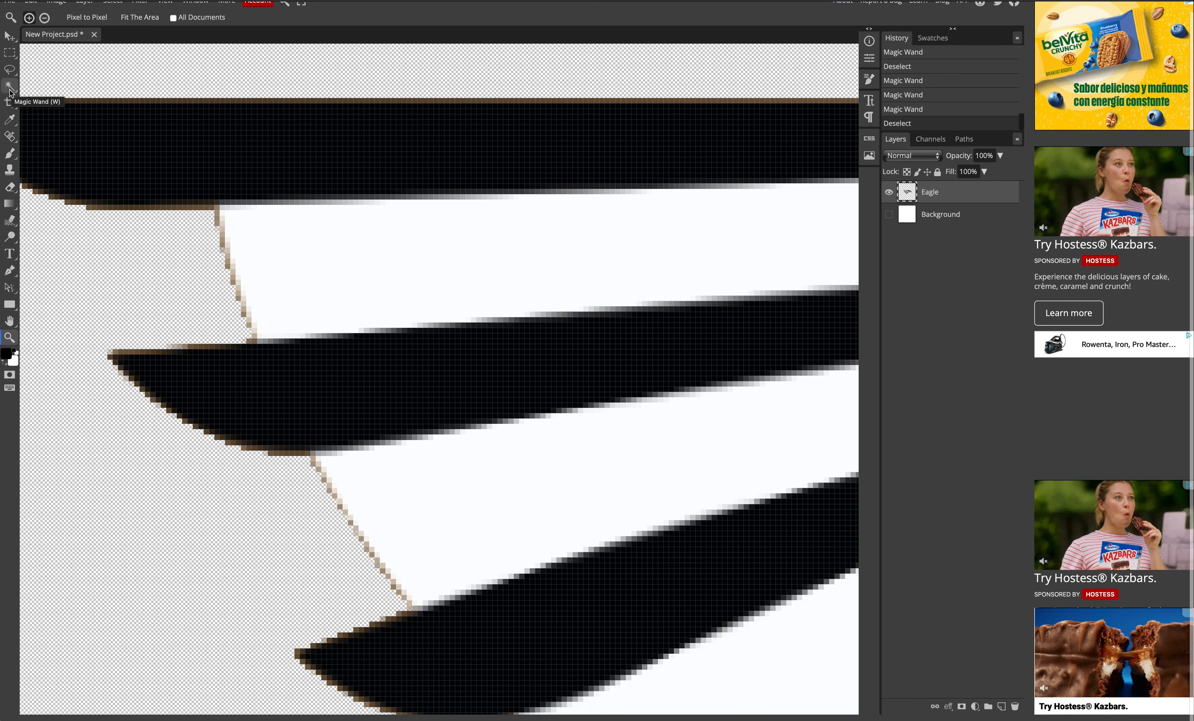
key("w")
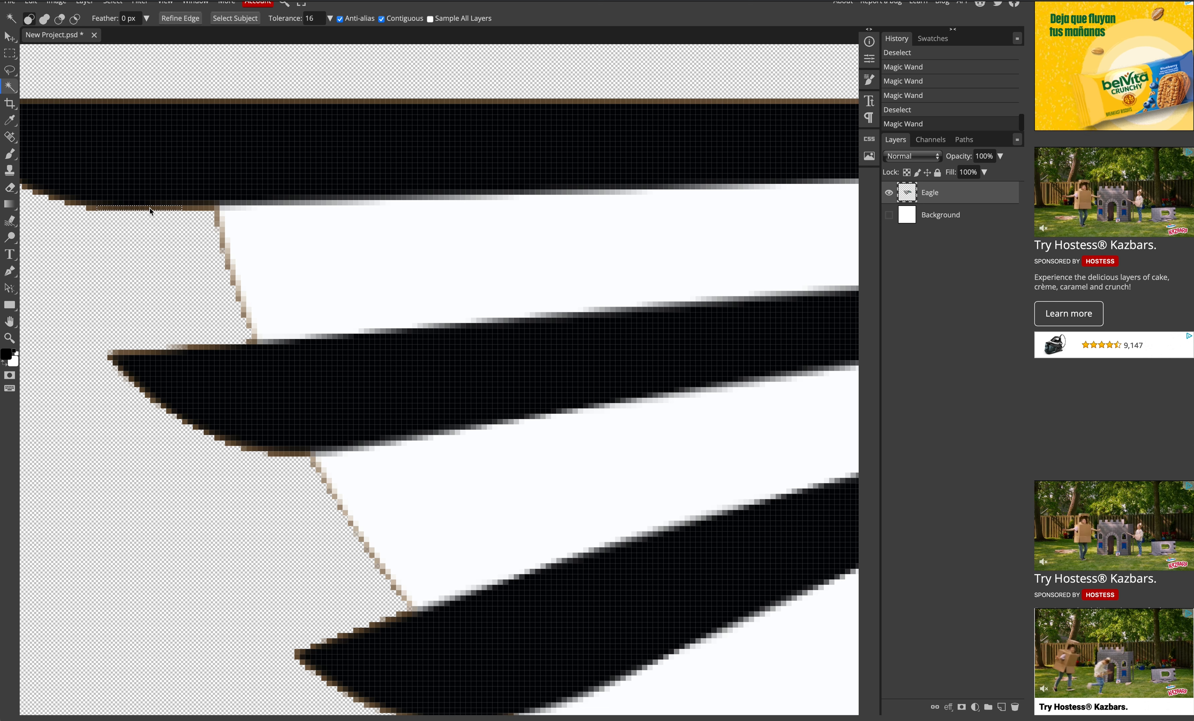
key("Delete")
left_click(194, 208)
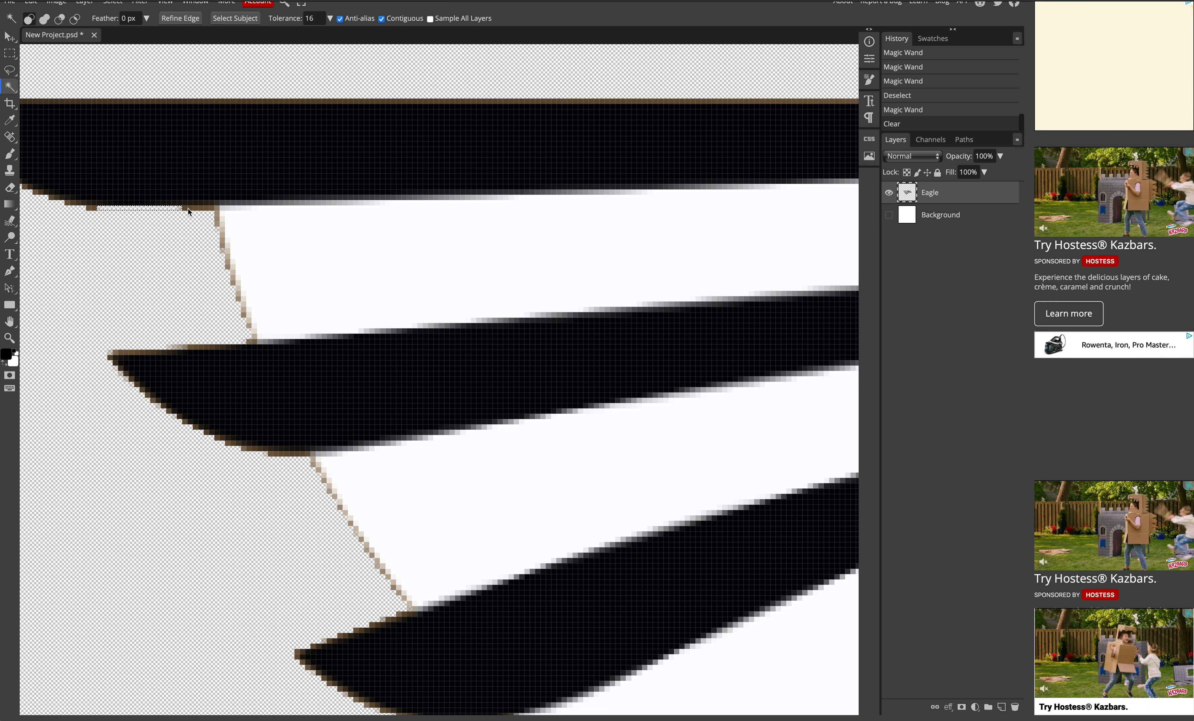
key("Delete")
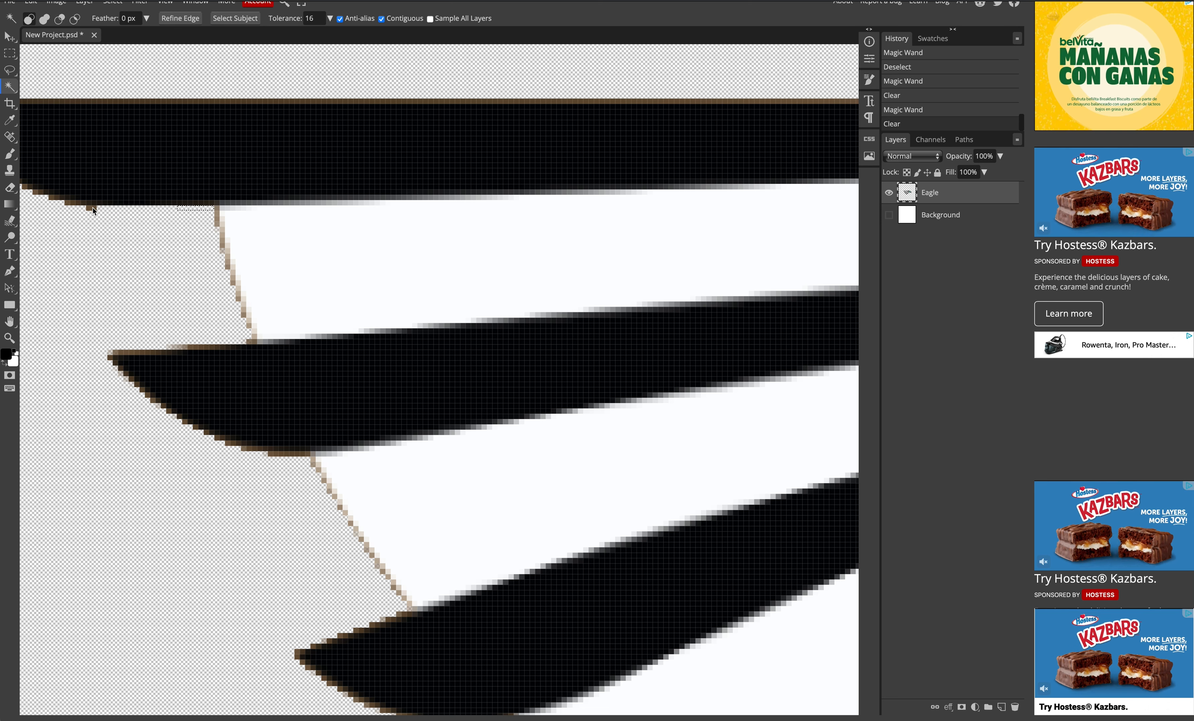
Add a raster mask to the Eagle layer and paint it with a small black brush over the brown fringe of the upper two white feathers.
left_click(222, 250)
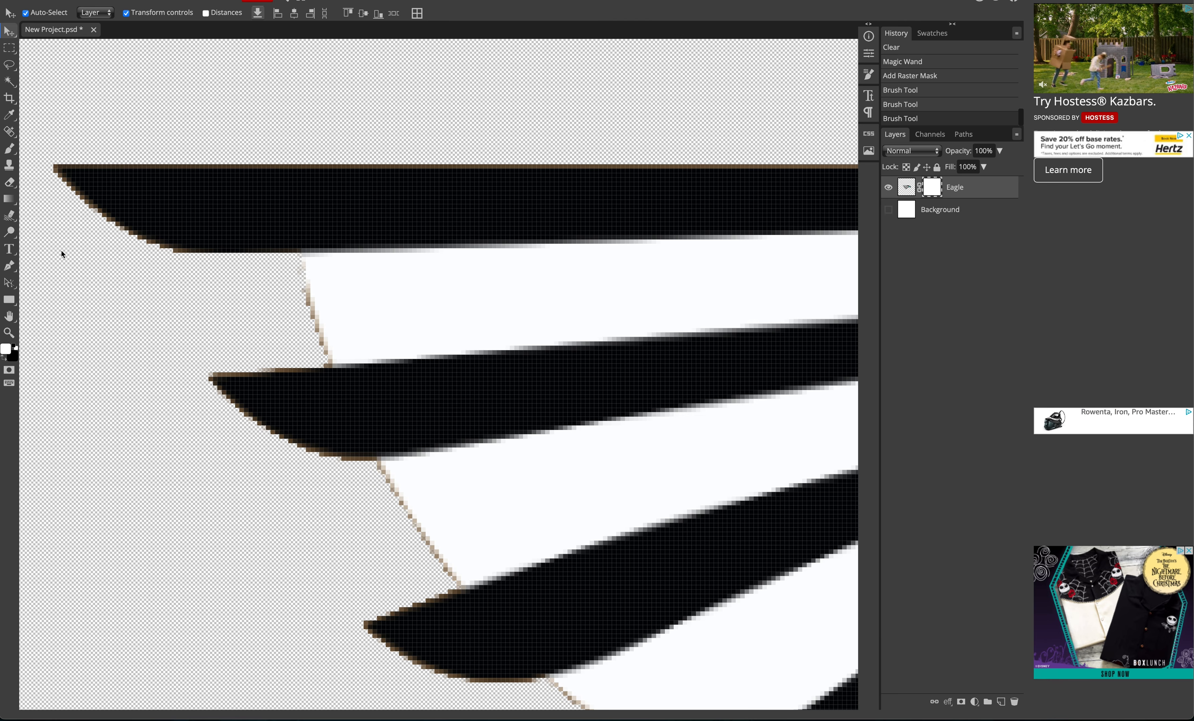
left_click(9, 148)
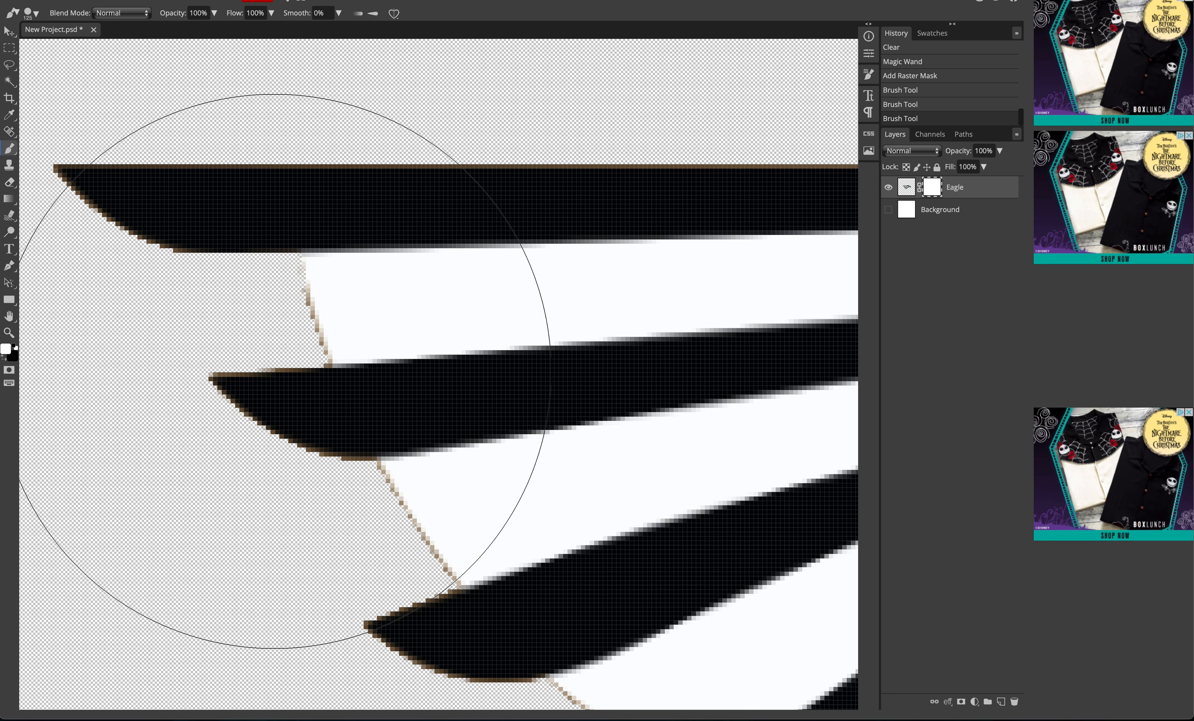
key("bracketleft")
key("bracketleft")
key("bracketleft")
key("bracketleft")
key("bracketleft")
key("bracketleft")
key("bracketleft")
key("bracketleft")
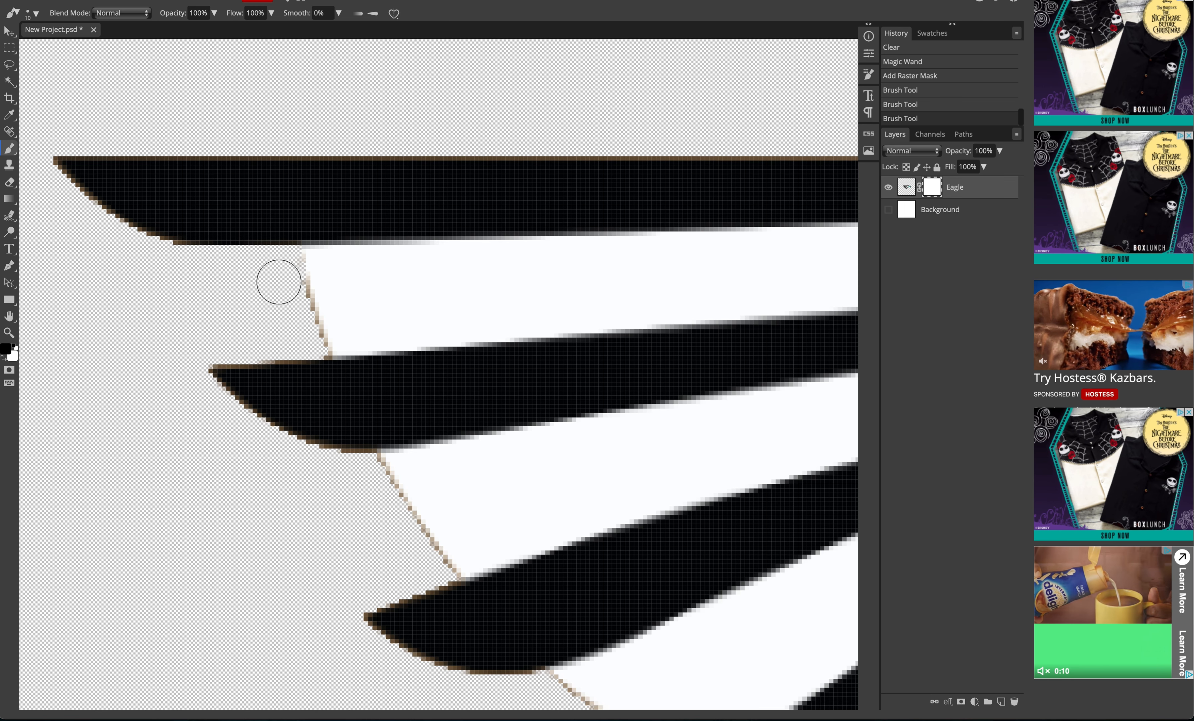
key("bracketleft")
key("bracketleft")
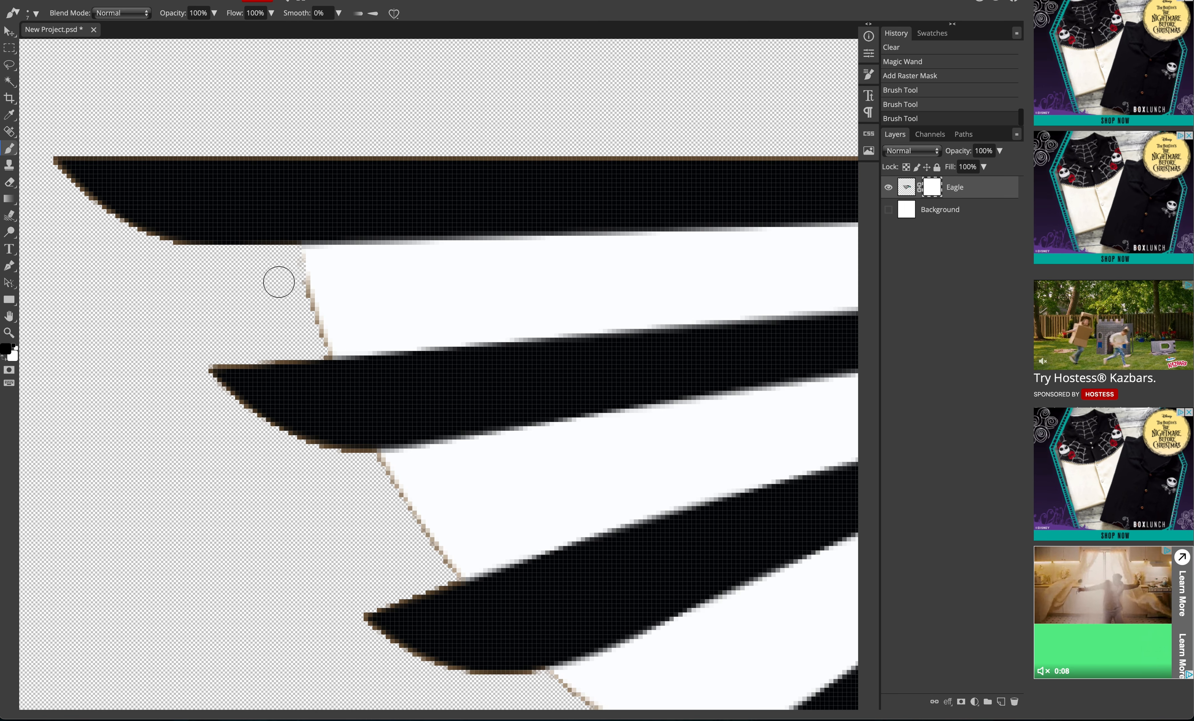
key("bracketleft")
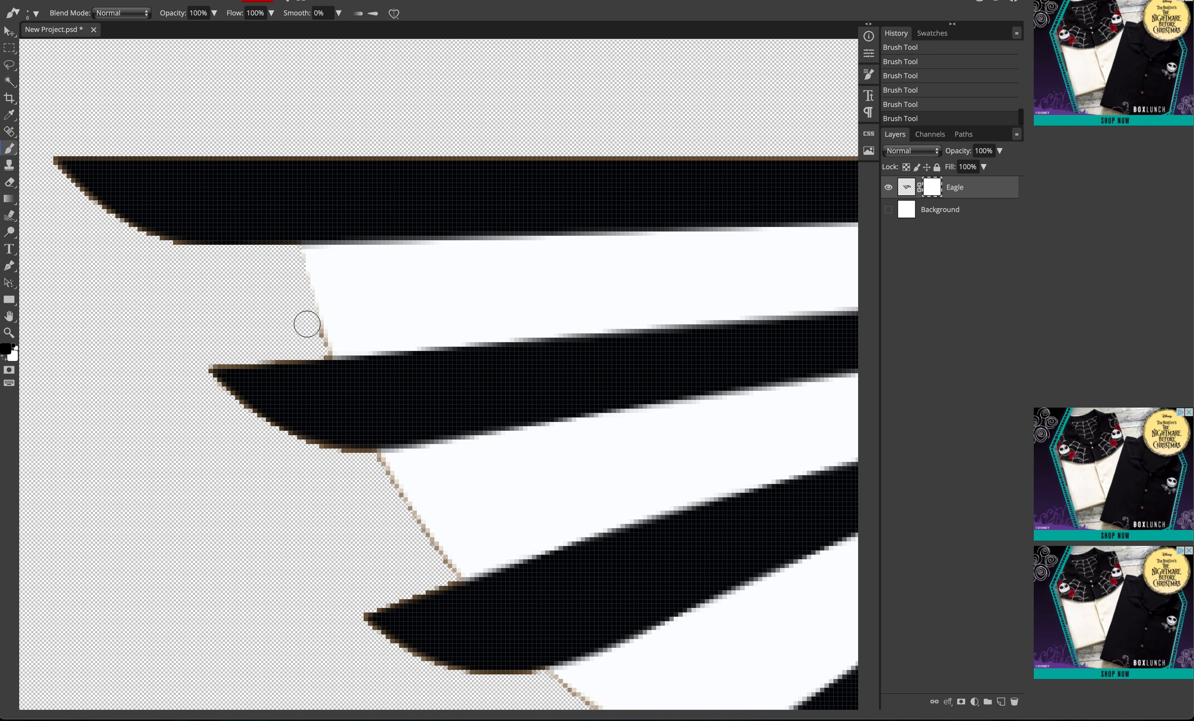
scroll(328, 424, "down", 1)
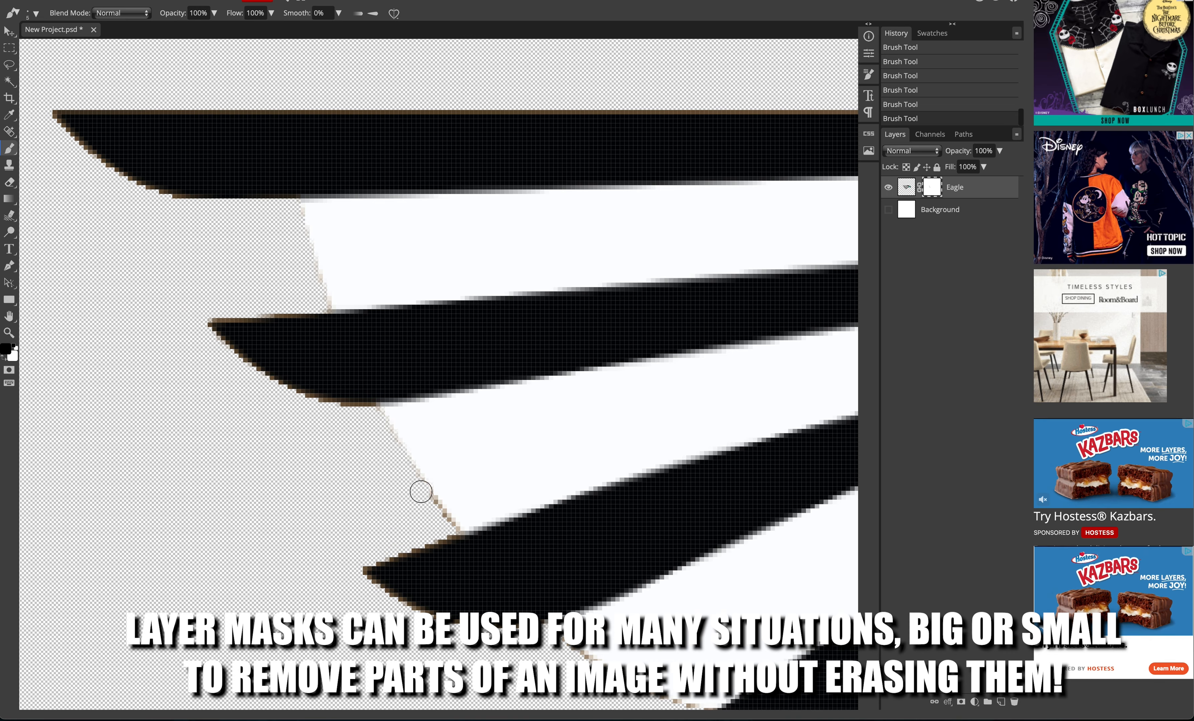
Shrink the brush to 2 px and mask out the brown fringe along the lowest white feather's outer edge.
scroll(418, 501, "down", 3)
scroll(418, 501, "right", 3)
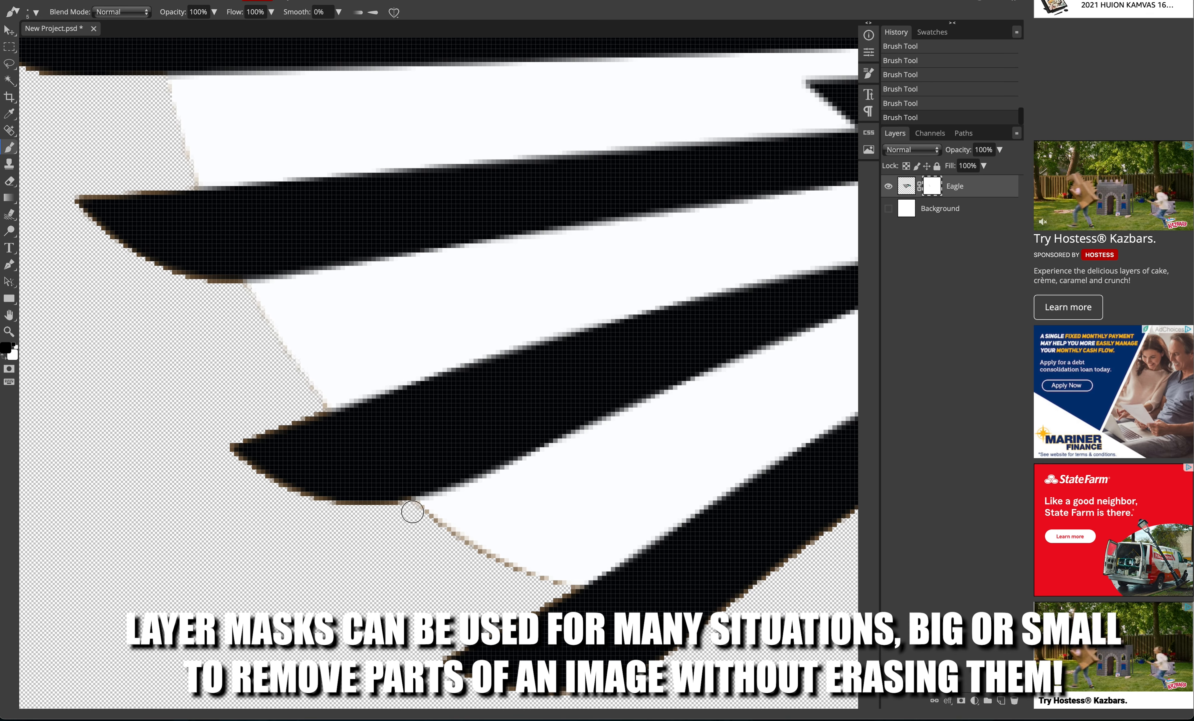
key("bracketleft")
key("bracketleft")
key("bracketleft")
left_click_drag(442, 539, 552, 582)
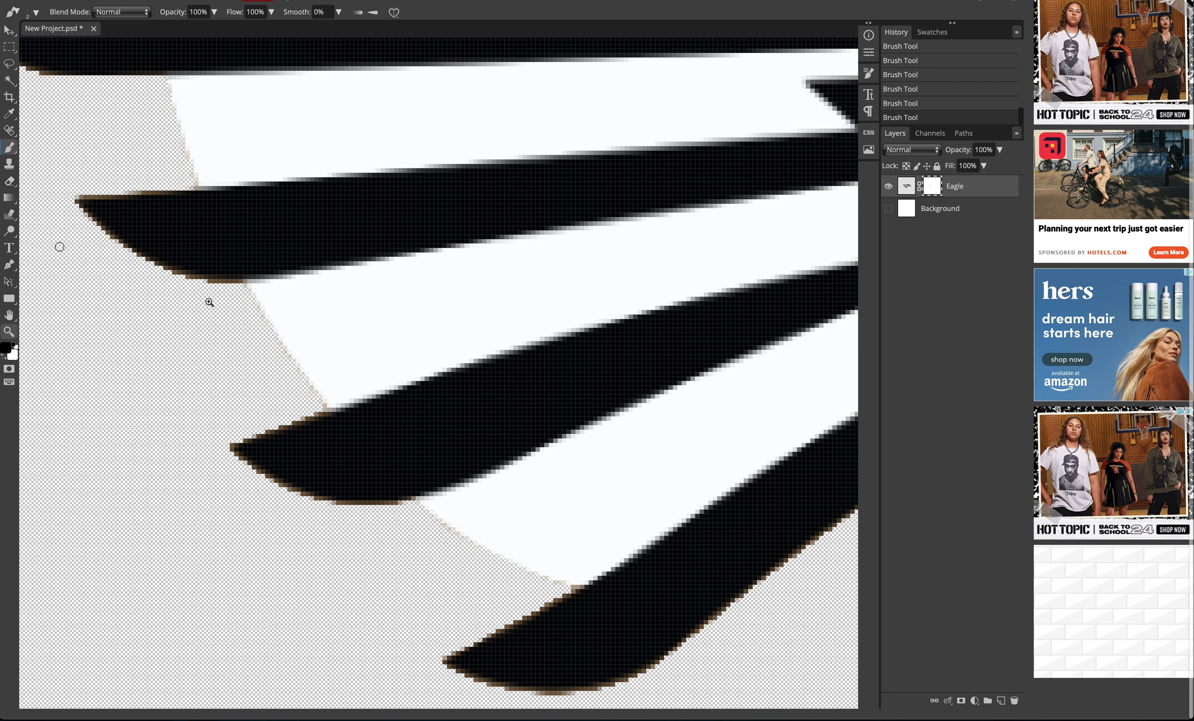
Hide a diagonal strip of the eagle's wing with a black 25 px, 100% hardness brush on the layer mask, and restore it with white.
key("z")
scroll(182, 305, "down", 3)
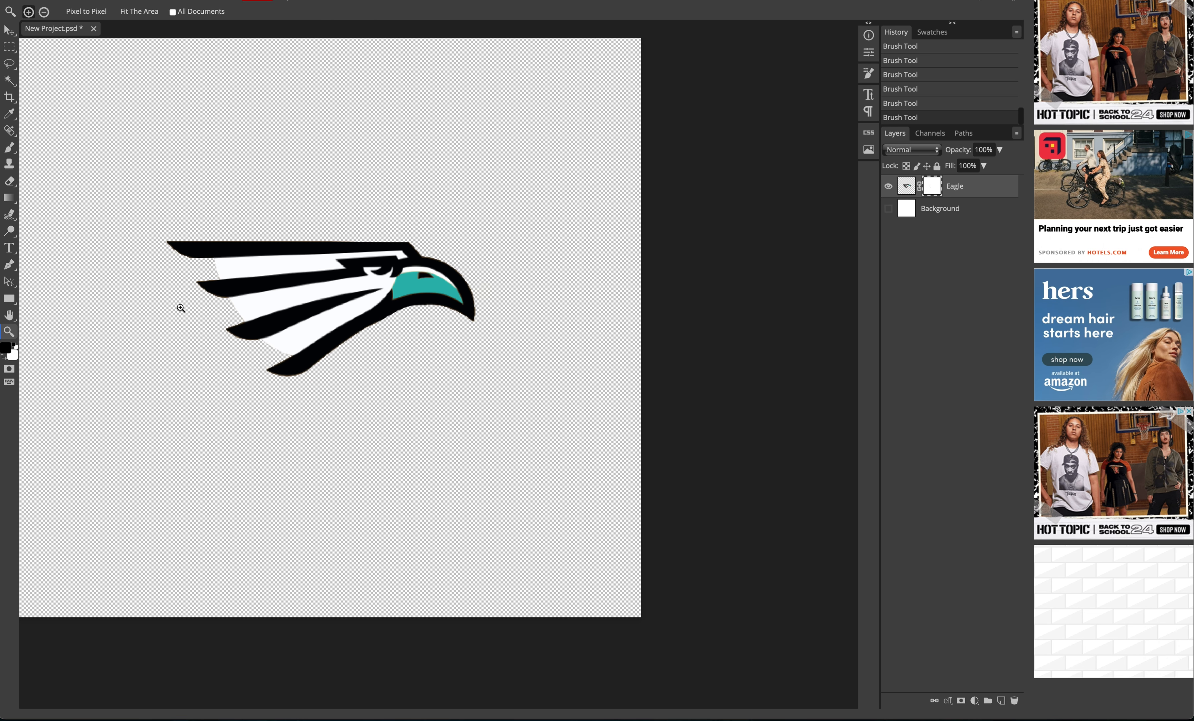
scroll(180, 308, "up", 2)
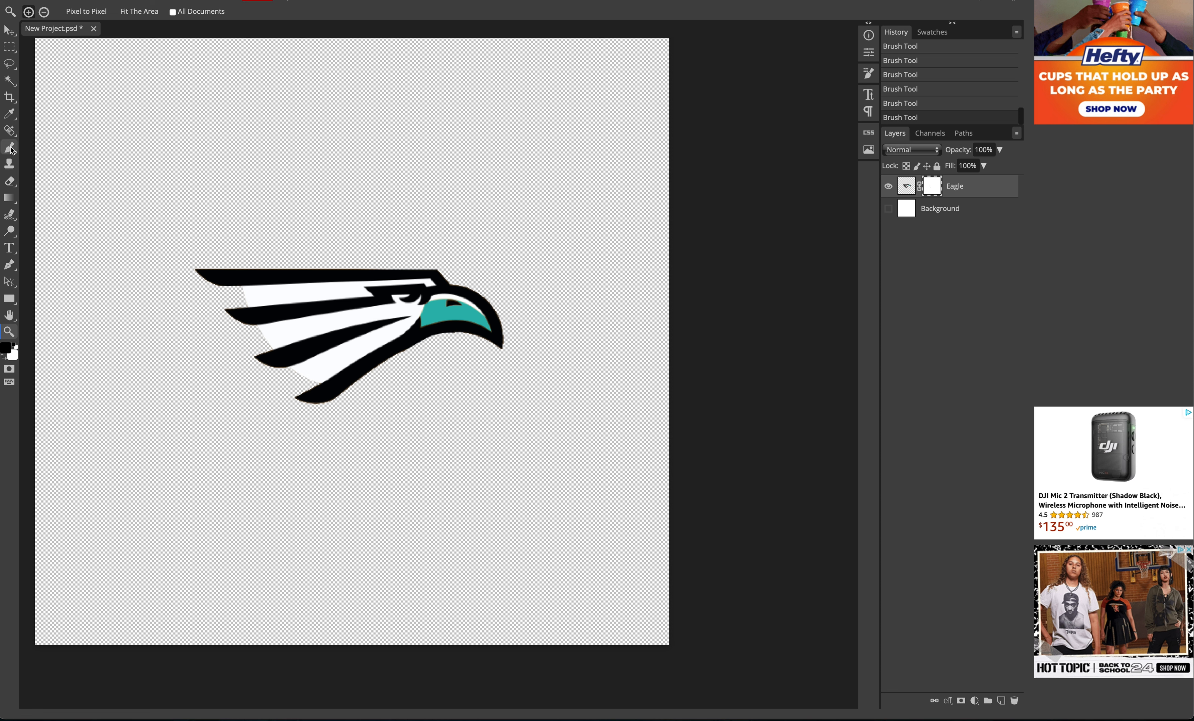
left_click(10, 148)
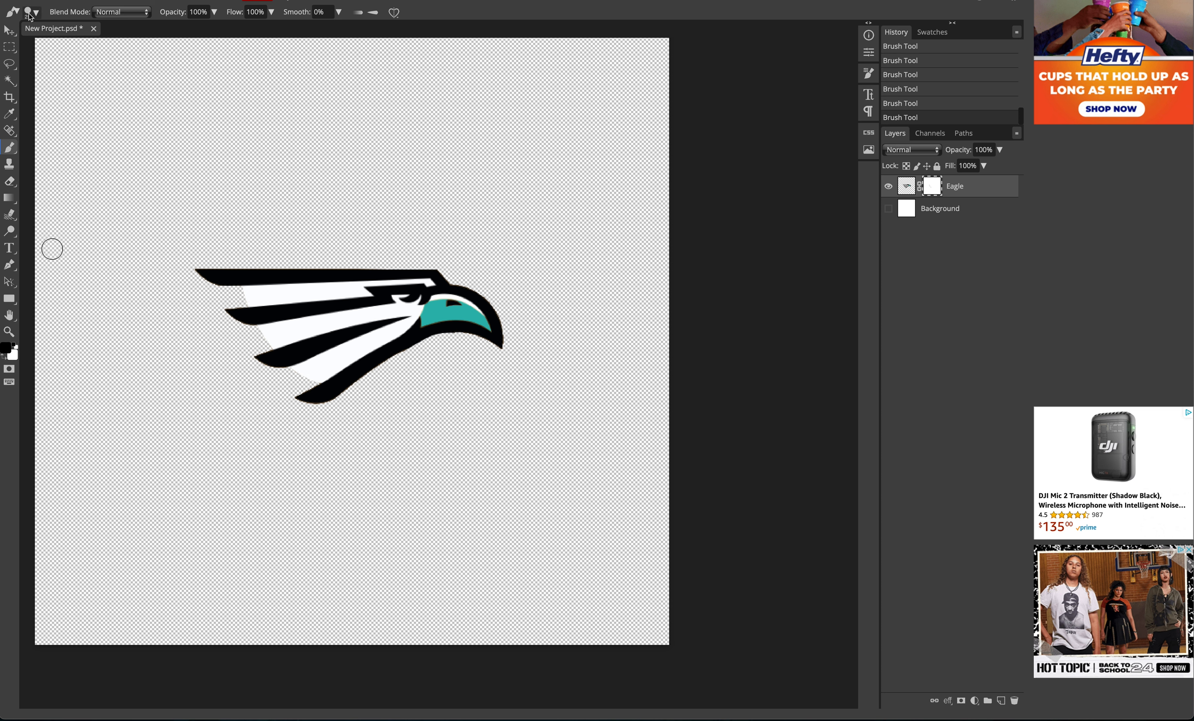
left_click(36, 13)
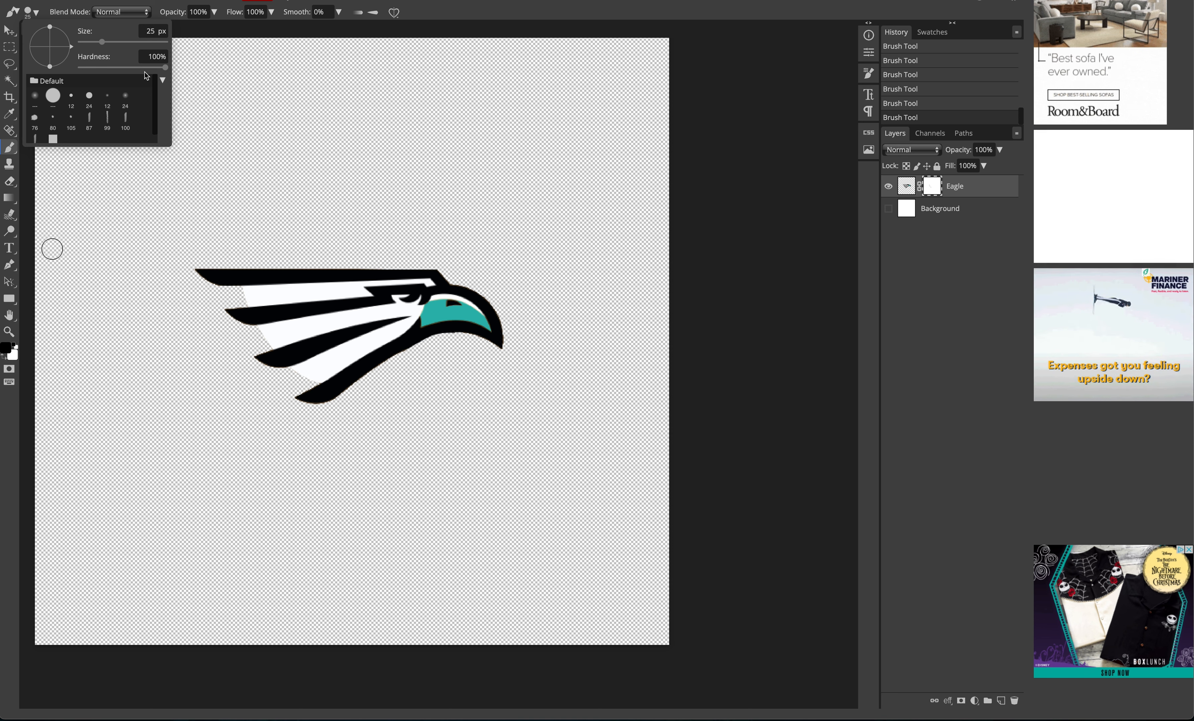
left_click(75, 244)
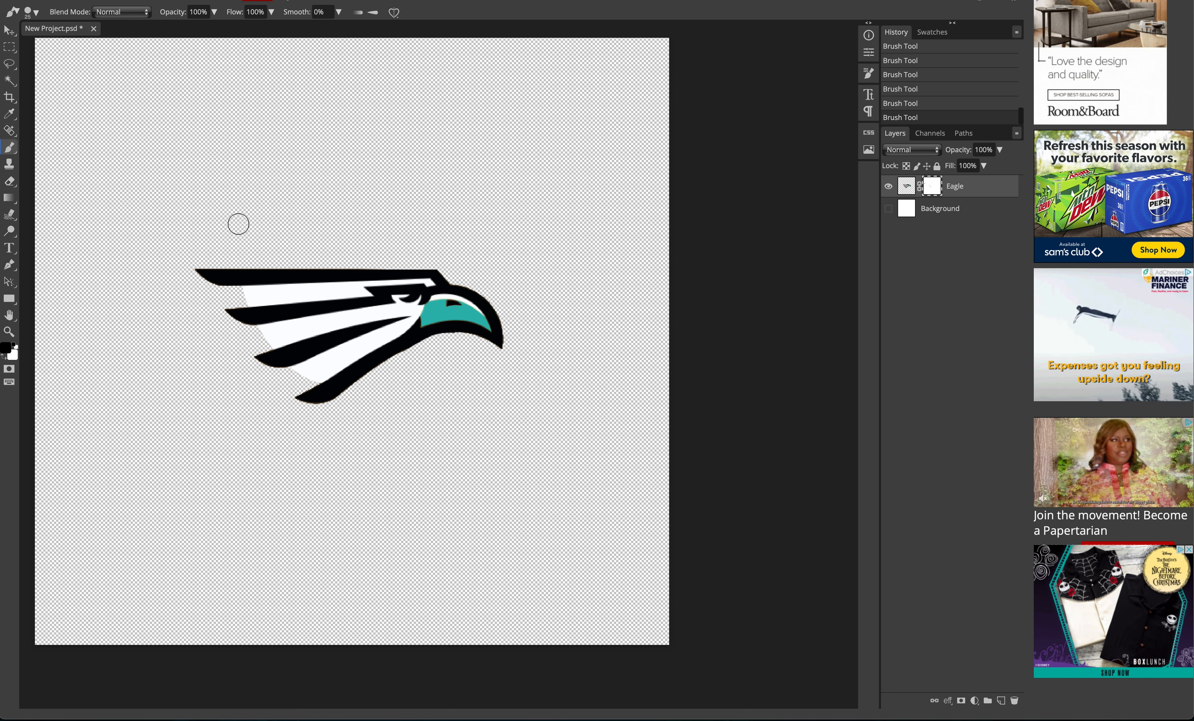
left_click_drag(271, 263, 375, 353)
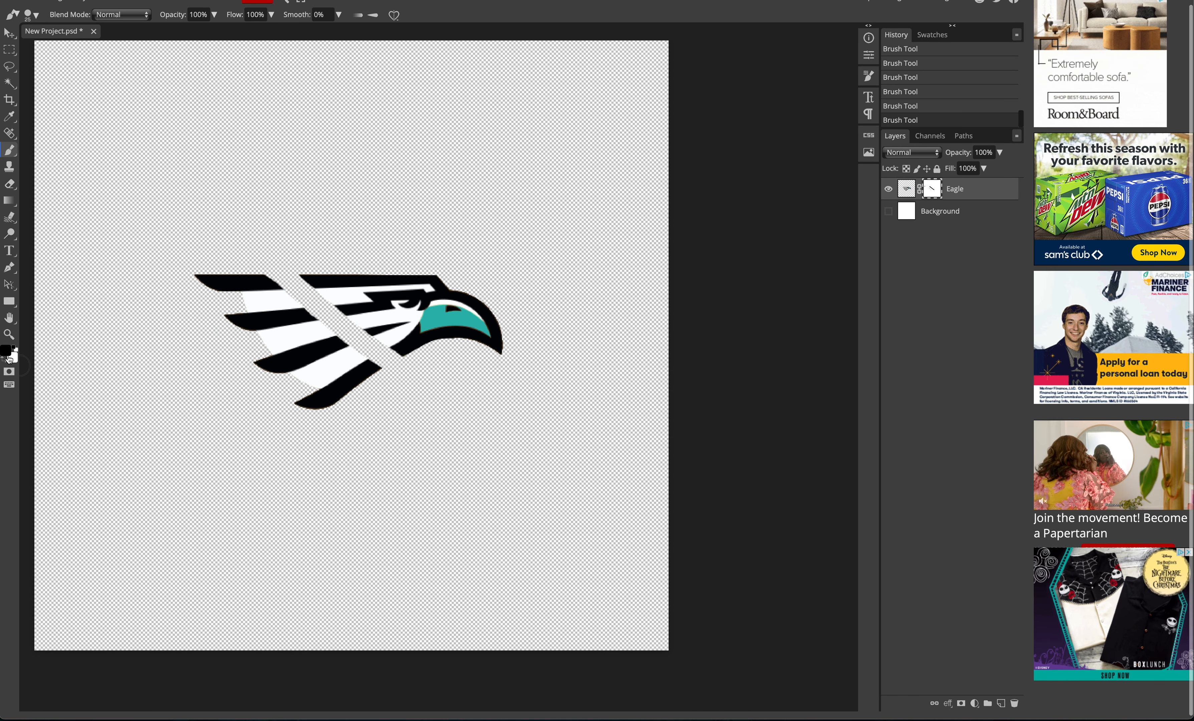
left_click(5, 361)
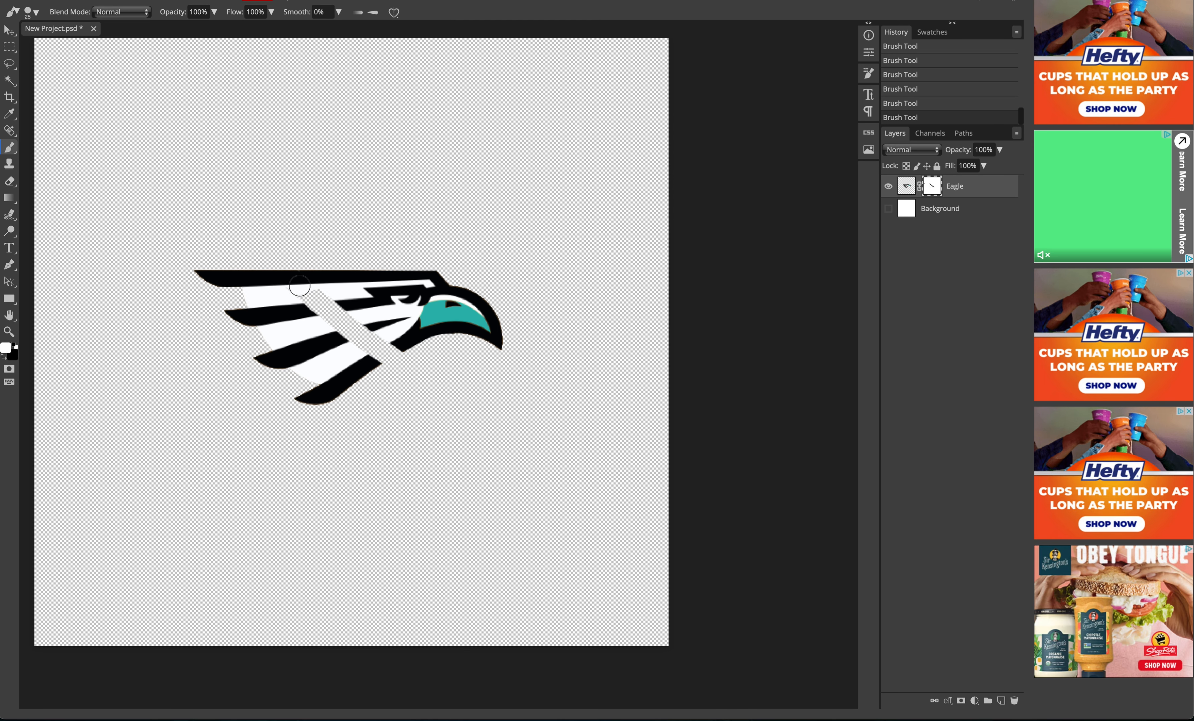
left_click_drag(300, 286, 321, 307)
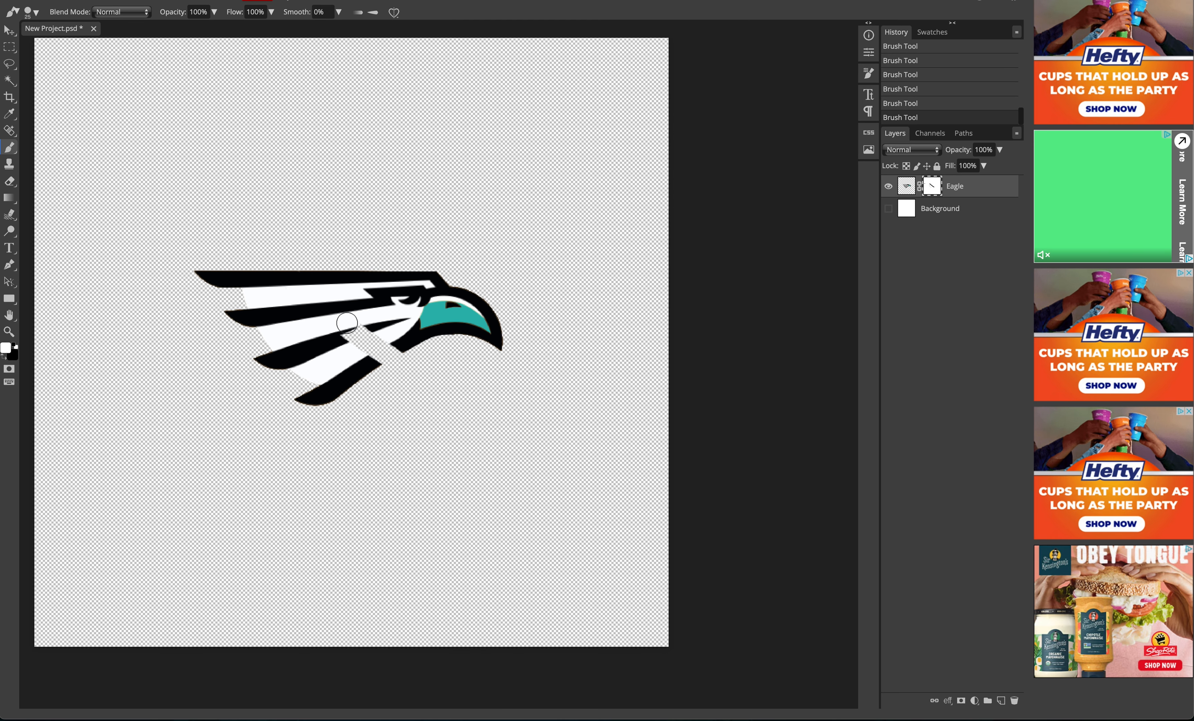
Paint a semi-transparent diagonal strip across the wing on the mask with gray 9d9d9d and undo the stroke.
left_click(5, 348)
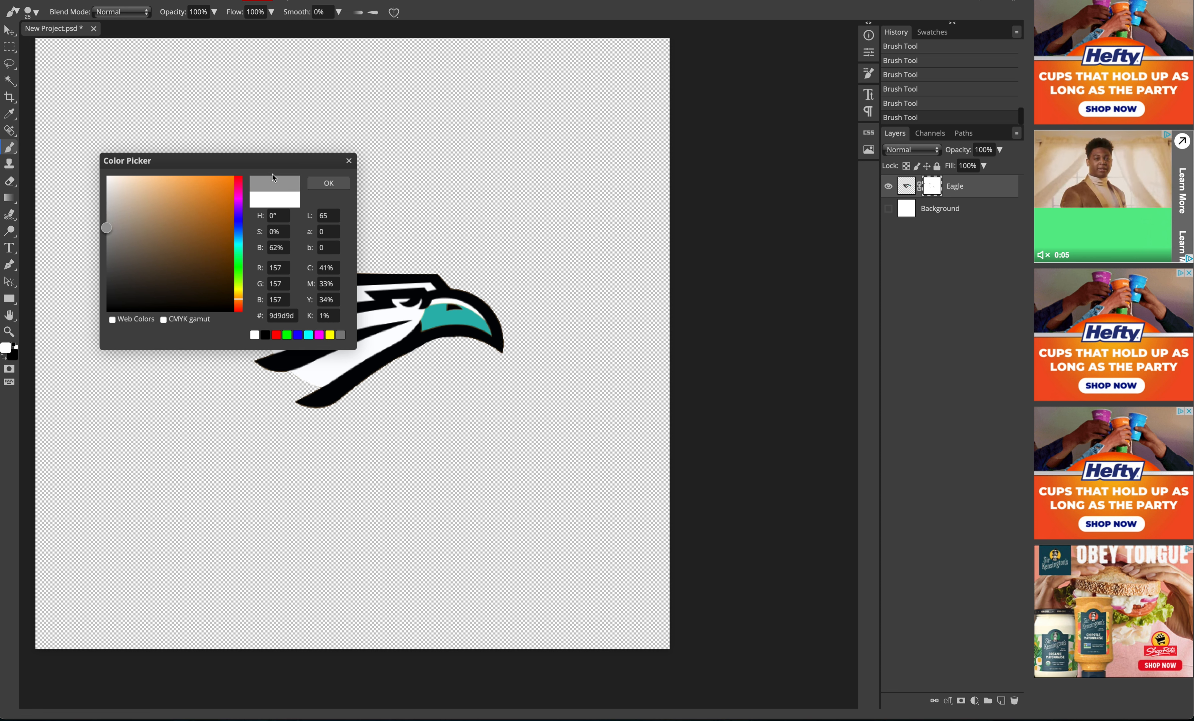
left_click(329, 185)
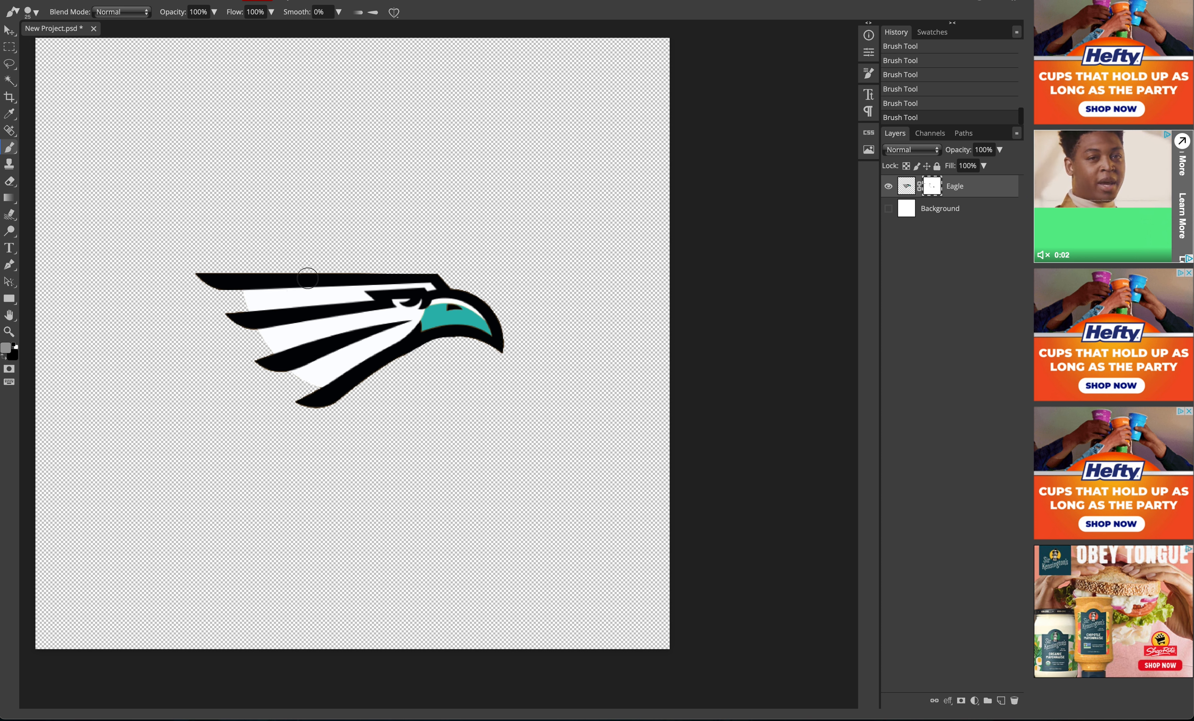
mouse_move(313, 273)
left_mouse_down()
mouse_move(383, 350)
mouse_move(345, 292)
left_mouse_up()
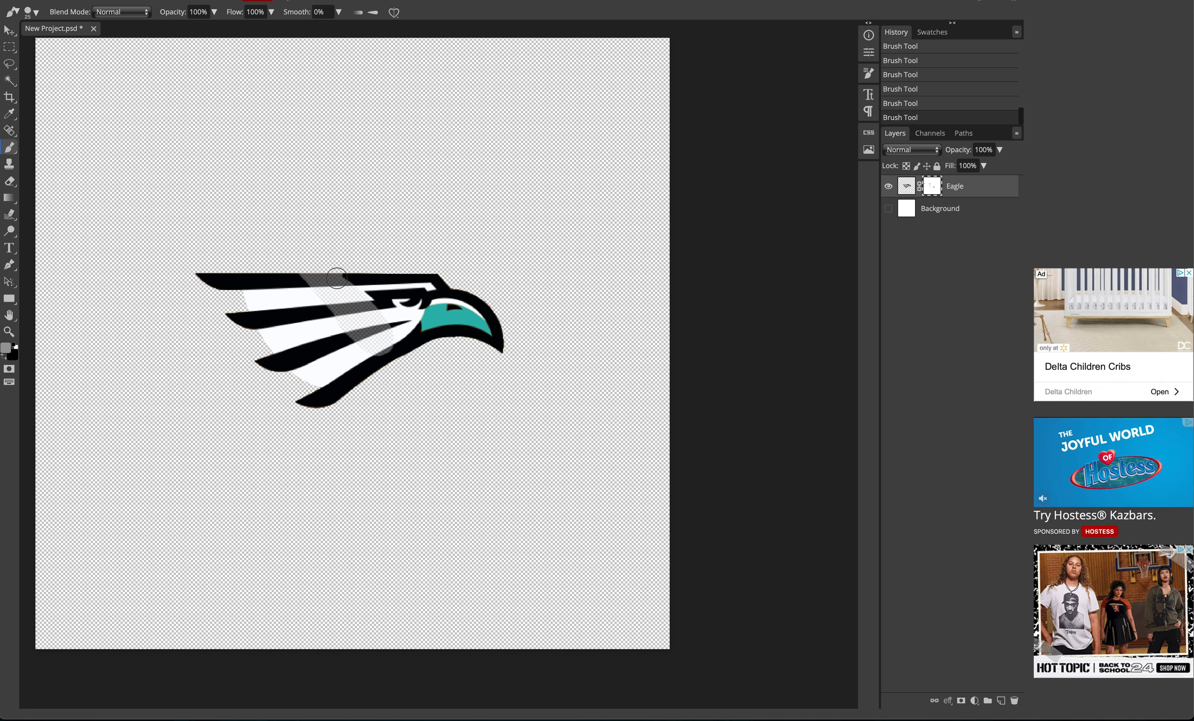
left_click(393, 359)
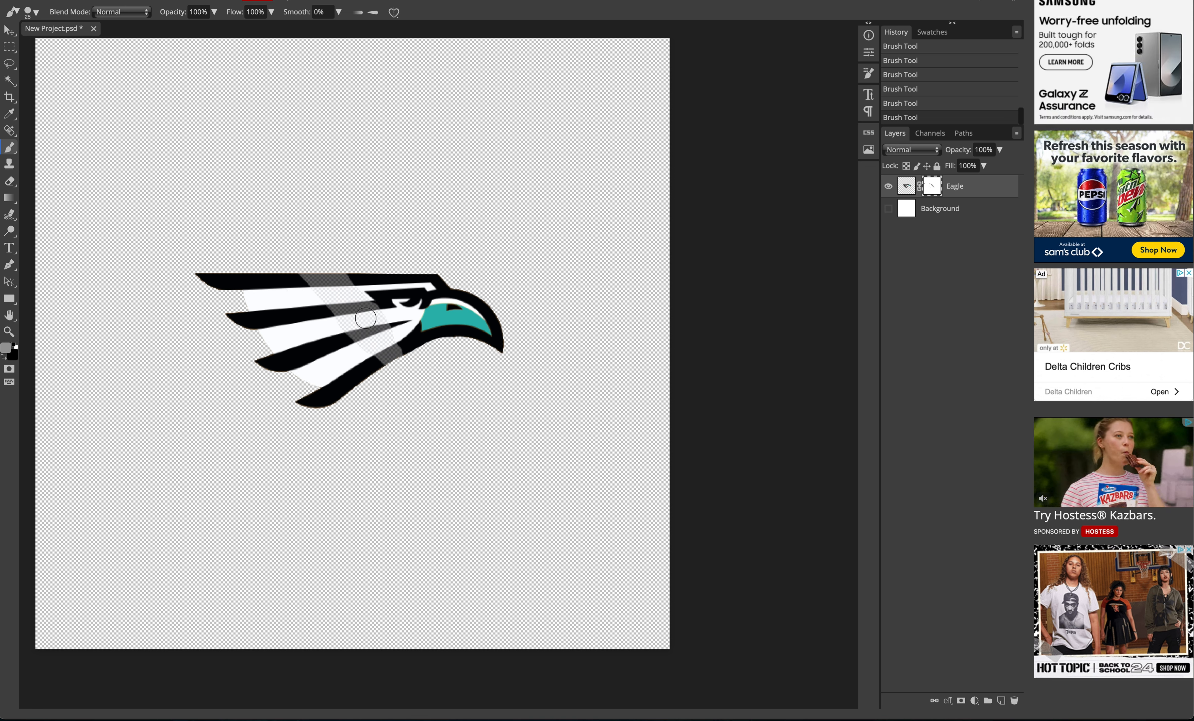
key("ctrl+z")
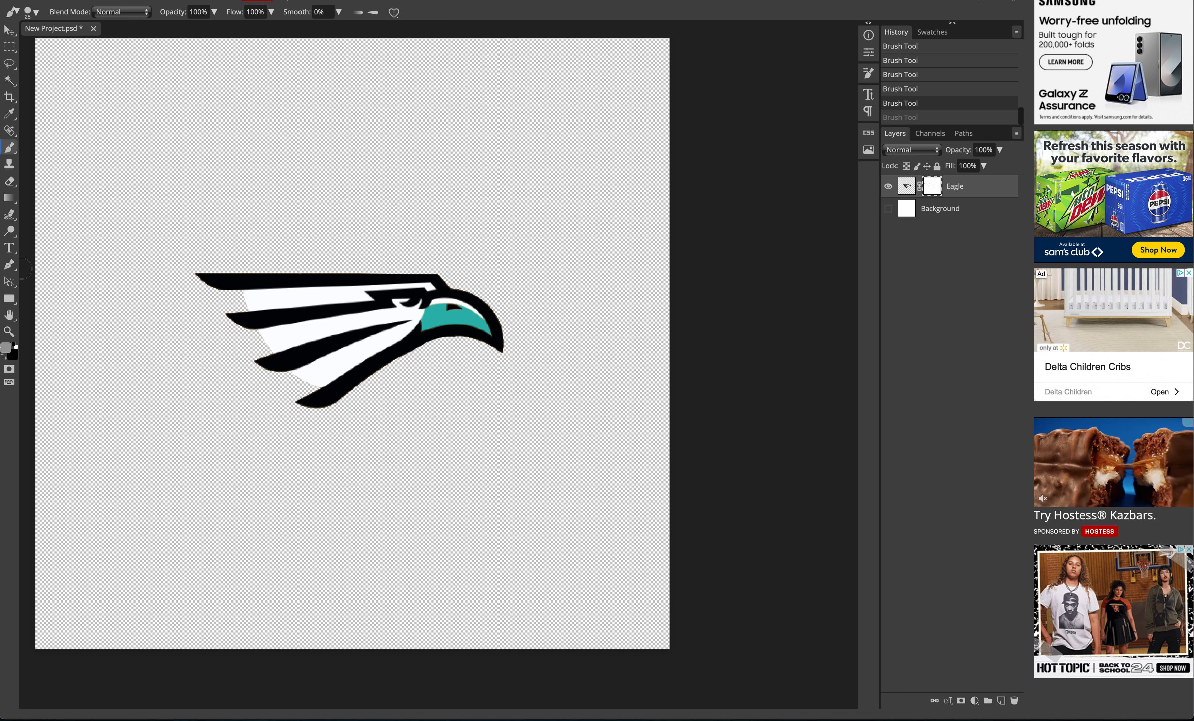
Set the foreground colour back to white (ffffff).
left_click(6, 348)
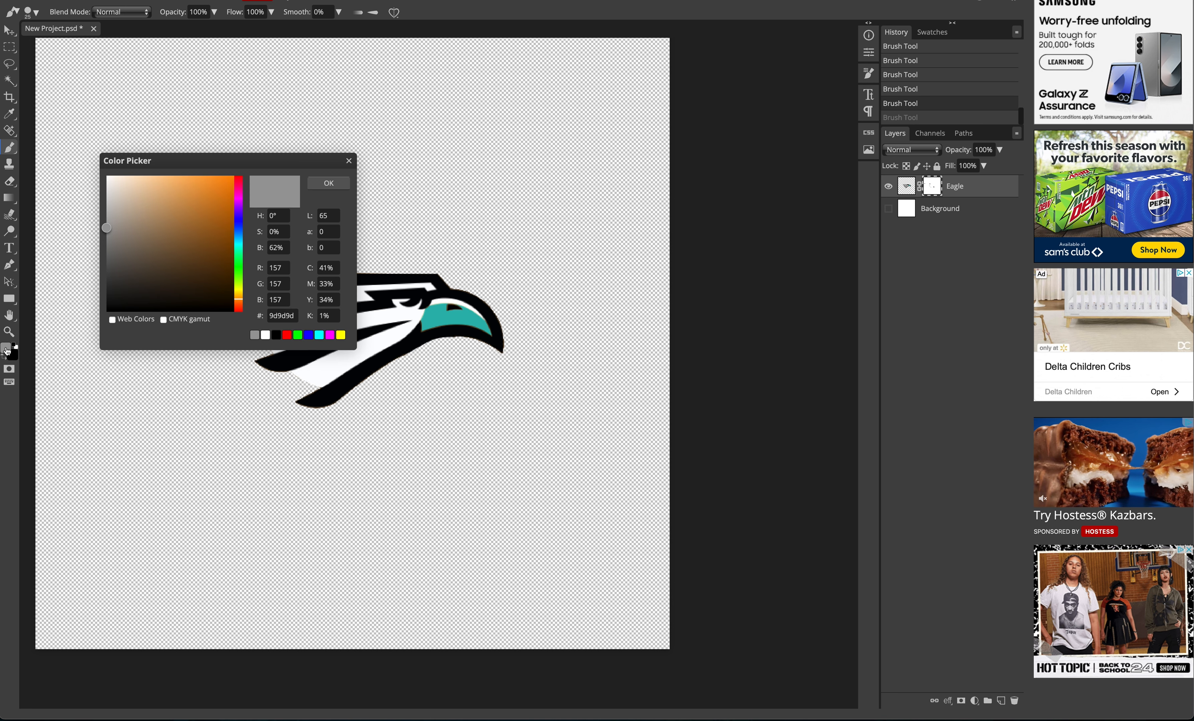
left_click(108, 179)
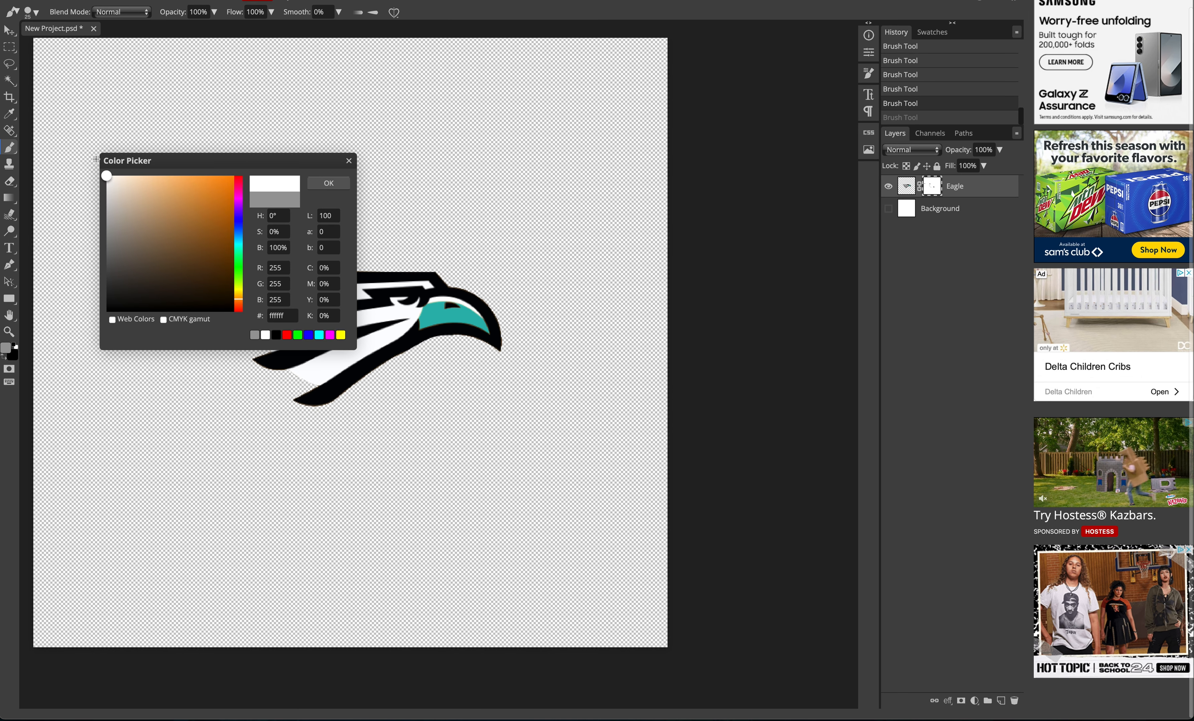
left_click(327, 184)
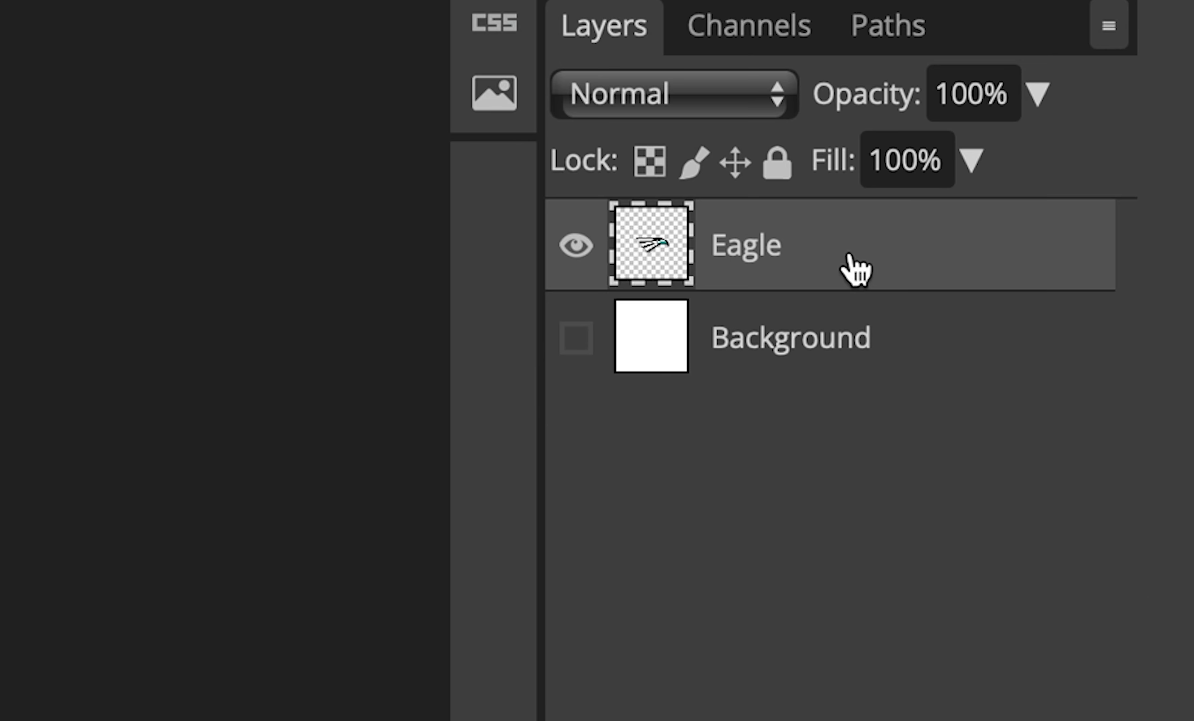
Add an outside Stroke effect to the Eagle layer and set its colour to white (ffffff).
double_click(850, 257)
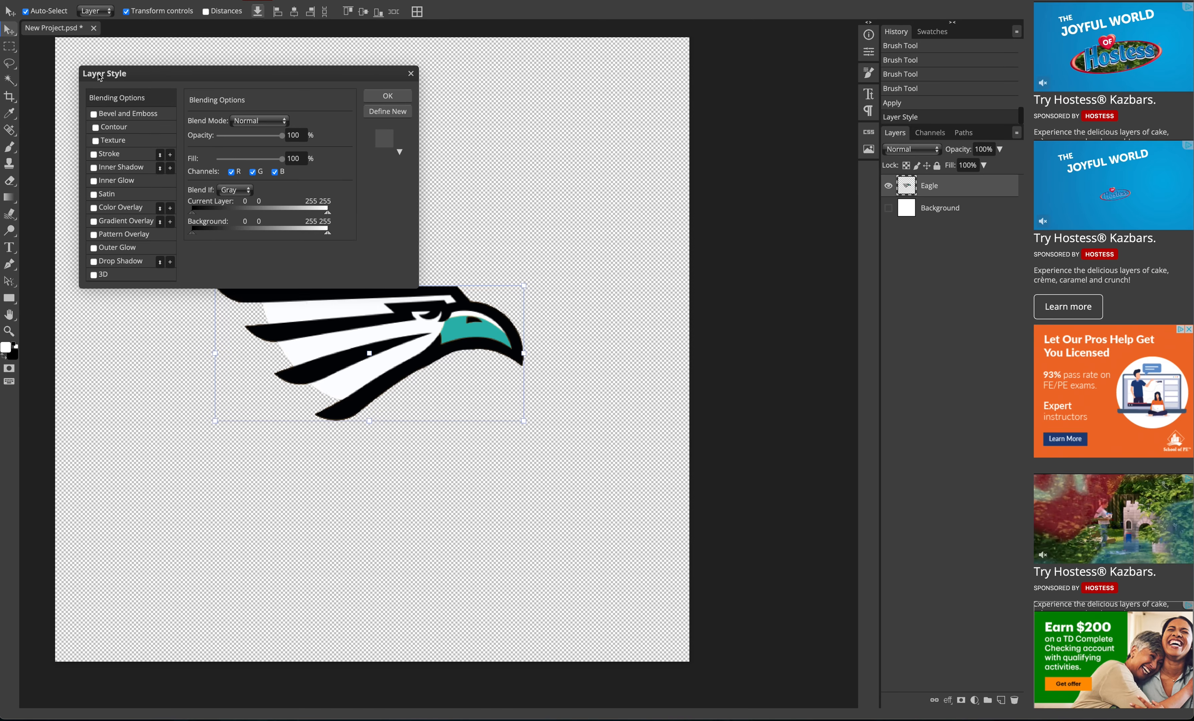
left_click_drag(98, 77, 116, 49)
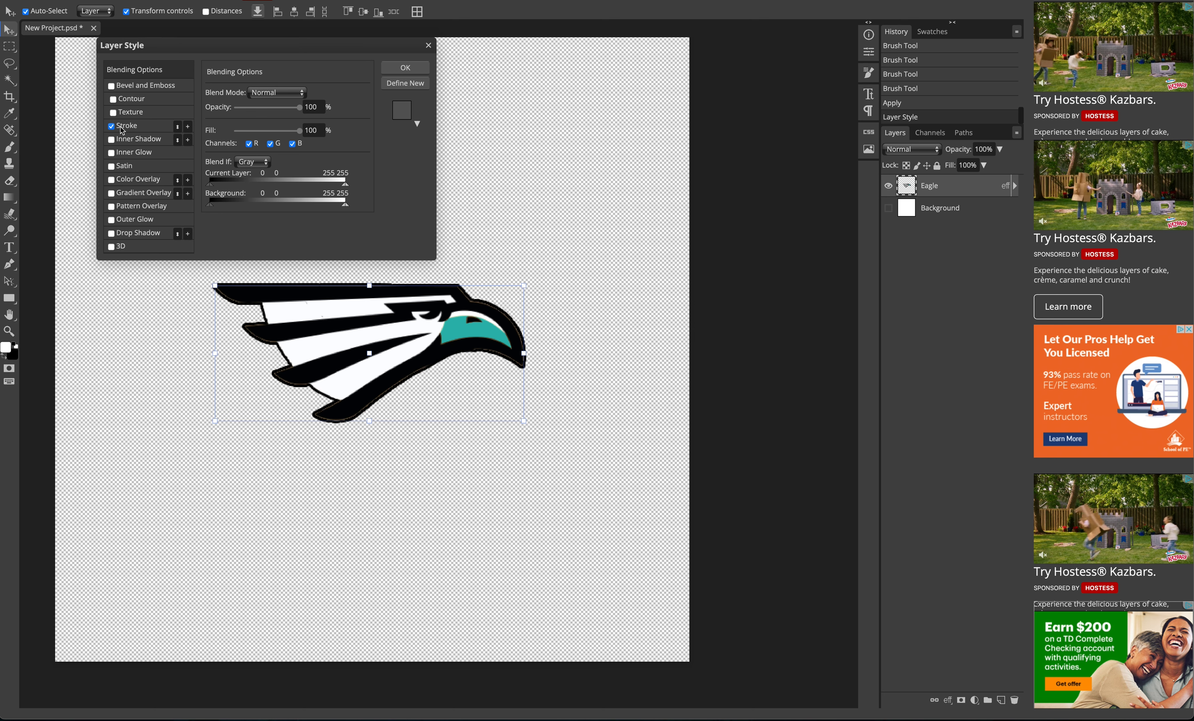
left_click(138, 127)
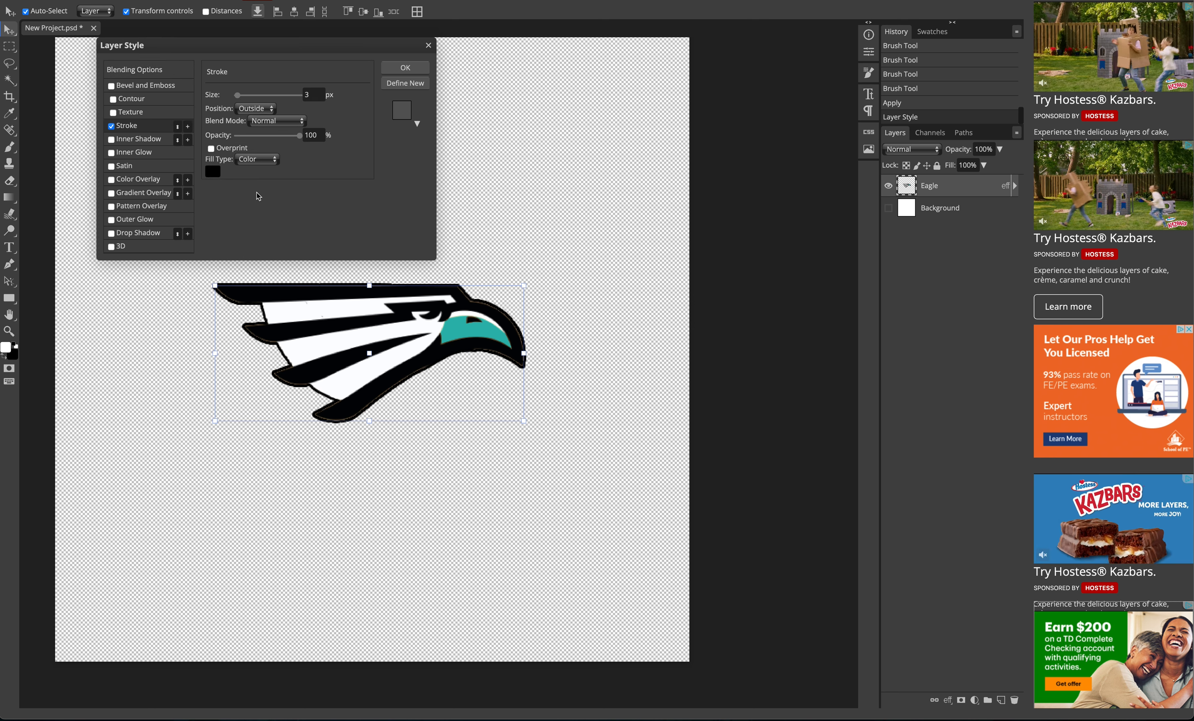
left_click(214, 174)
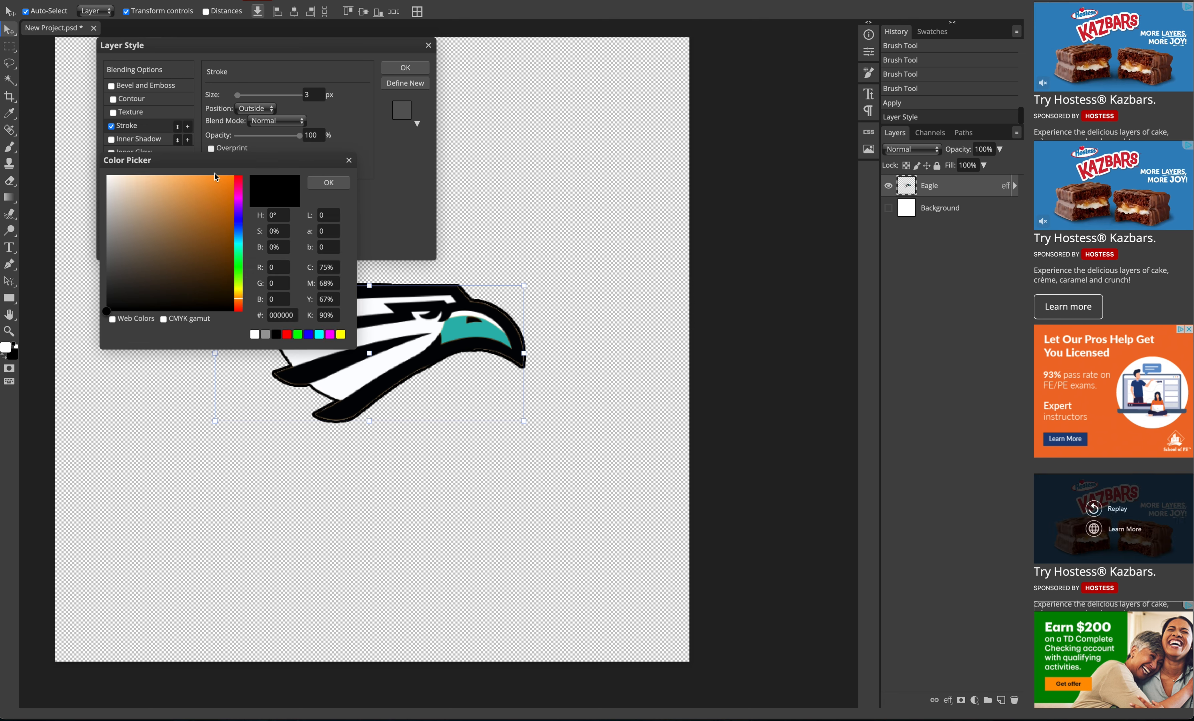
left_click_drag(118, 195, 104, 172)
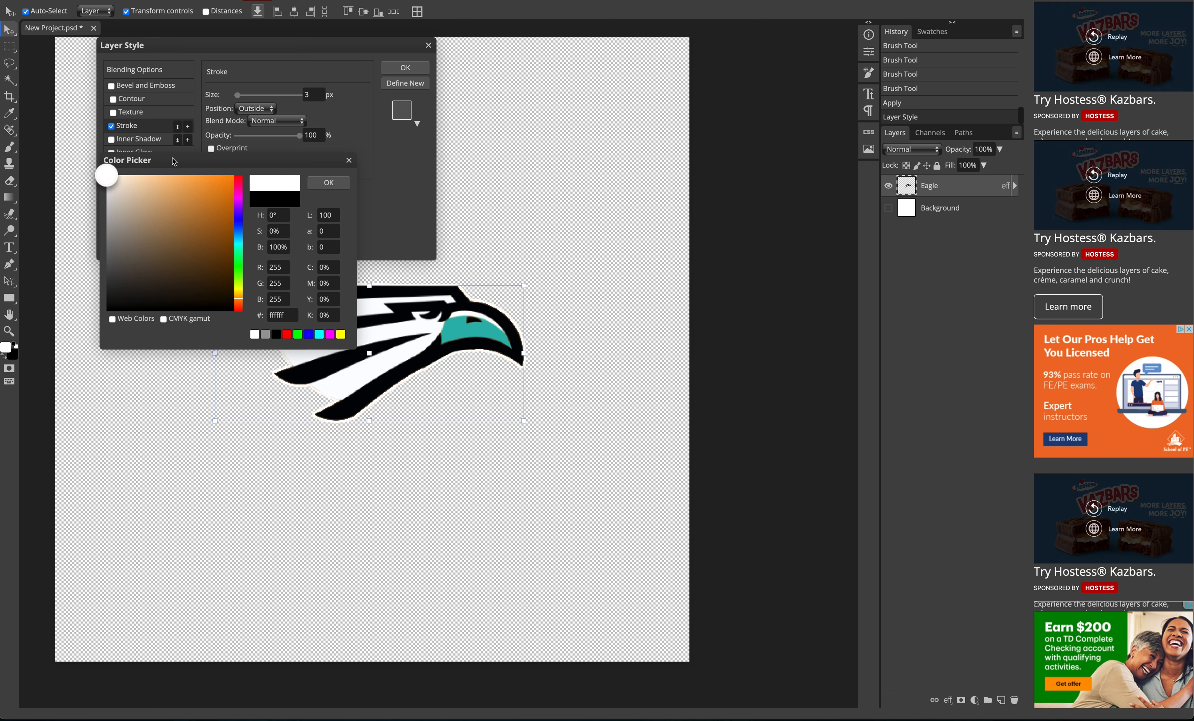
left_click(332, 183)
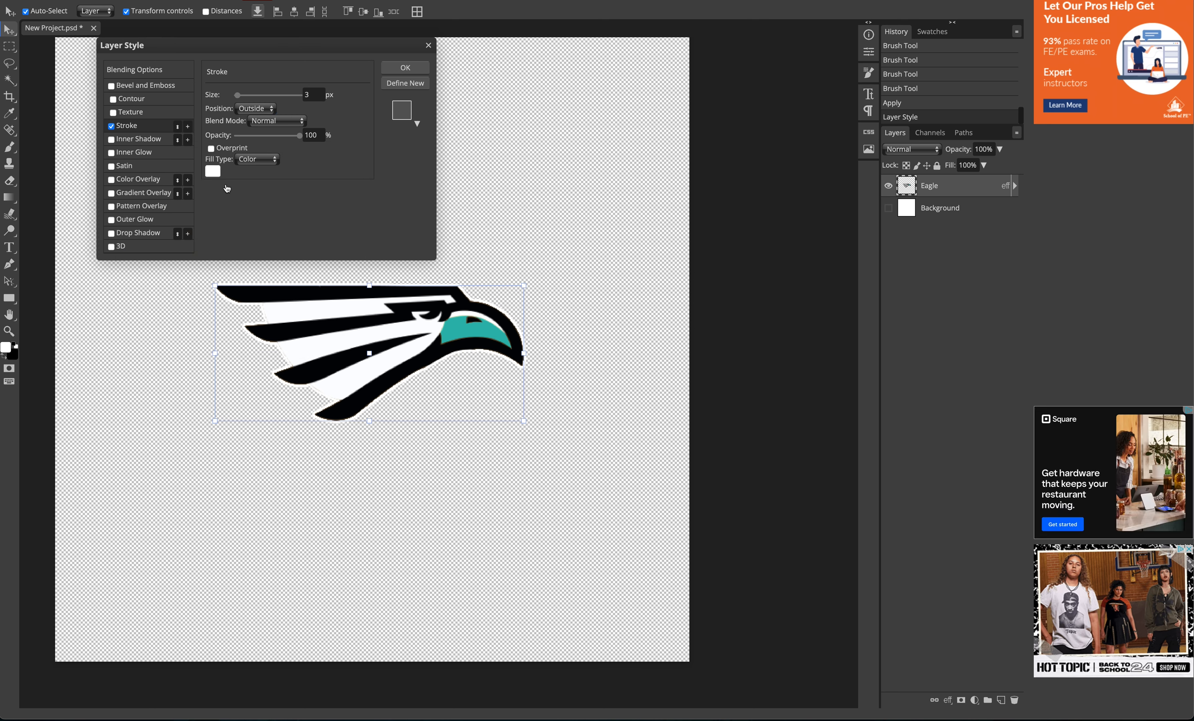
Try an orange stroke colour (e0a054) and return it to white (ffffff).
left_click(212, 171)
mouse_move(136, 188)
left_mouse_down()
mouse_move(127, 194)
mouse_move(187, 213)
mouse_move(132, 211)
mouse_move(197, 196)
left_mouse_up()
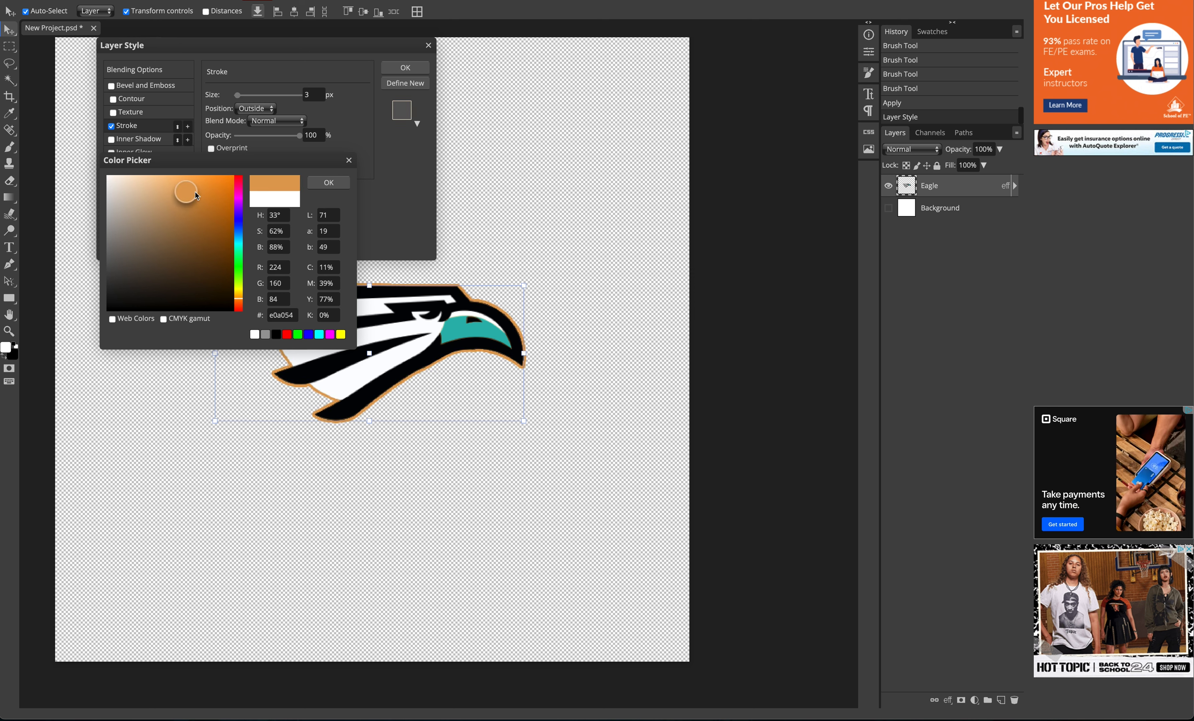
left_click_drag(121, 183, 94, 173)
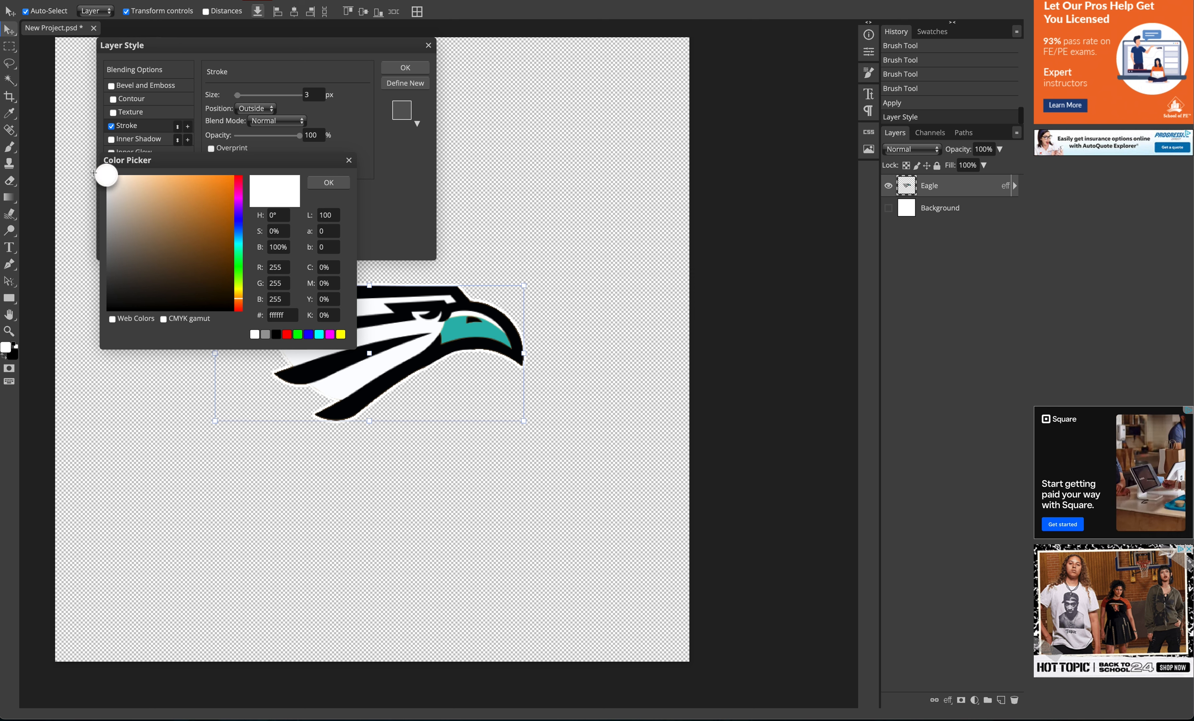
left_click(328, 184)
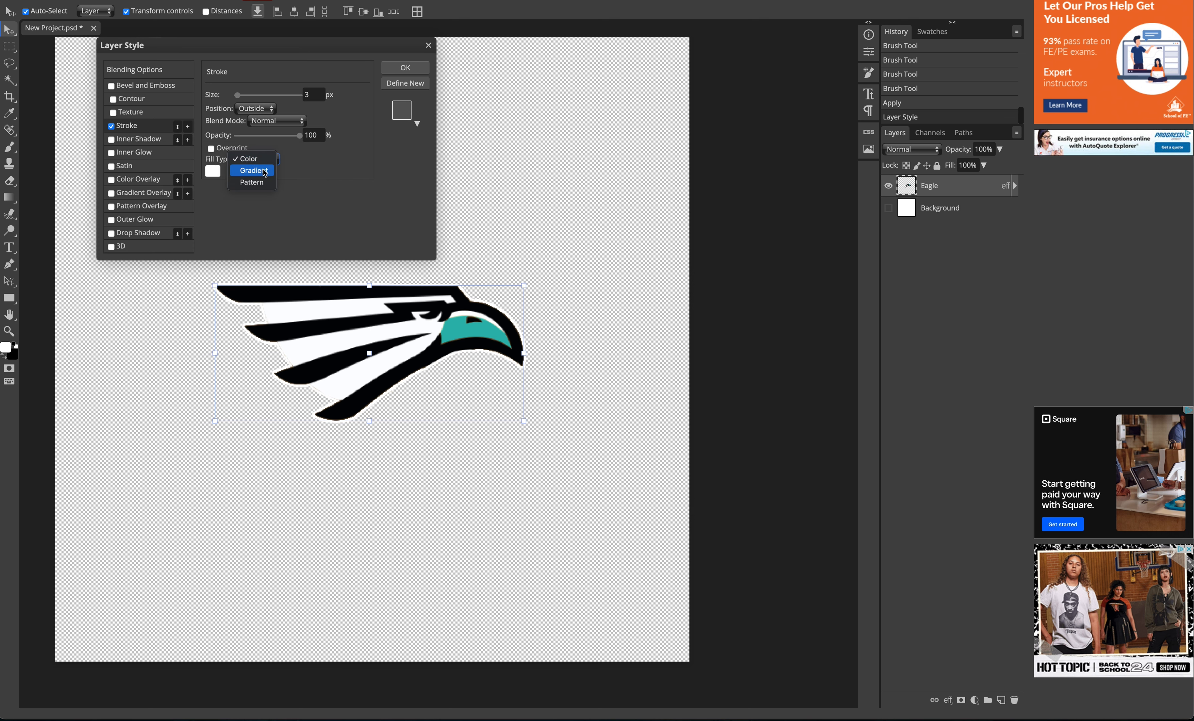
Try a Gradient fill for the stroke, switching its style to Radial and back to Linear.
left_click(262, 175)
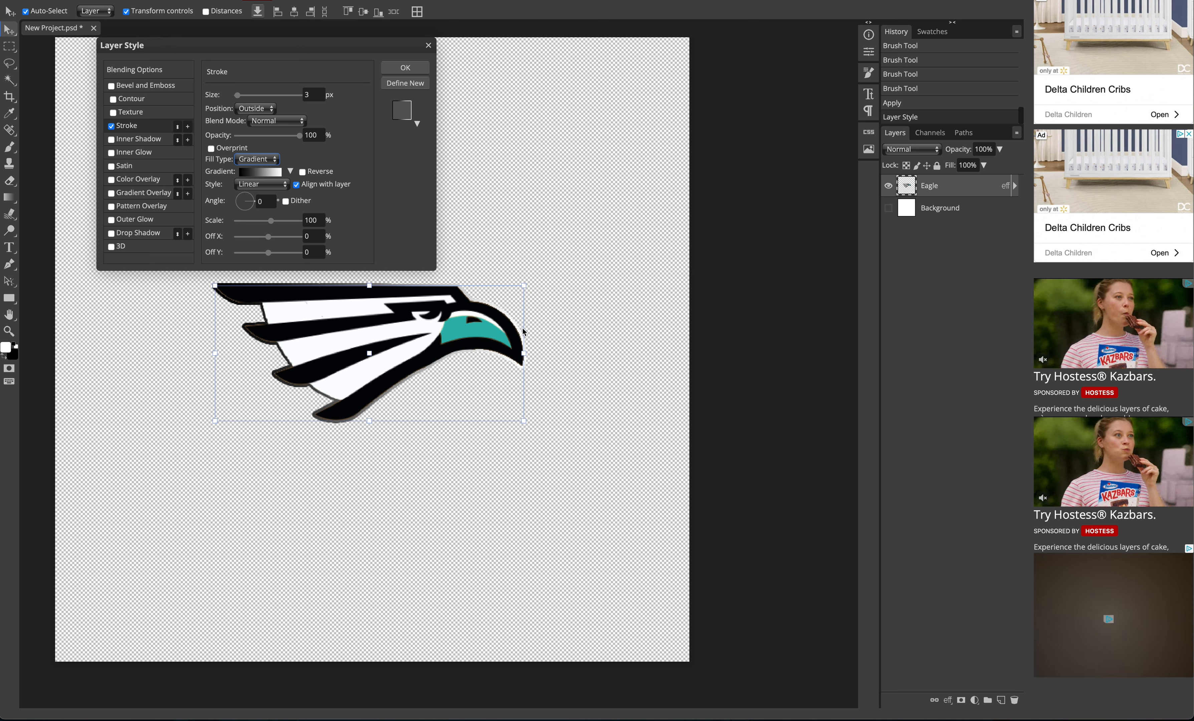
left_click(285, 189)
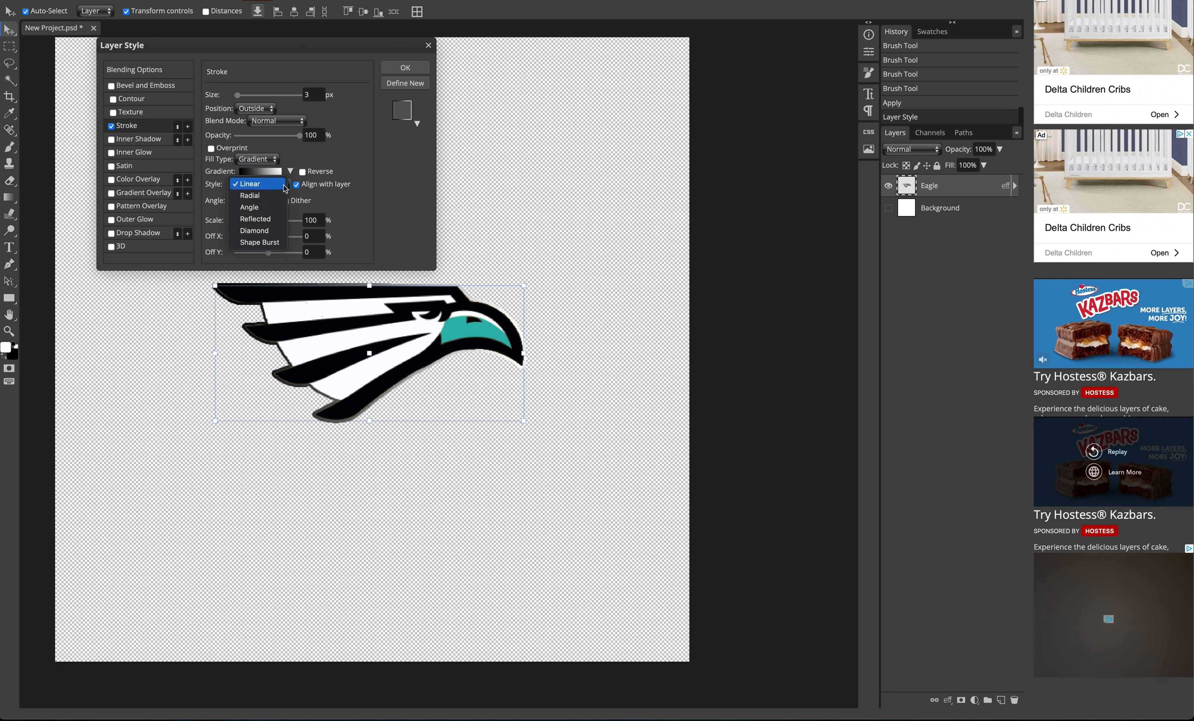
left_click(268, 196)
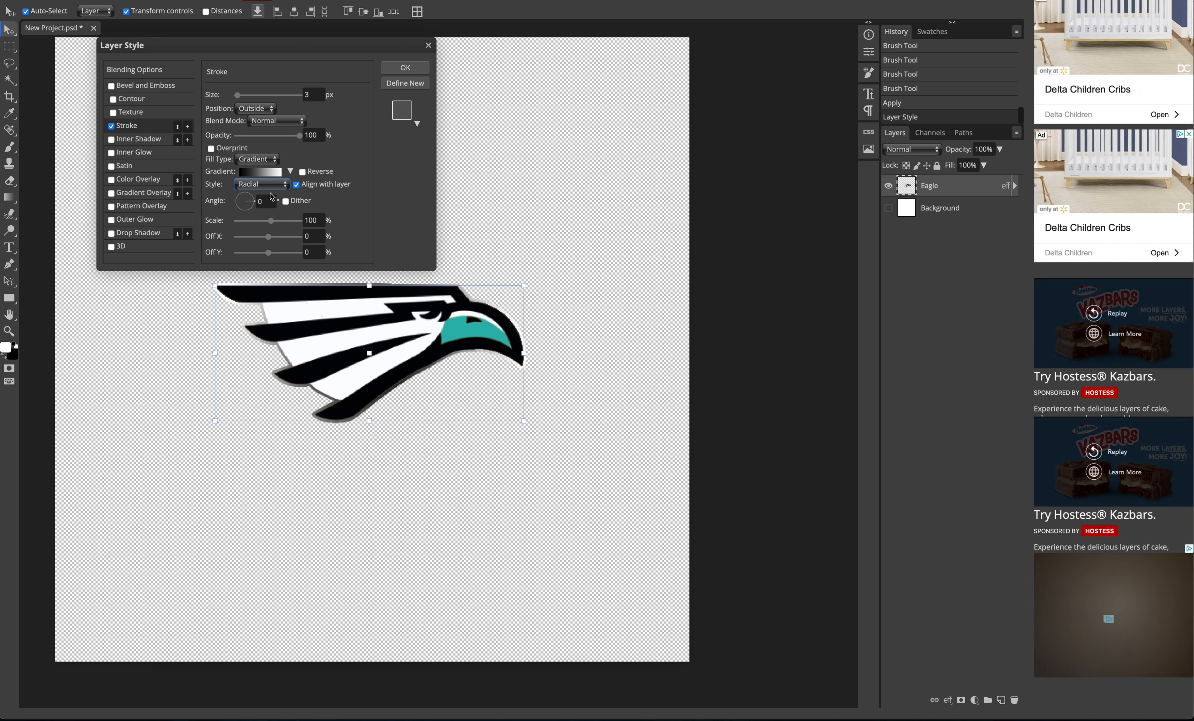
left_click(274, 190)
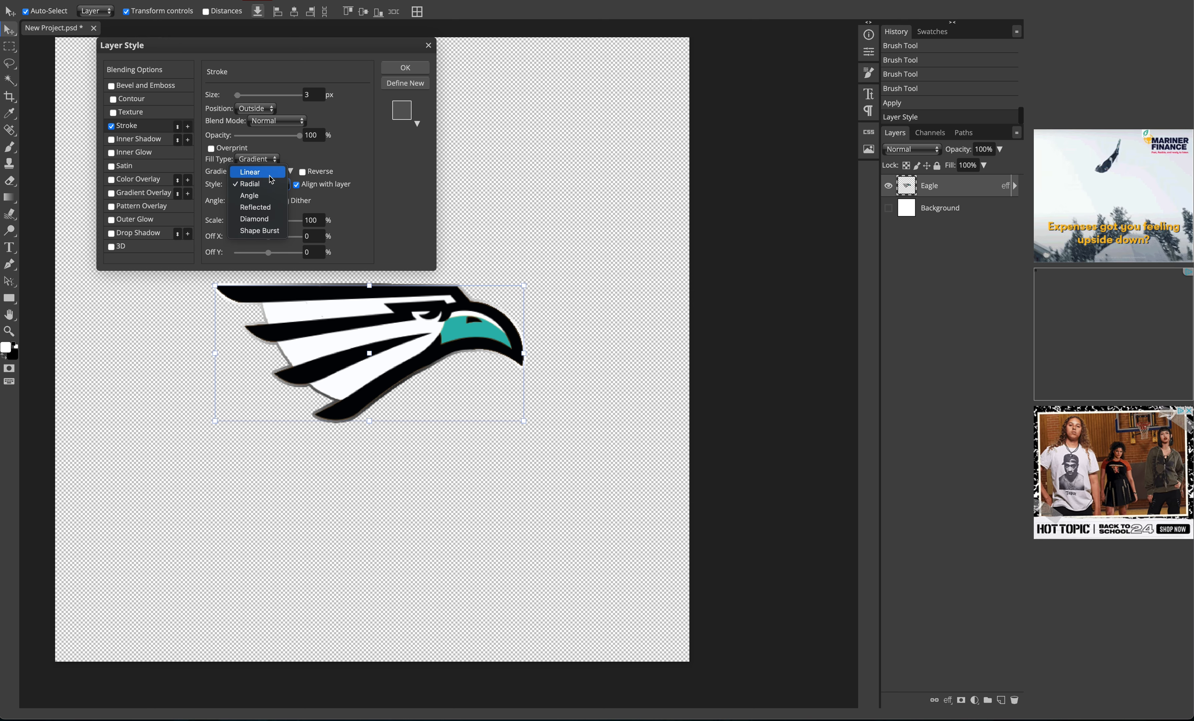
left_click(270, 178)
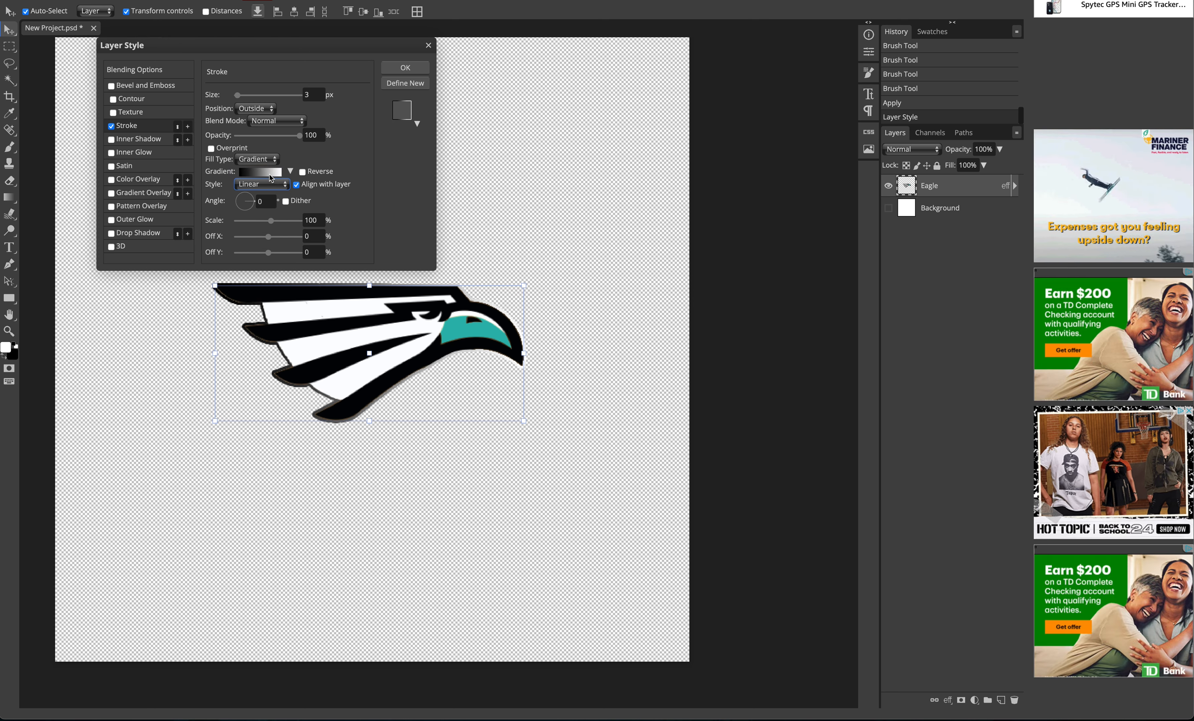
Try a Pattern fill for the stroke and return the fill type to Color.
left_click(266, 162)
left_click(262, 170)
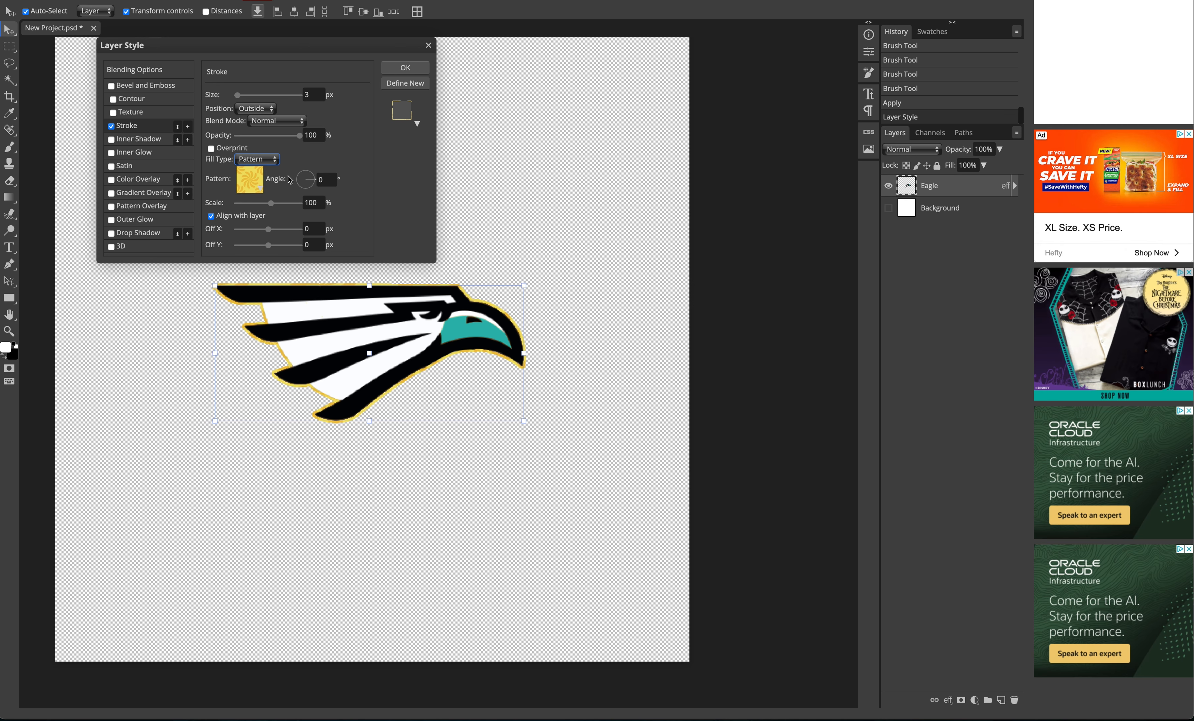
left_click(289, 179)
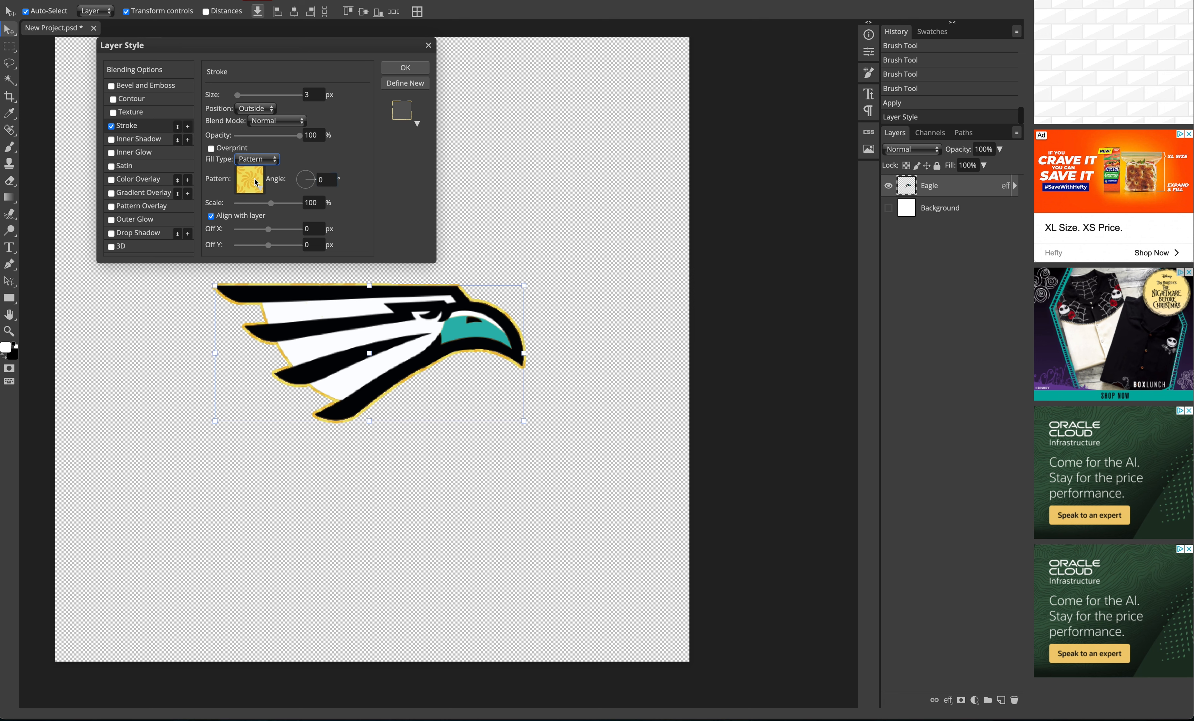
left_click(263, 160)
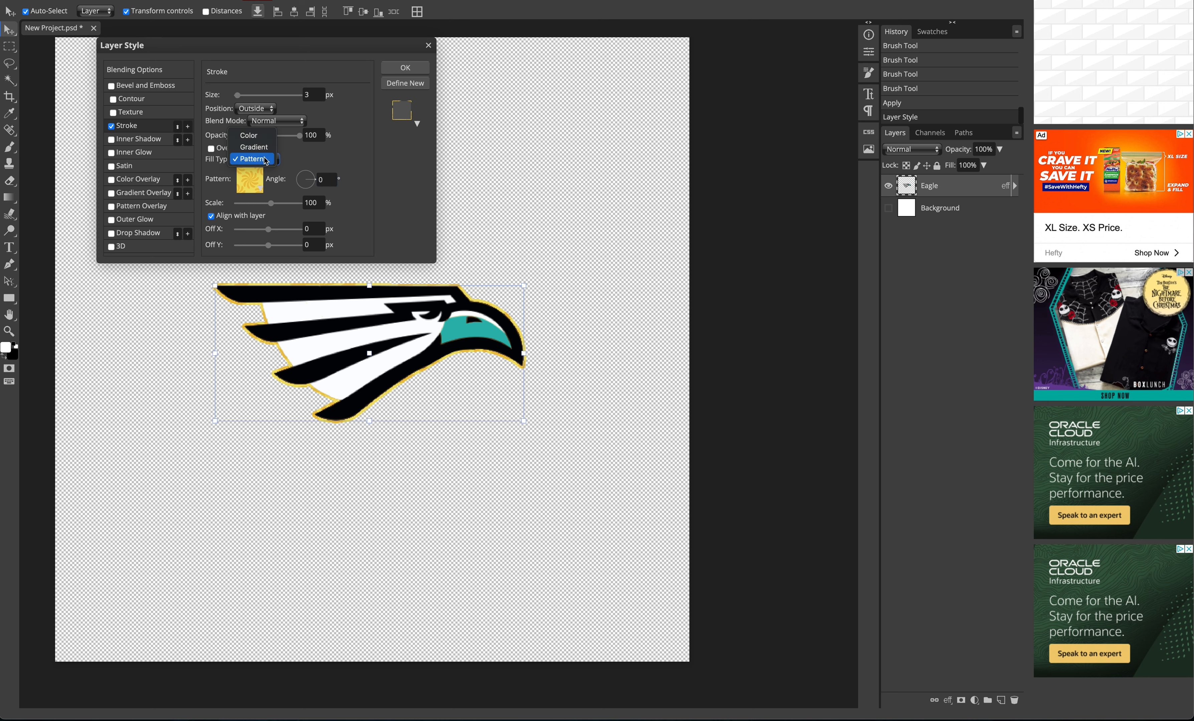
left_click(249, 136)
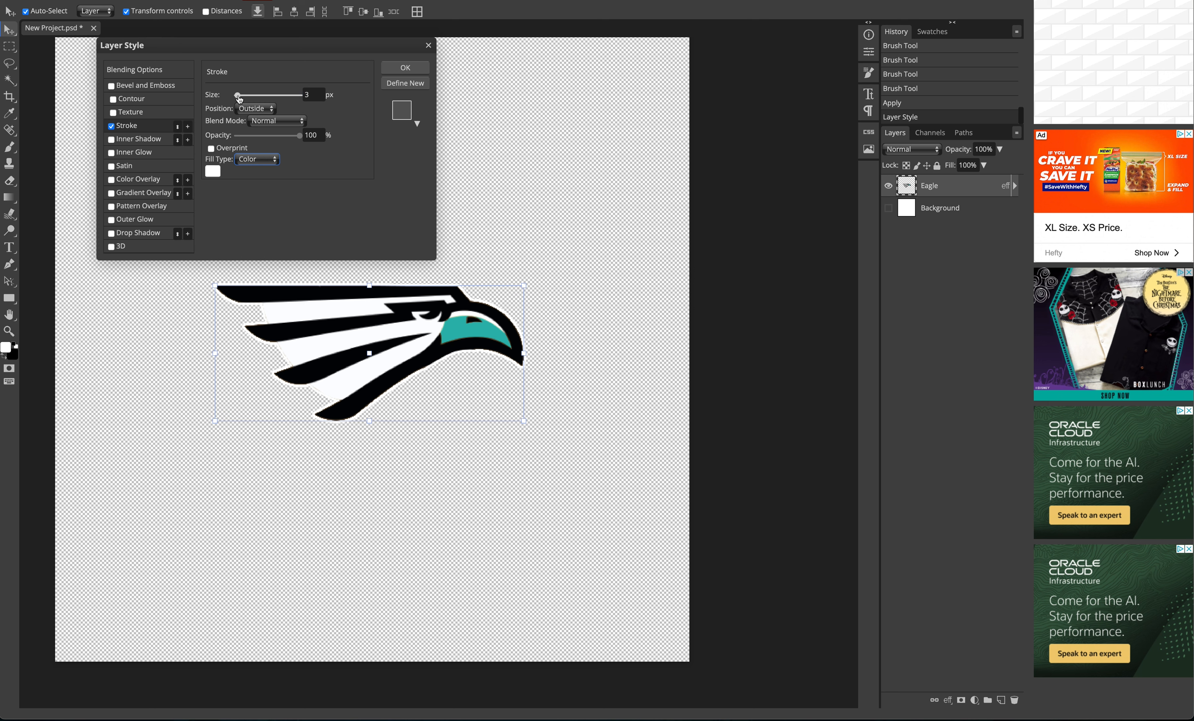
Thicken the white stroke and scale the outlined eagle up to about 163% on the canvas.
left_click_drag(239, 99, 242, 98)
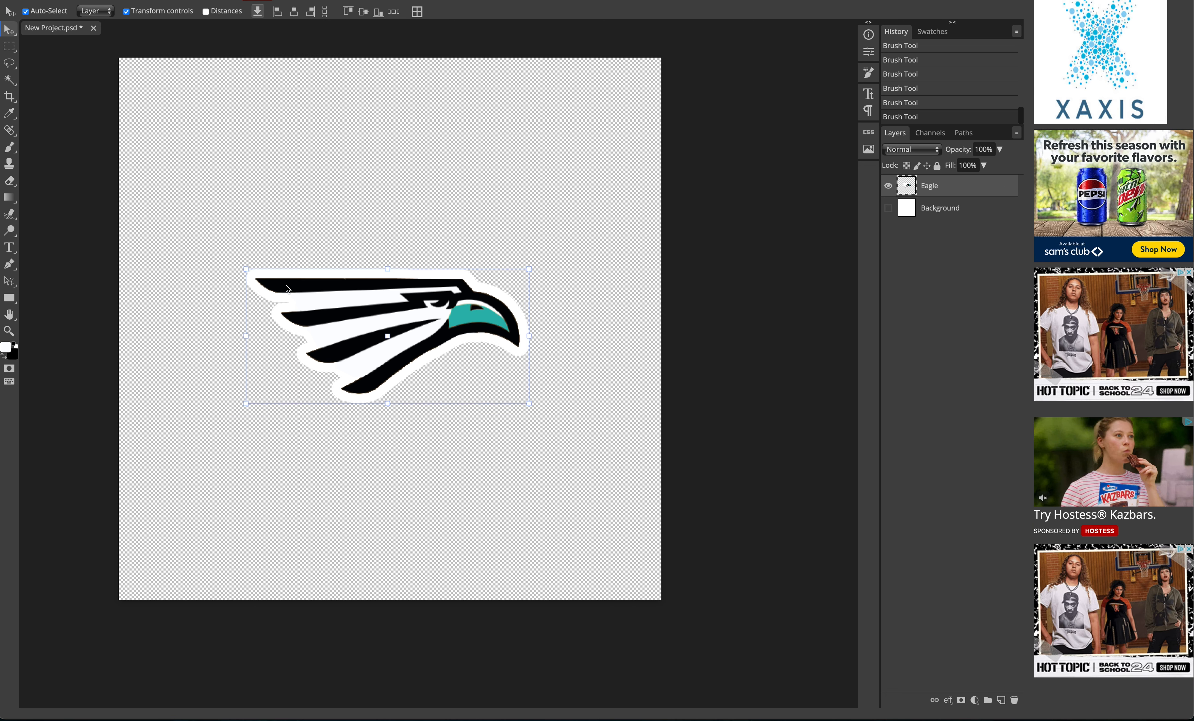
left_click_drag(247, 271, 157, 227)
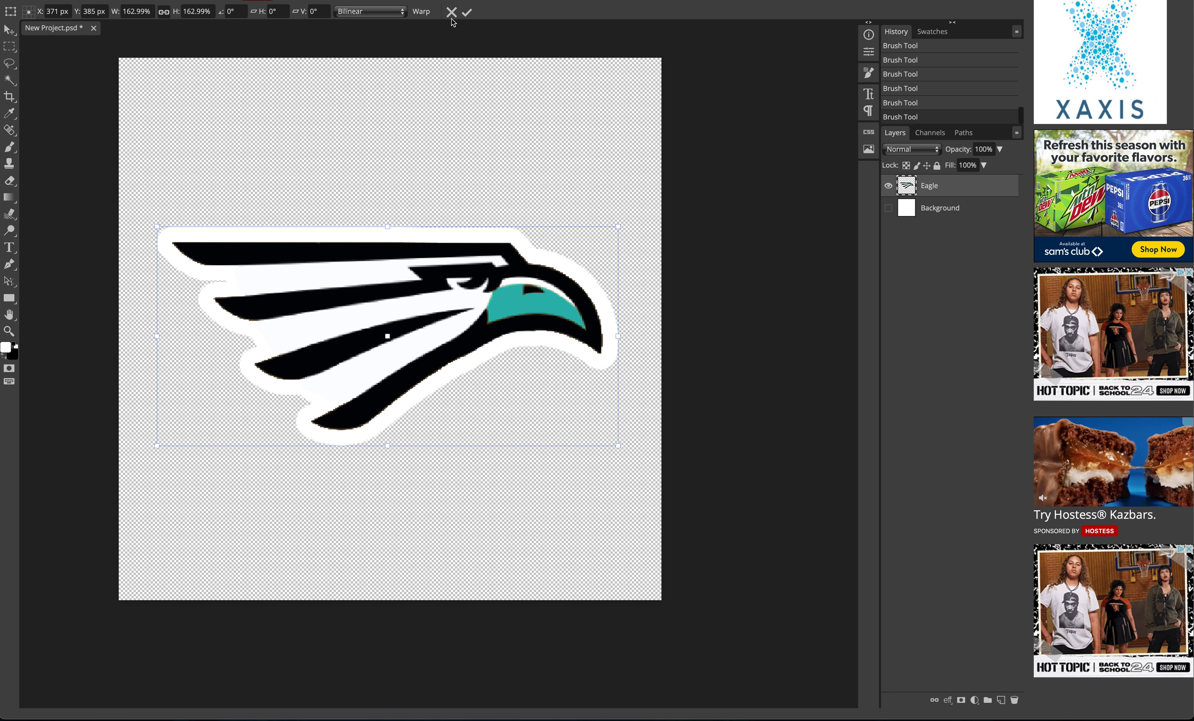
left_click(467, 13)
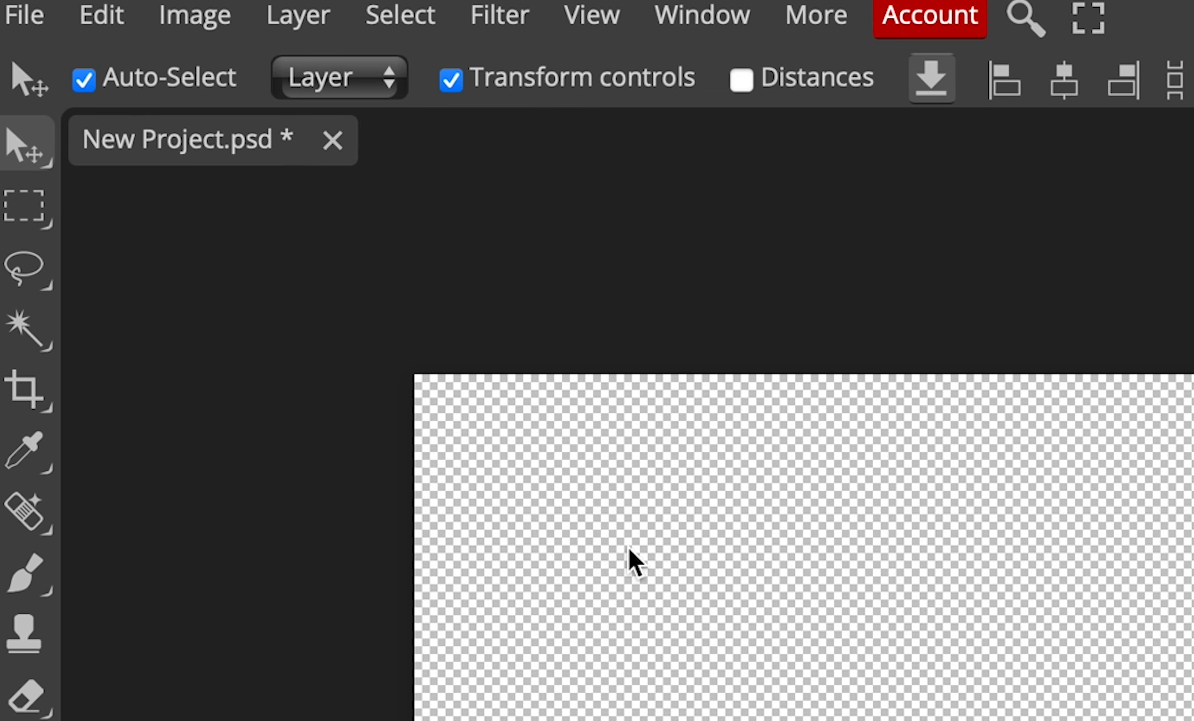
Export the logo as the PNG file New Project at 750 by 750 px, 250 DPI and 100% quality.
left_click(26, 19)
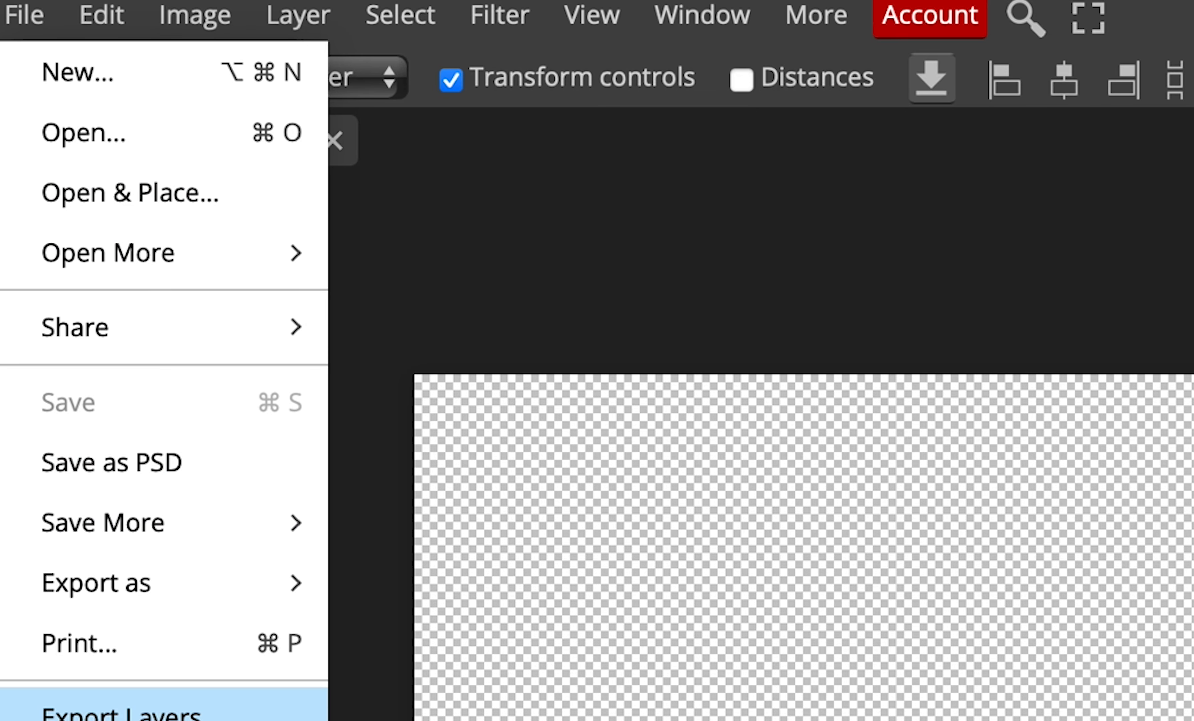
mouse_move(160, 600)
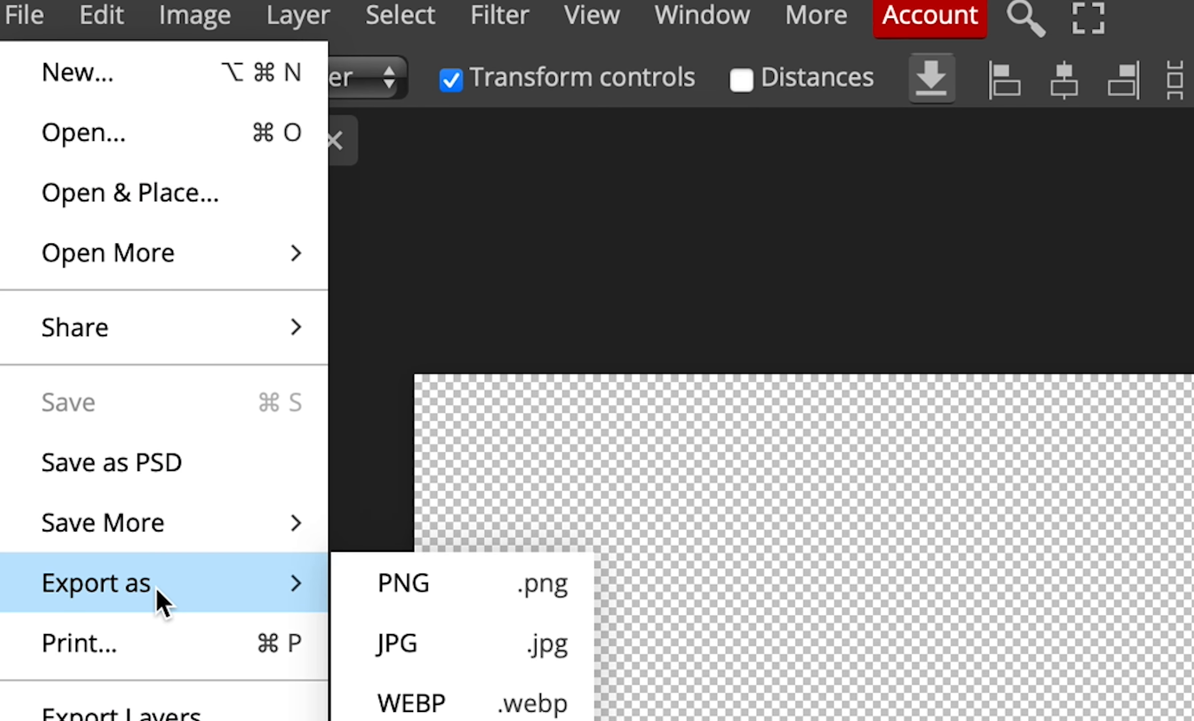
left_click(388, 587)
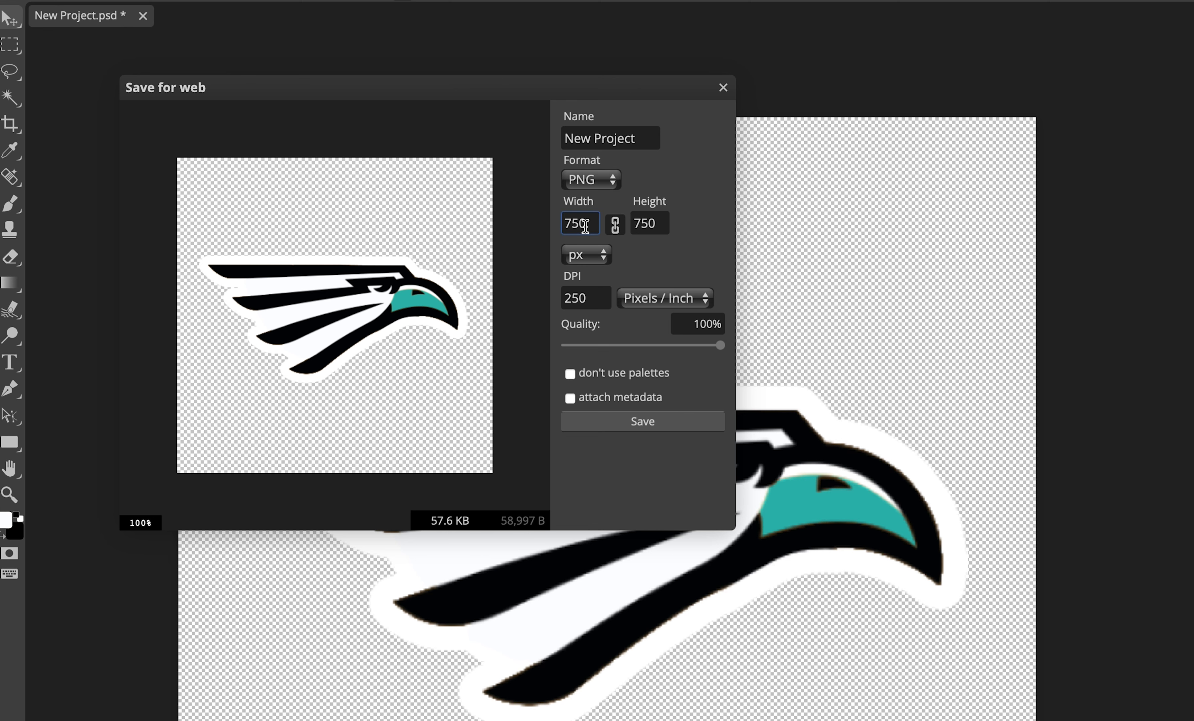
left_click(658, 218)
left_click(596, 299)
left_click(652, 422)
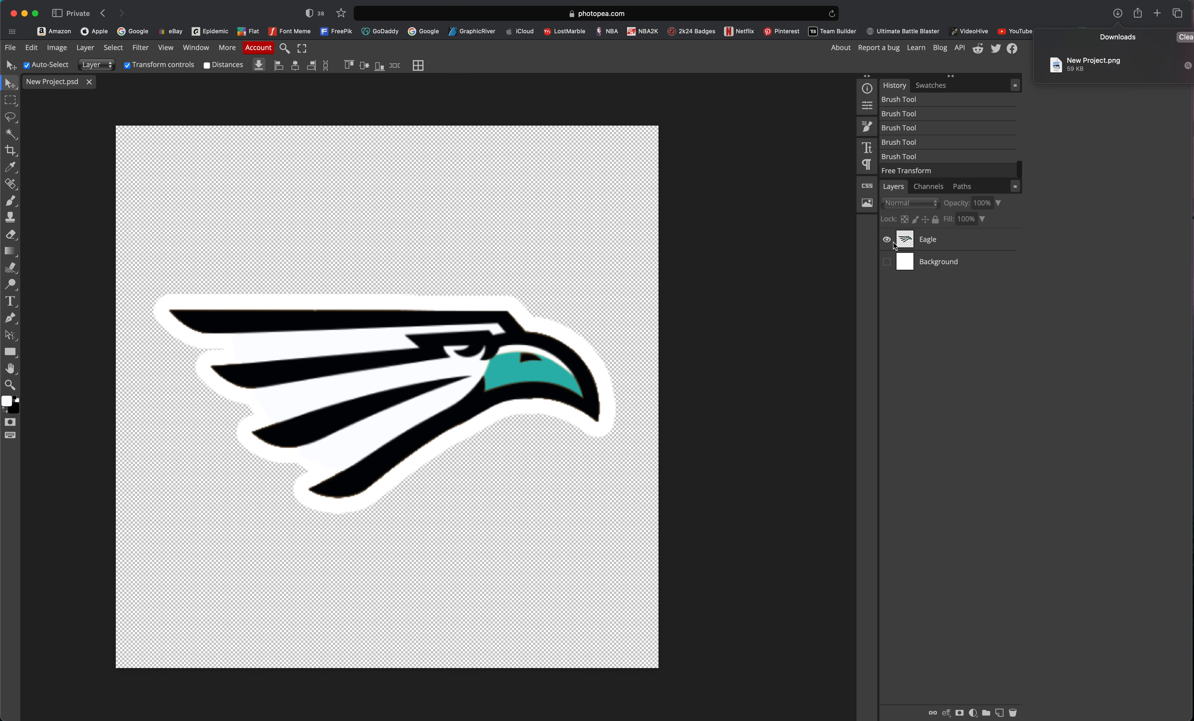
Hide the Eagle layer and add a new layer named Text above it.
left_click(894, 245)
left_click(887, 241)
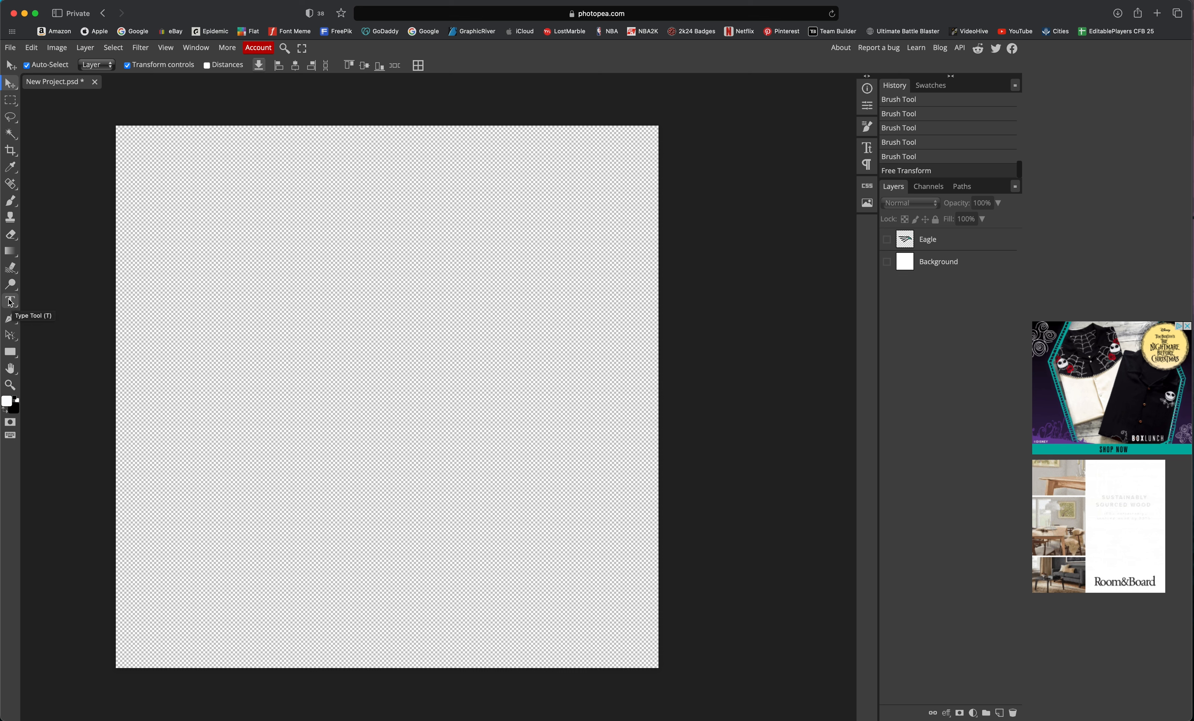
left_click(10, 302)
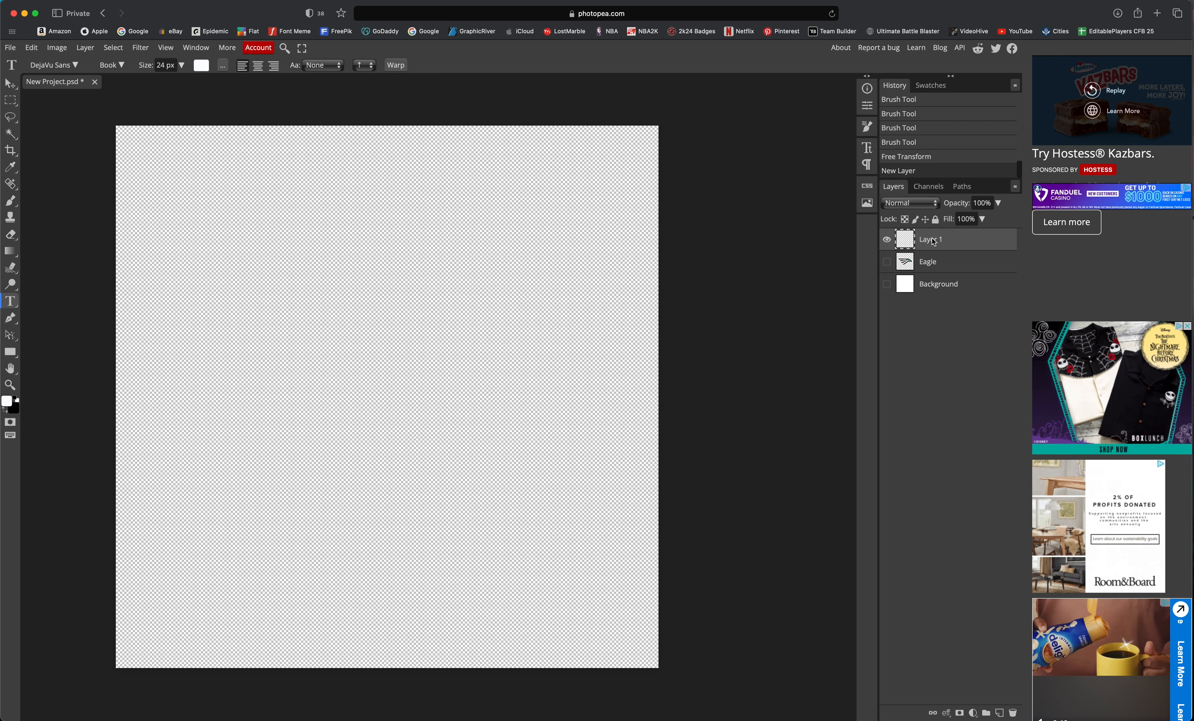
double_click(931, 239)
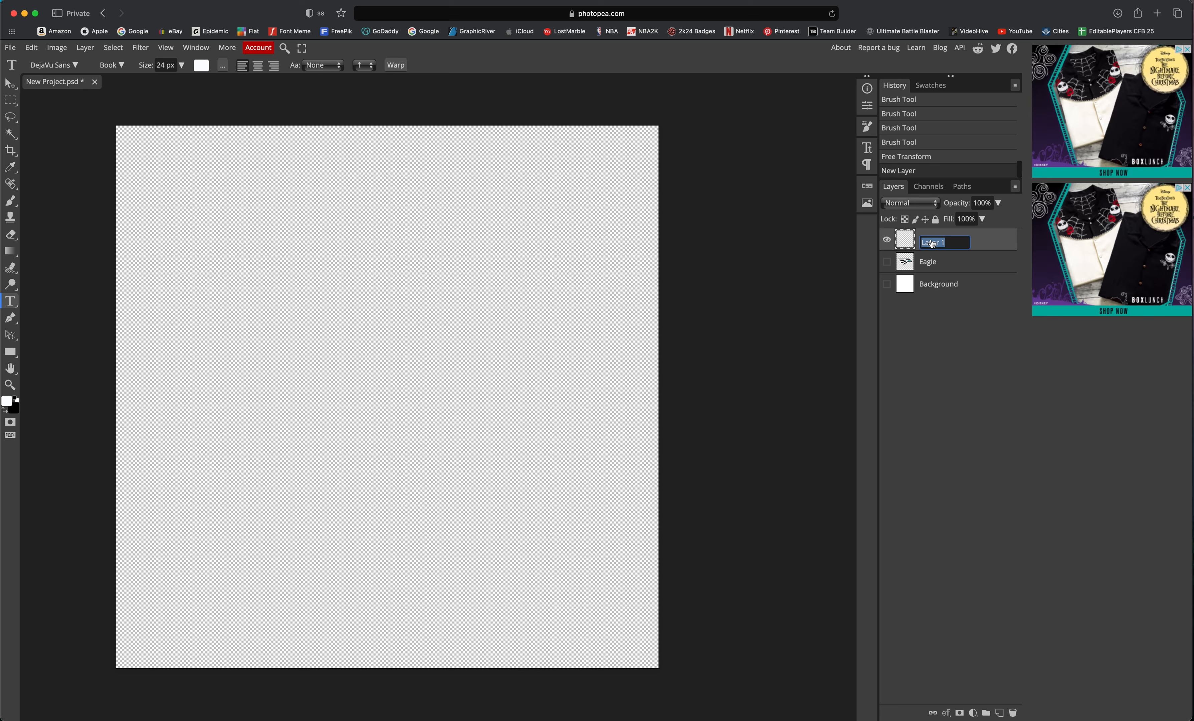
left_click(952, 303)
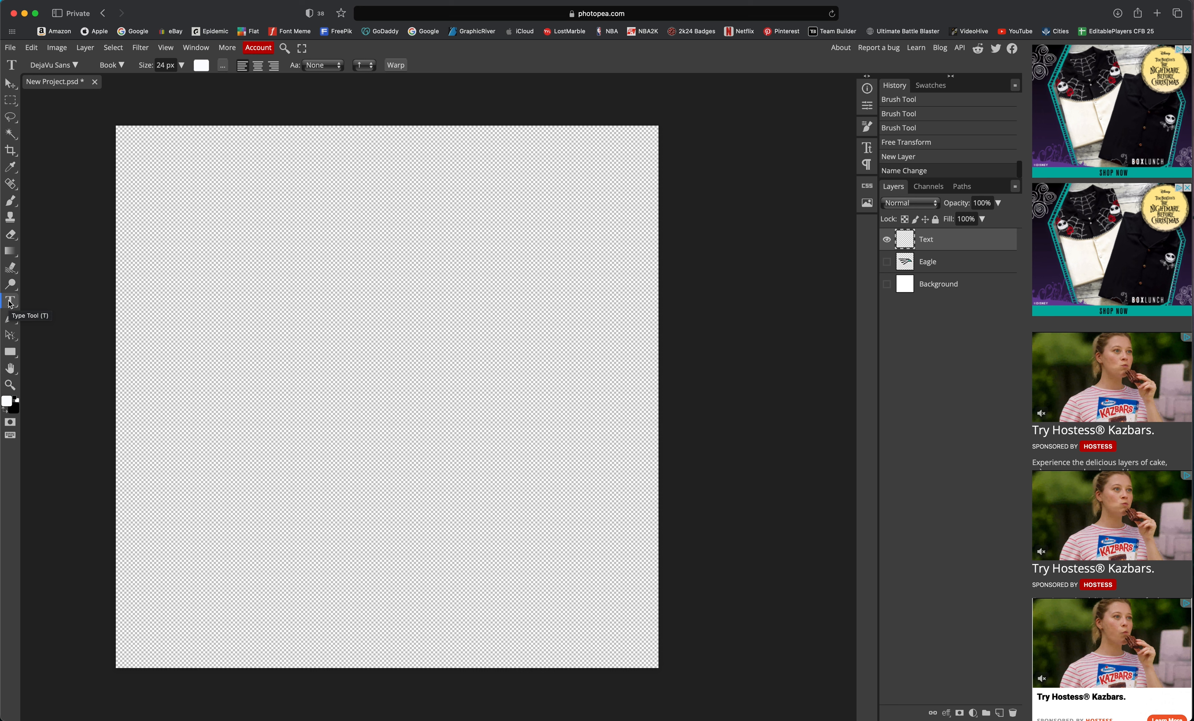
Add the white text EAGLES in DejaVu Sans at 24 px in the upper part of the canvas.
left_click(235, 290)
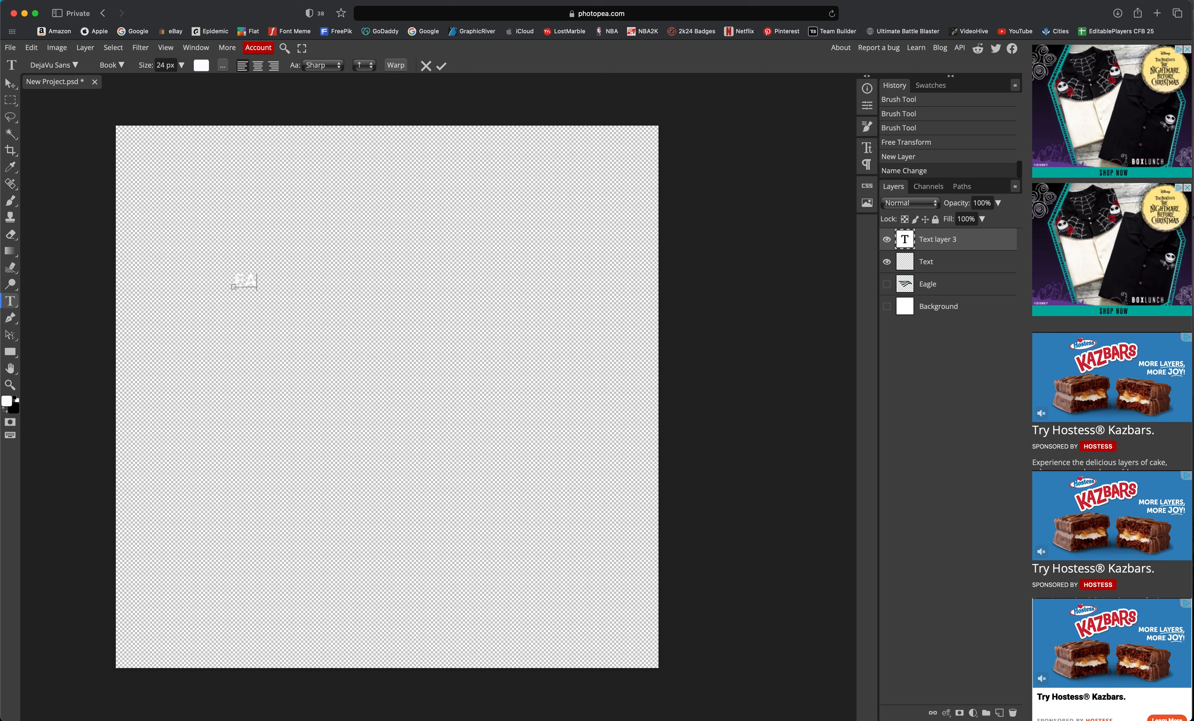
type("EAGLES")
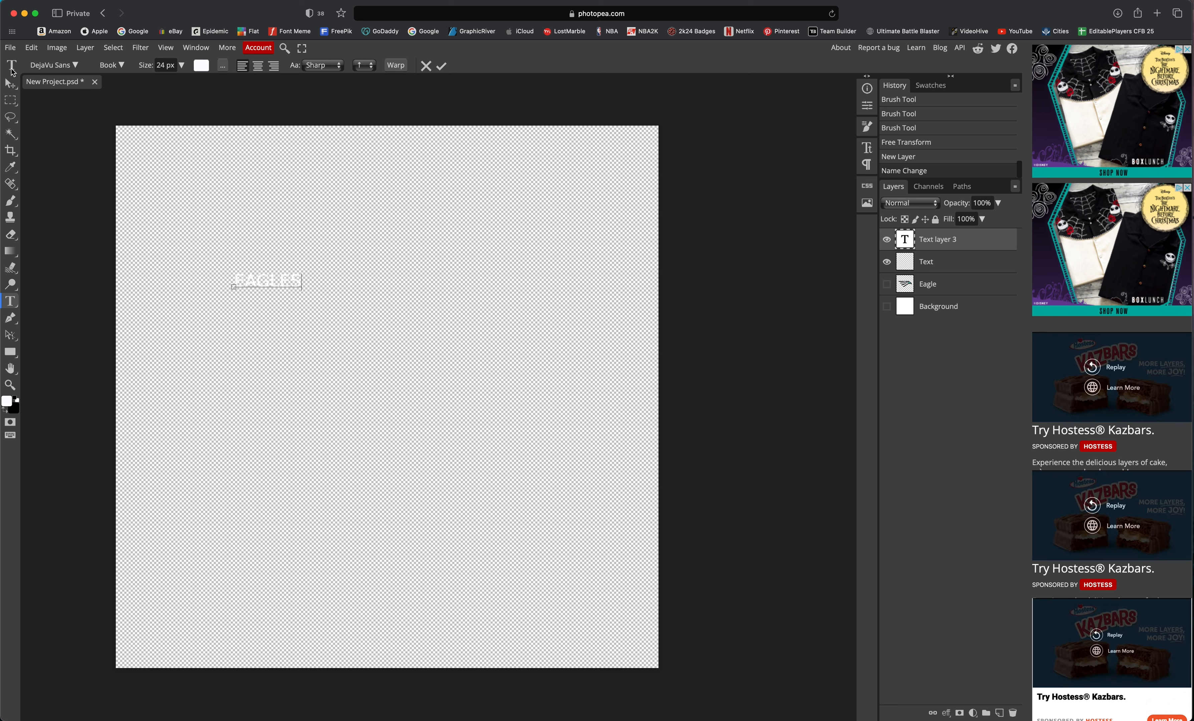
left_click(11, 85)
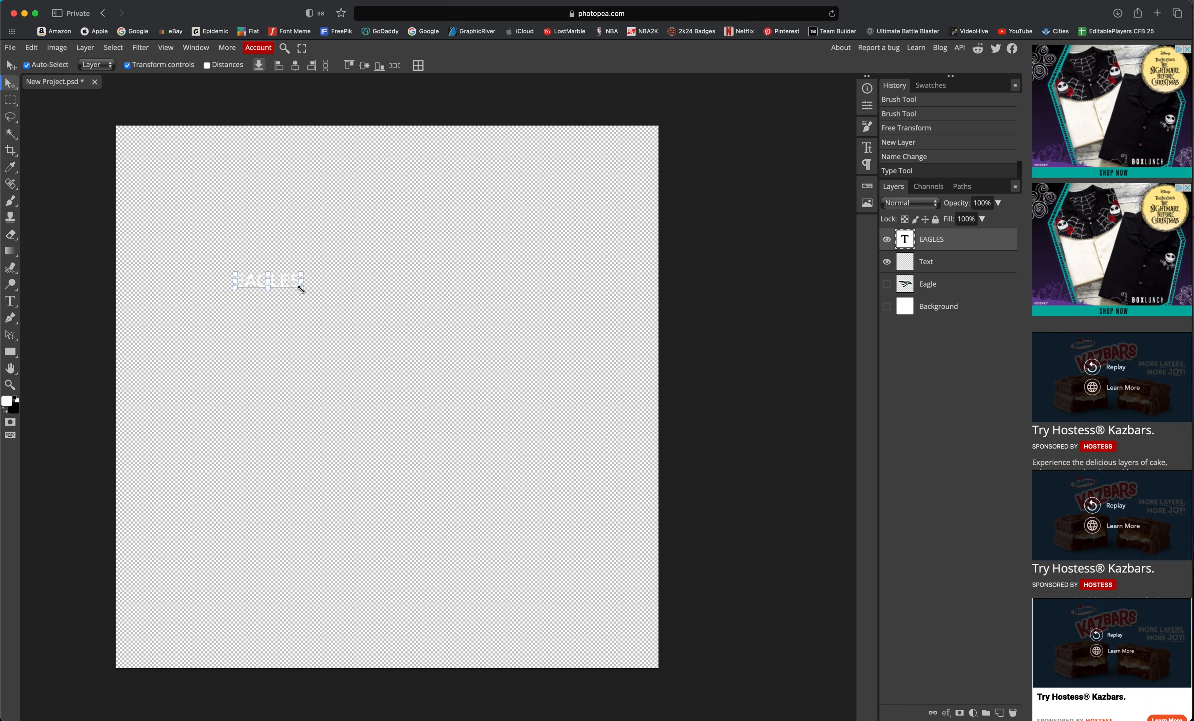
Scale the EAGLES text up to about 133 px and centre it horizontally on the canvas.
left_click_drag(301, 289, 454, 377)
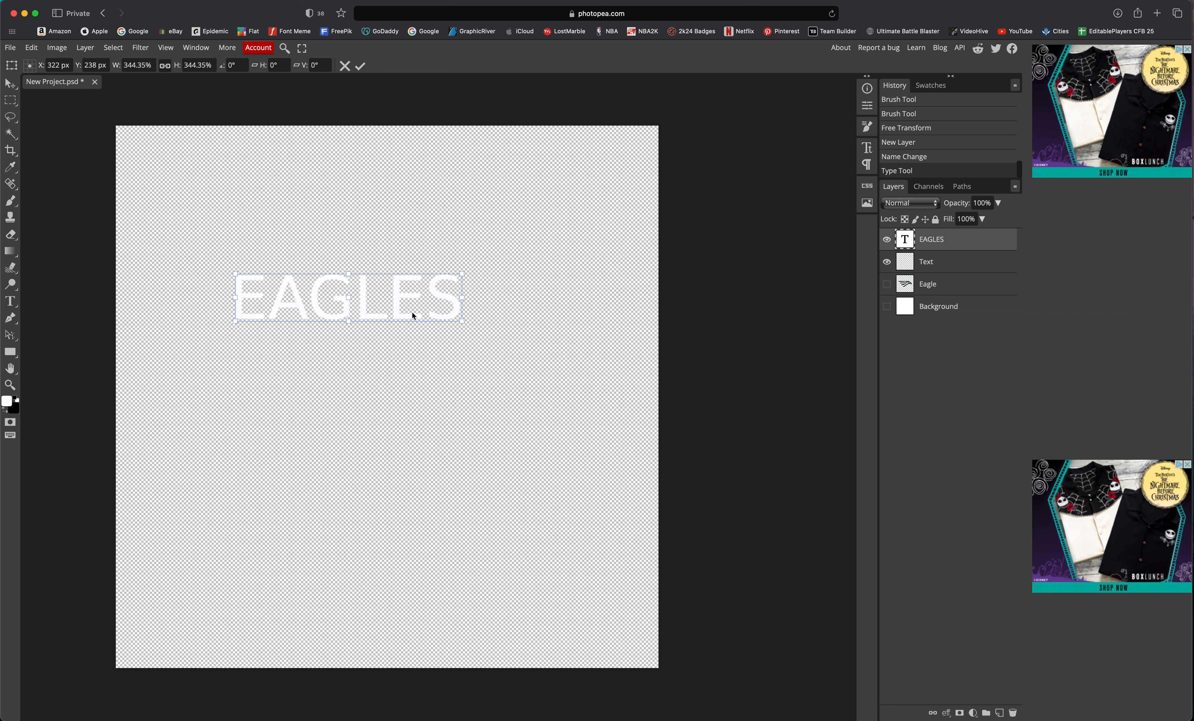
left_click(360, 70)
left_click_drag(463, 321, 604, 423)
left_click_drag(492, 287, 468, 318)
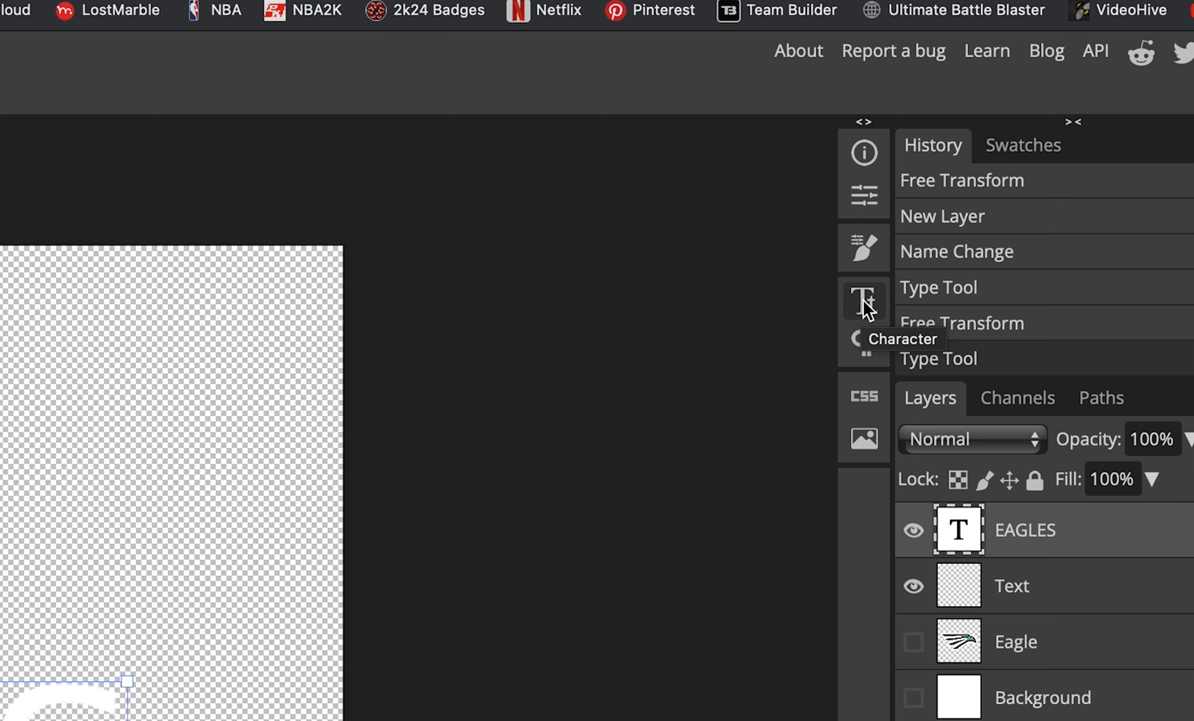
Set the EAGLES text colour to black (000000) in its character settings and deselect the text.
left_click(866, 314)
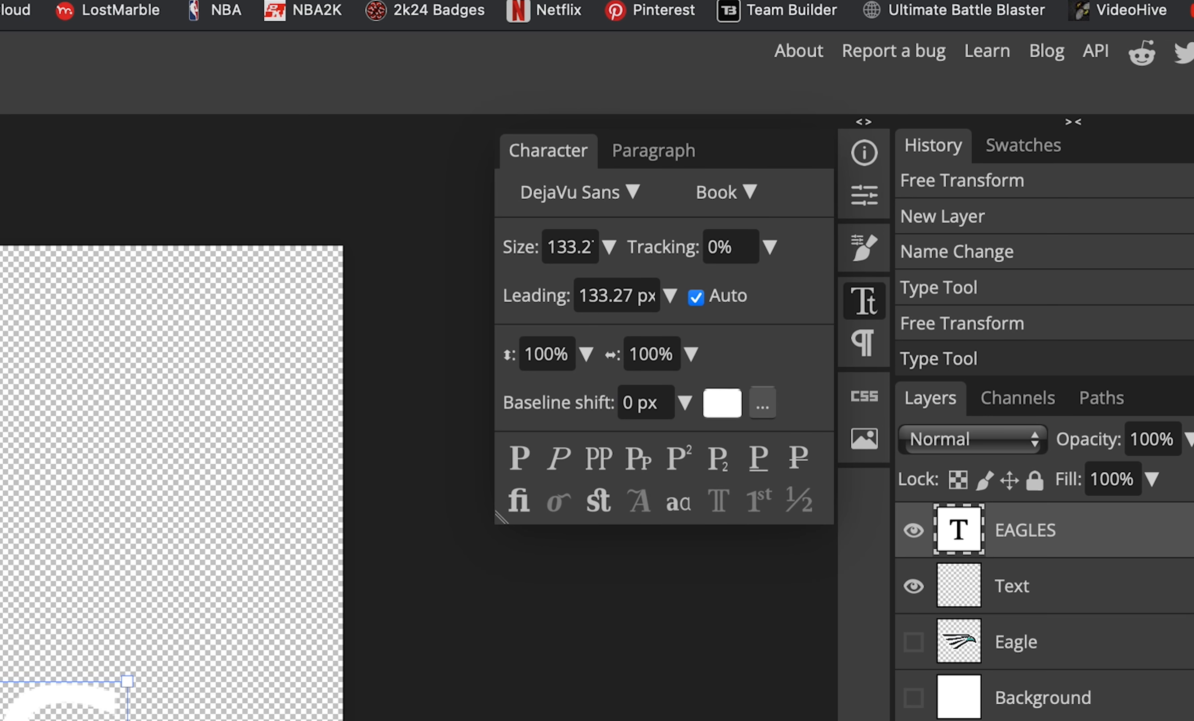
left_click(865, 304)
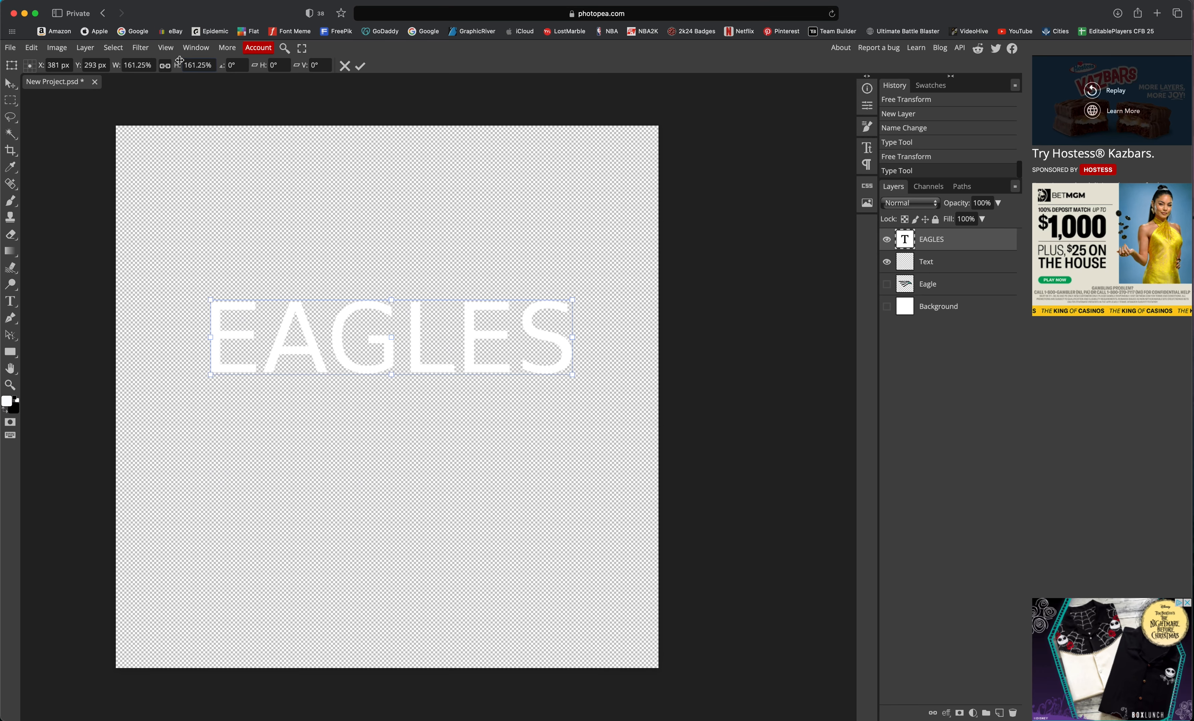
left_click(195, 48)
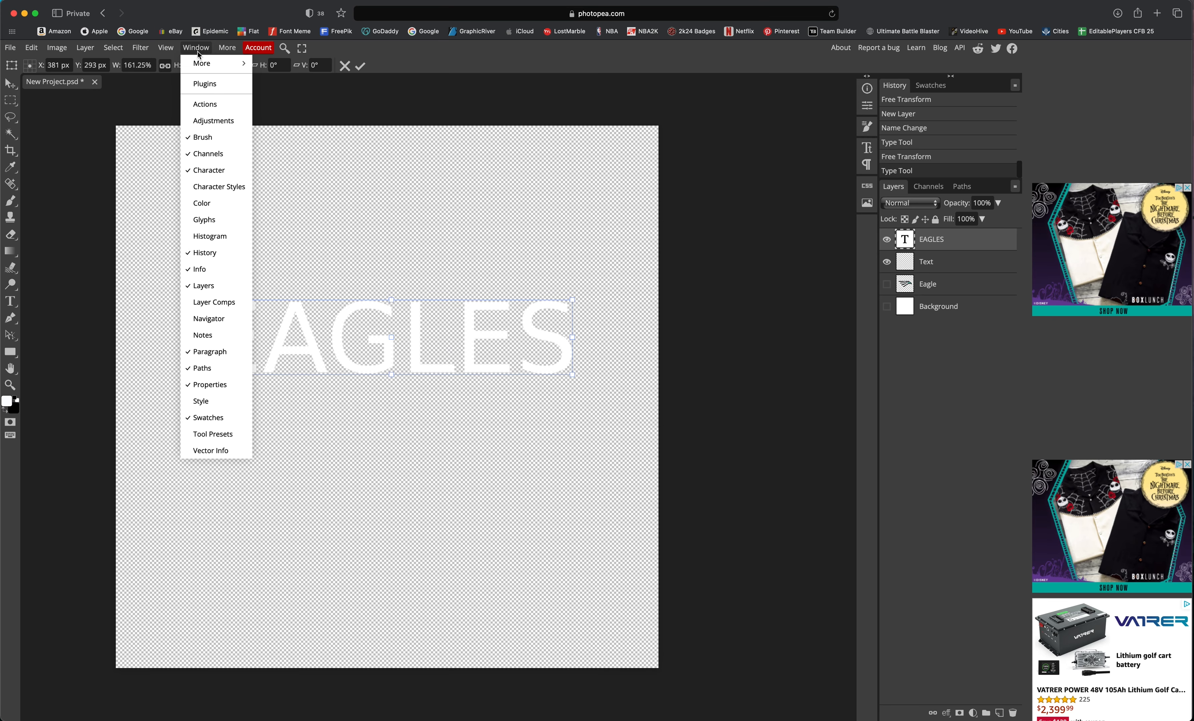
left_click(210, 171)
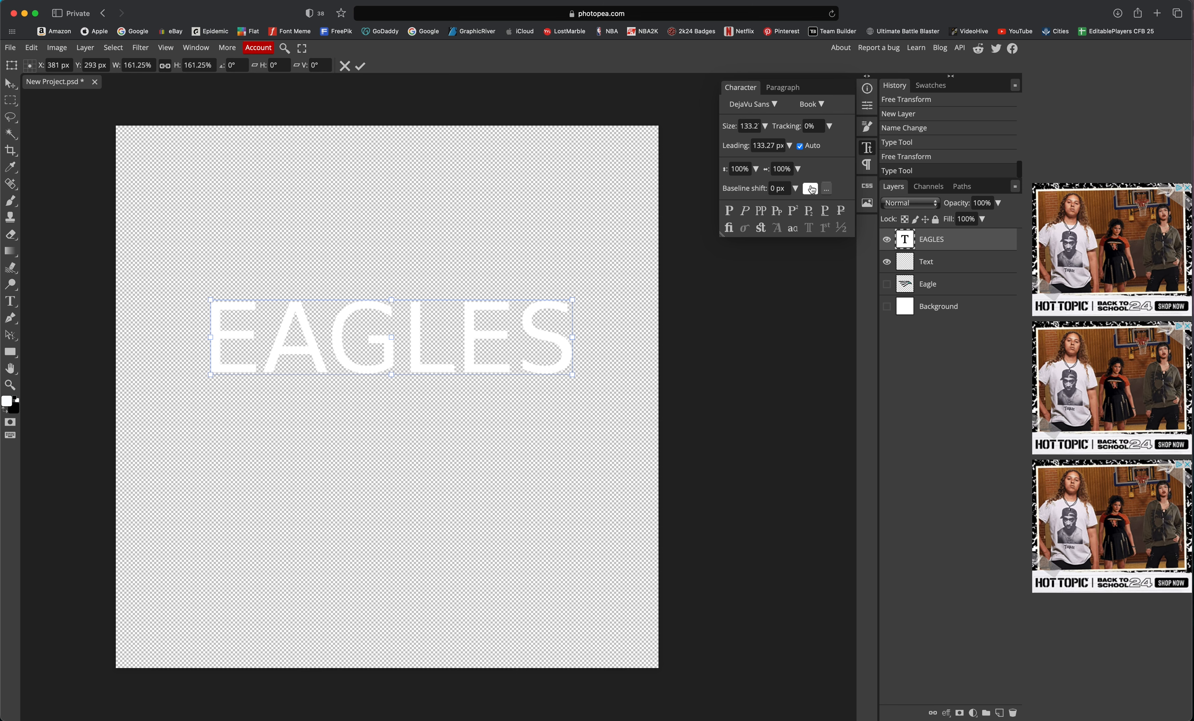
left_click(812, 191)
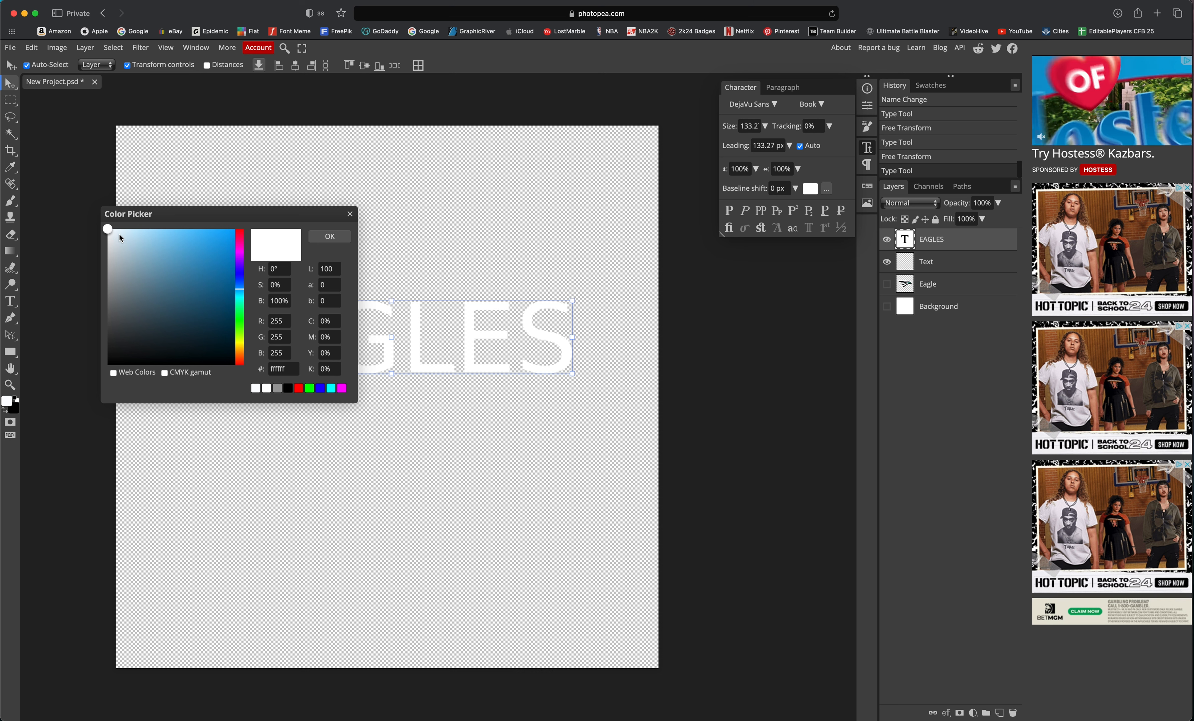
left_click_drag(127, 238, 164, 383)
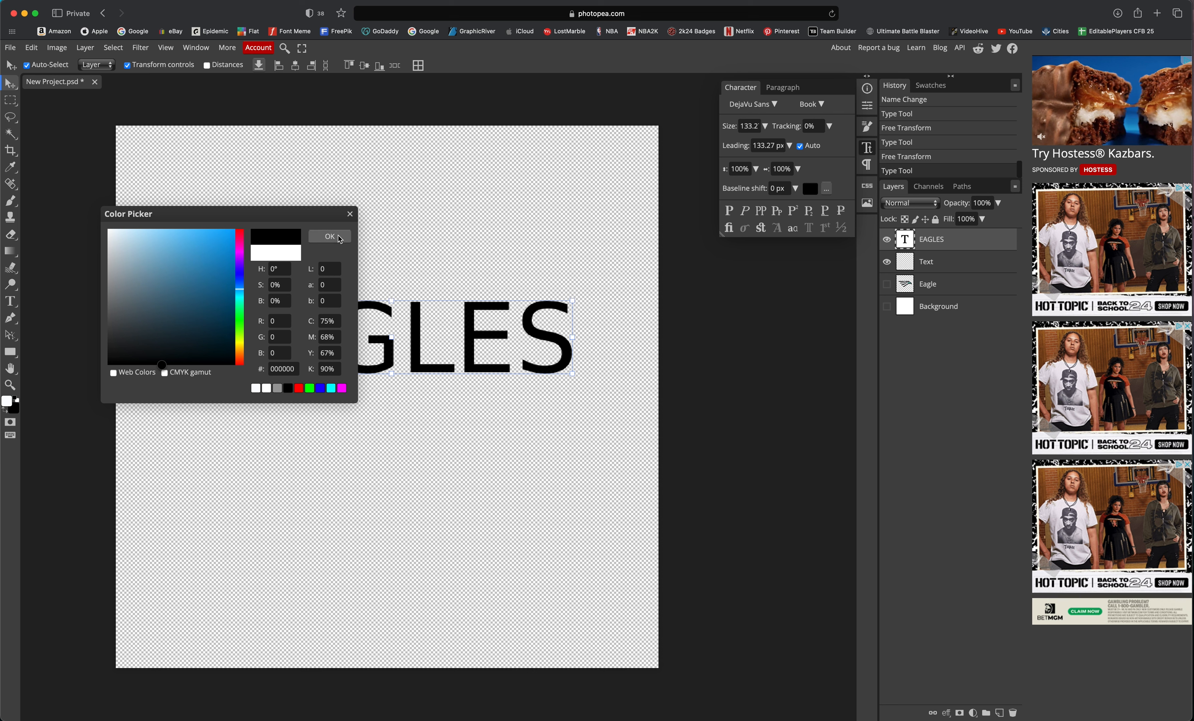
left_click(340, 238)
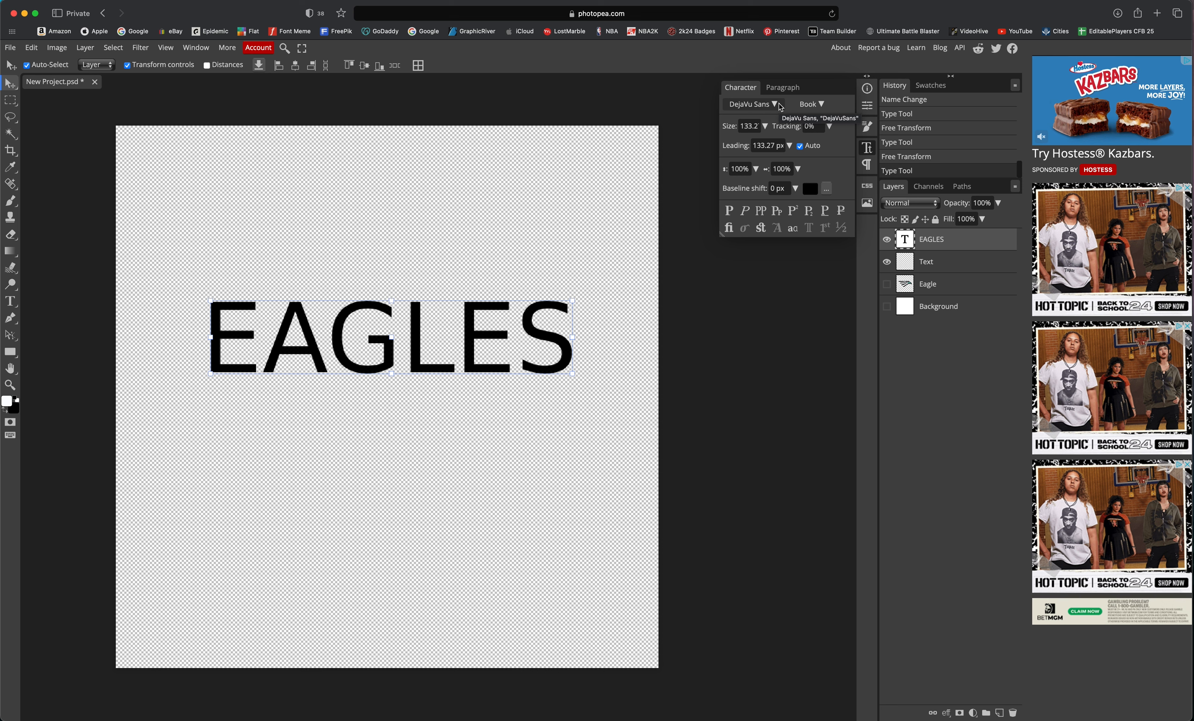
left_click(641, 115)
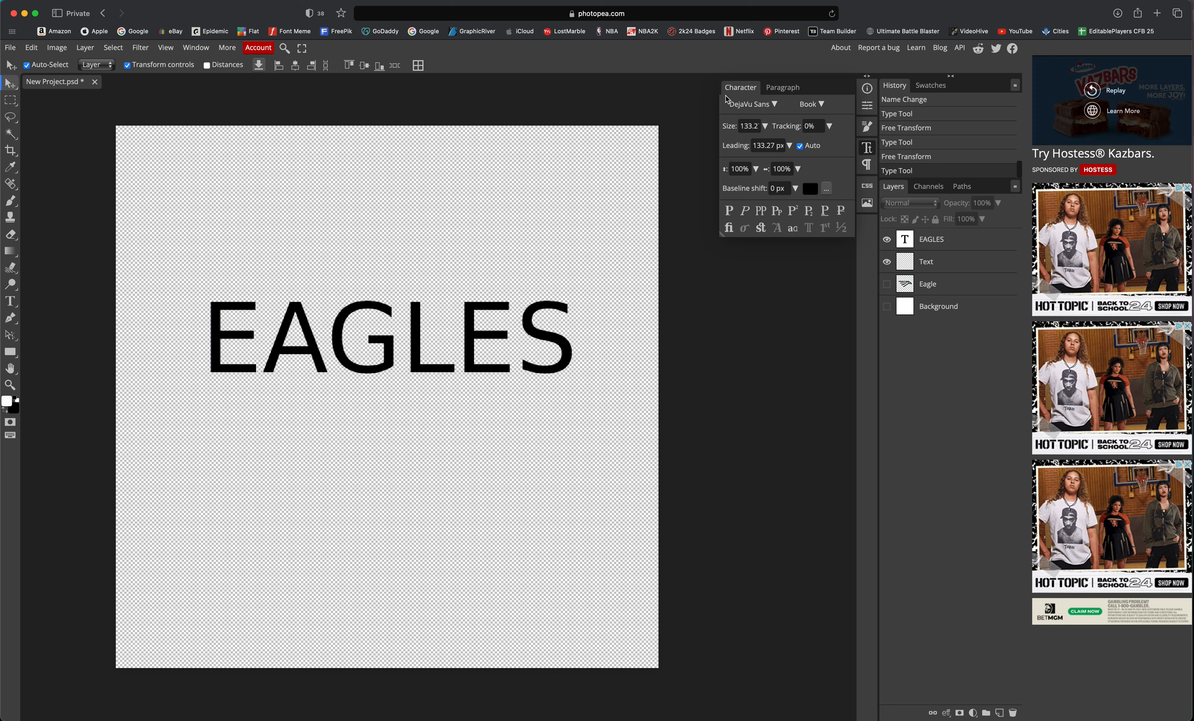
left_click(869, 152)
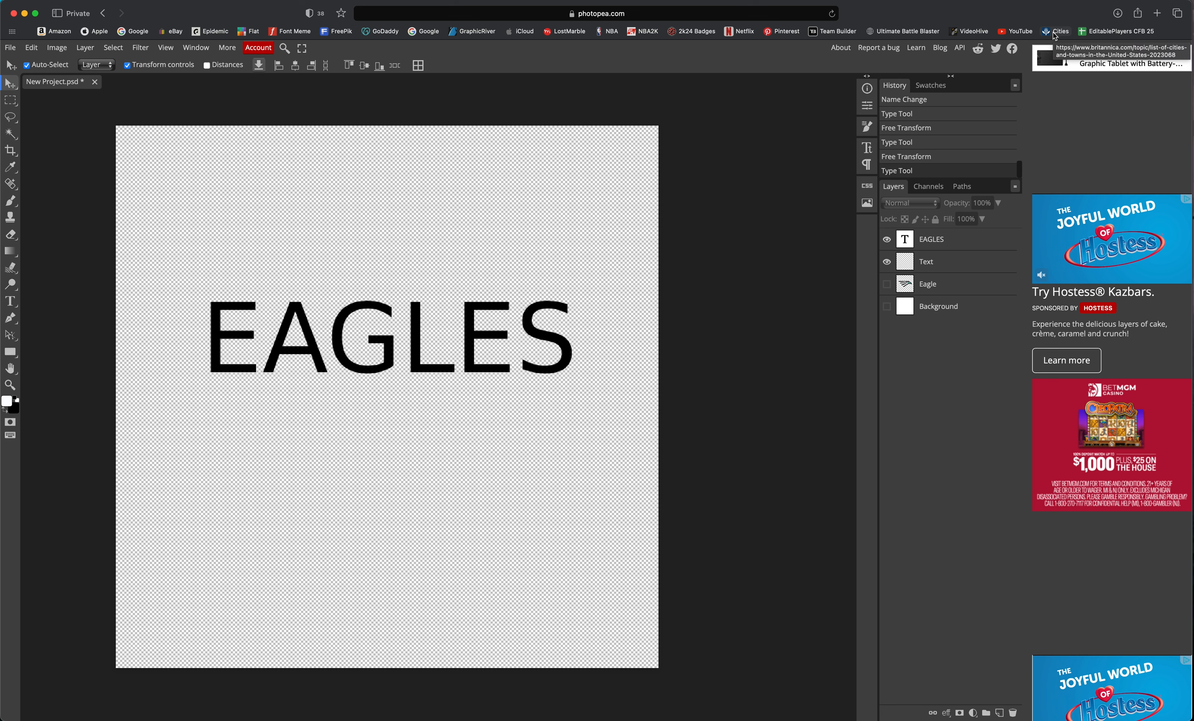
Search Google for "collegiate fonts" in a new browser tab and open the 1001 Fonts collegiate page.
left_click(1159, 13)
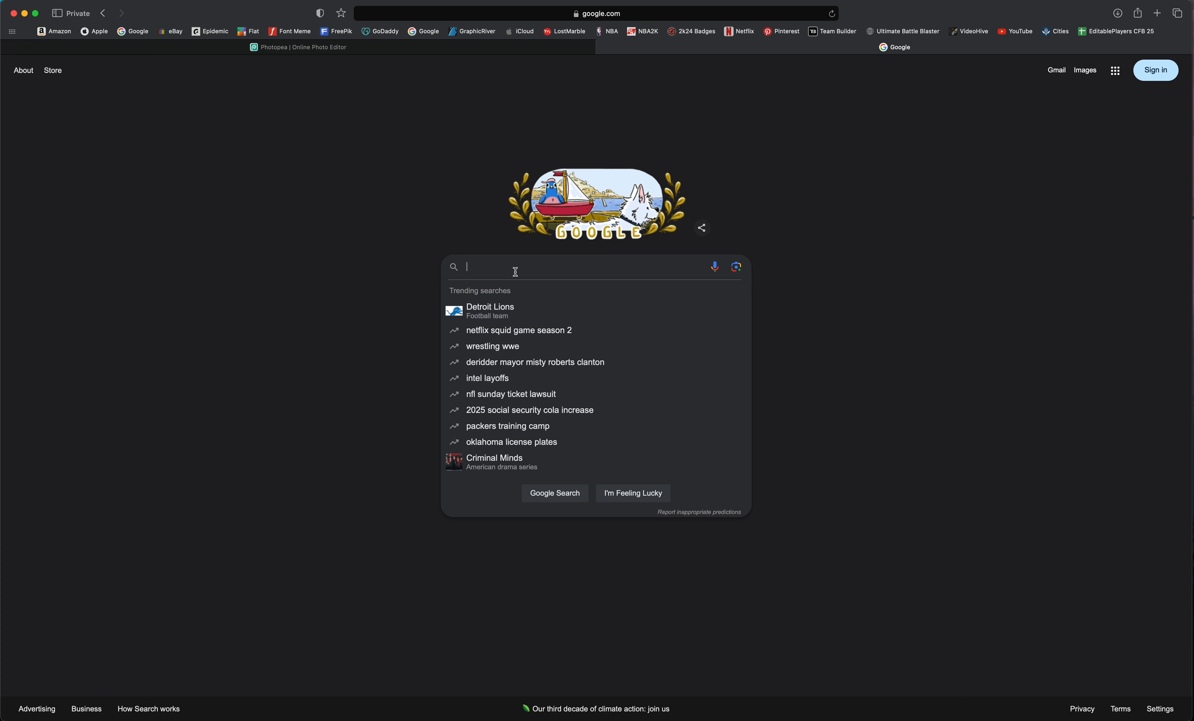
type("coll")
type("egiate o")
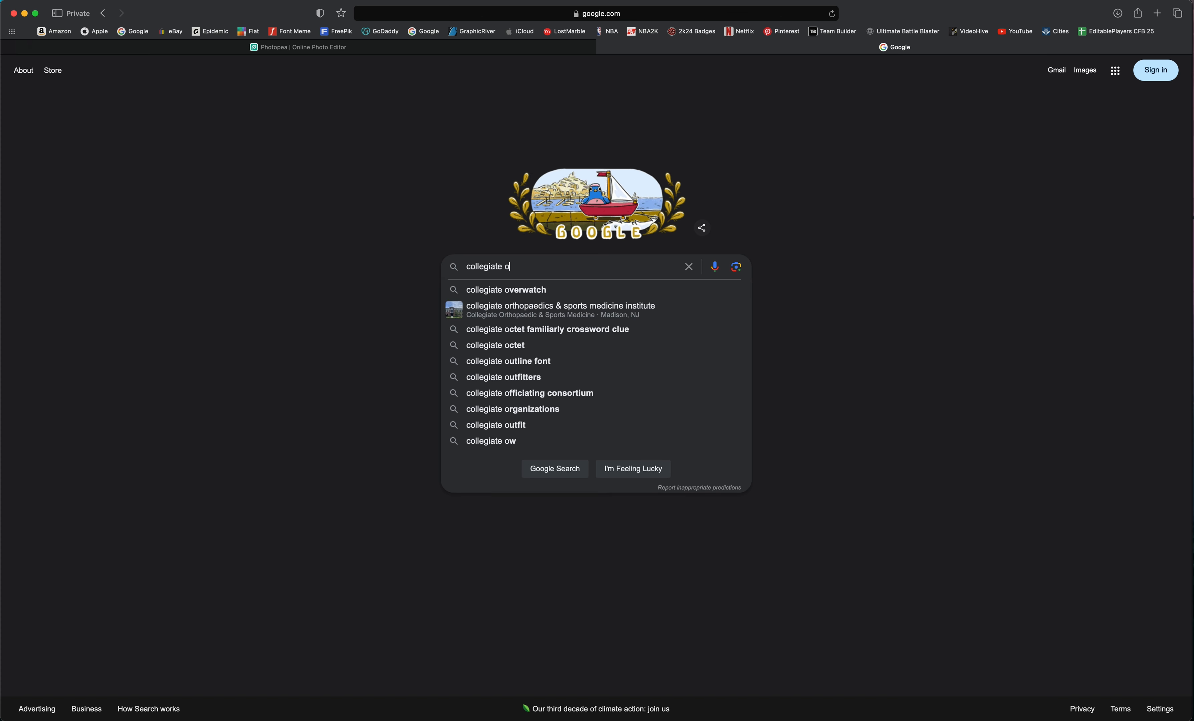
key("BackSpace")
type("fonts")
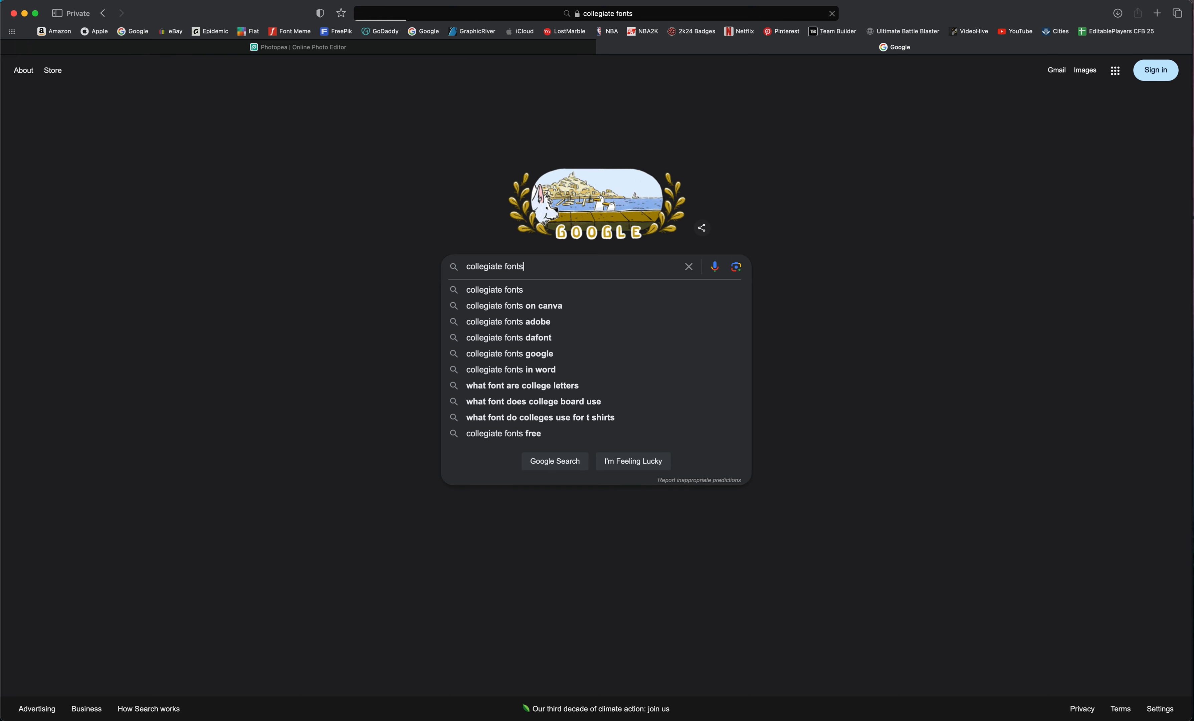
key("Return")
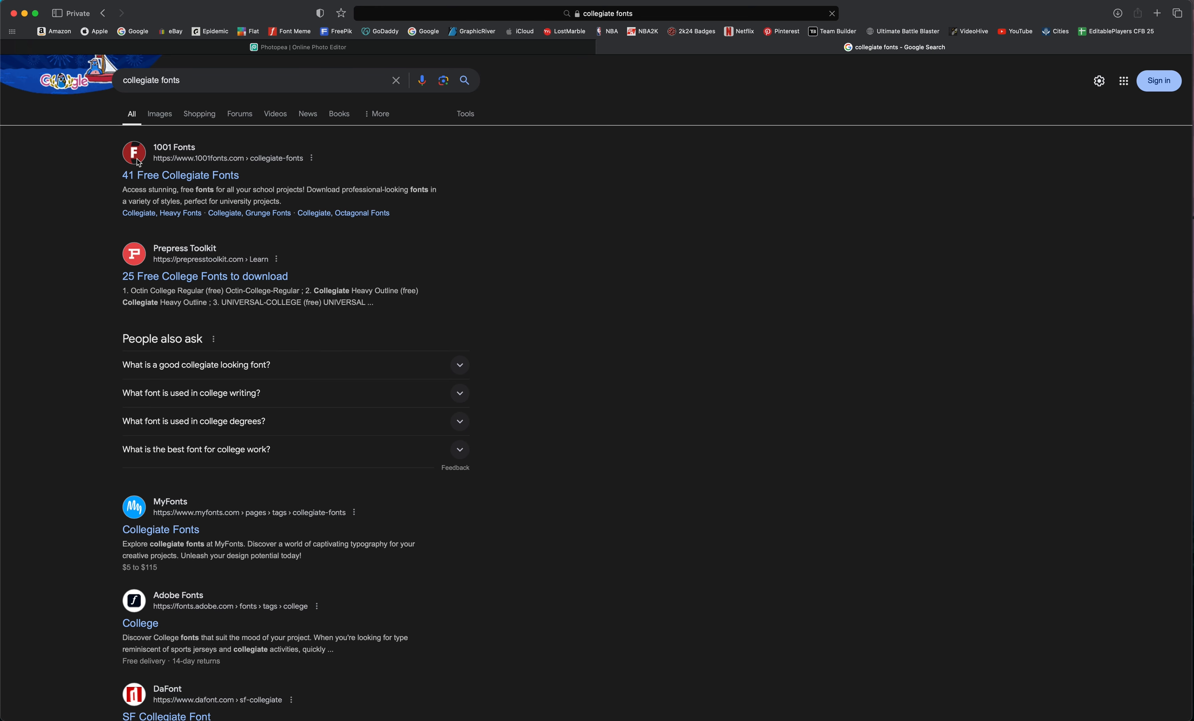
left_click(171, 176)
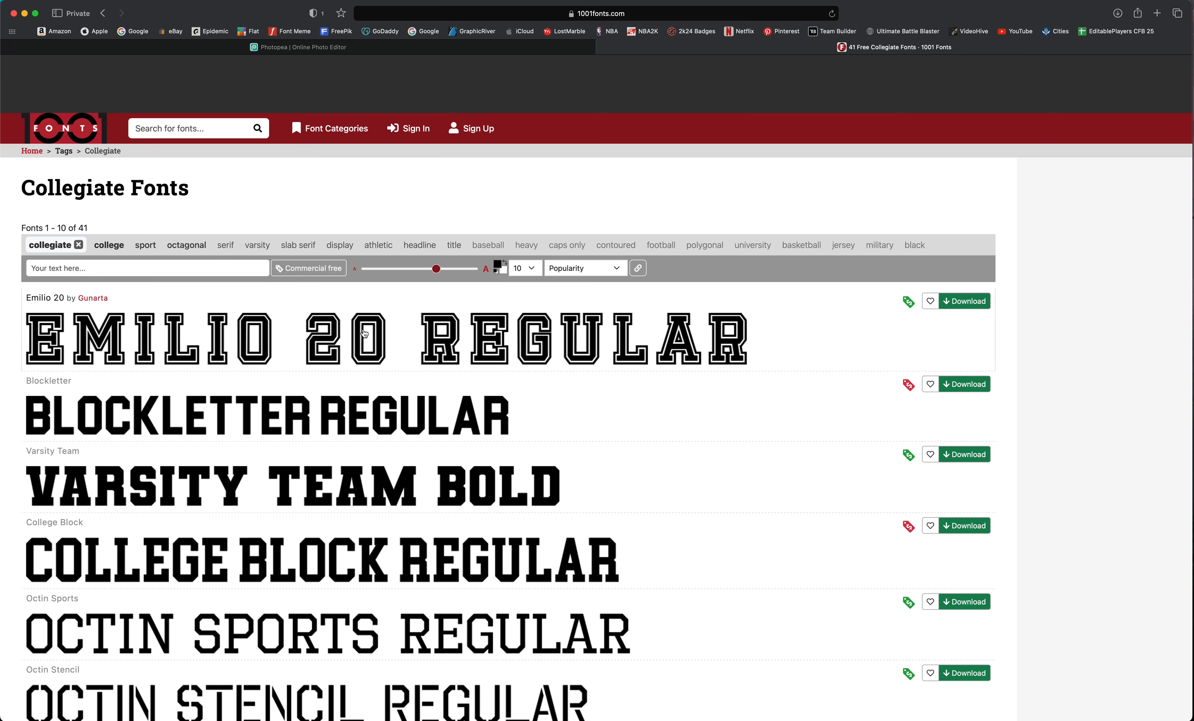
Preview the collegiate fonts with the sample text EAGLES and browse on to the second page of fonts.
scroll(364, 333, "down", 4)
scroll(364, 333, "down", 5)
scroll(364, 333, "up", 10)
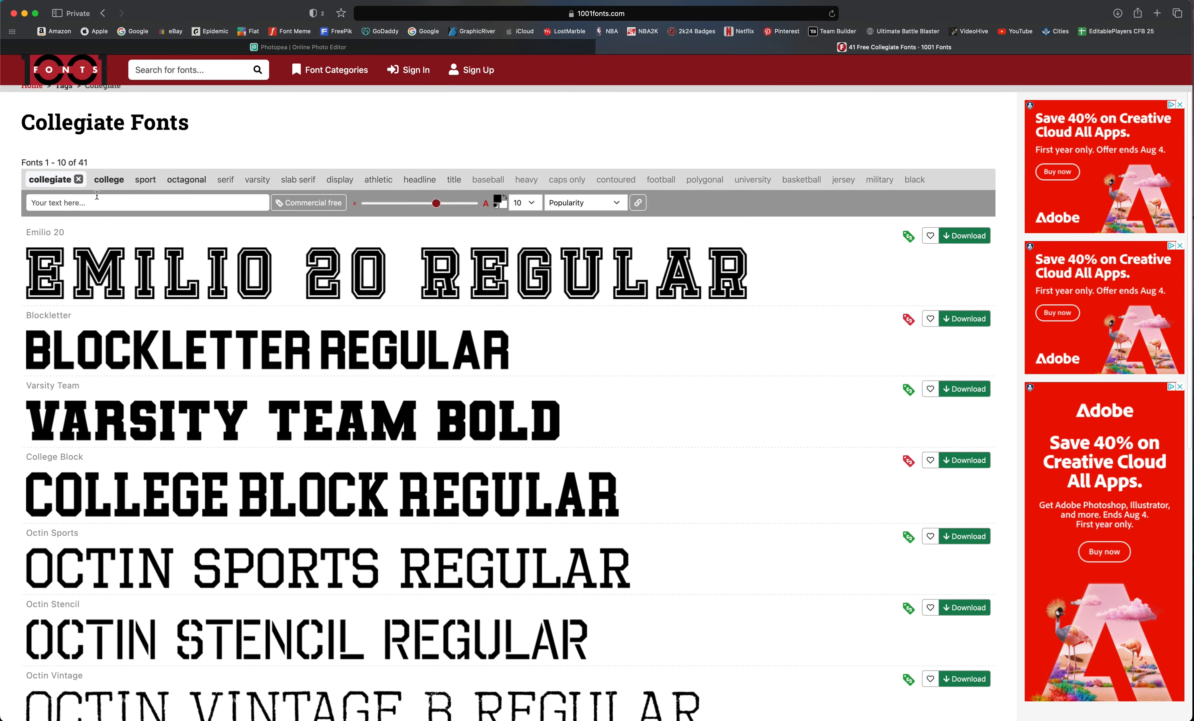
left_click(69, 202)
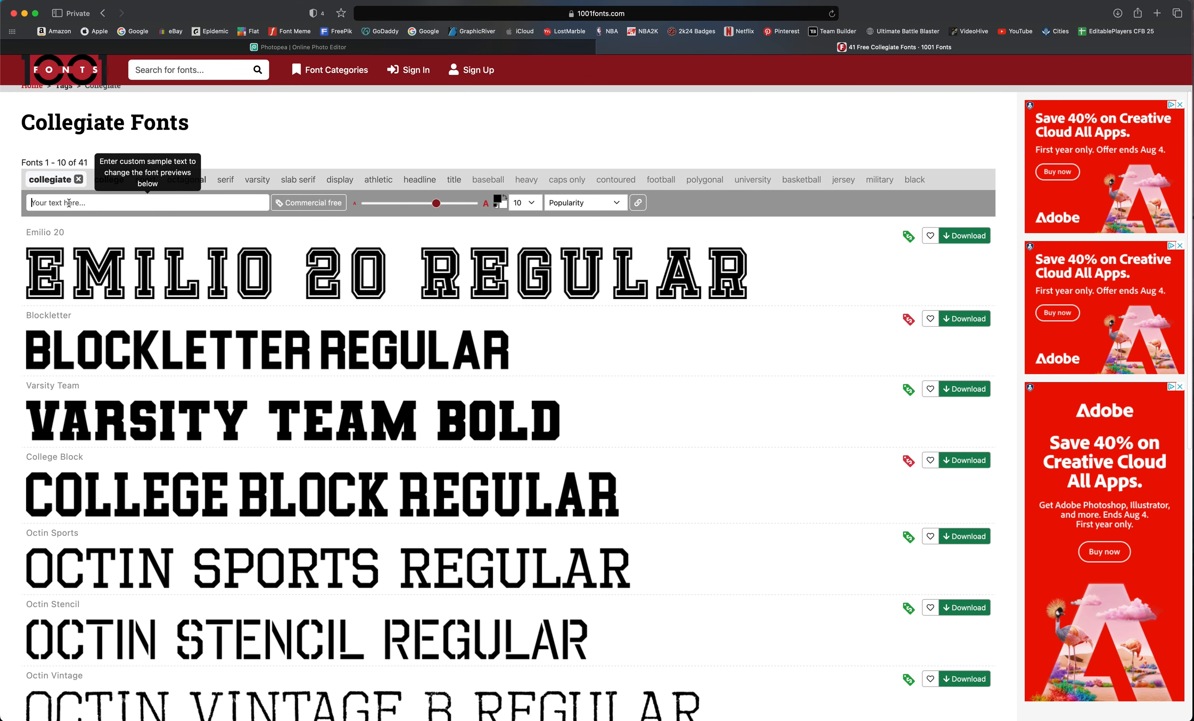
type("EAGLES")
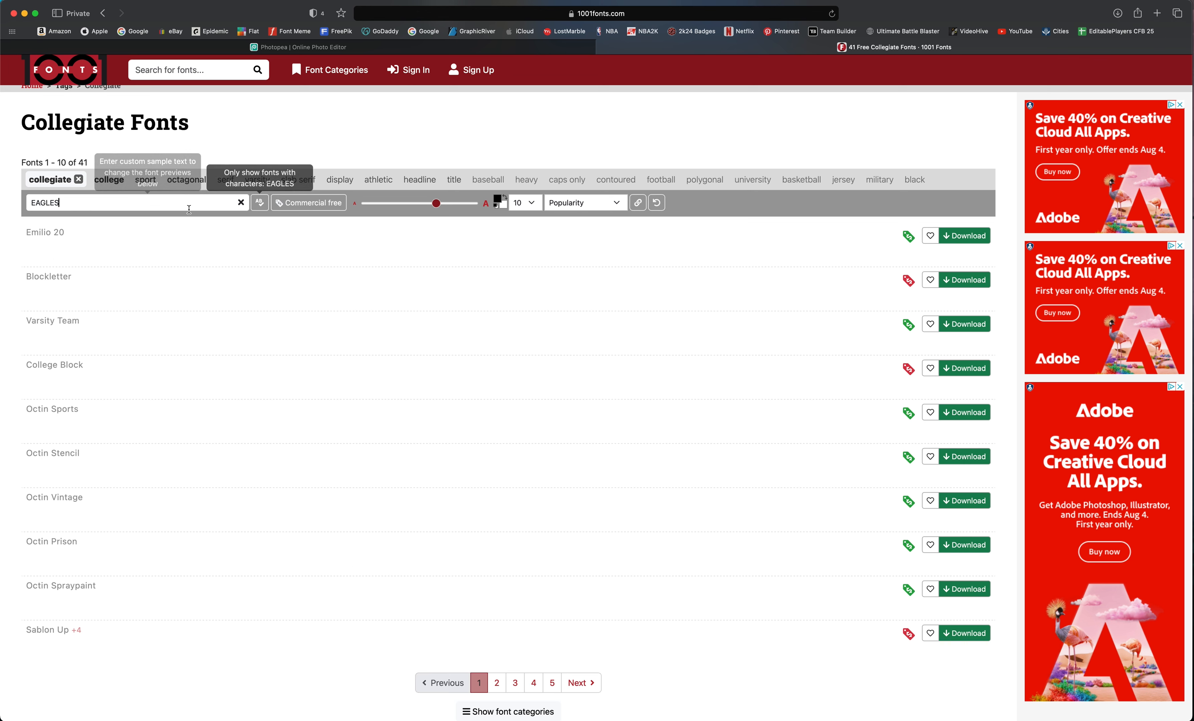
scroll(208, 352, "down", 10)
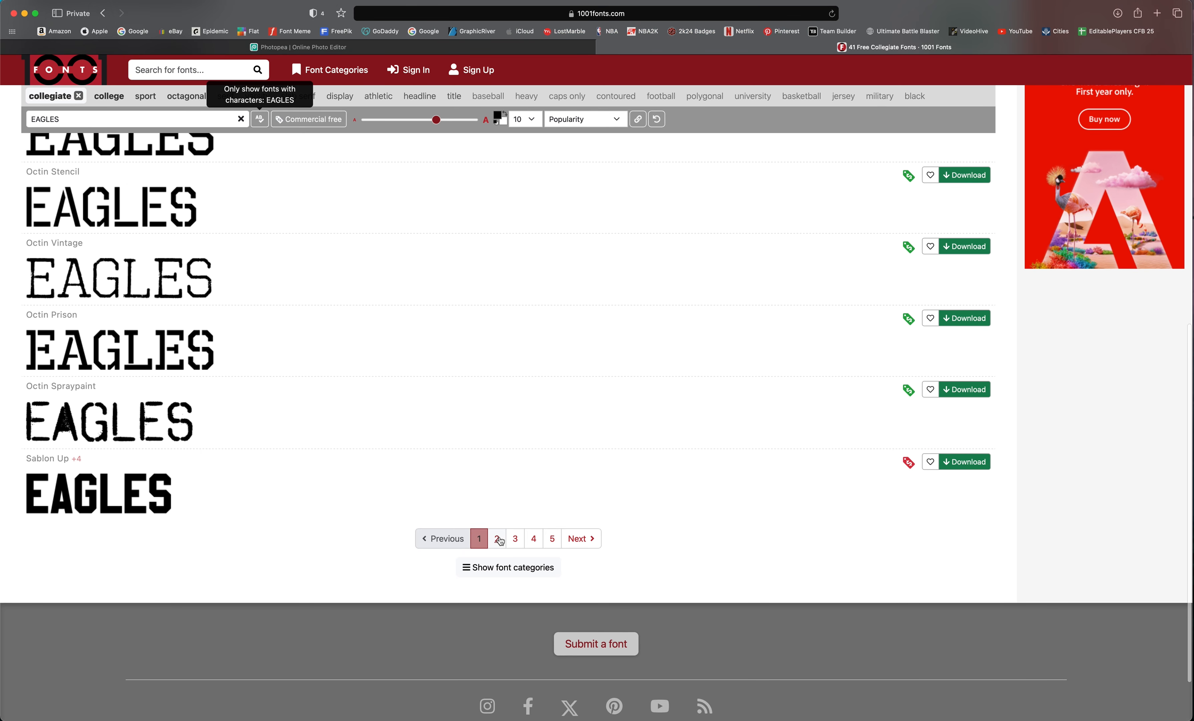
left_click(500, 541)
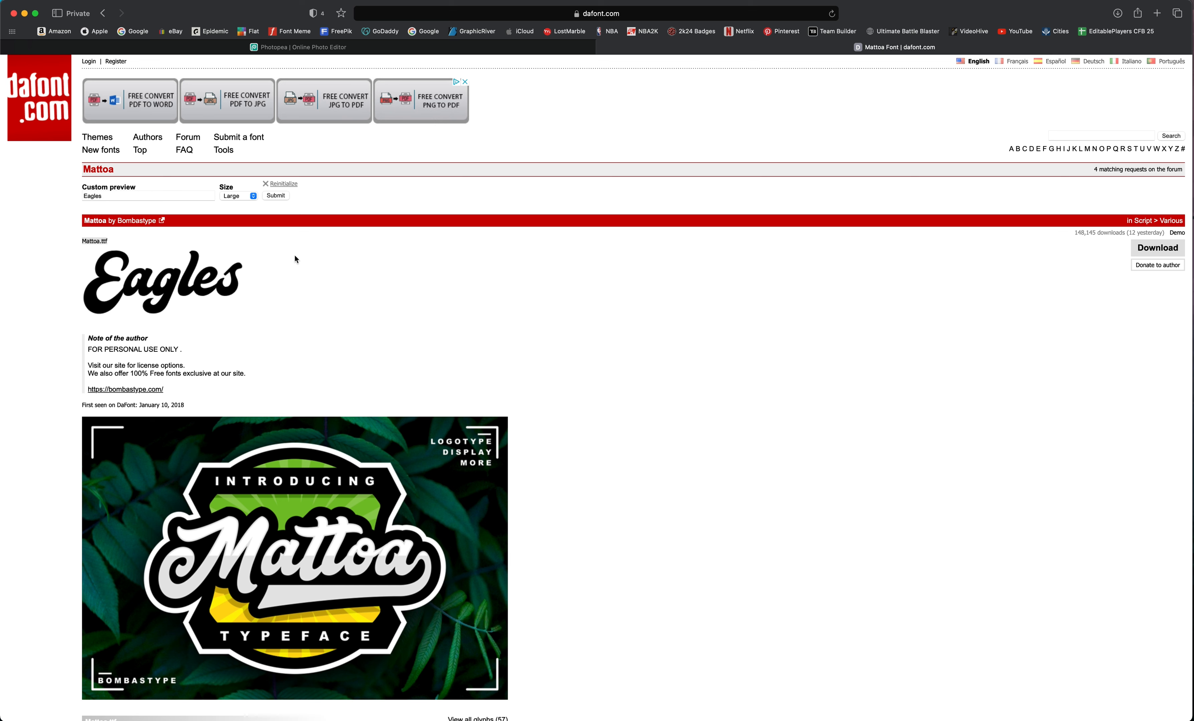
Download the Mattoa font from DaFont, switch back to Photopea and load Mattoa.ttf from the mattoa folder in Downloads.
left_click(1144, 249)
key("ctrl+shift+Tab")
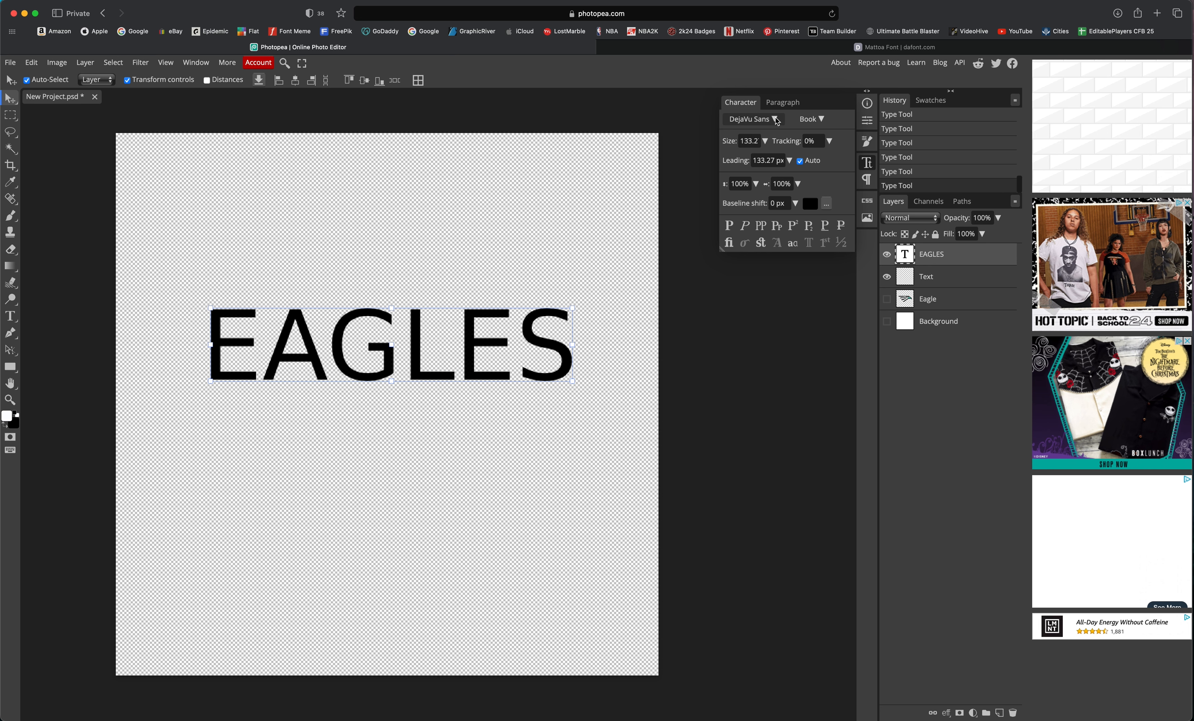
left_click(775, 119)
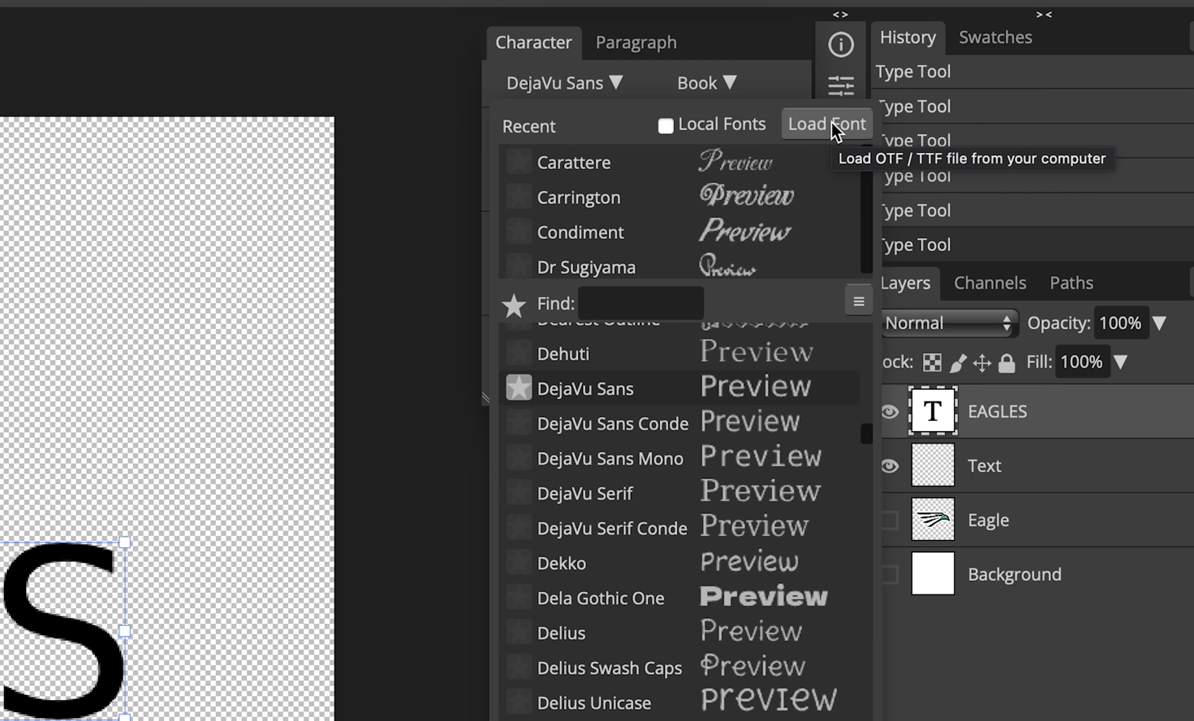
left_click(832, 124)
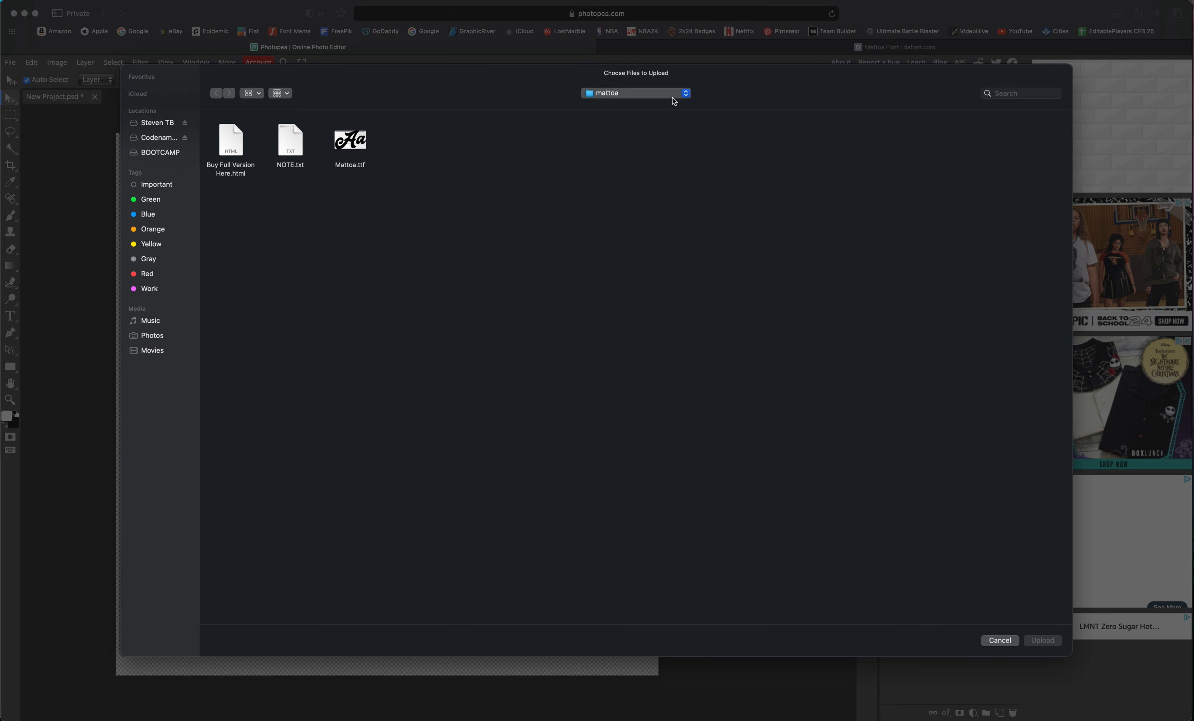
left_click(660, 94)
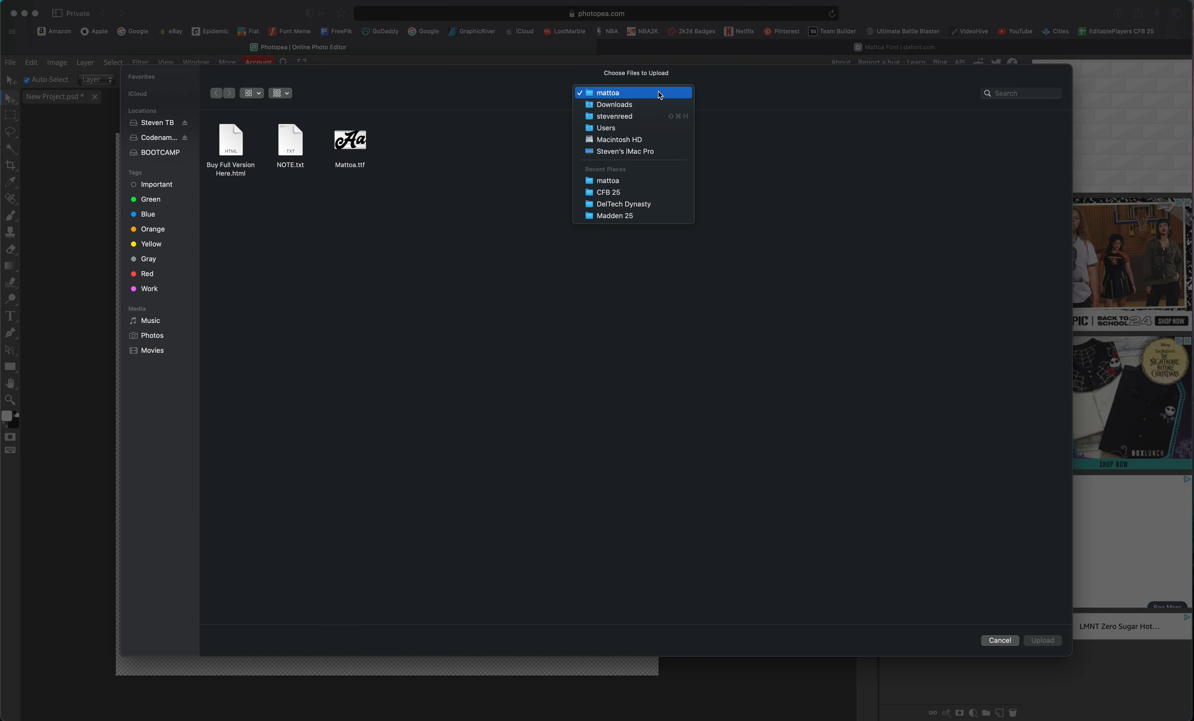
left_click(636, 109)
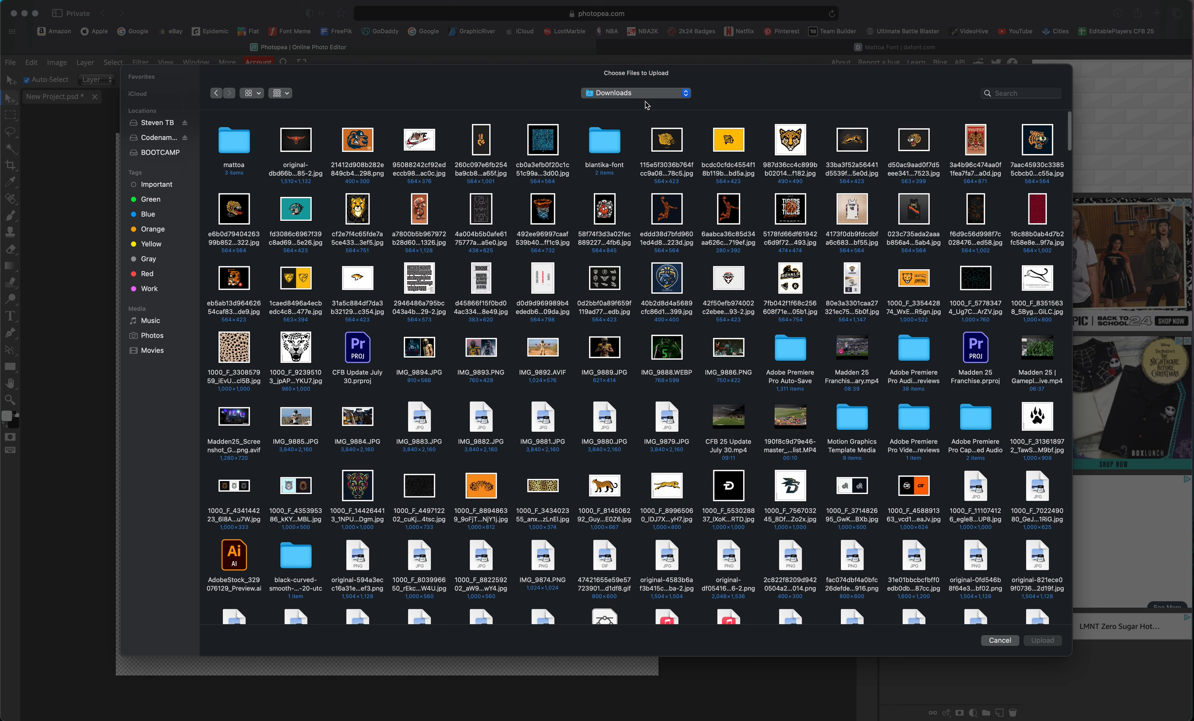
left_click(628, 94)
left_click(237, 142)
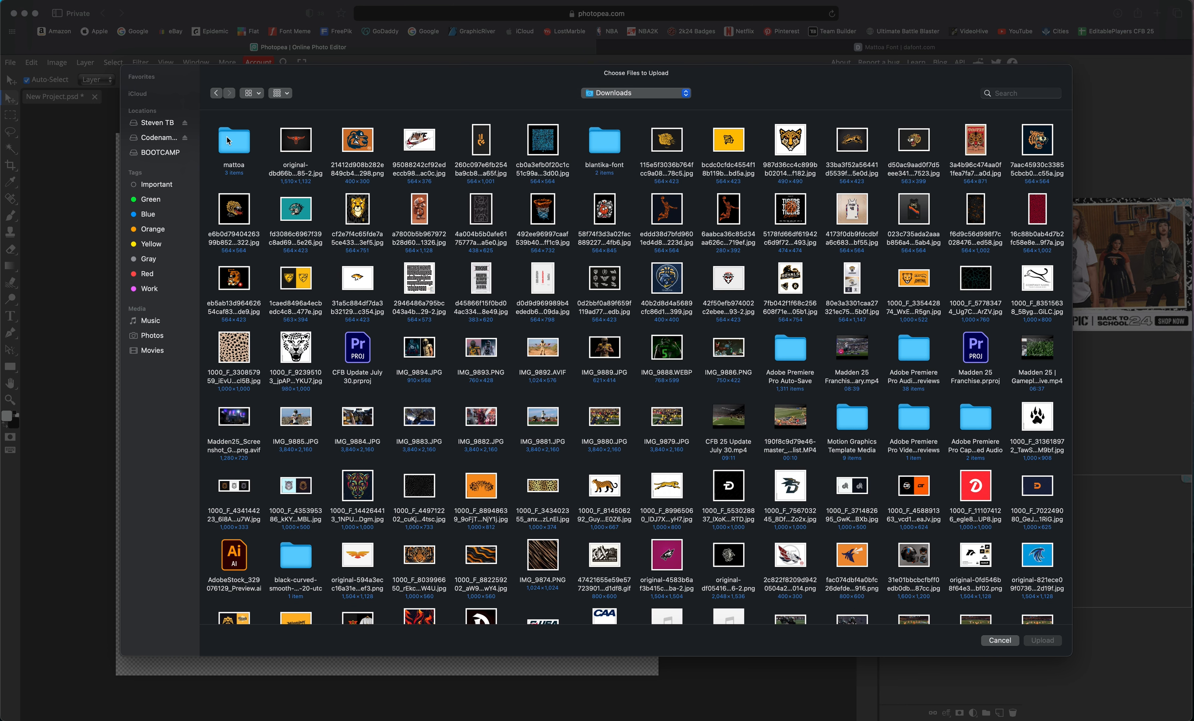
double_click(236, 141)
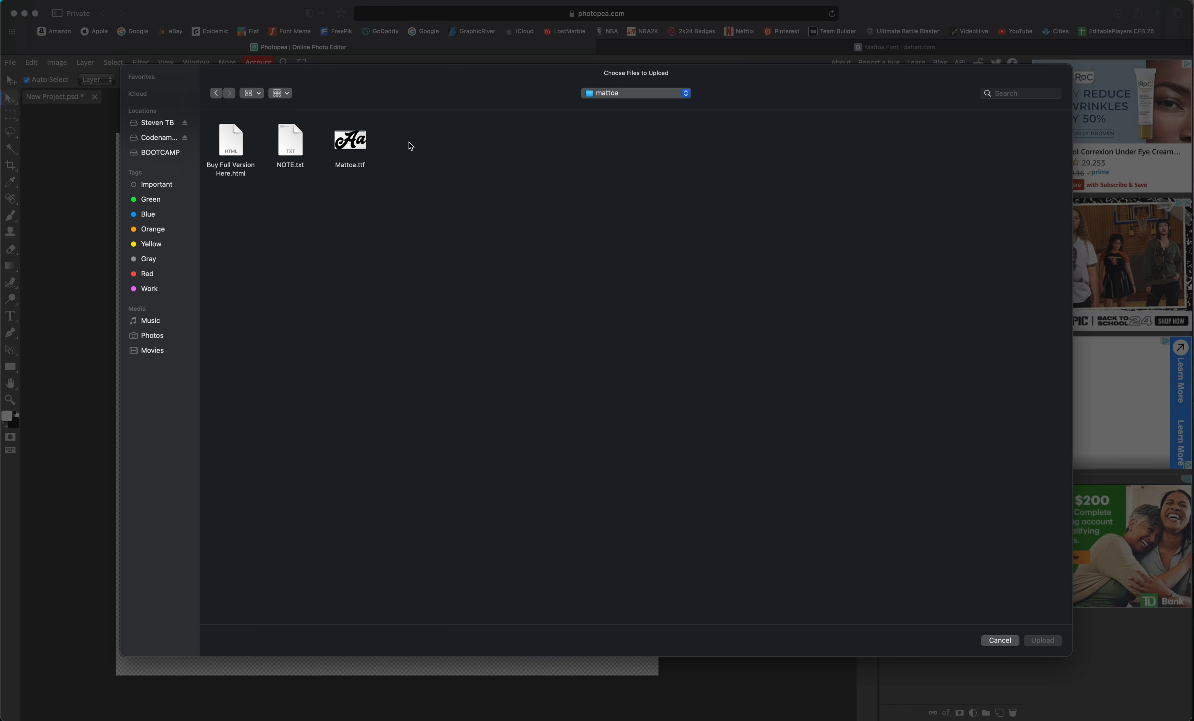
left_click(352, 138)
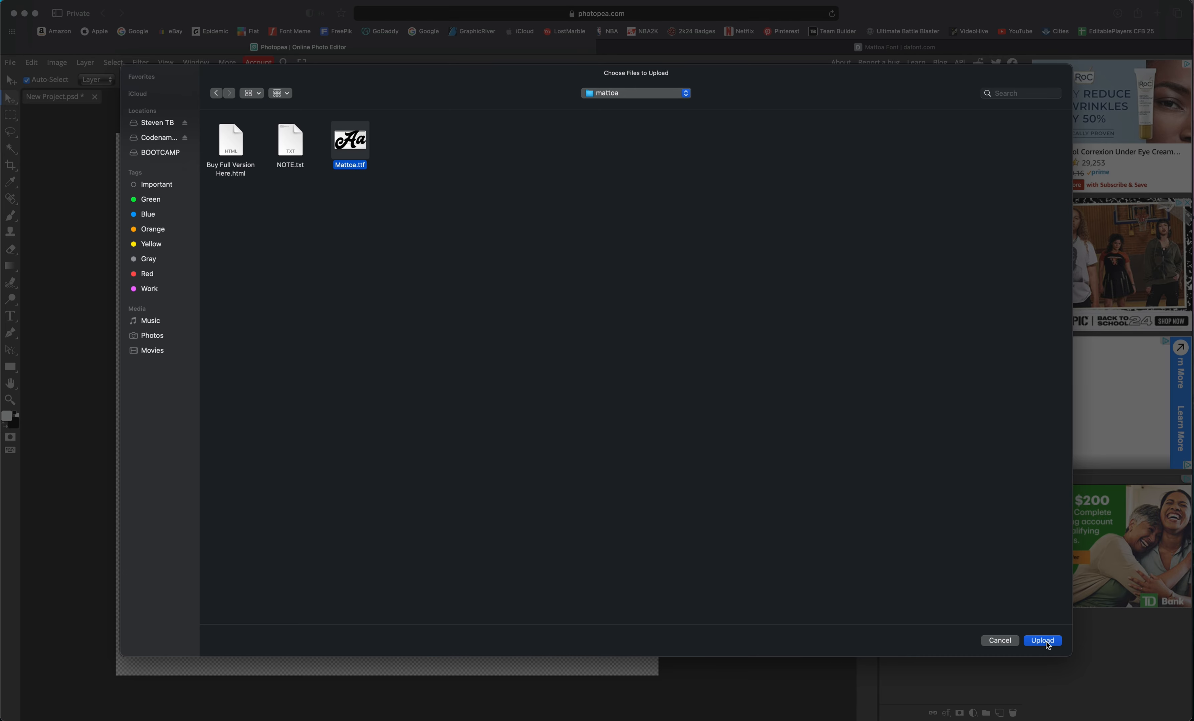
left_click(1044, 640)
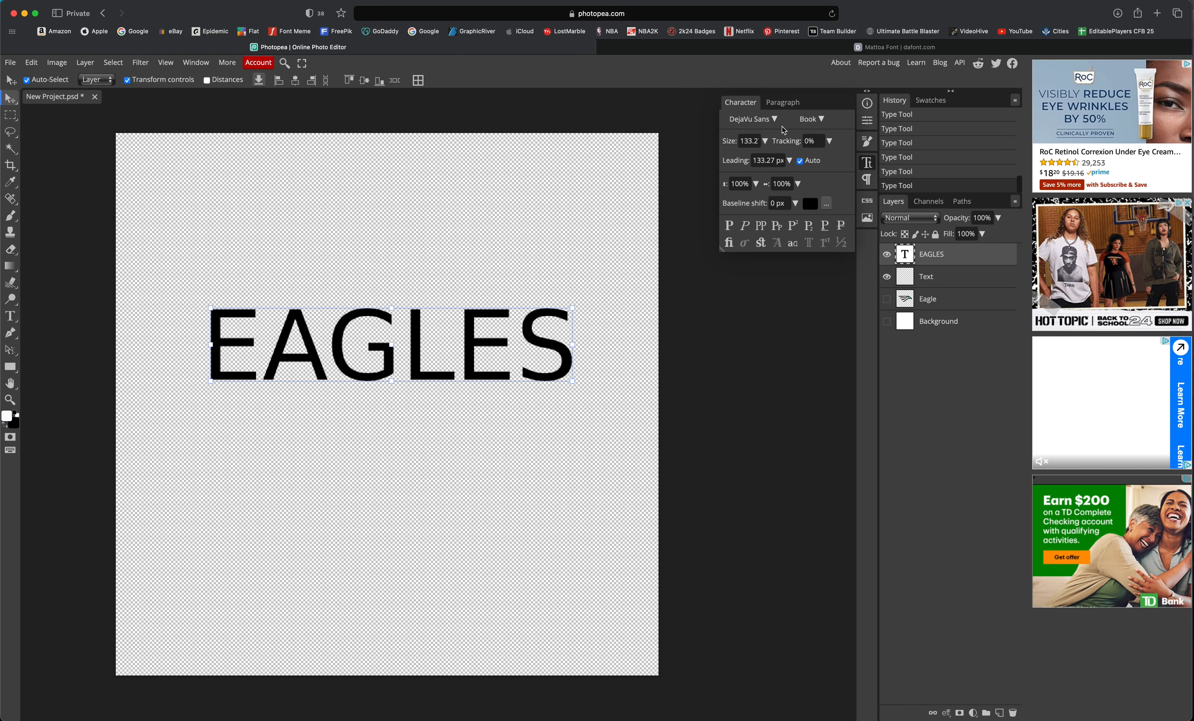
Apply the Mattoa Demo font to the EAGLES text and shift the text left so it fits within the canvas.
left_click(780, 127)
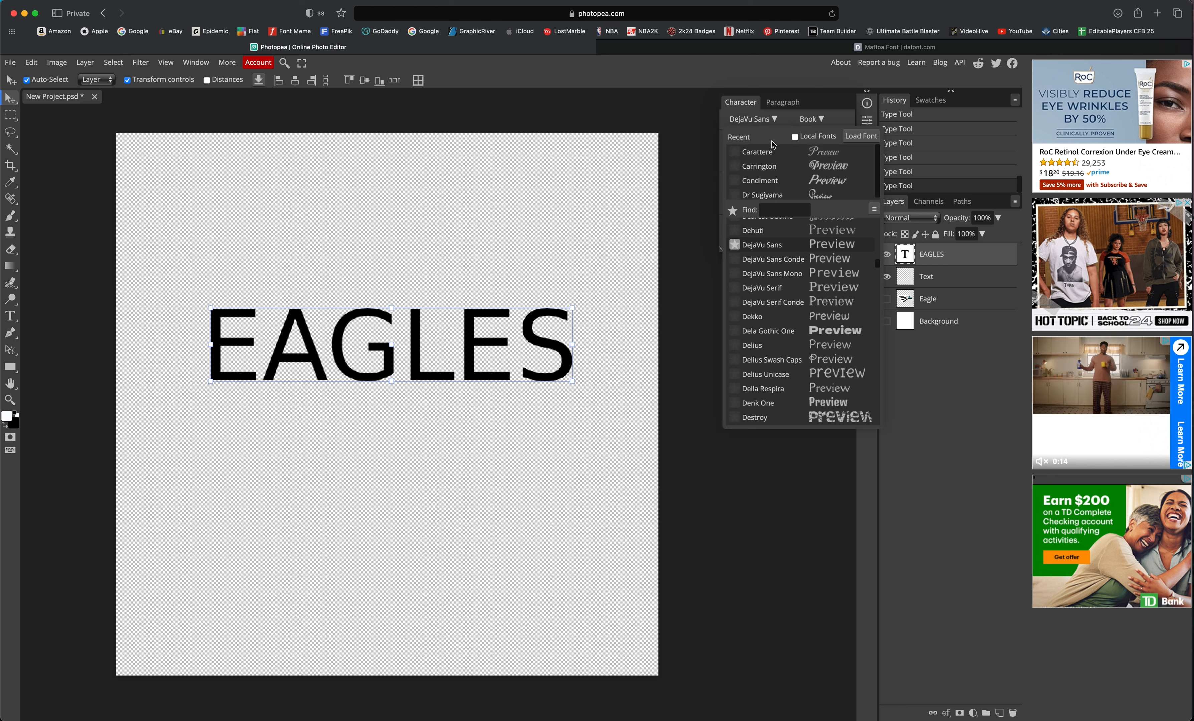
left_click(779, 210)
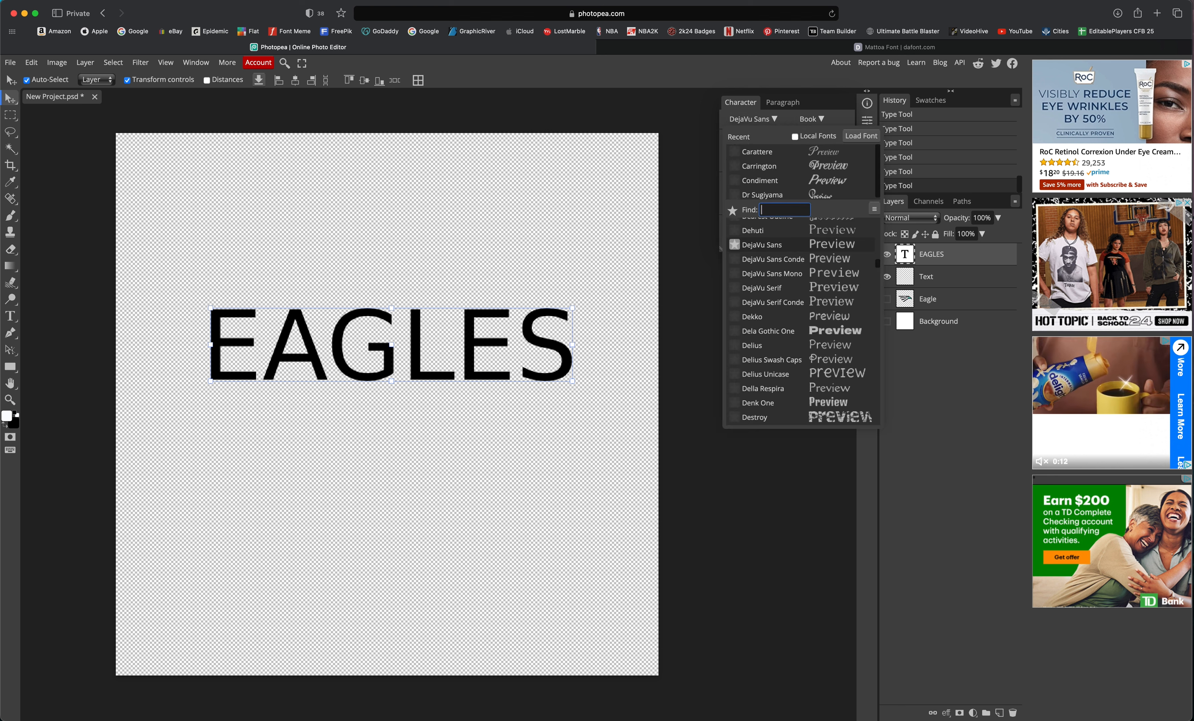
type("matto")
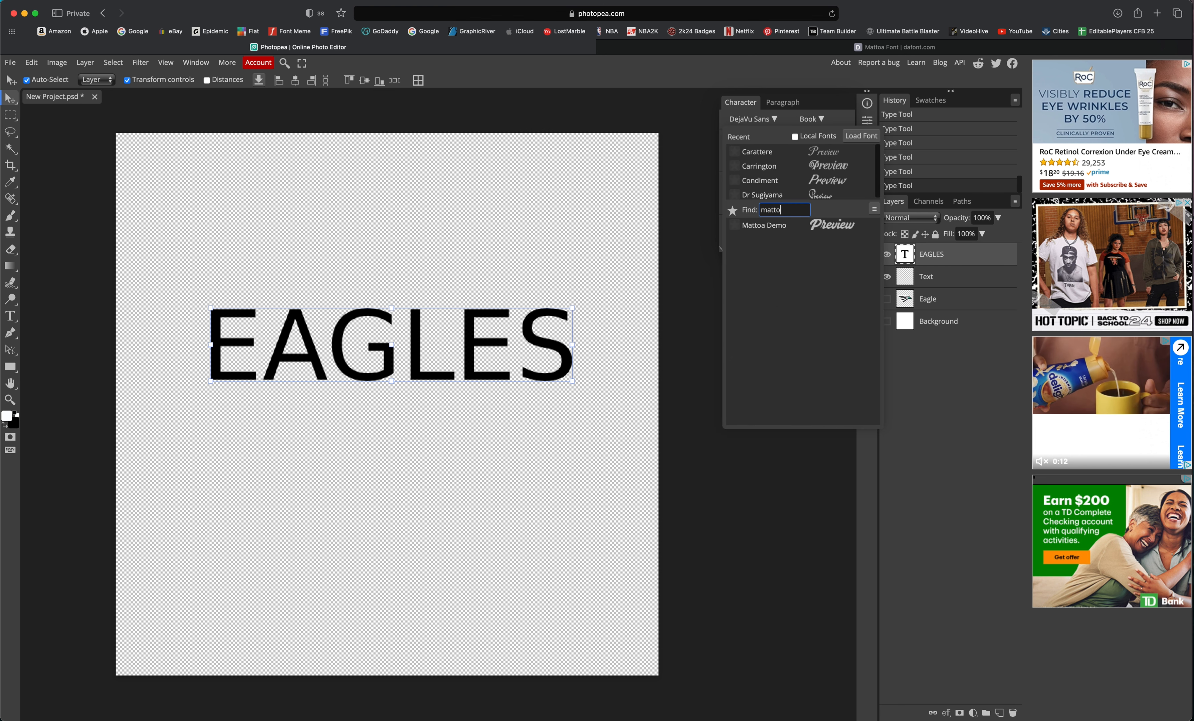
left_click(786, 226)
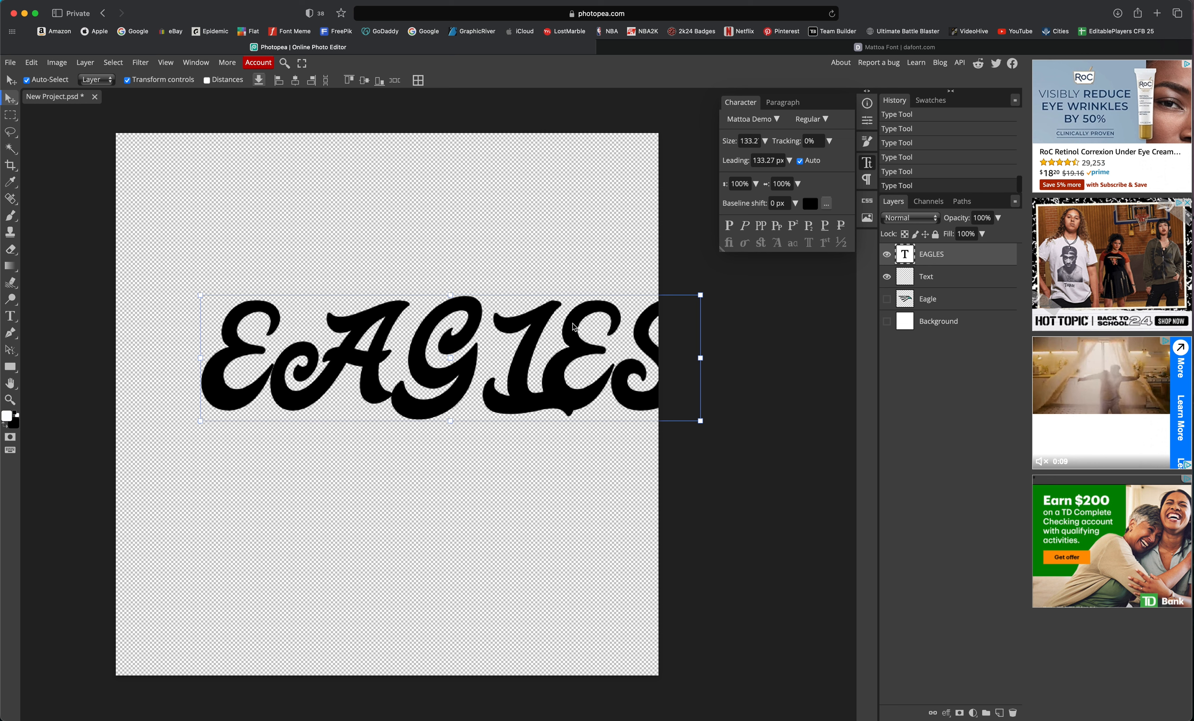
left_click_drag(573, 327, 496, 323)
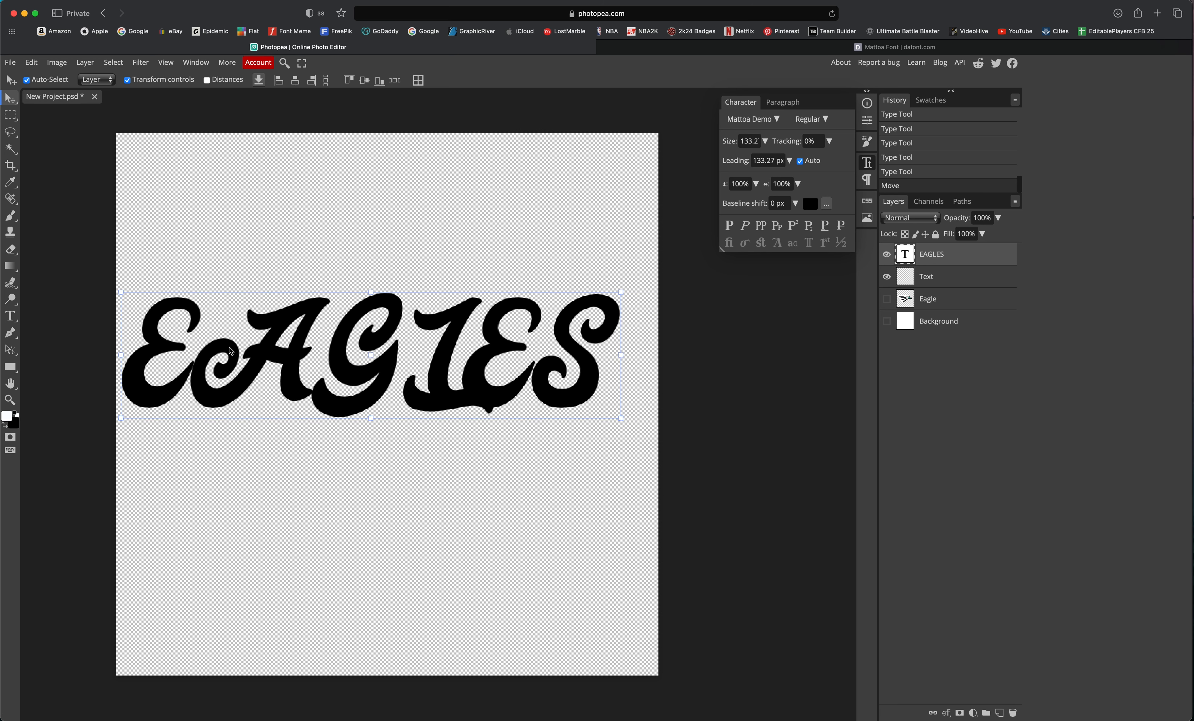
Change the EAGLES text to read Eagles, with only the first letter capitalized, and finish editing it.
double_click(230, 351)
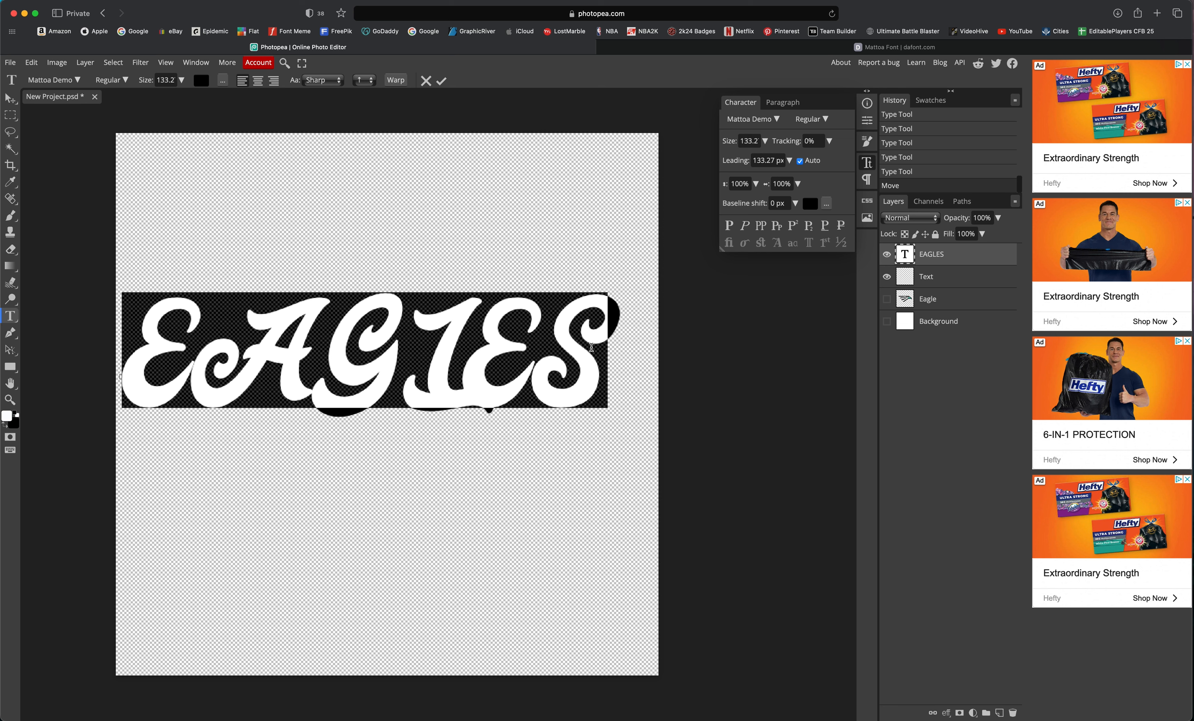
left_click_drag(592, 347, 614, 347)
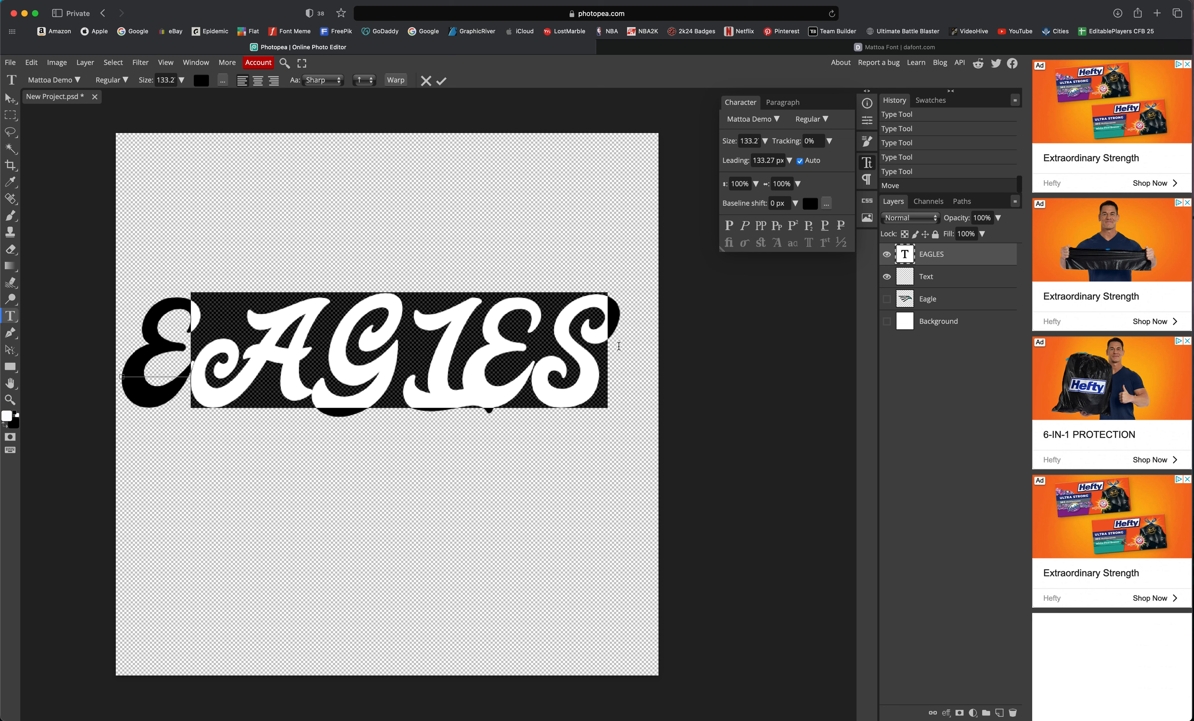
type("agles")
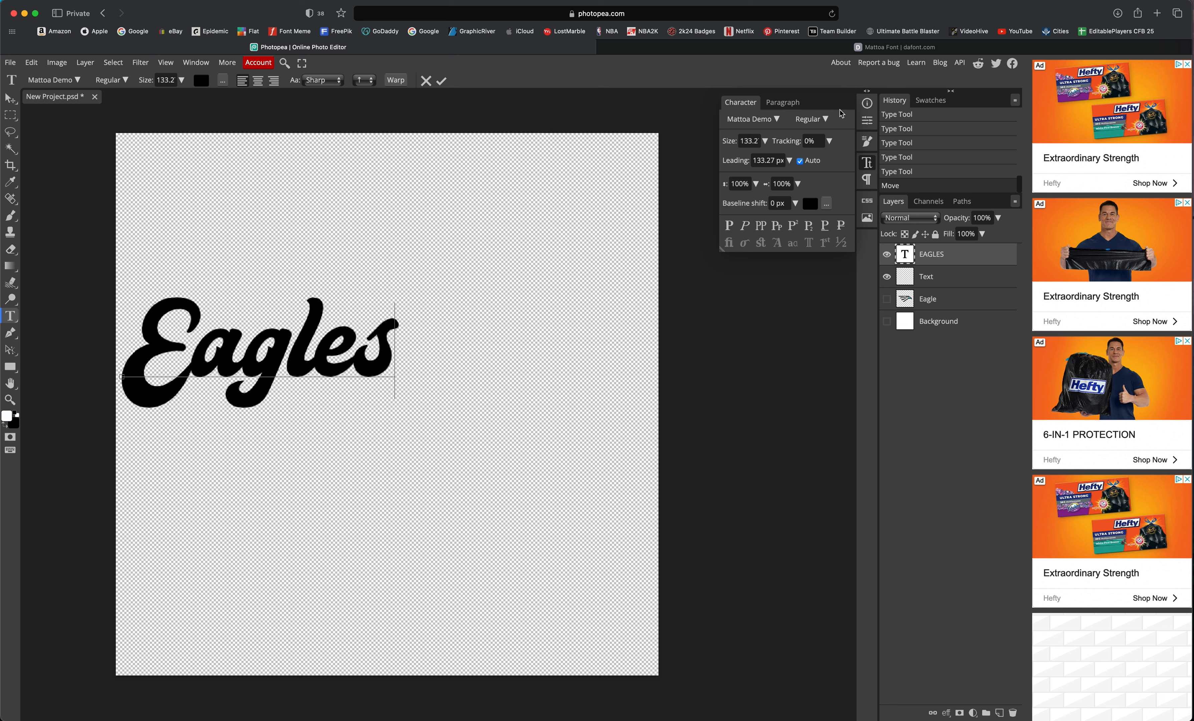
left_click(872, 166)
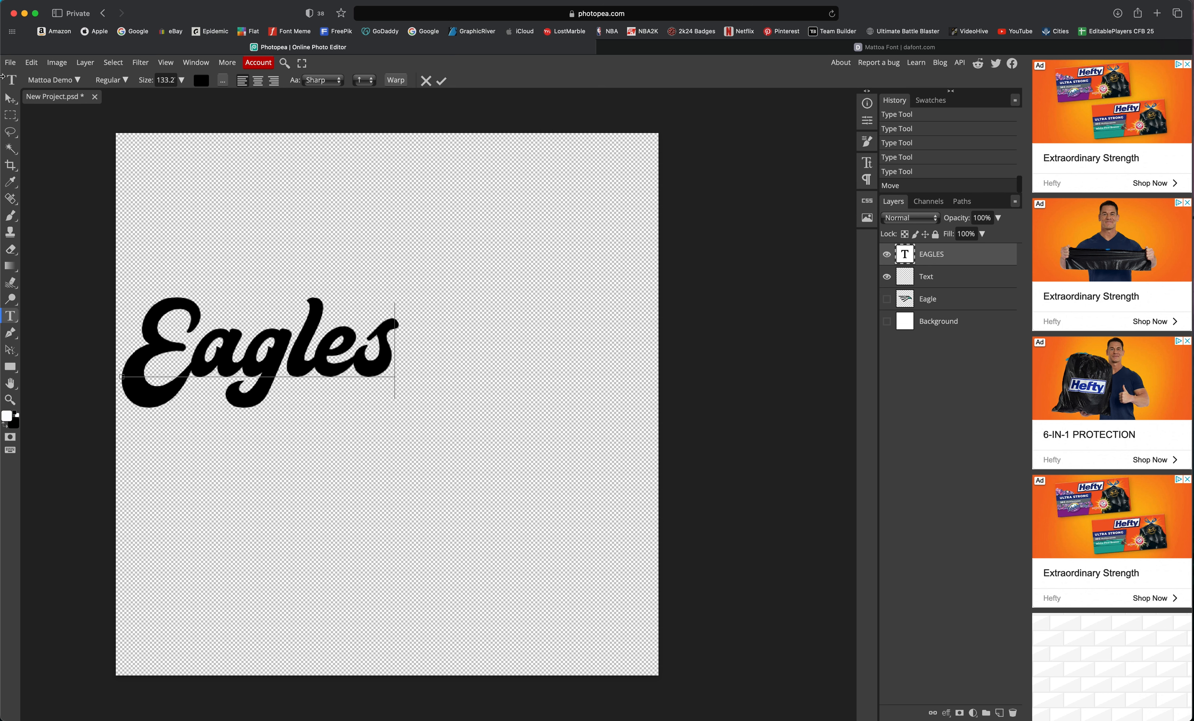
key("Escape")
key("v")
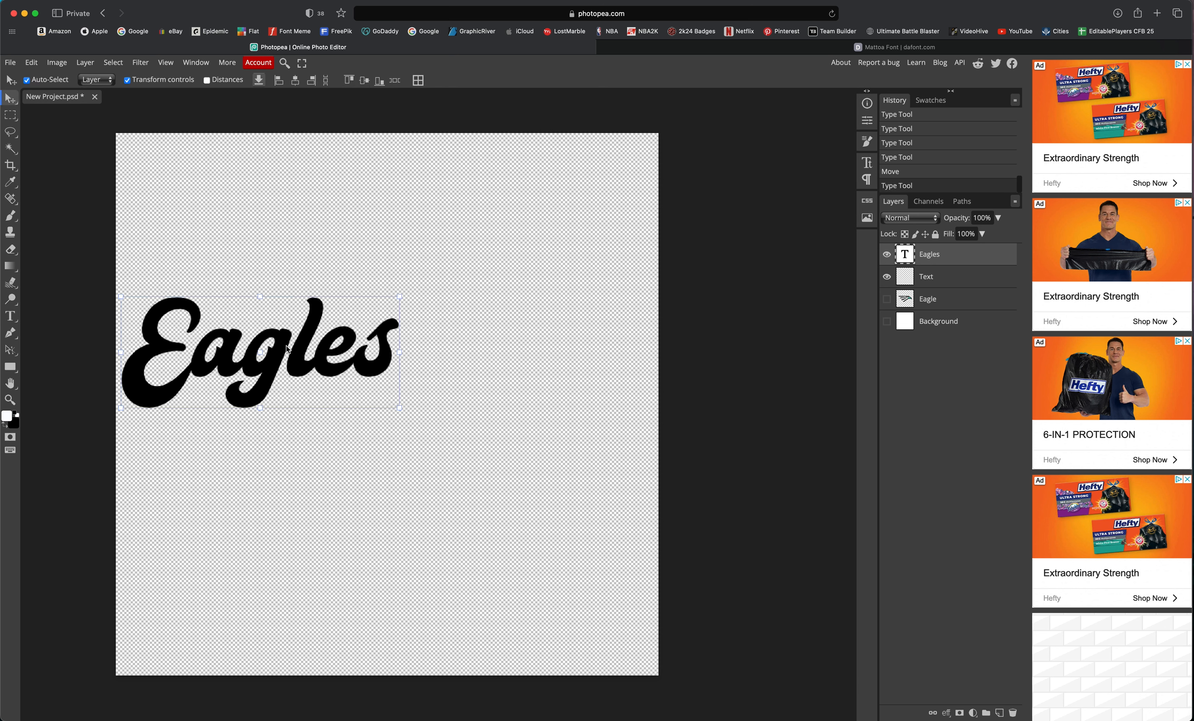
Enlarge the Eagles text proportionally to span most of the canvas width and reposition it within the canvas.
left_click_drag(286, 349, 348, 354)
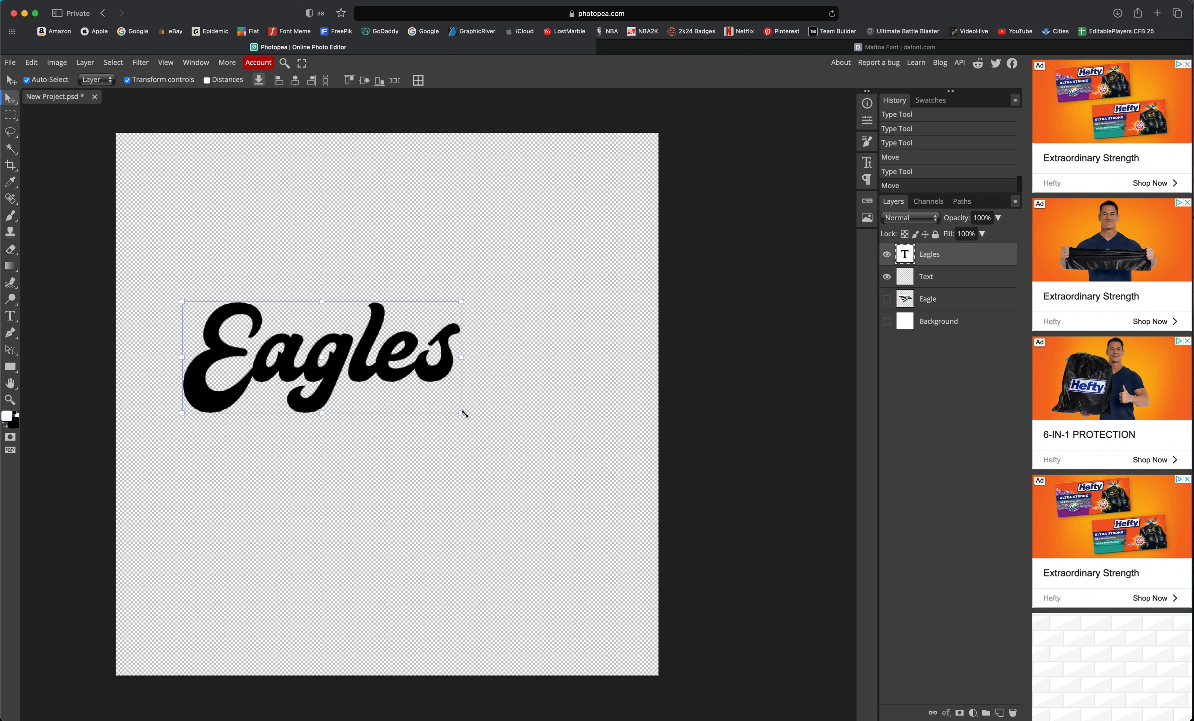
left_click_drag(463, 414, 598, 489)
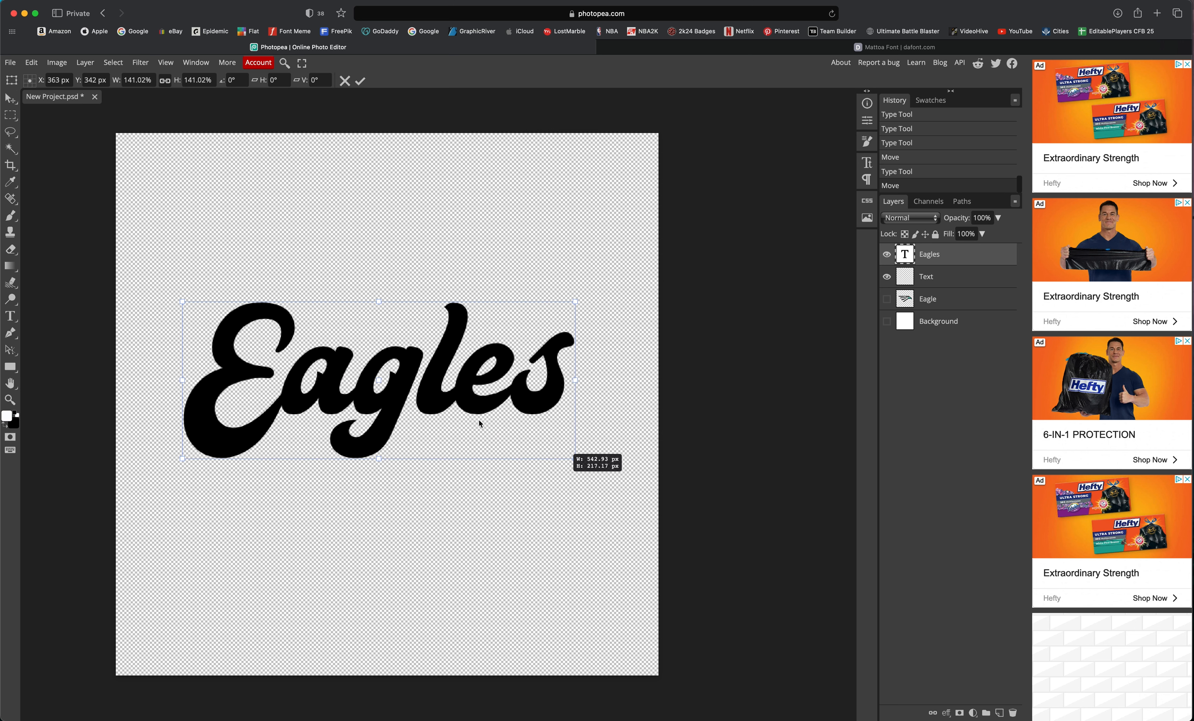
left_click_drag(479, 424, 413, 362)
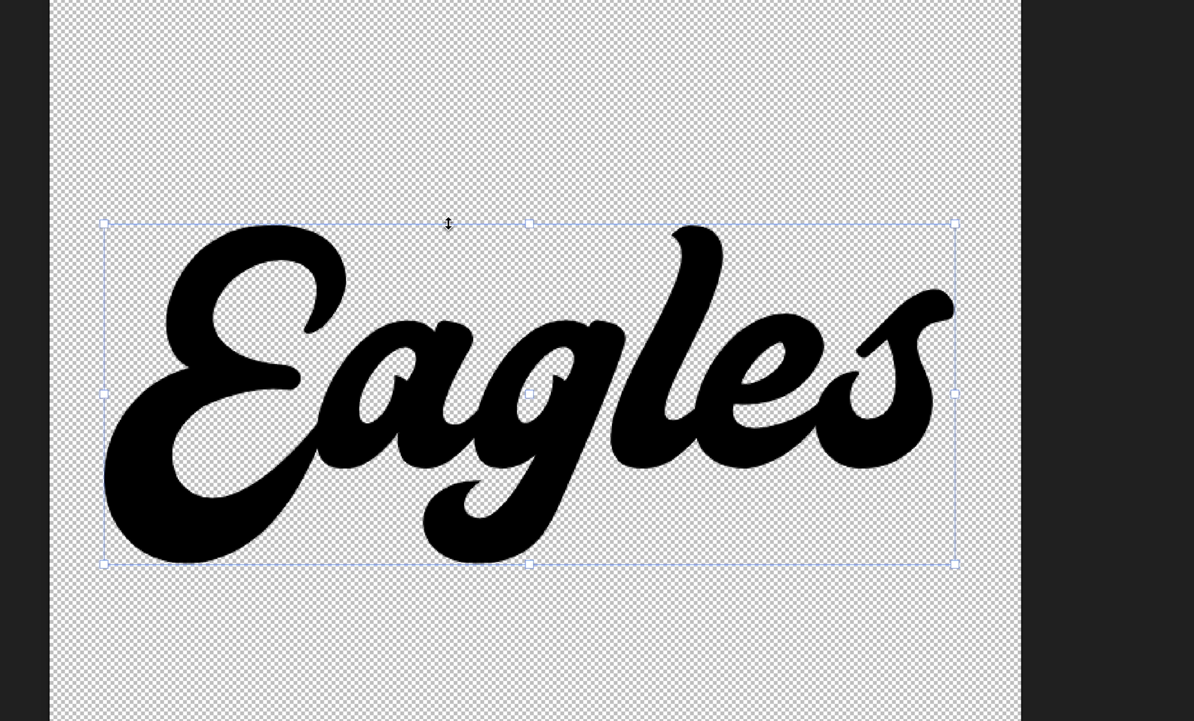
Skew the Eagles text to the right, rotate it slightly counterclockwise so it rises, and apply the transform.
left_click_drag(432, 224, 629, 219)
left_click_drag(474, 213, 632, 216)
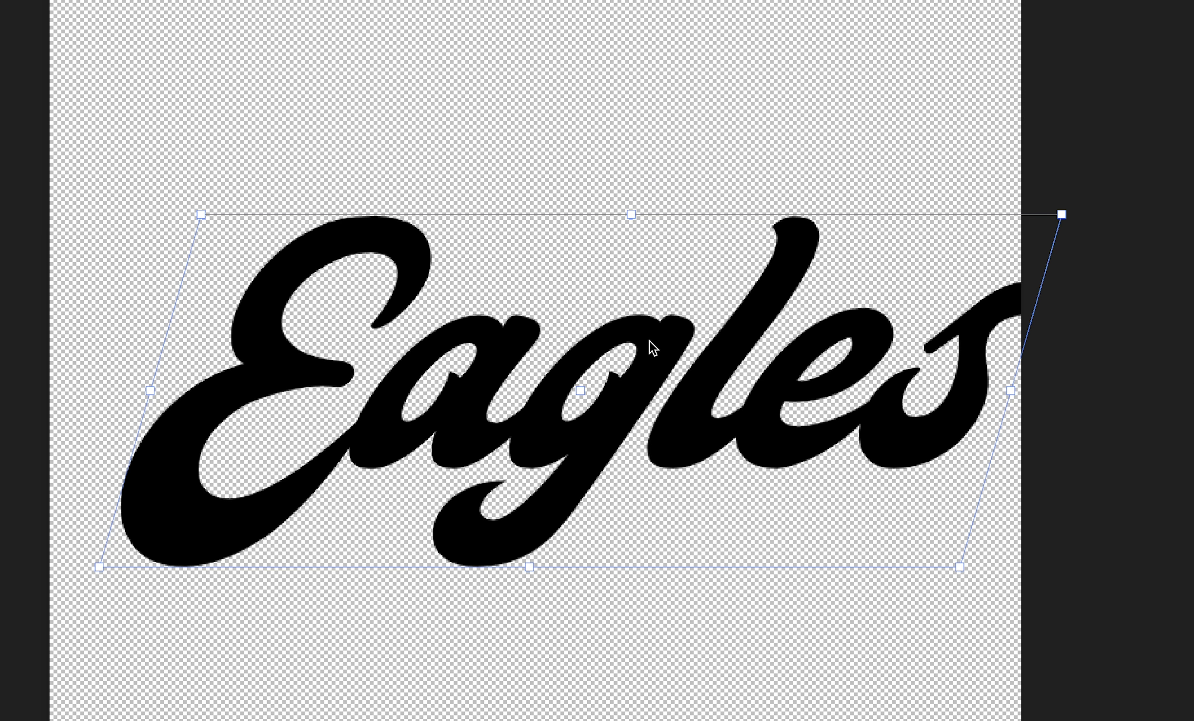
left_click_drag(648, 347, 616, 341)
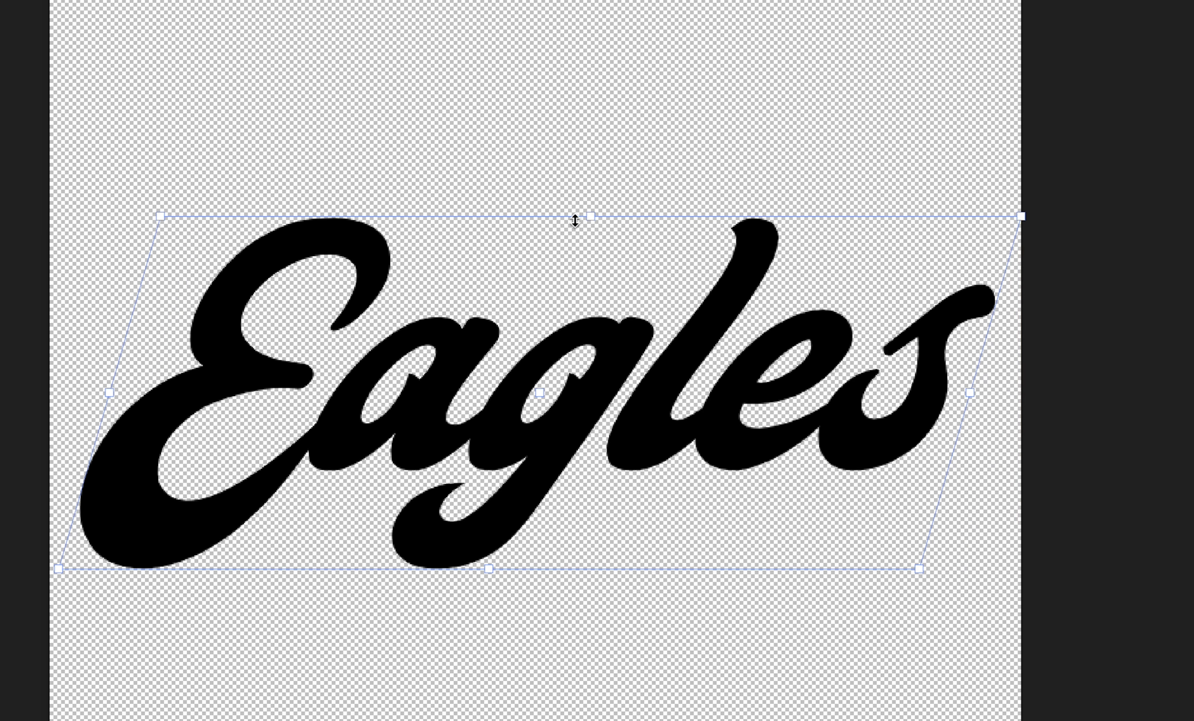
left_click_drag(573, 219, 559, 219)
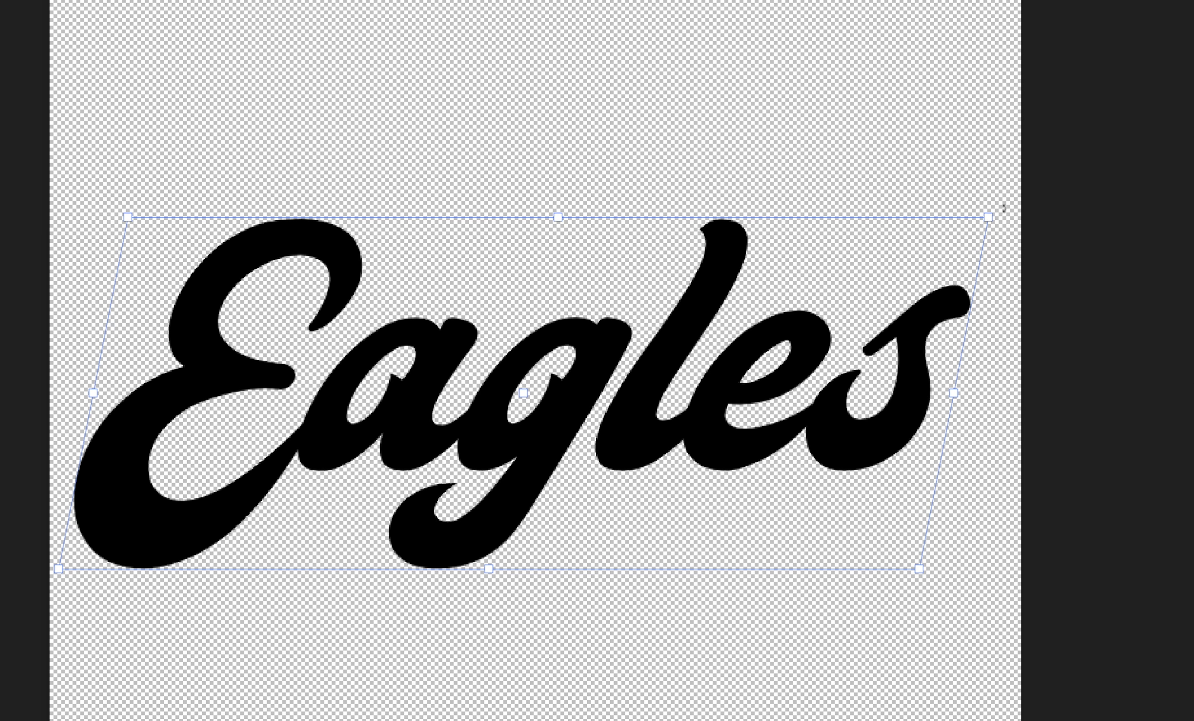
left_click_drag(1003, 209, 984, 159)
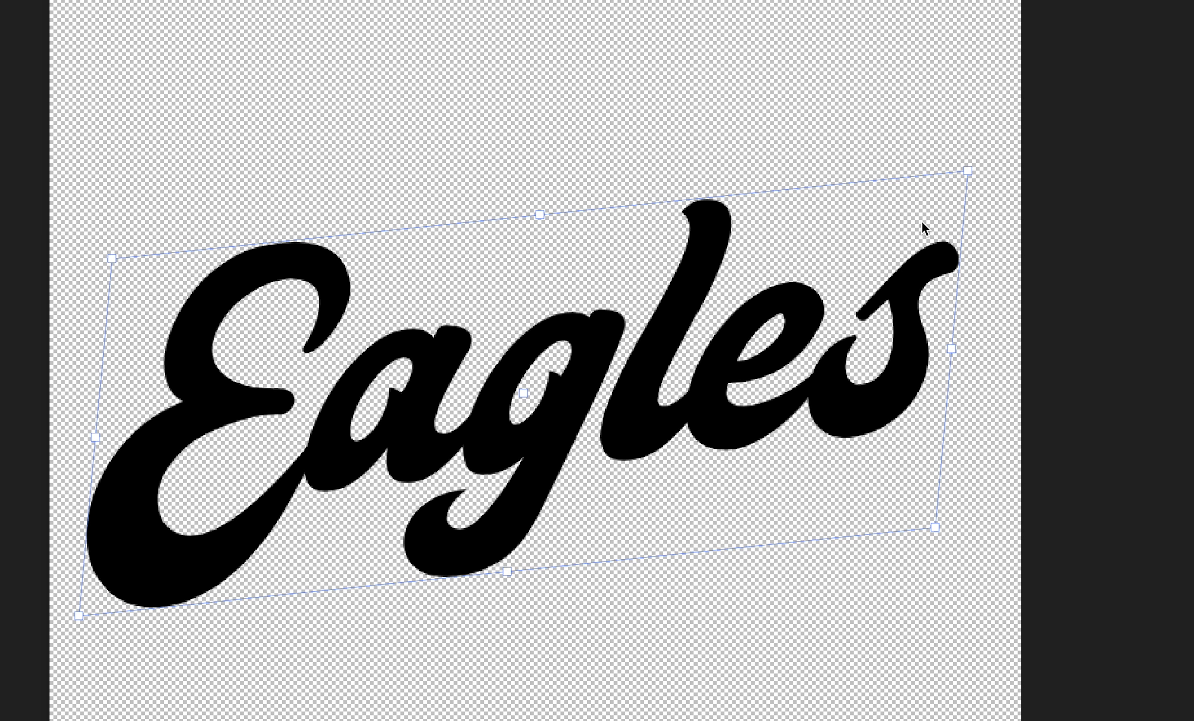
key("Return")
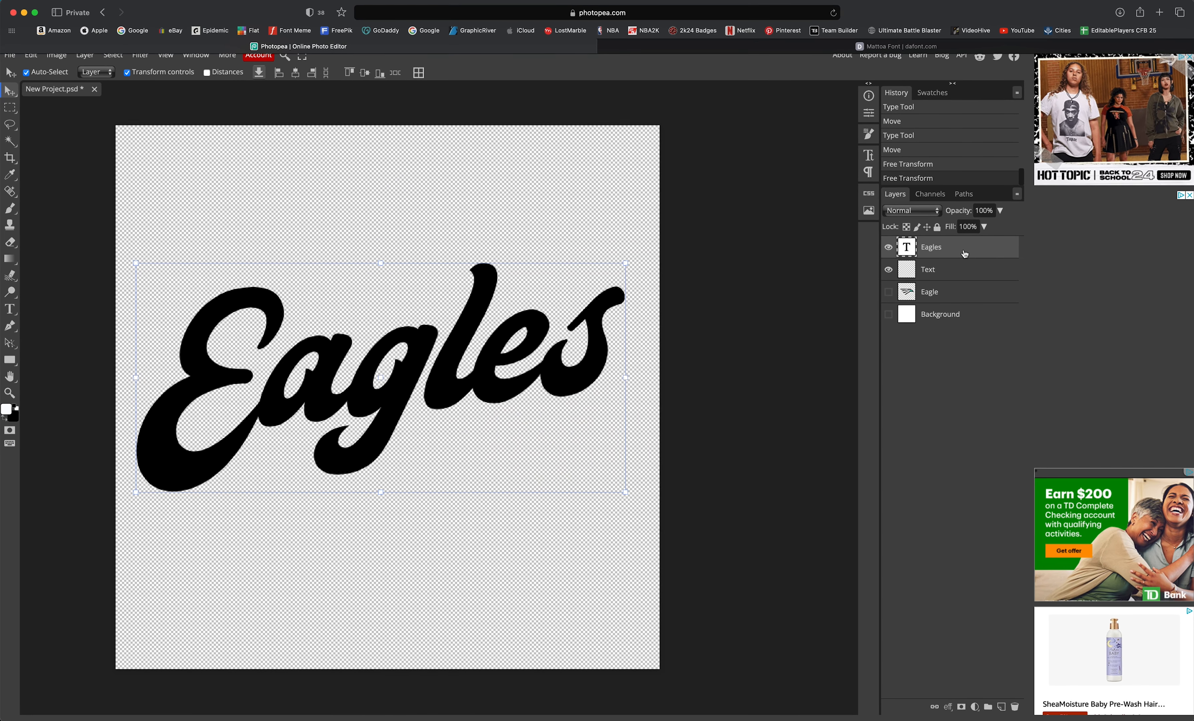
Add a 13 px white outside Stroke to the Eagles text layer, keeping the artwork clear of the style dialog.
double_click(966, 253)
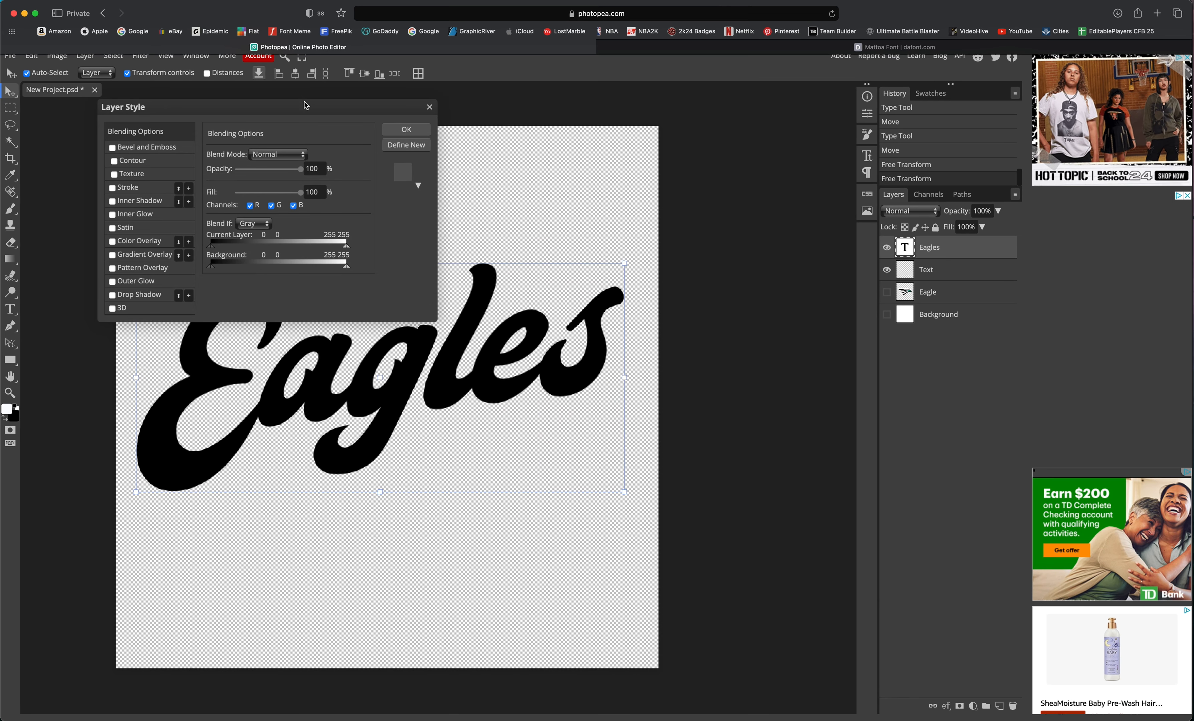
left_click_drag(305, 106, 728, 114)
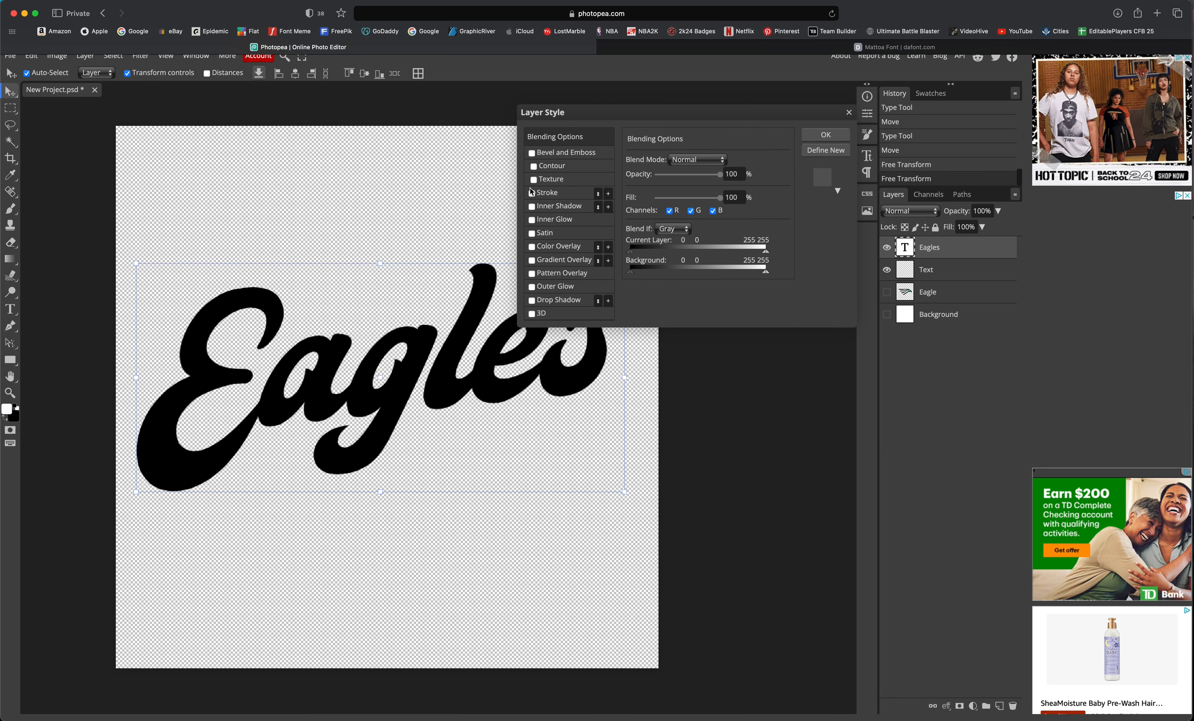
left_click(533, 194)
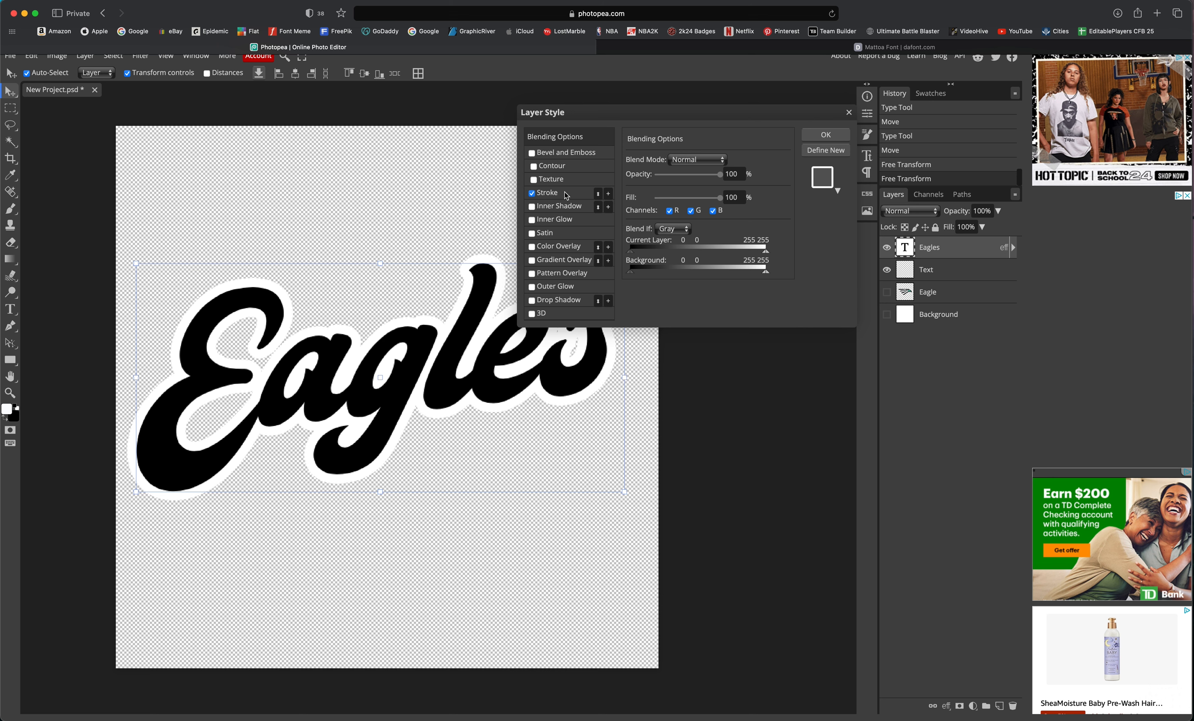
left_click(567, 195)
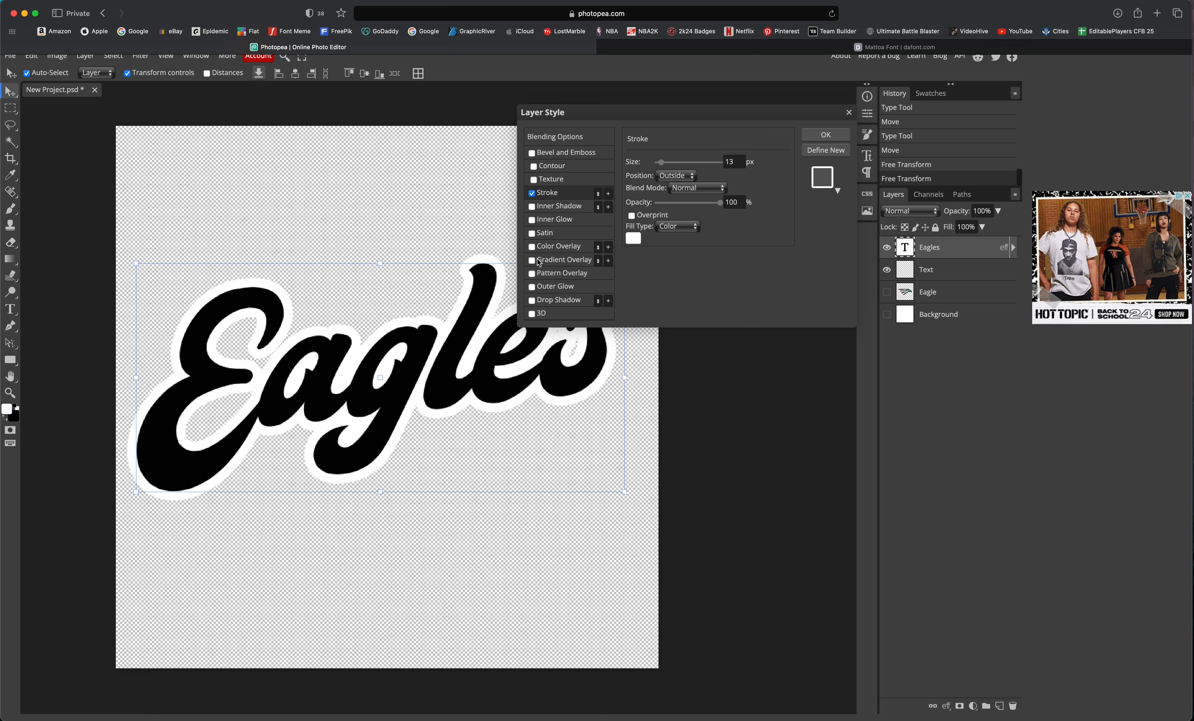
Try a Color Overlay on the Eagles text in blue, green, yellow and black.
left_click(533, 262)
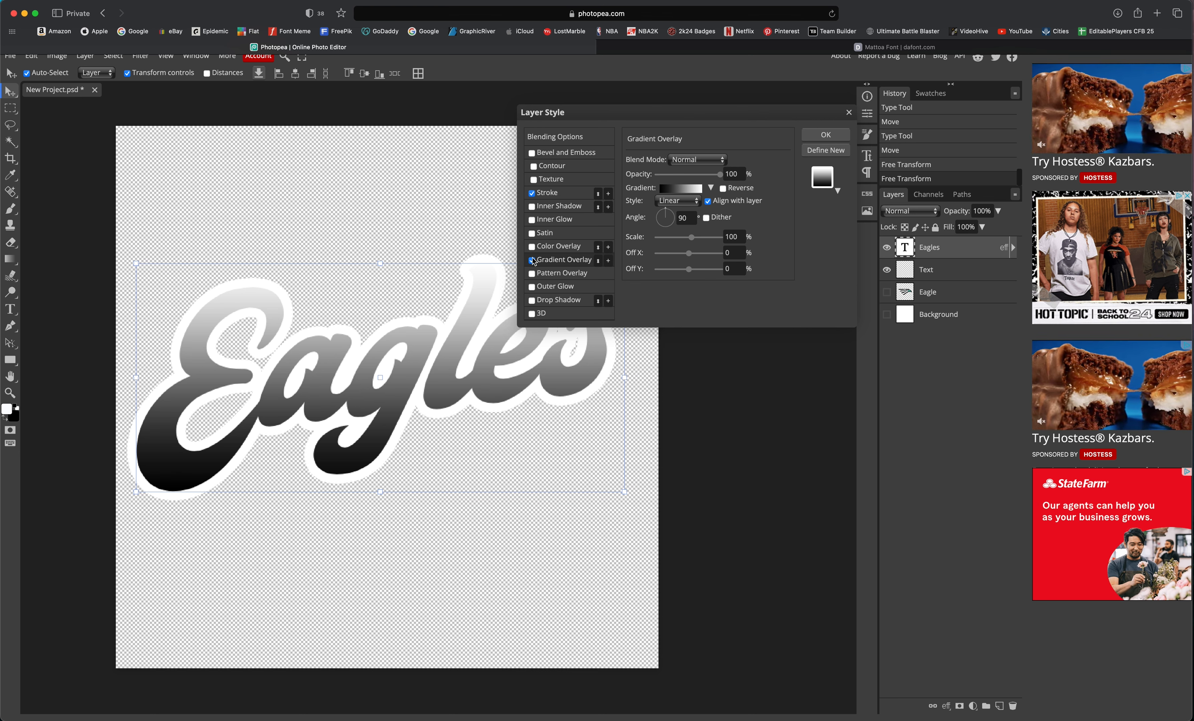
left_click(533, 247)
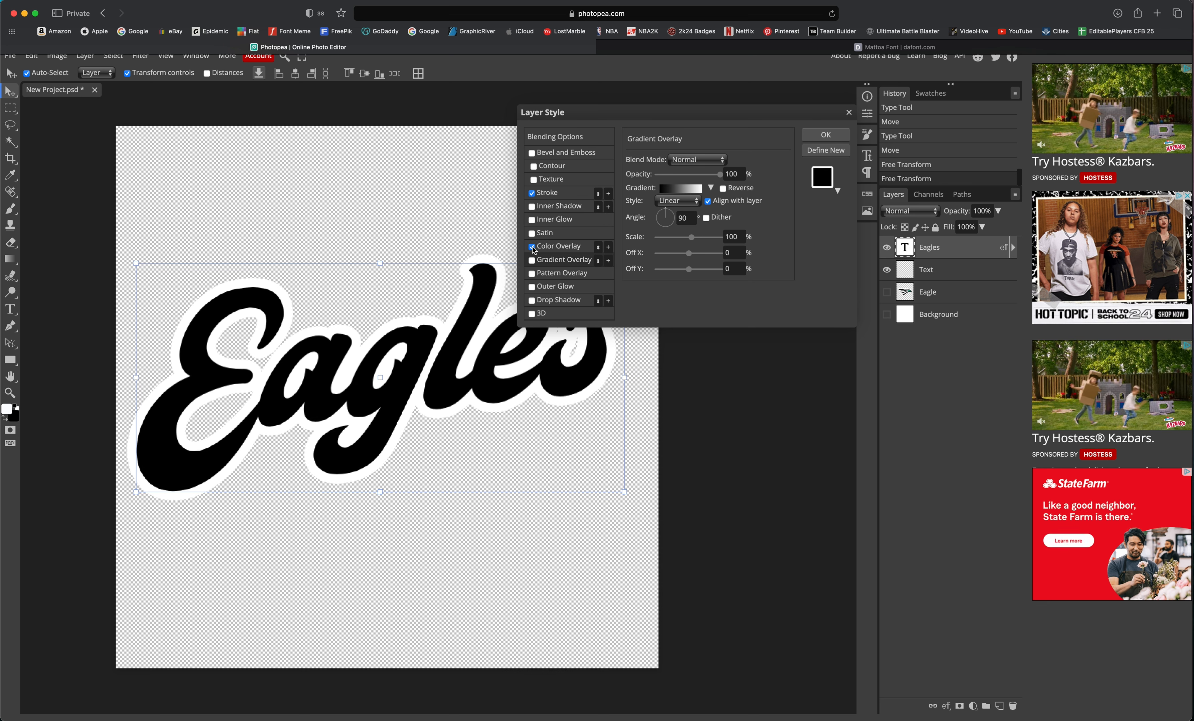
left_click(558, 247)
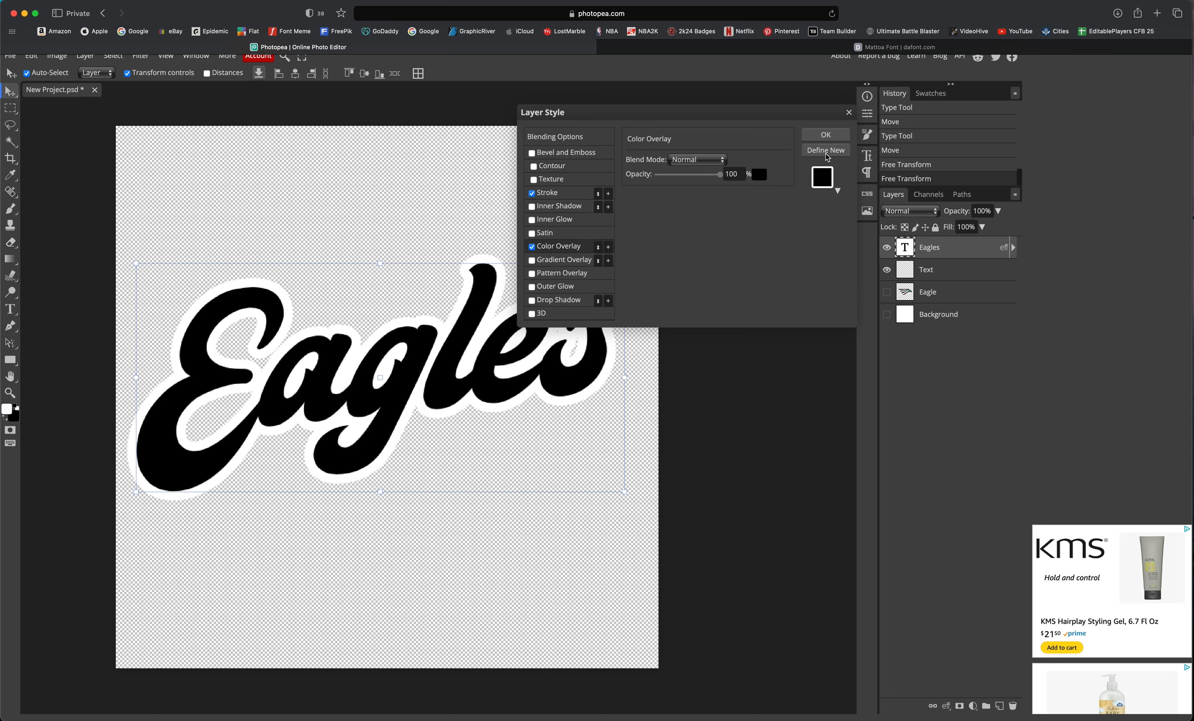
left_click(760, 176)
left_click(217, 246)
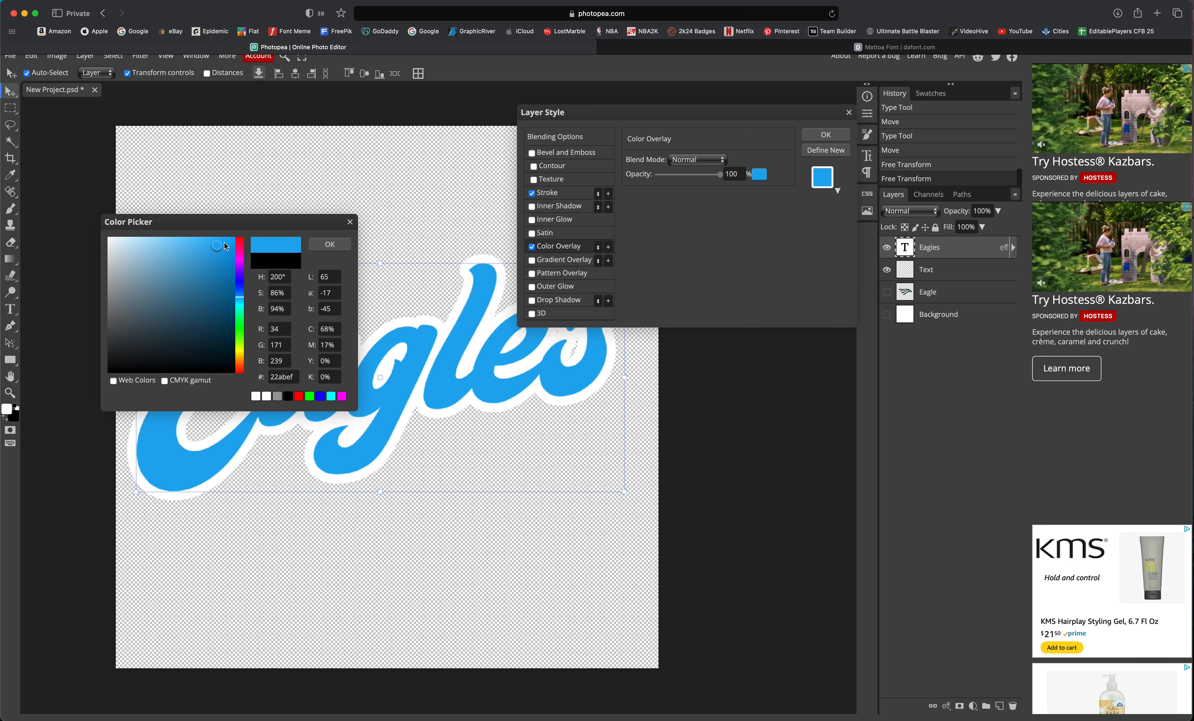
left_click(228, 237)
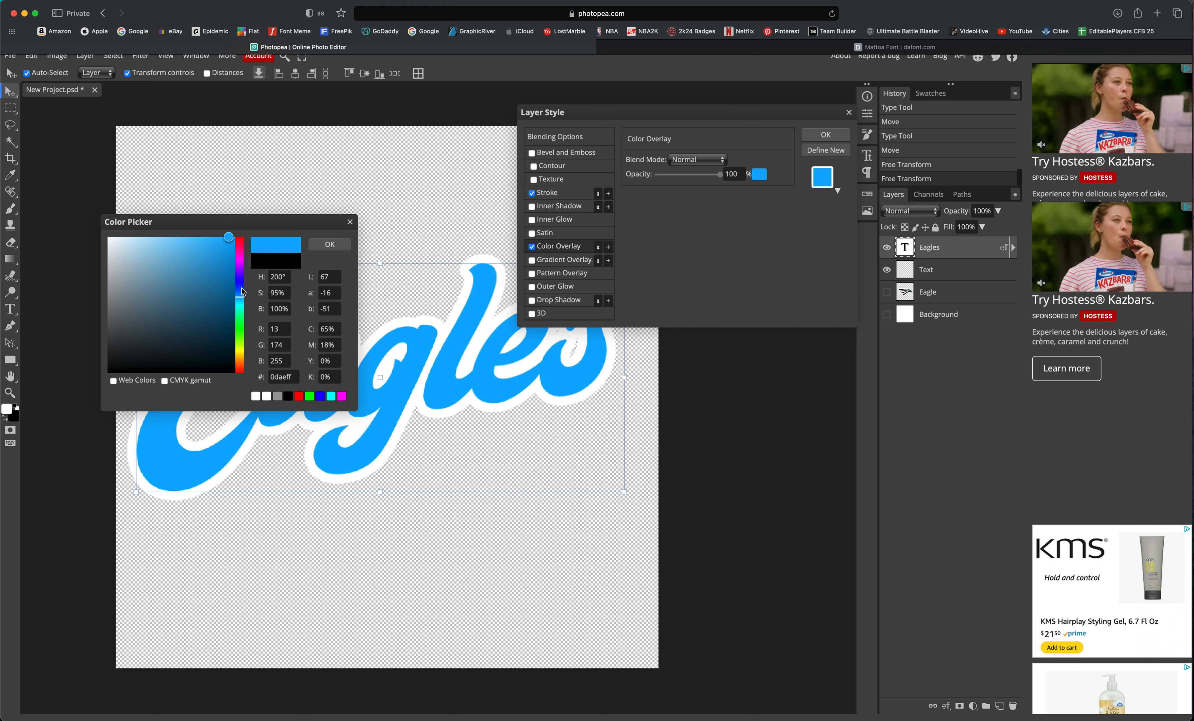
left_click_drag(239, 291, 239, 321)
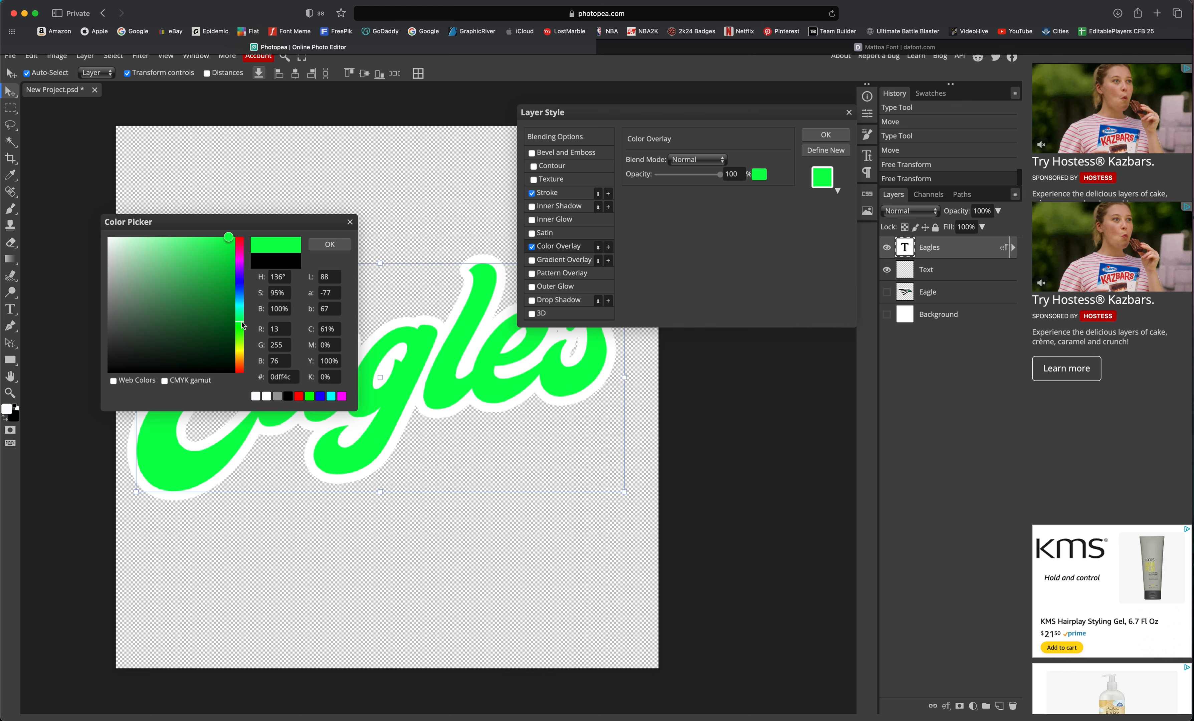
left_click(239, 354)
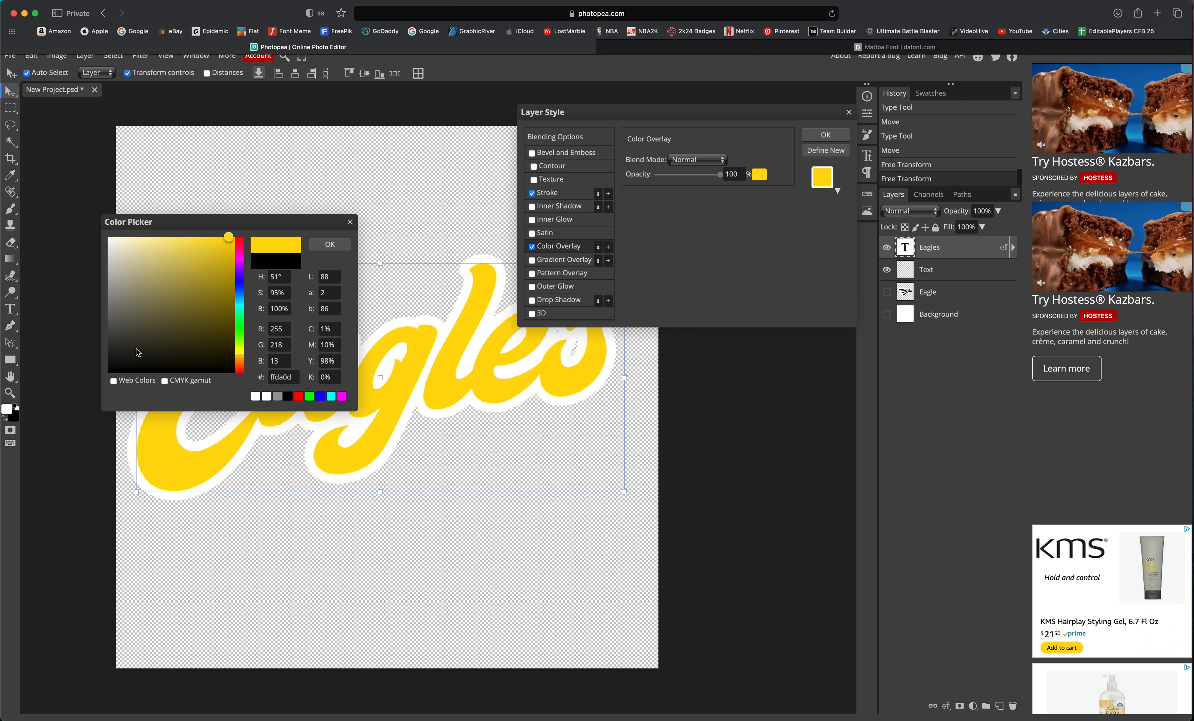
left_click_drag(138, 346, 108, 372)
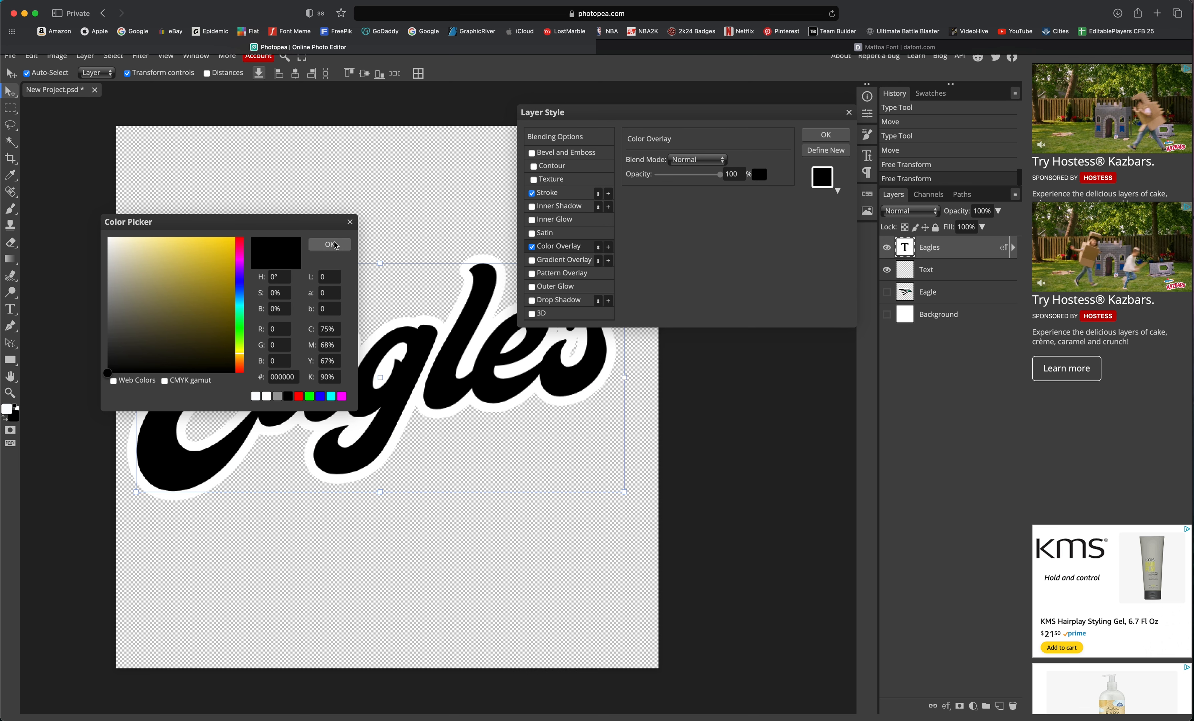
left_click(350, 222)
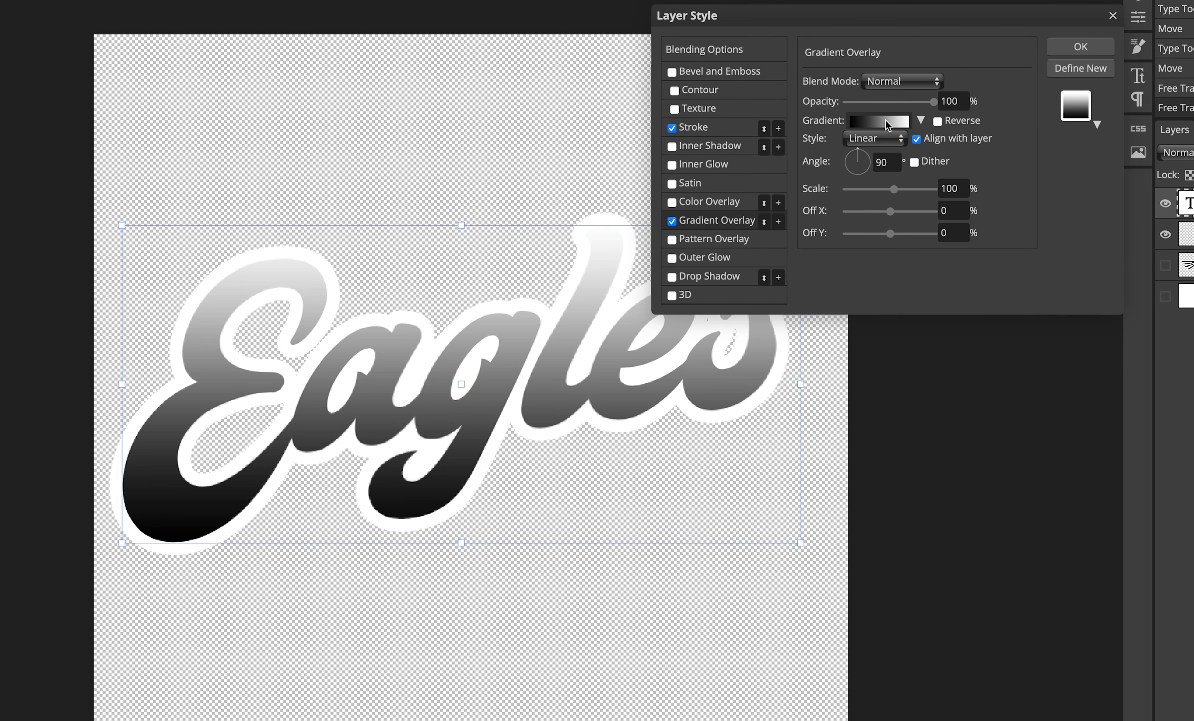
Use a linear Gradient Overlay on the Eagles text and set the gradient's starting color stop to orange.
left_click(893, 119)
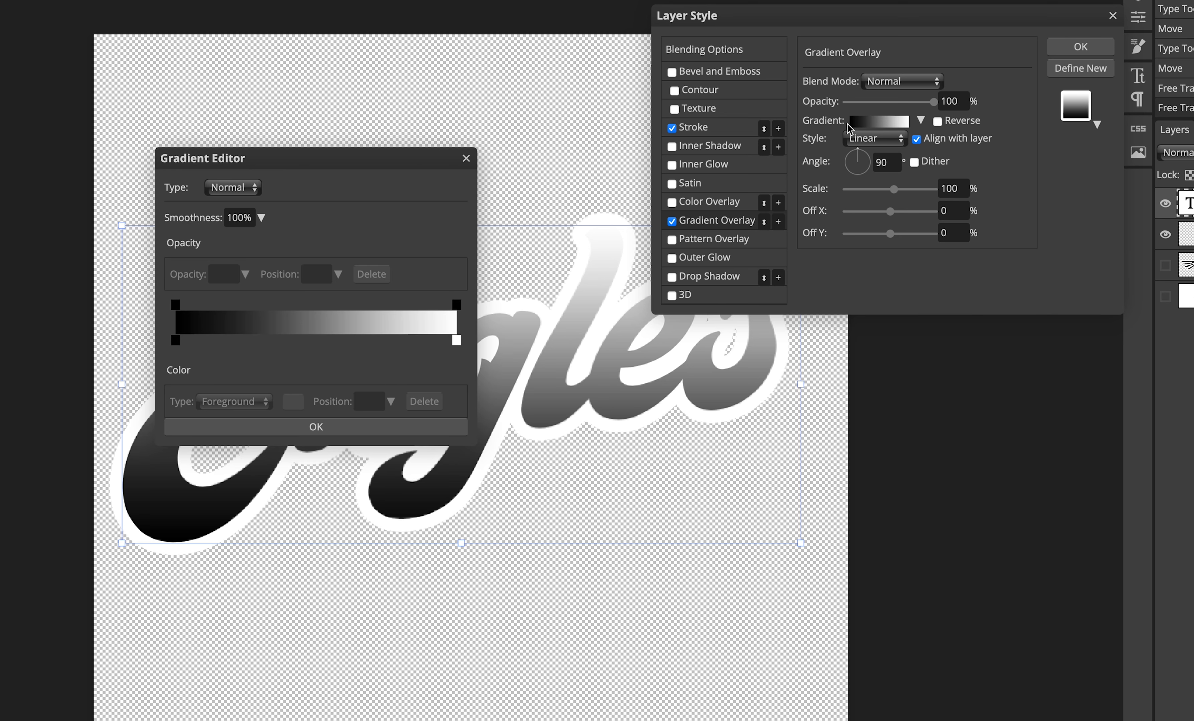
double_click(176, 340)
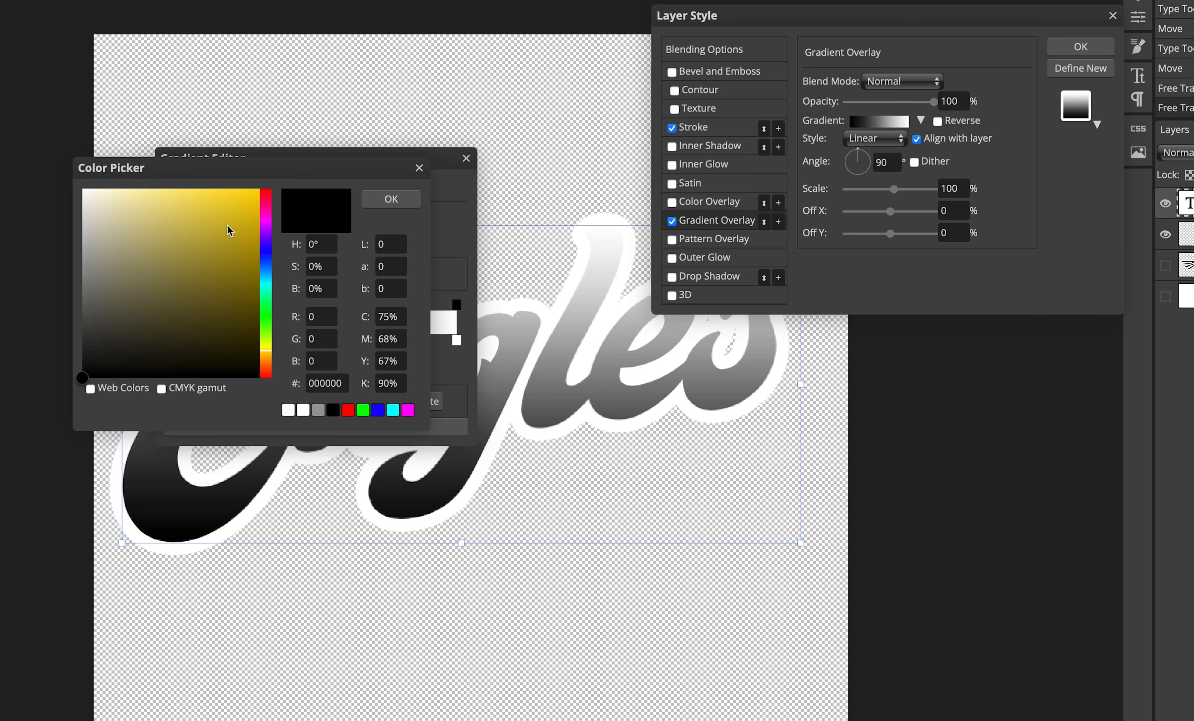
left_click_drag(227, 225, 261, 185)
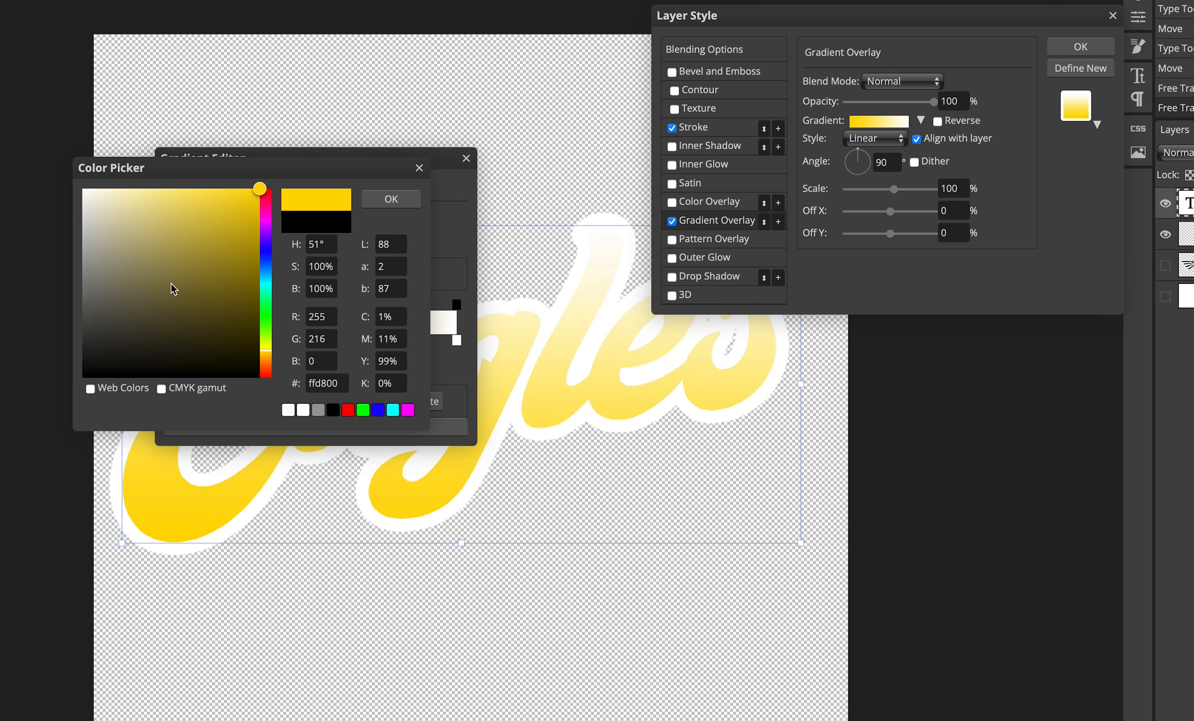
left_click(262, 361)
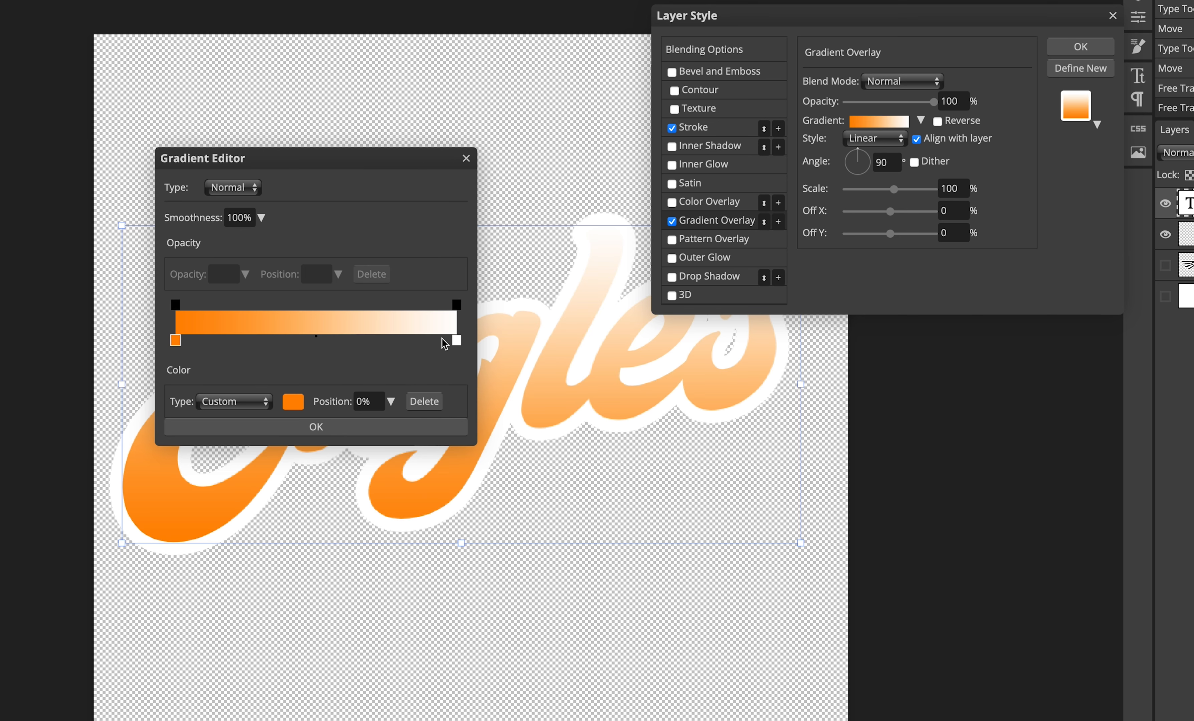
Set the gradient's end color stop to red ff170c and accept the edited gradient.
left_click(457, 341)
double_click(457, 340)
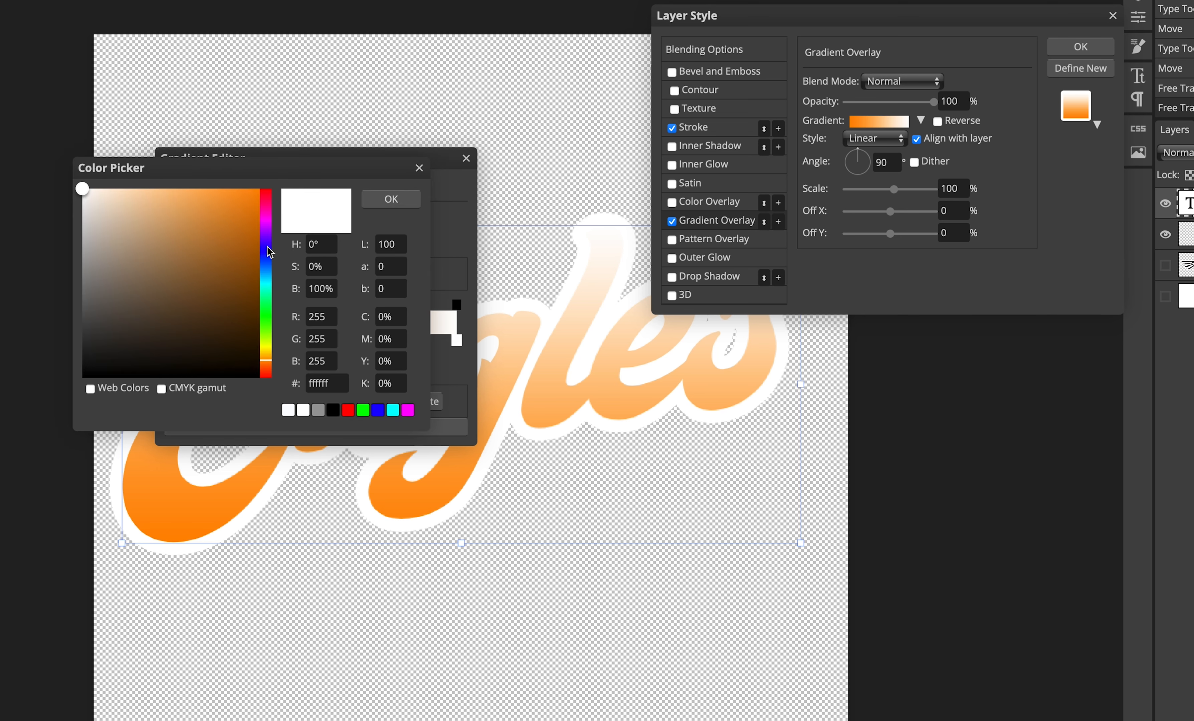
left_click(266, 373)
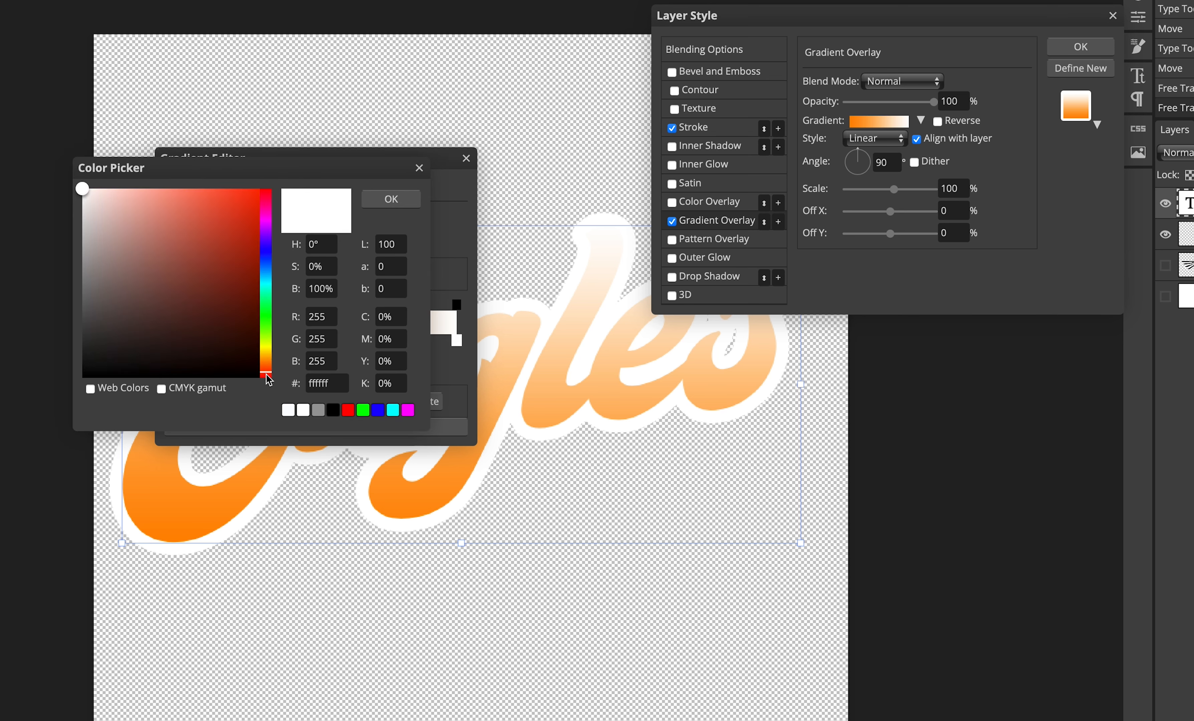
left_click_drag(245, 194, 251, 186)
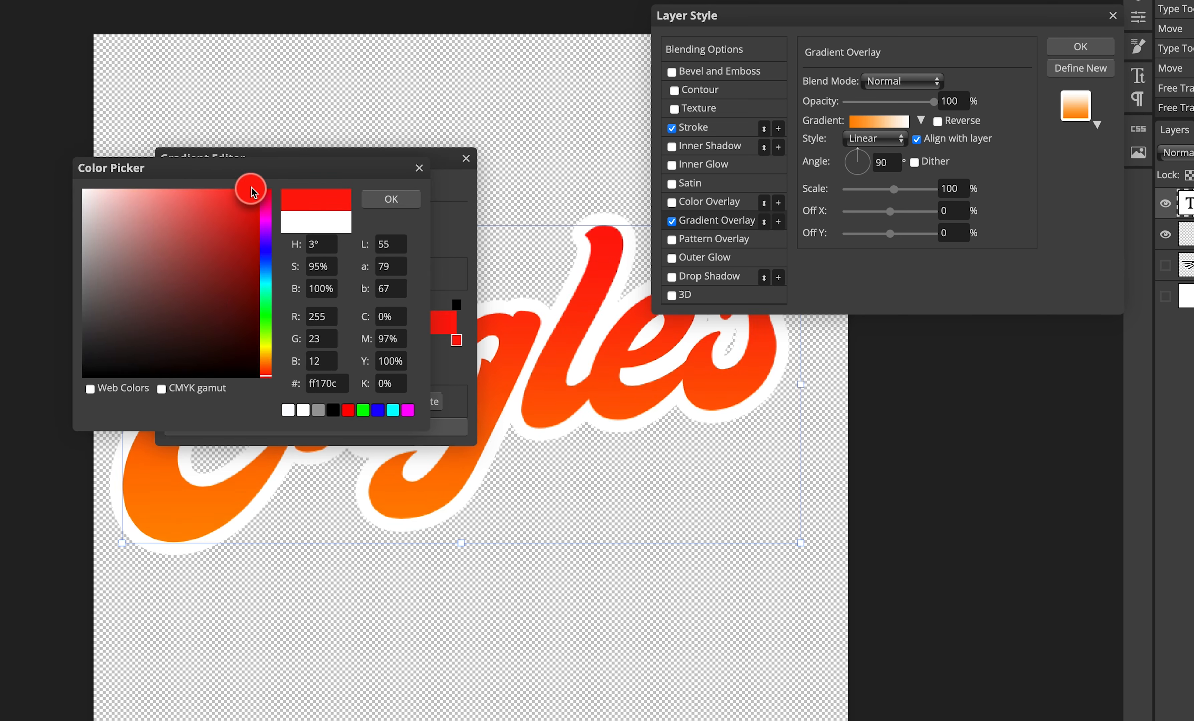
left_click(391, 199)
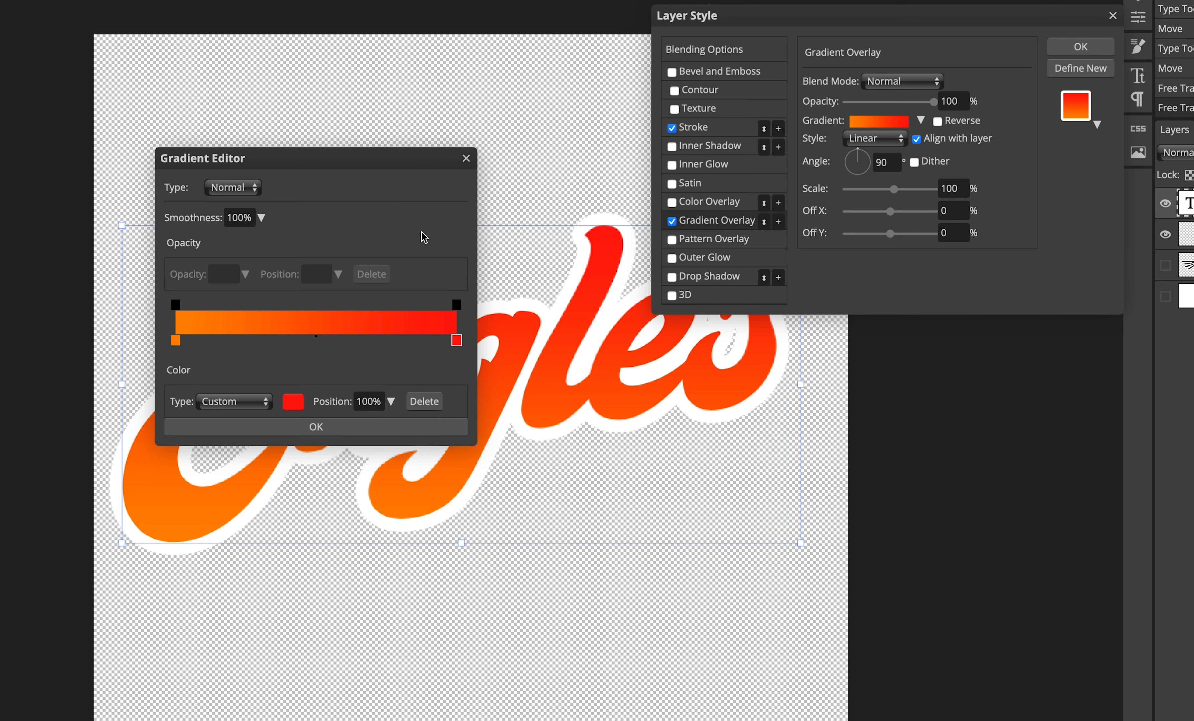
left_click(320, 427)
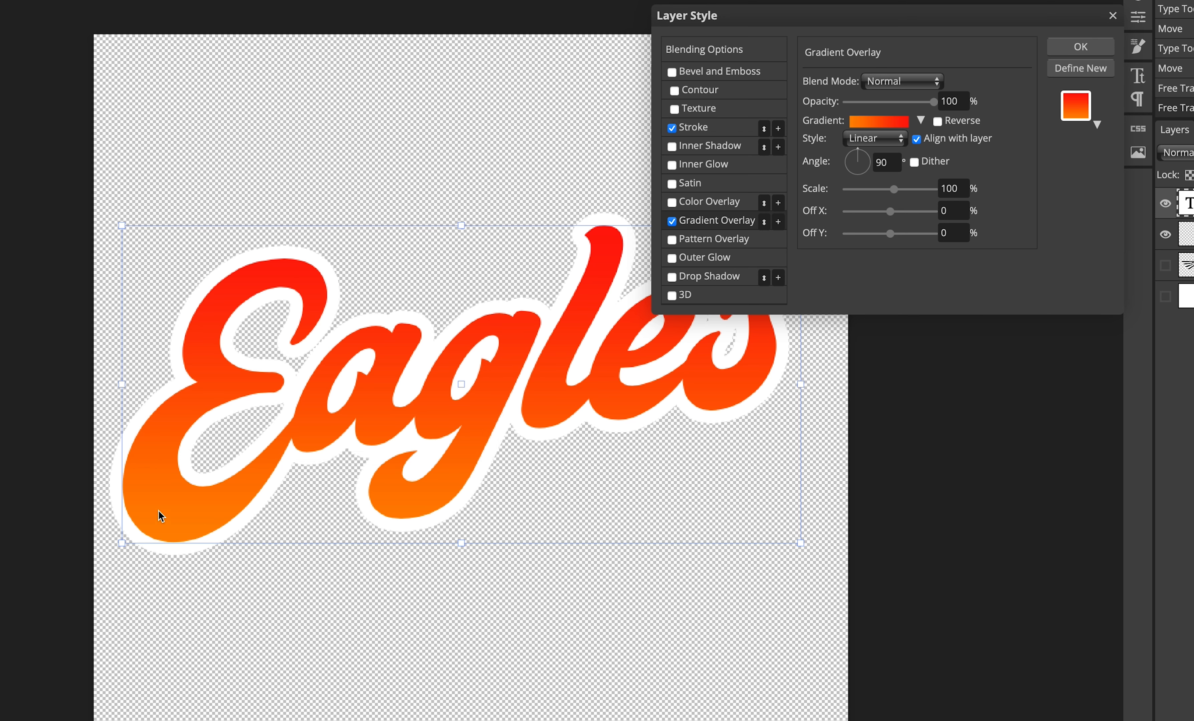
Try the Radial, Angle, Reflected and Diamond gradient styles on the Eagles text and return to Linear.
left_click(890, 161)
left_click(891, 138)
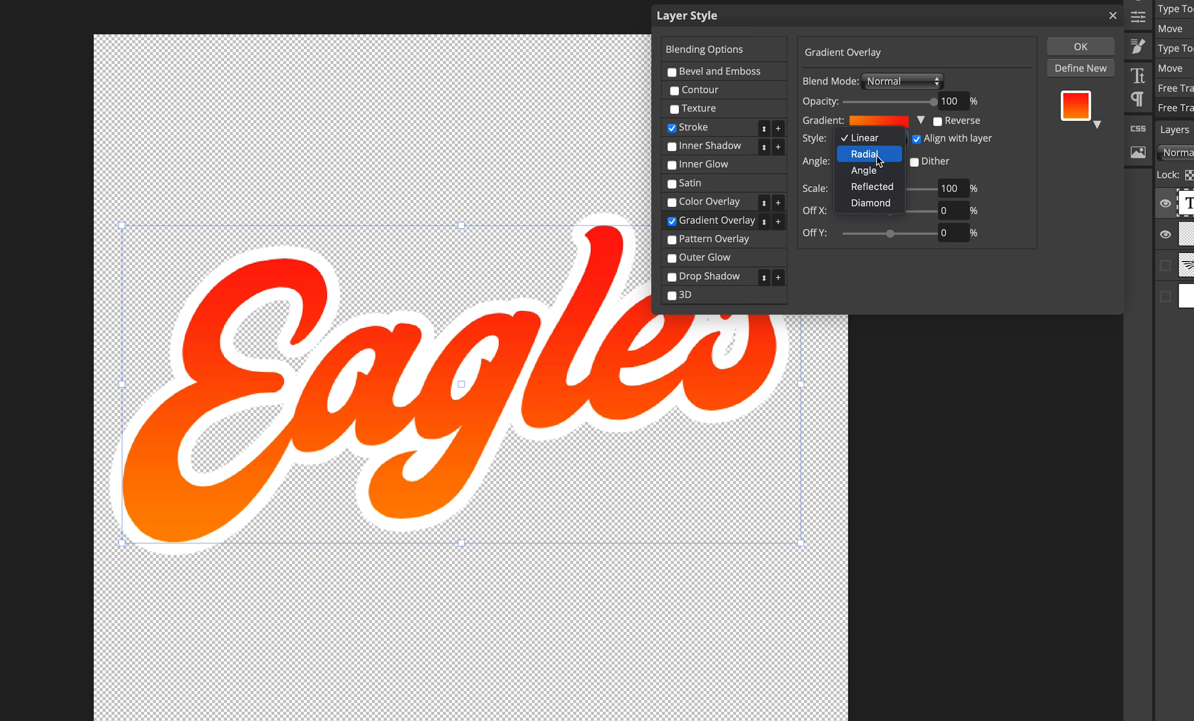
left_click(876, 155)
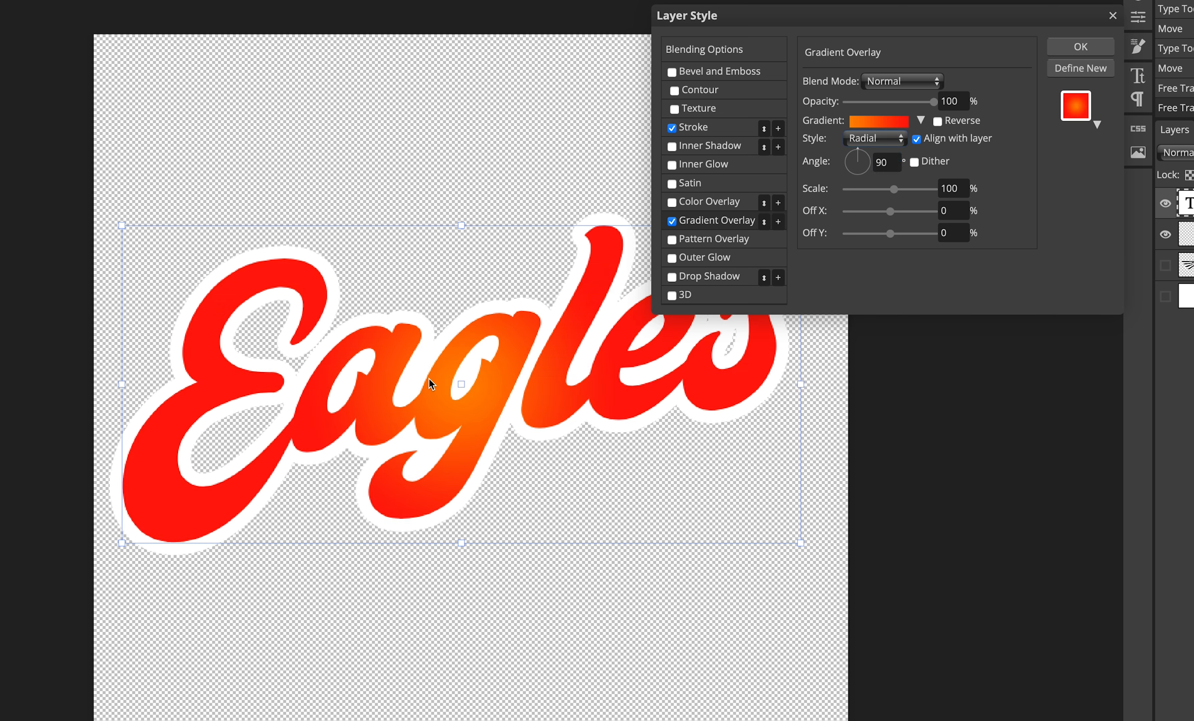
left_click(858, 140)
left_click(861, 152)
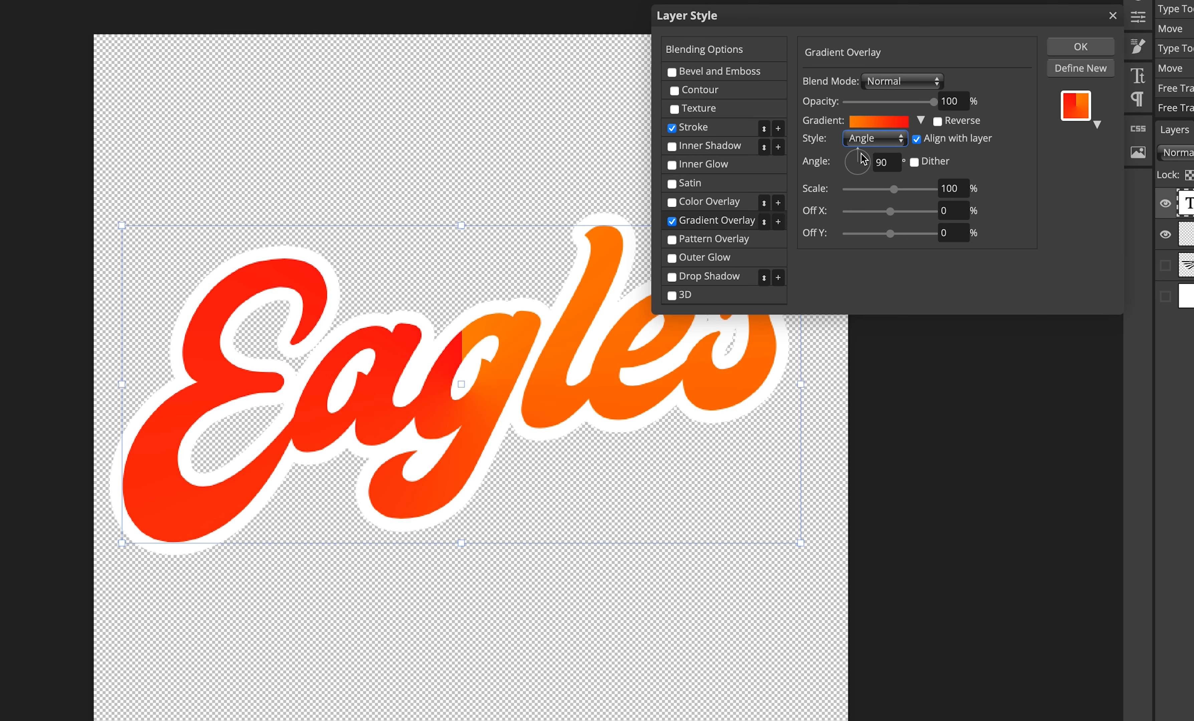
left_click(903, 140)
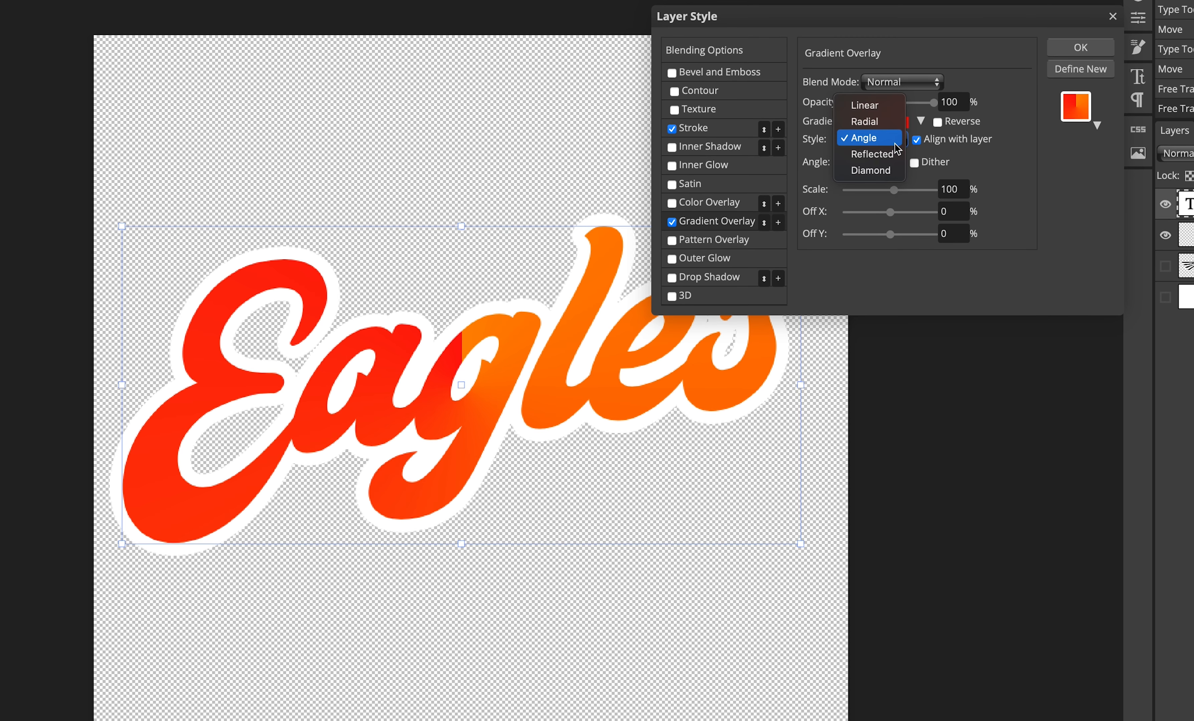
left_click(891, 153)
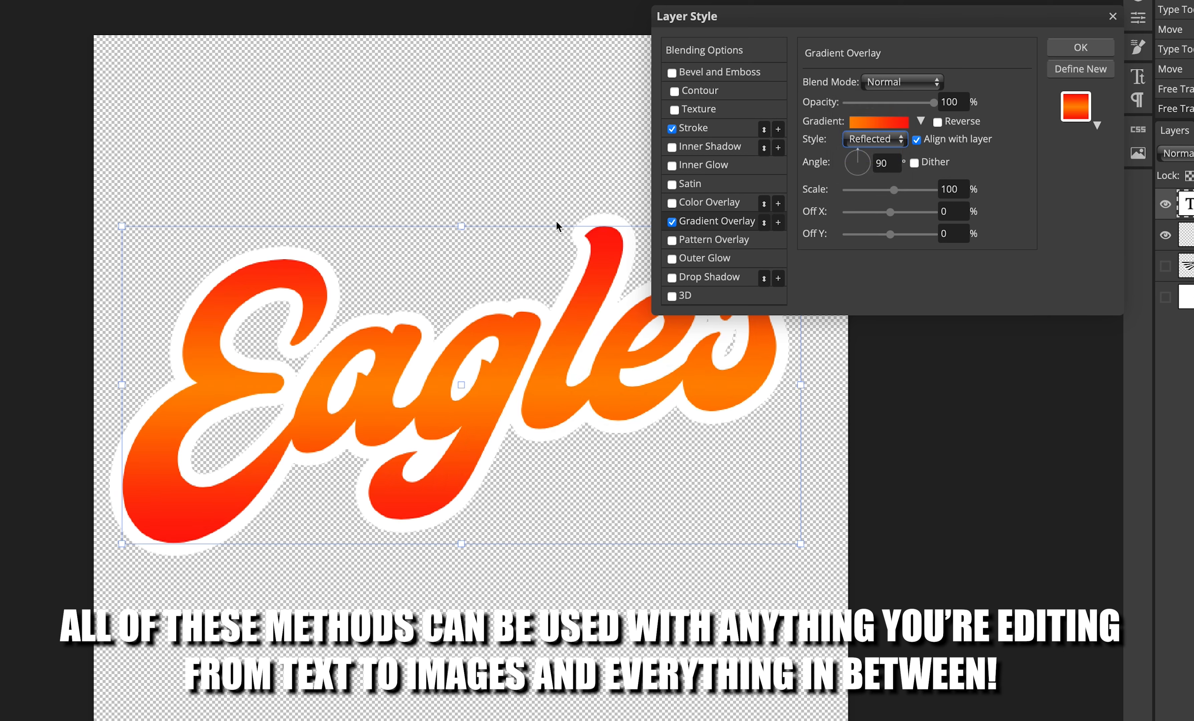
left_click(884, 141)
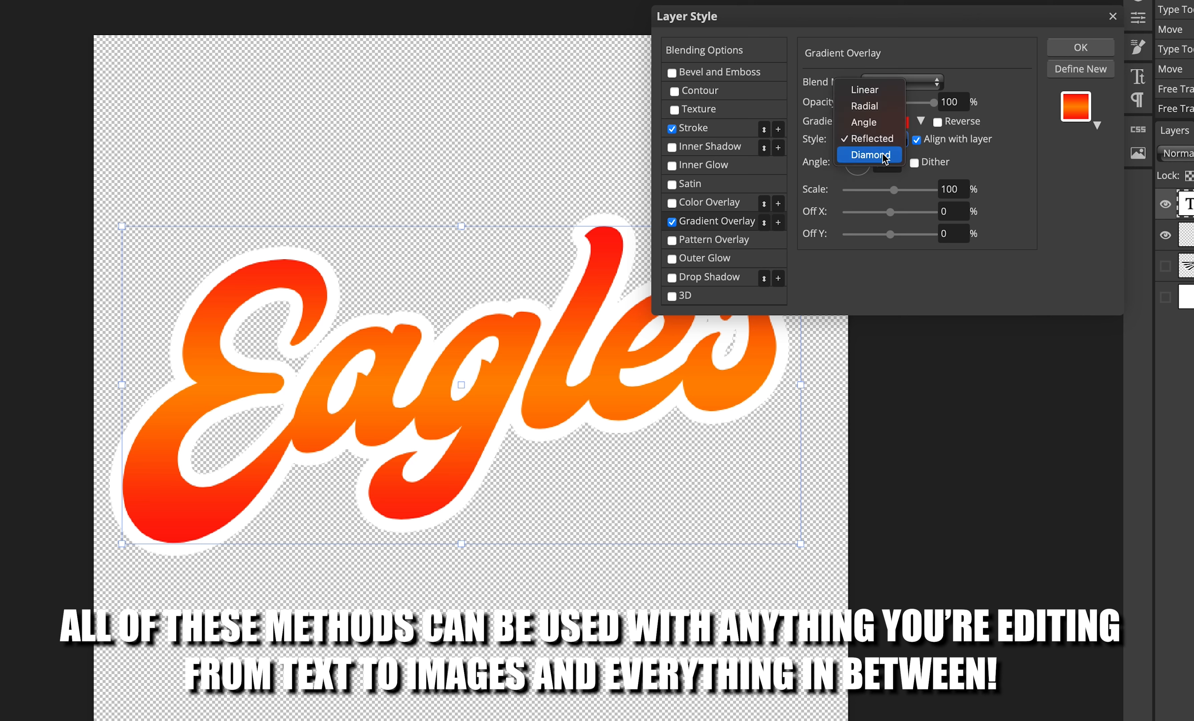
left_click(883, 153)
left_click(868, 139)
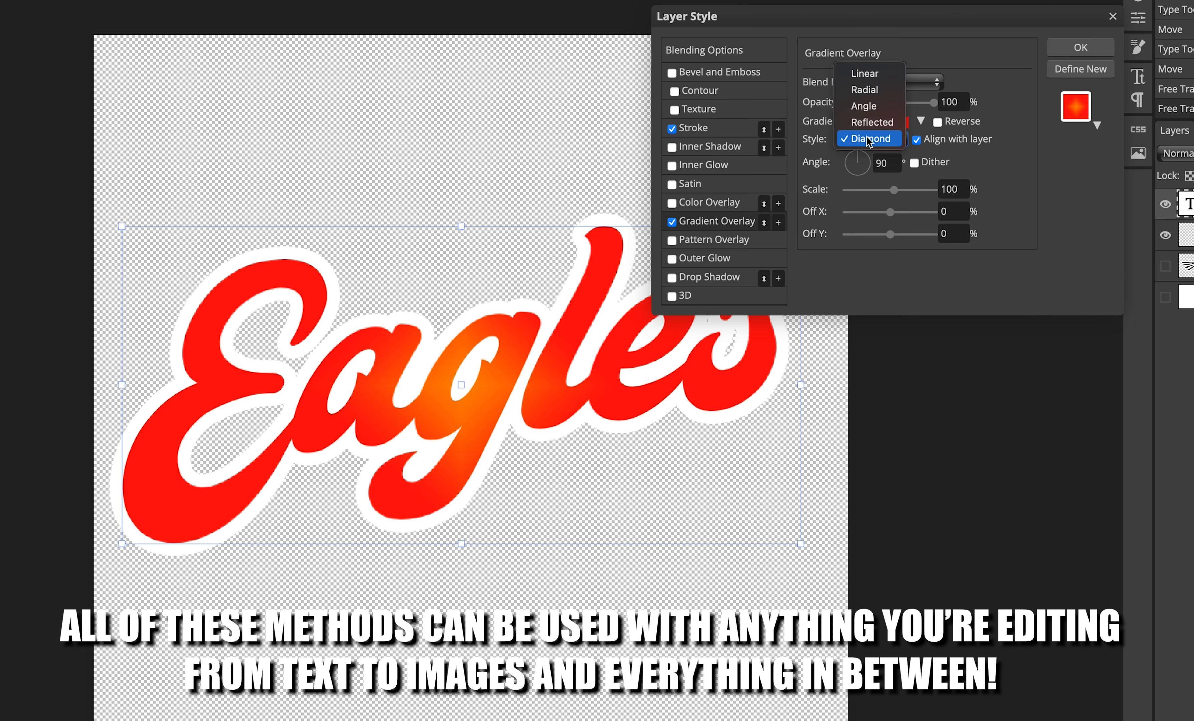
left_click(878, 74)
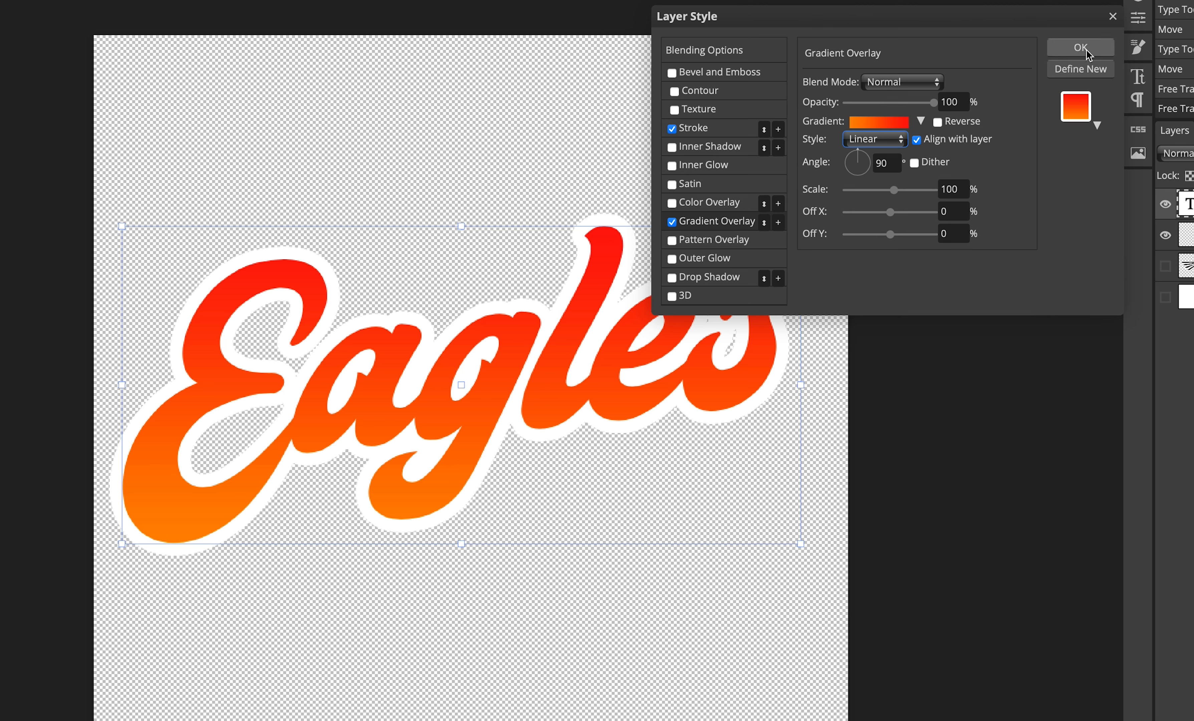
Turn off the Gradient Overlay and Stroke on the Eagles text and enable an Outer Glow at 100% opacity.
left_click(672, 222)
left_click(672, 129)
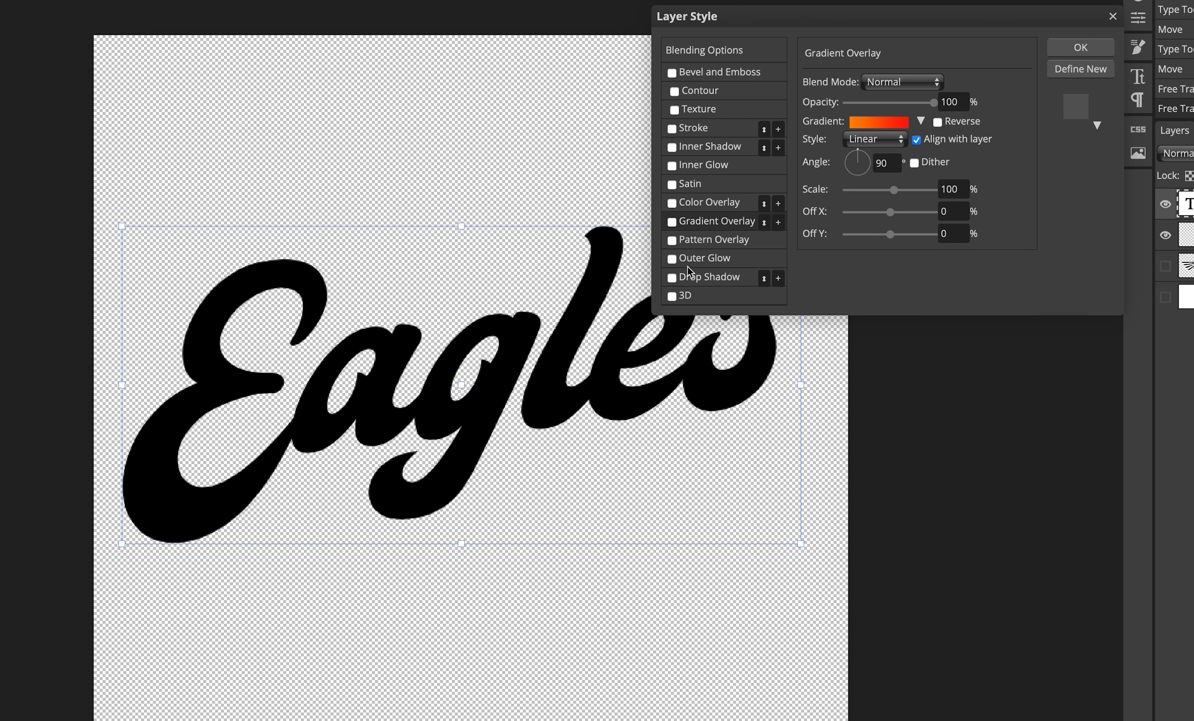
left_click(673, 259)
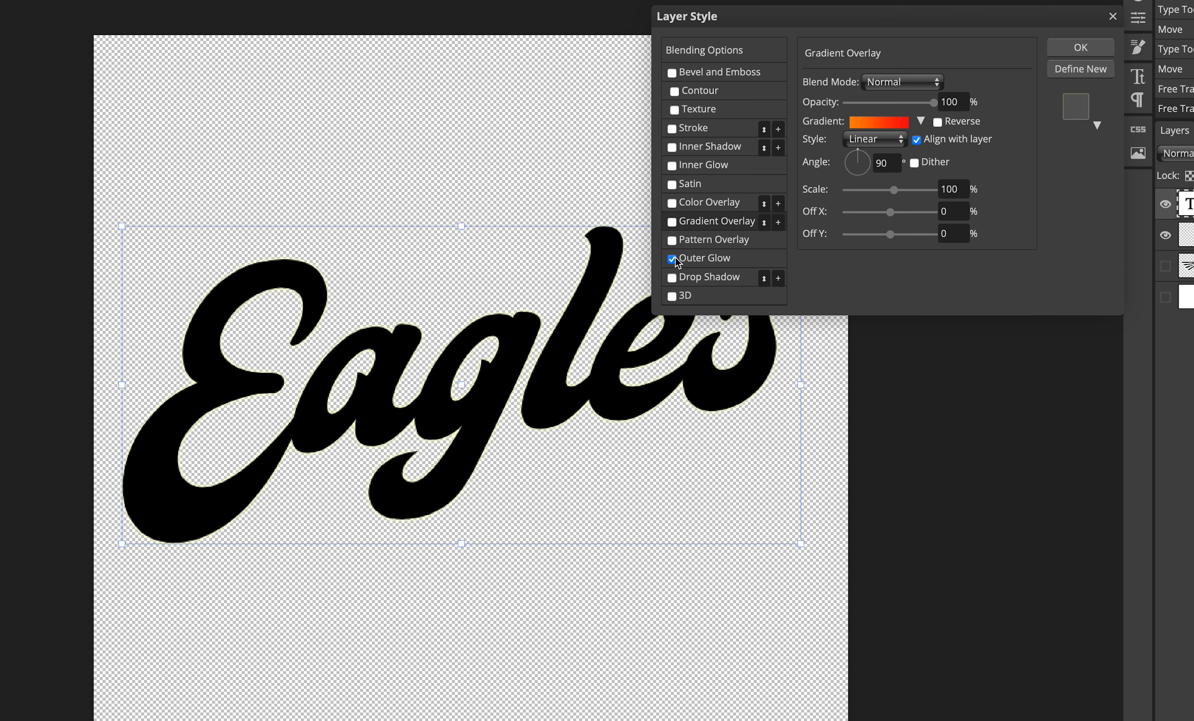
left_click(698, 258)
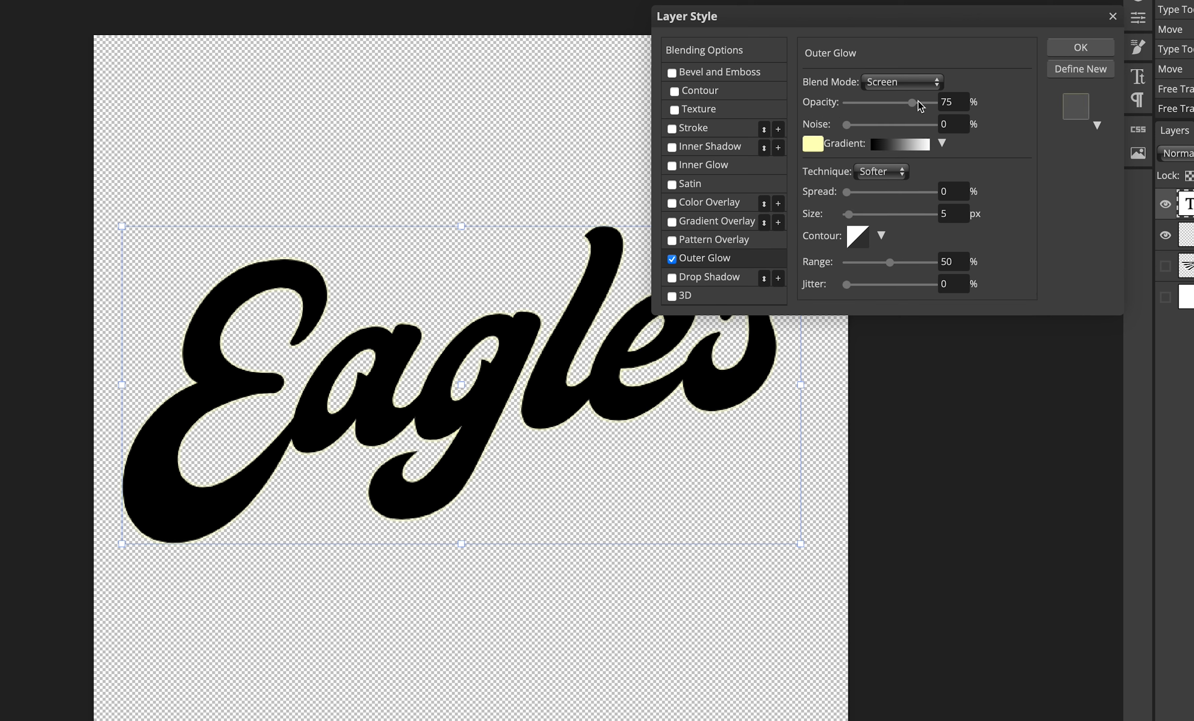
left_click_drag(920, 104, 1004, 104)
Make the outer glow pink with Normal blending, 8% spread and 24 px size, and apply the layer style.
left_click(819, 144)
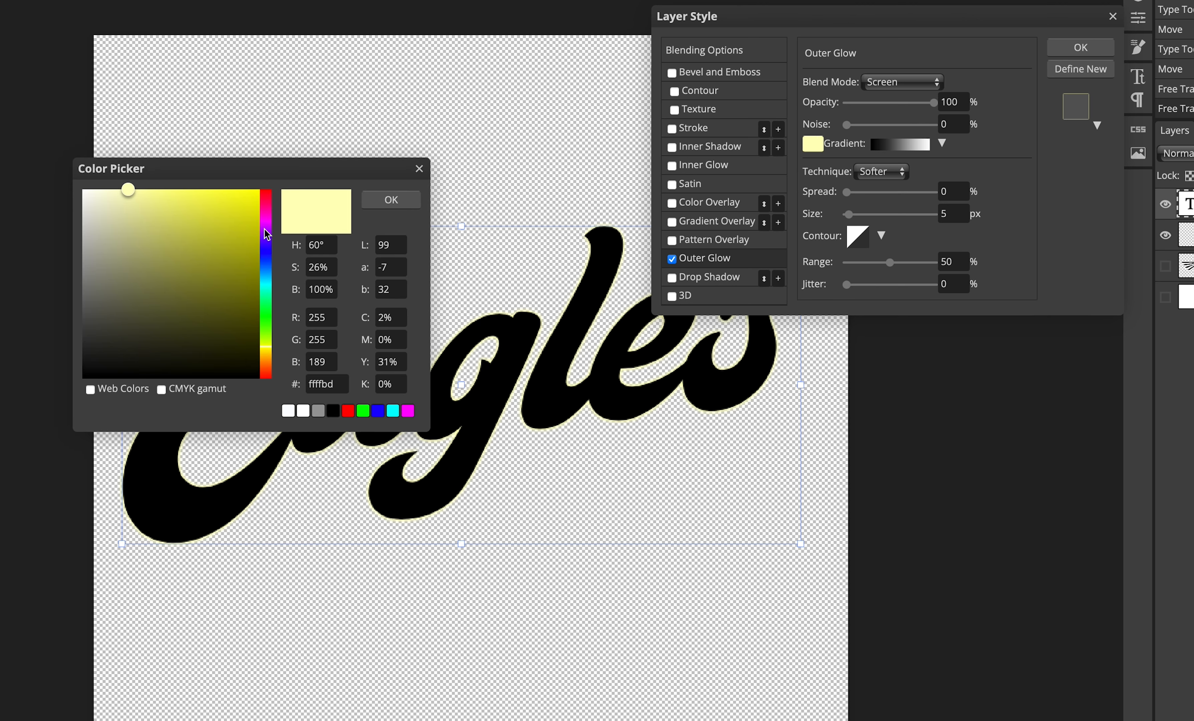
mouse_move(266, 235)
left_mouse_down()
mouse_move(266, 253)
mouse_move(266, 225)
left_mouse_up()
left_click(388, 202)
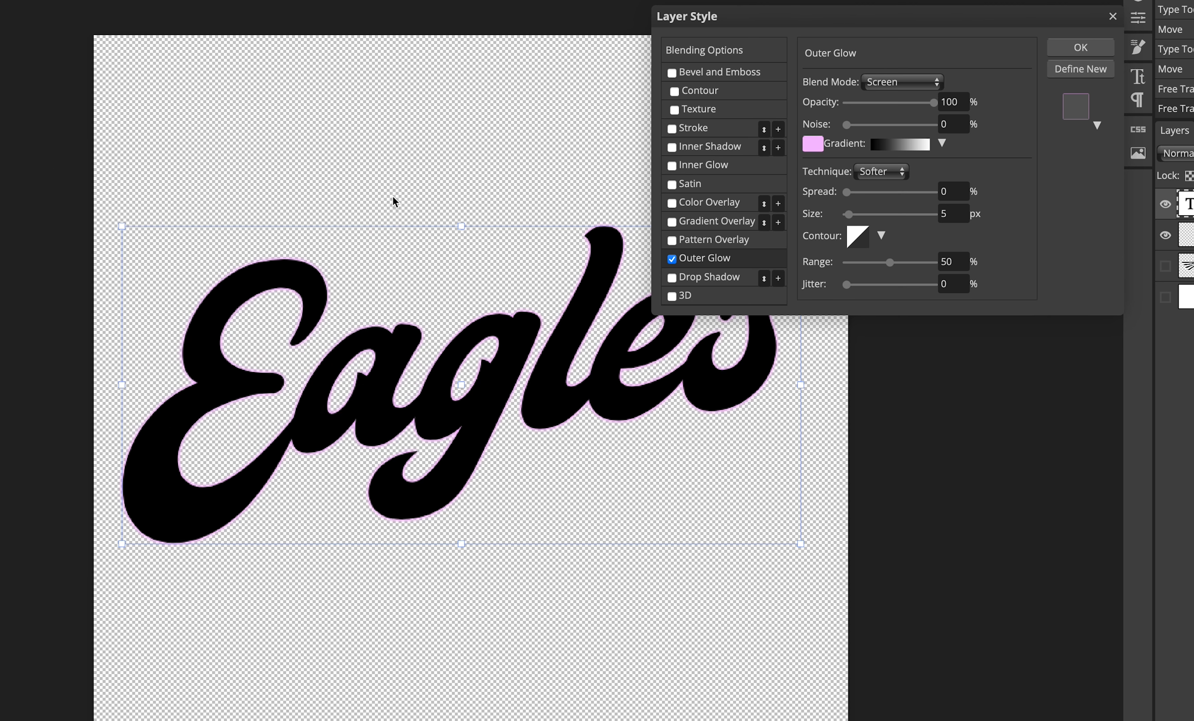
left_click_drag(846, 192, 858, 219)
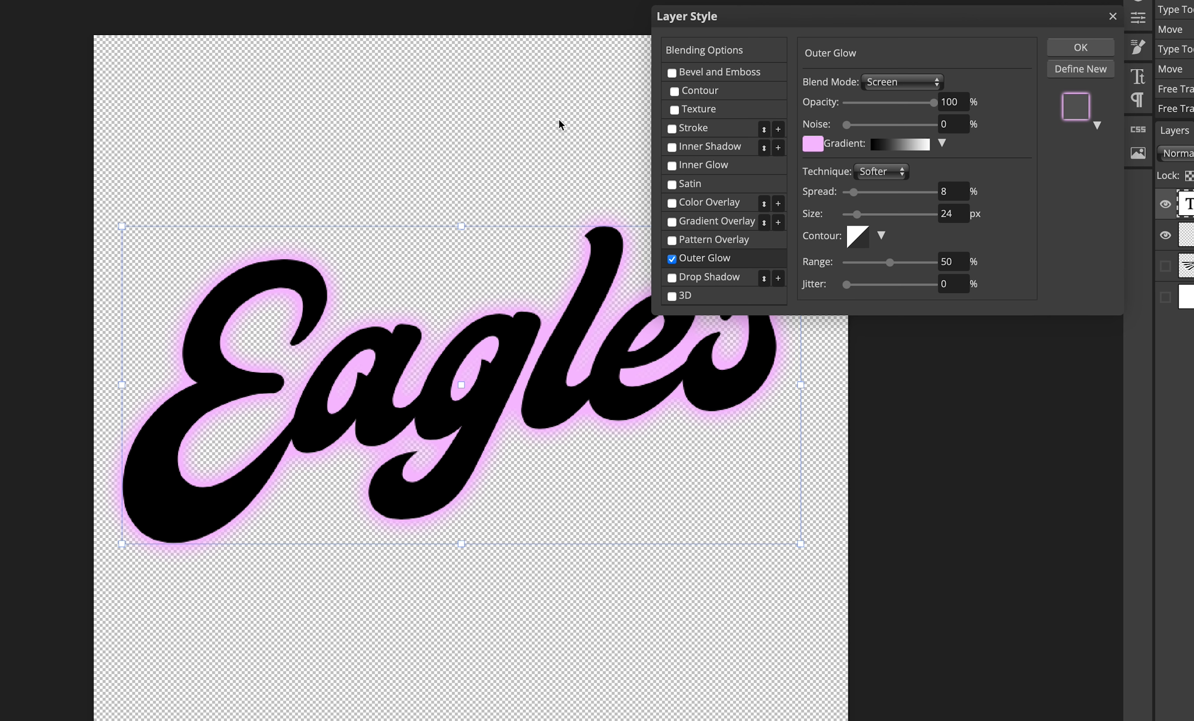
left_click(1081, 48)
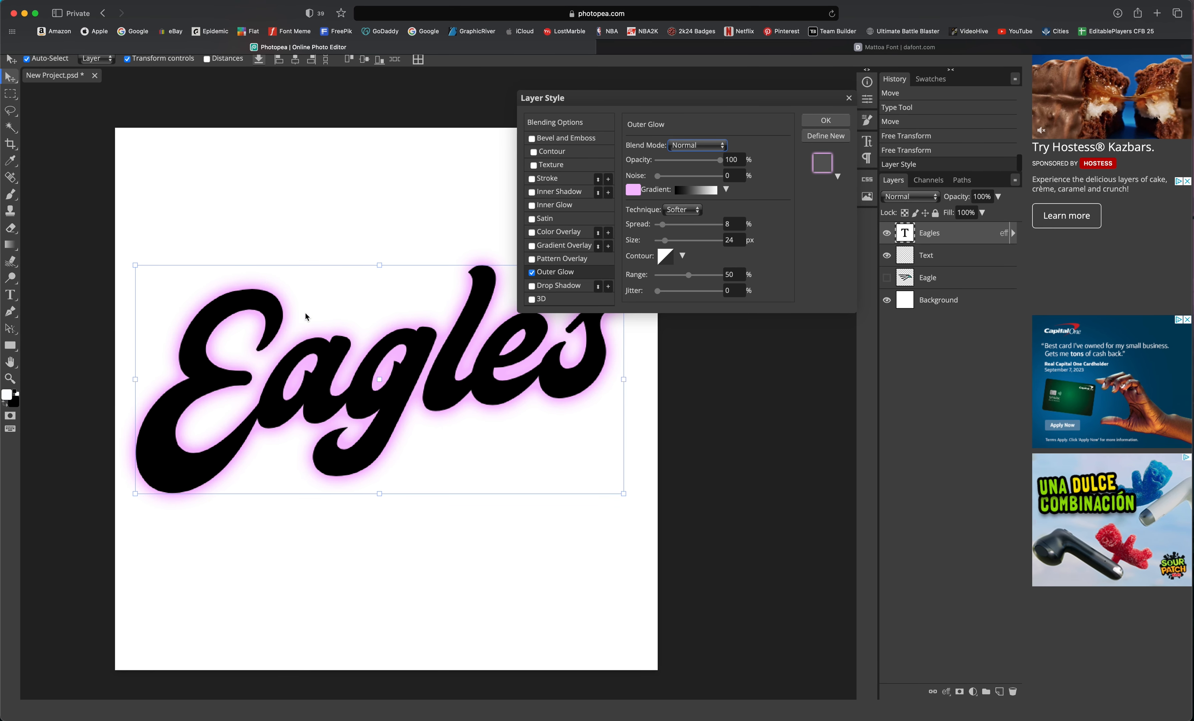
left_click(826, 121)
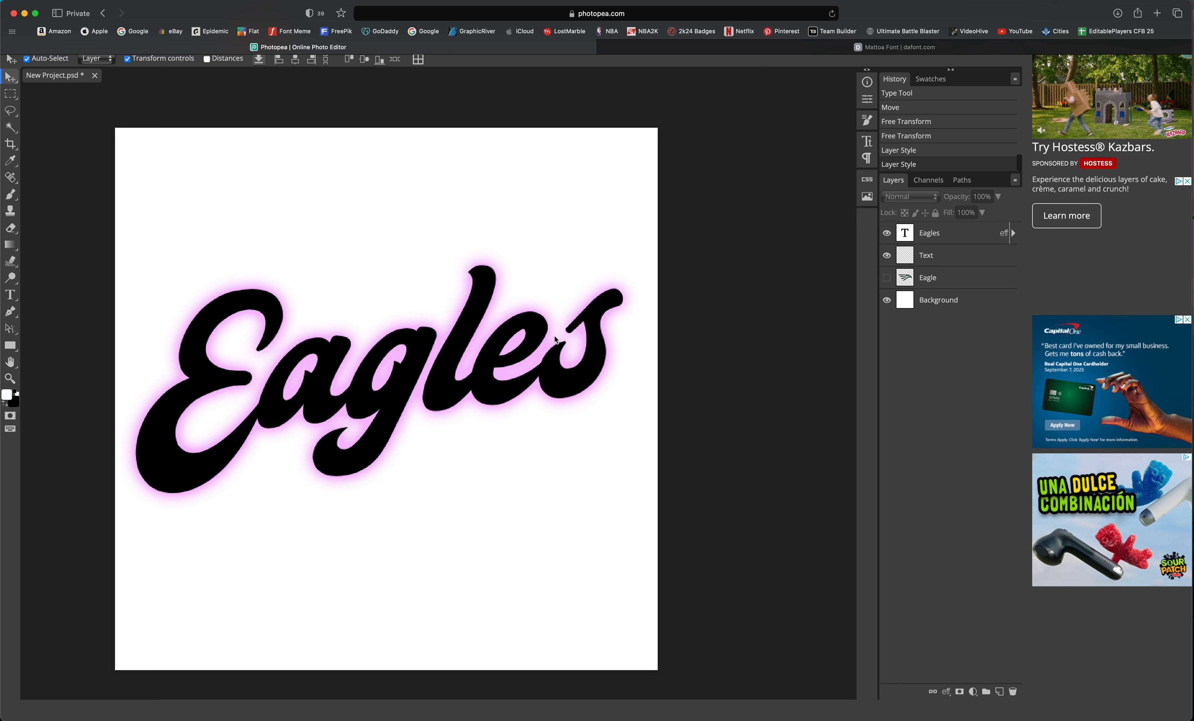
Turn off the Eagles text's Outer Glow and try a purple Inner Glow with 12% spread and 14 px size.
left_click(1012, 233)
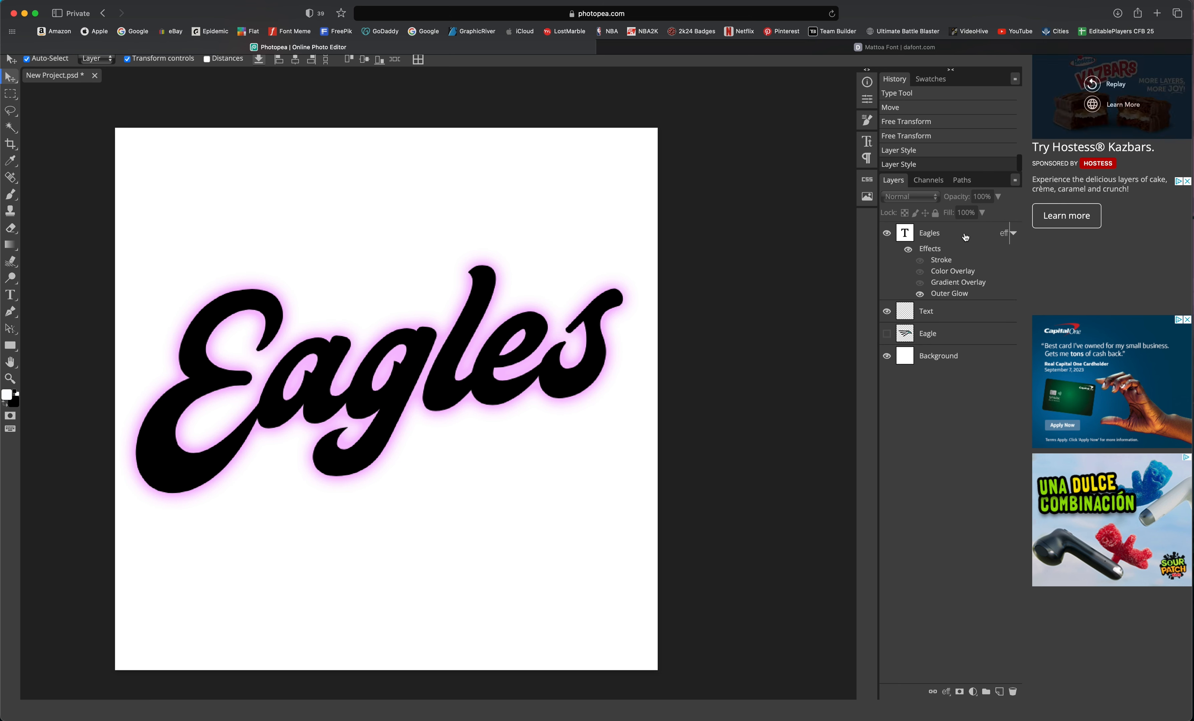
double_click(965, 237)
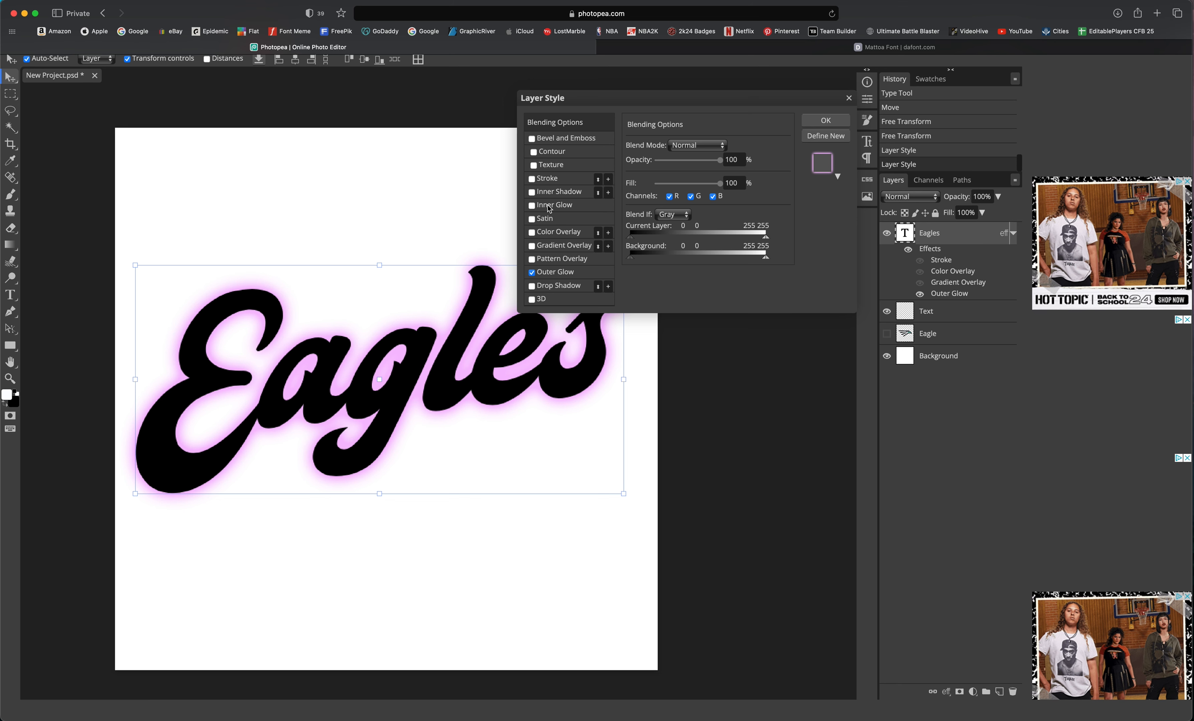
left_click(532, 272)
left_click(554, 205)
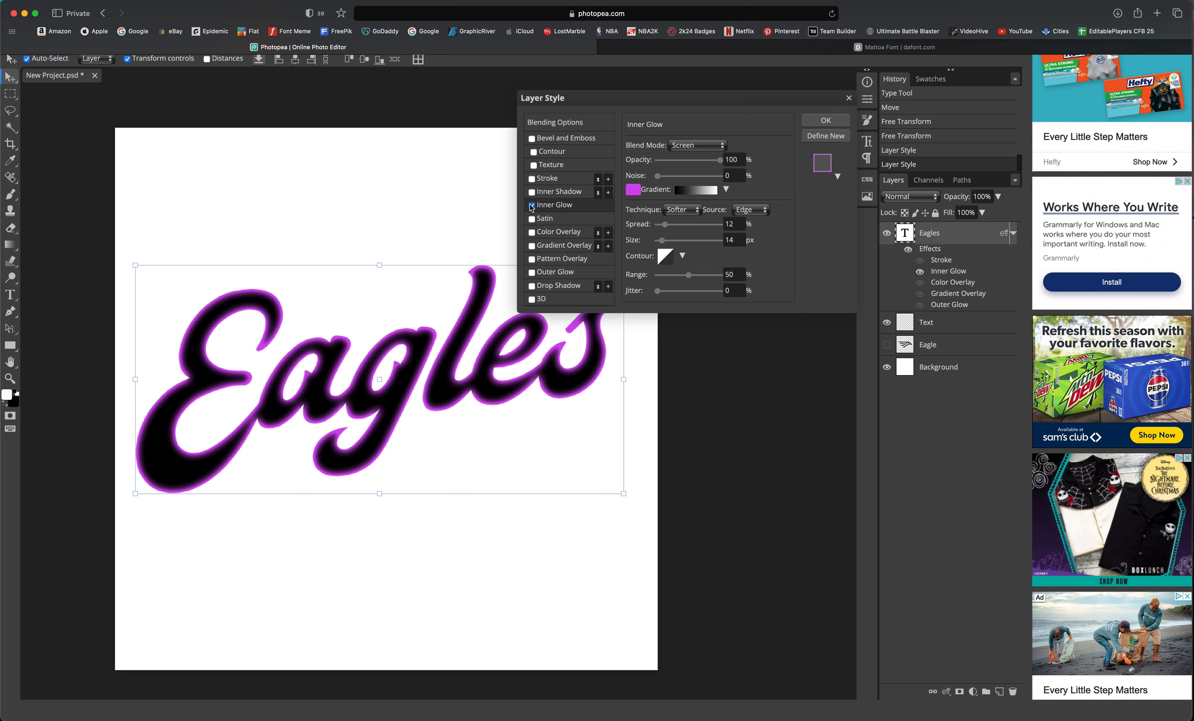
left_click(532, 206)
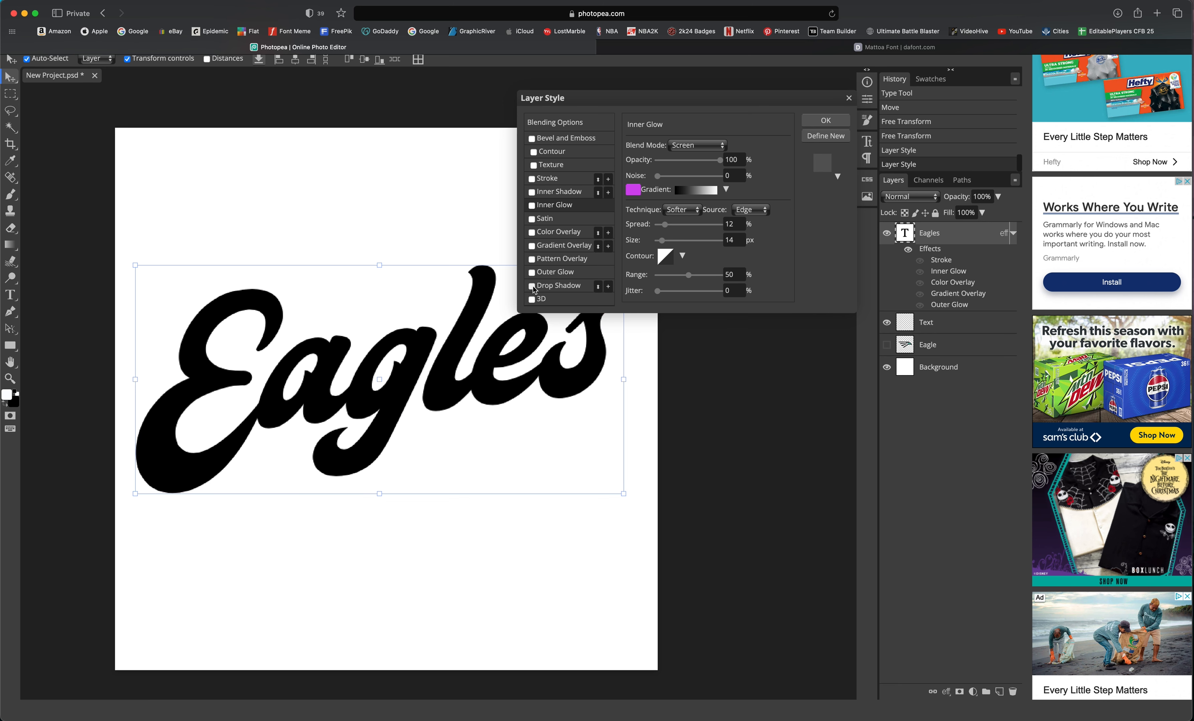
Try a Drop Shadow on the Eagles text together with a white ffffff Color Overlay.
left_click(532, 286)
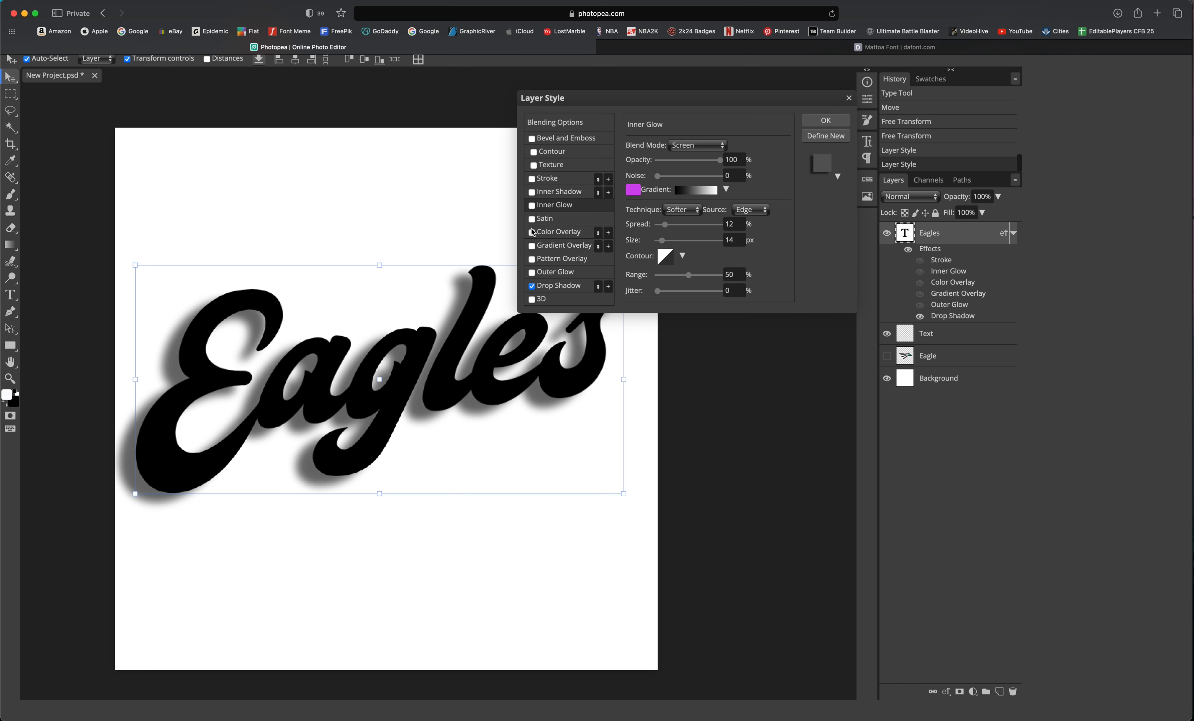
left_click(532, 233)
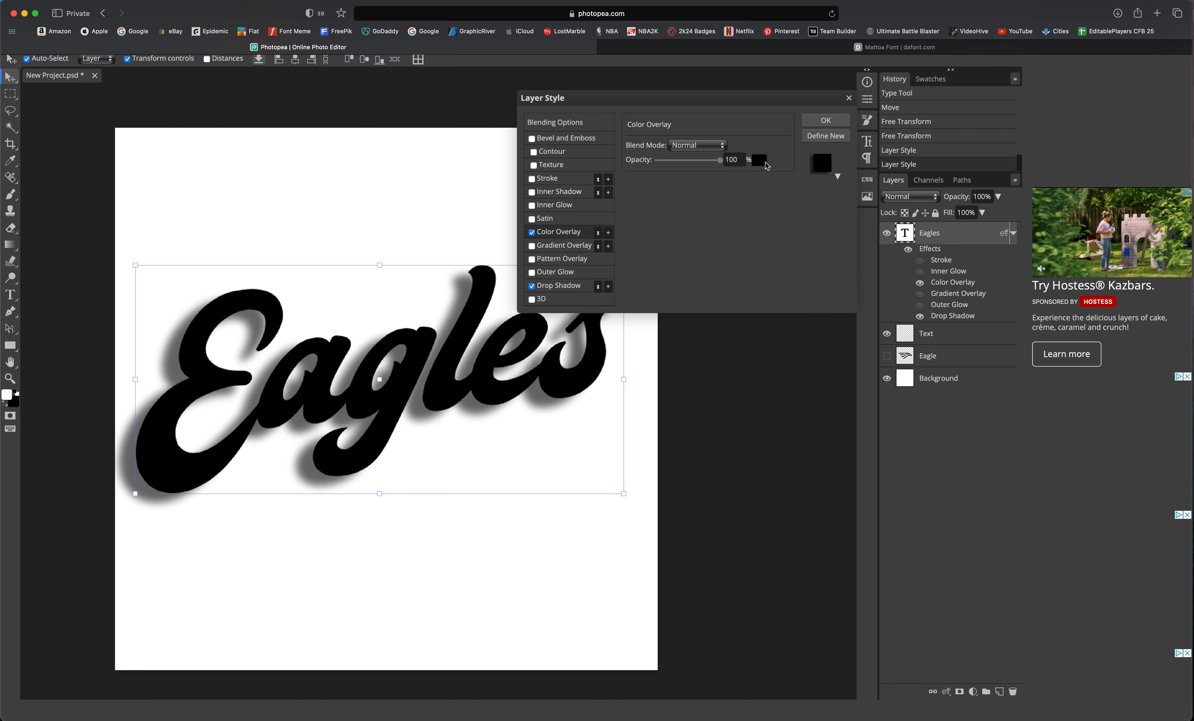
left_click(760, 161)
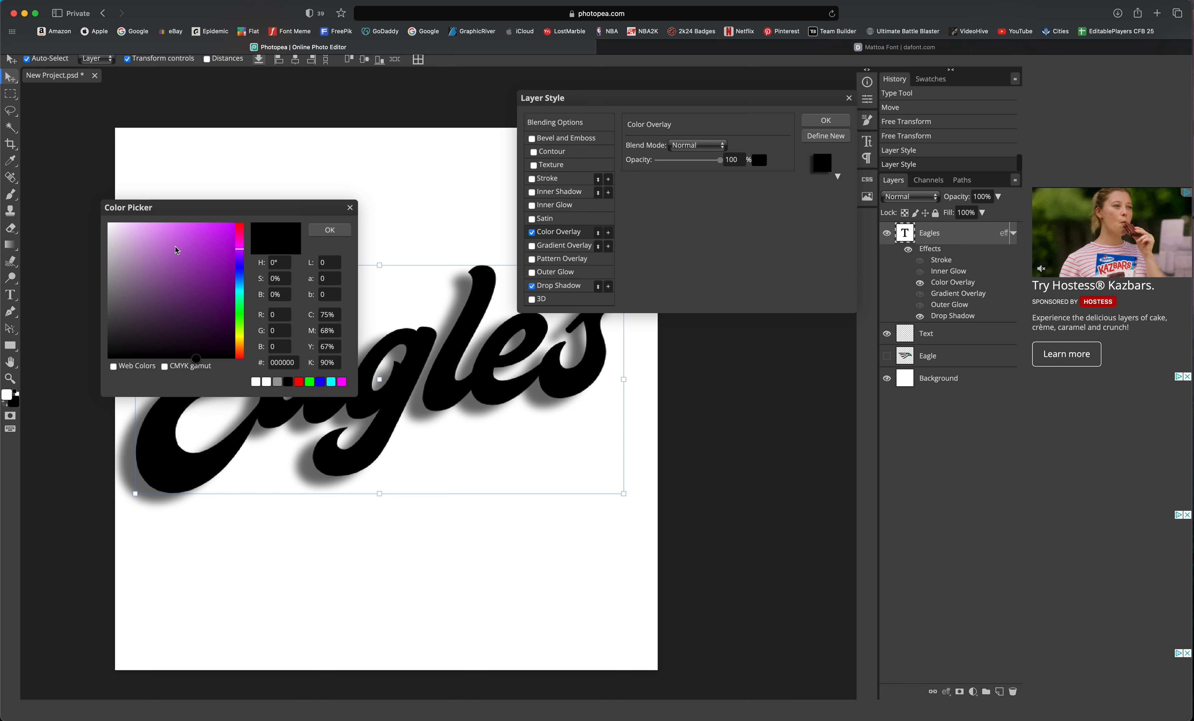
left_click_drag(140, 239, 108, 223)
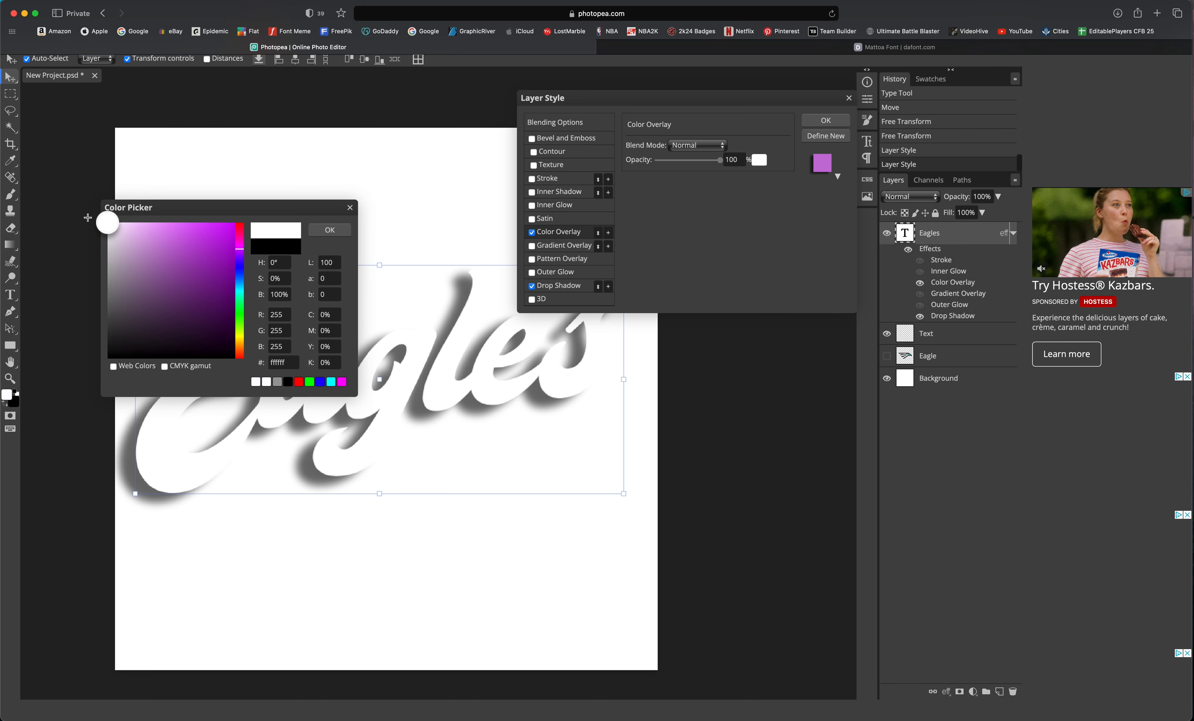
left_click(330, 230)
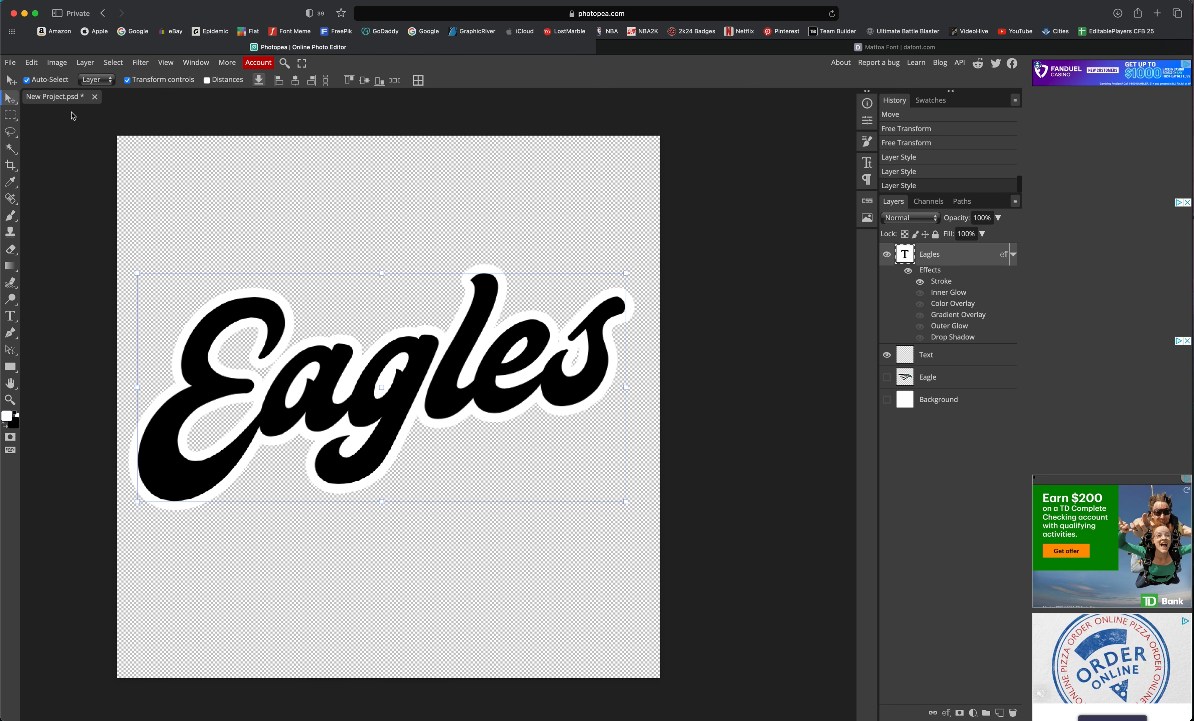
Export the transparent Eagles text logo as a PNG named Eagles Text.
left_click(10, 64)
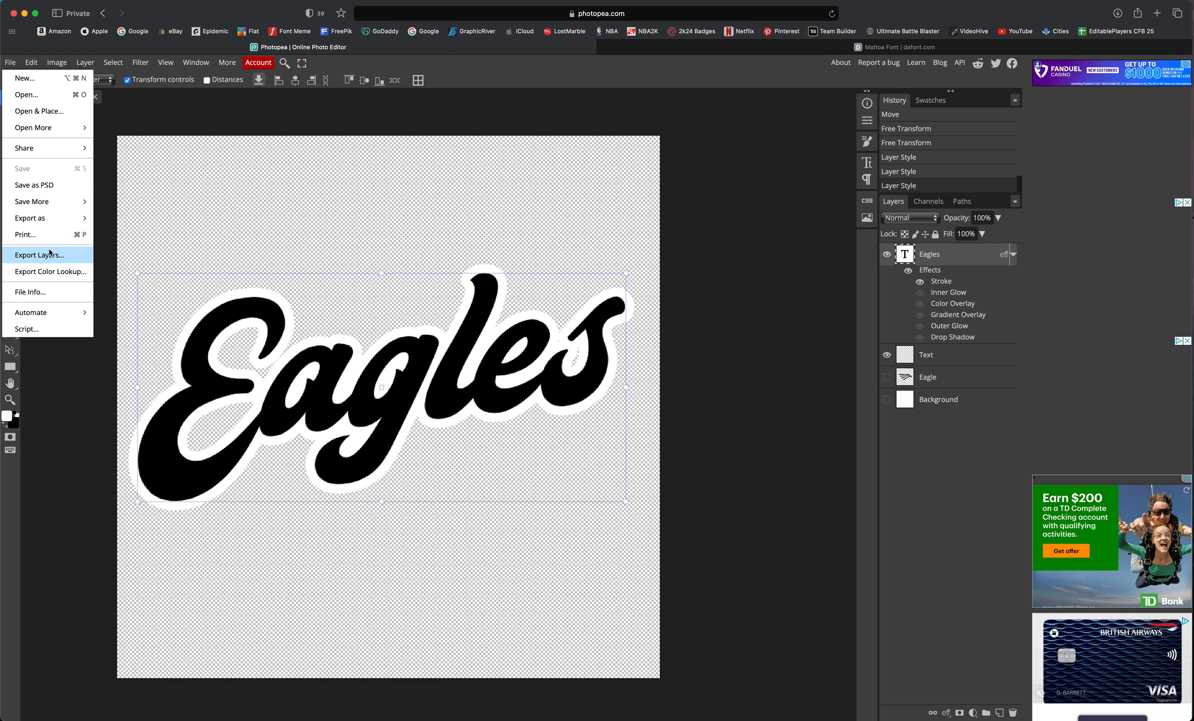
mouse_move(70, 222)
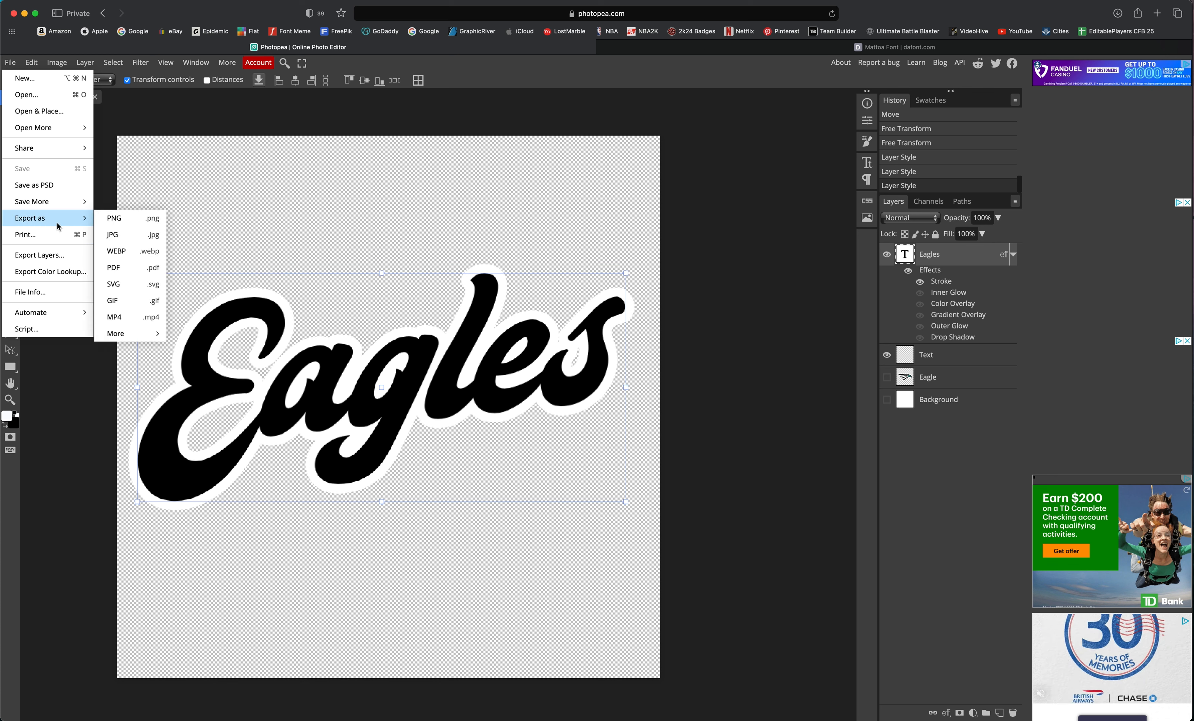
left_click(125, 223)
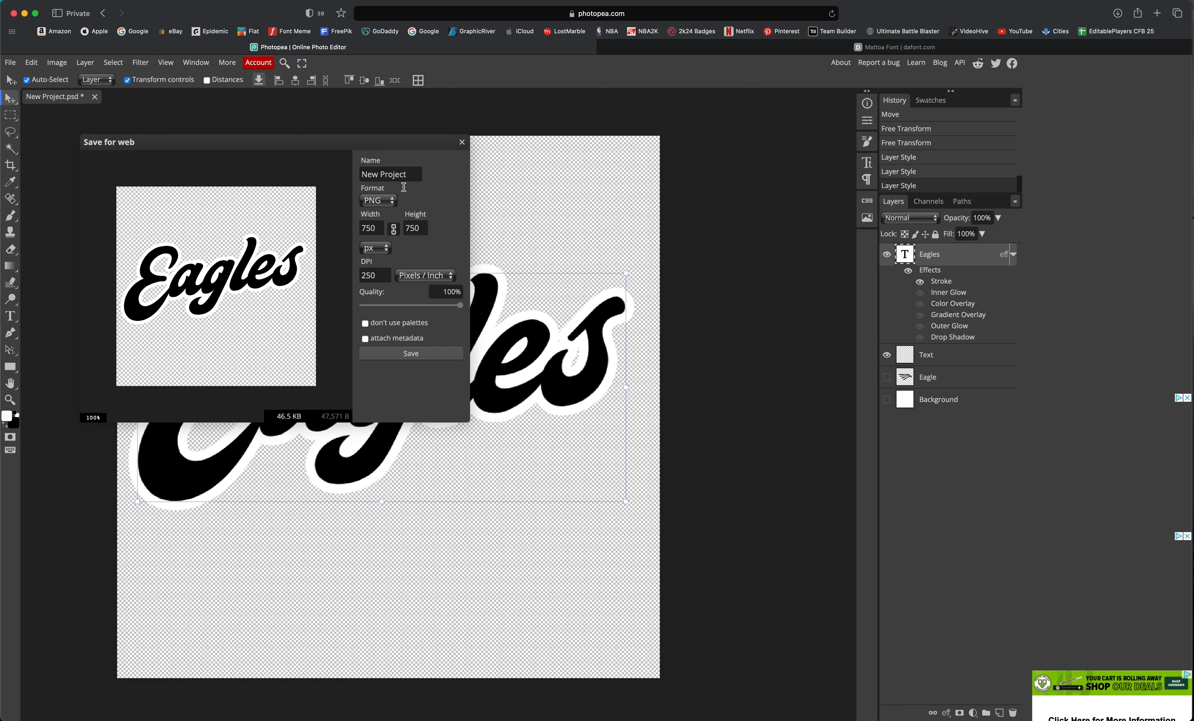
left_click(409, 354)
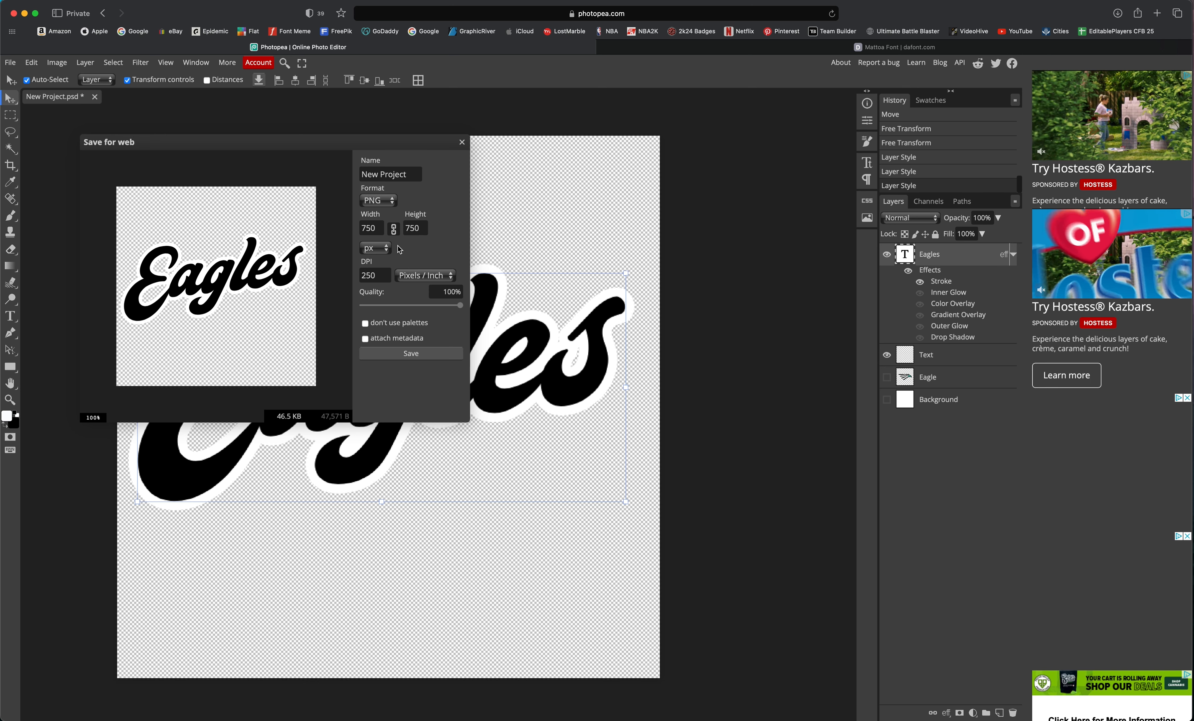
type("E")
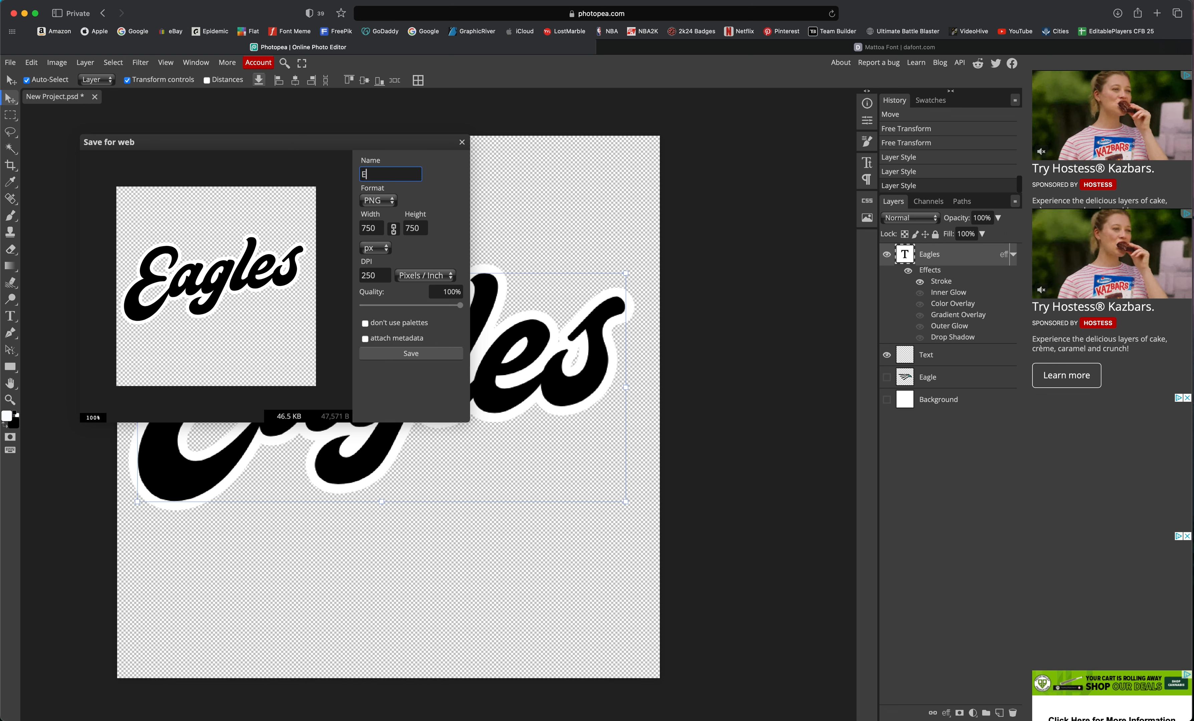
type("agles Text")
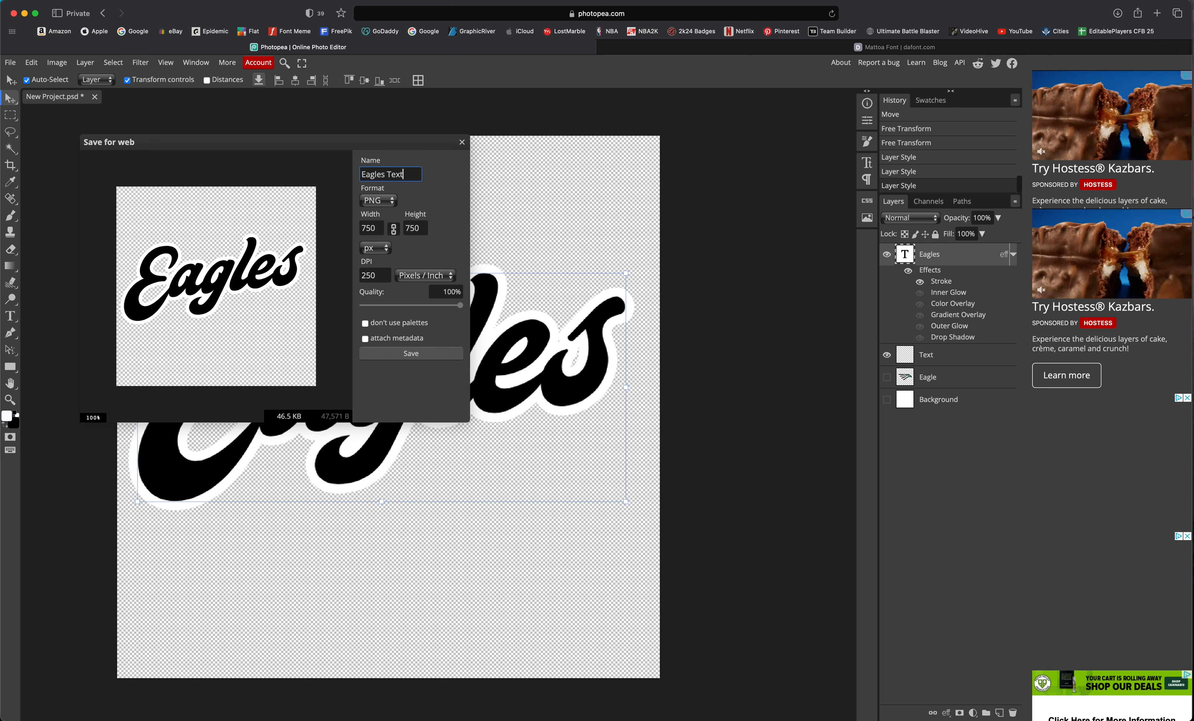
left_click(411, 354)
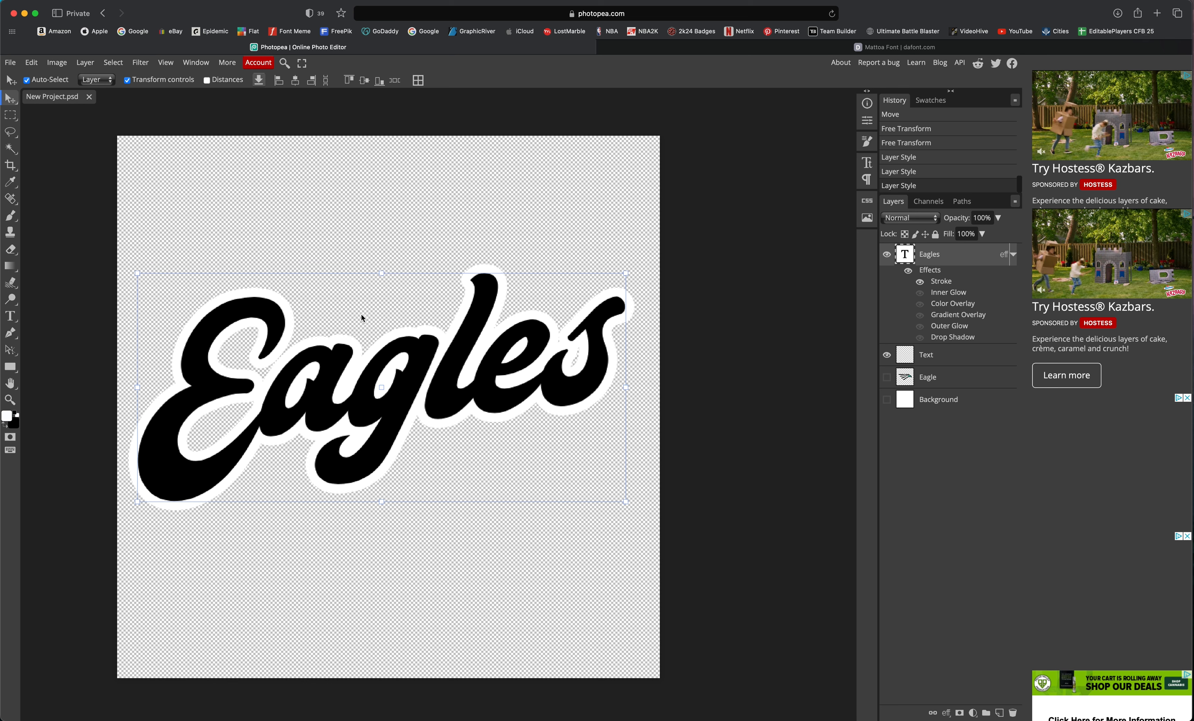
Hide the Eagles text layer and place the Longhorns West Field logo image on the transparent canvas.
left_click(887, 254)
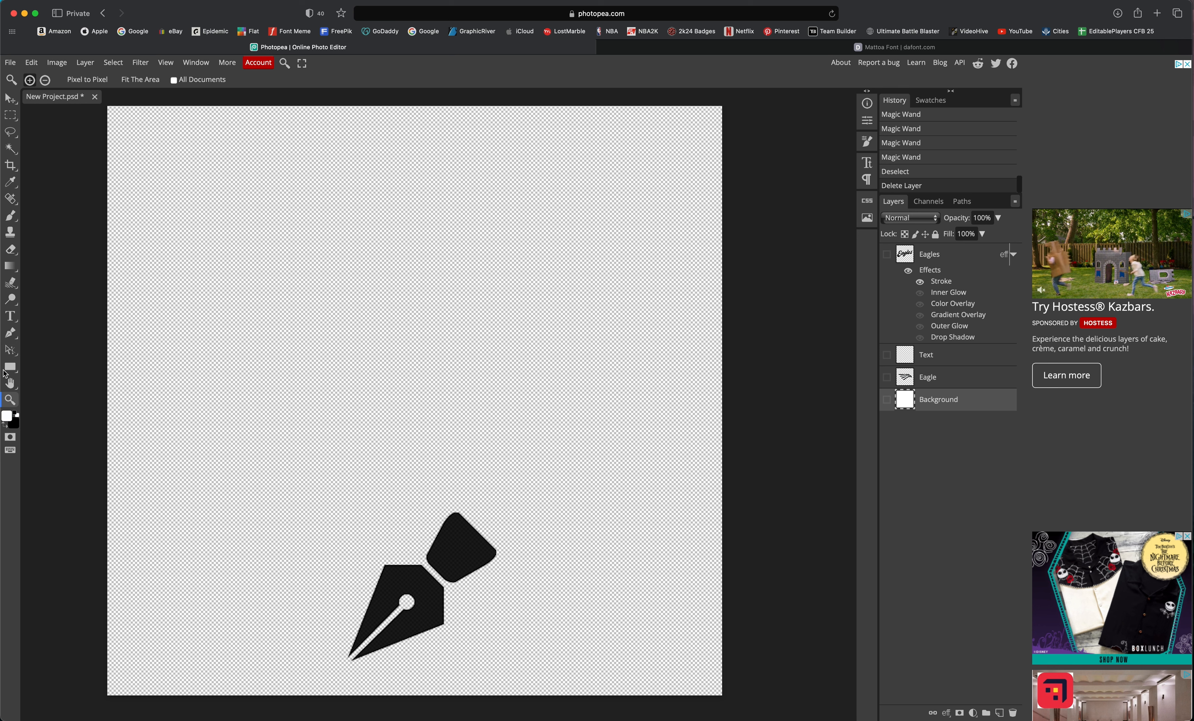
left_click(10, 333)
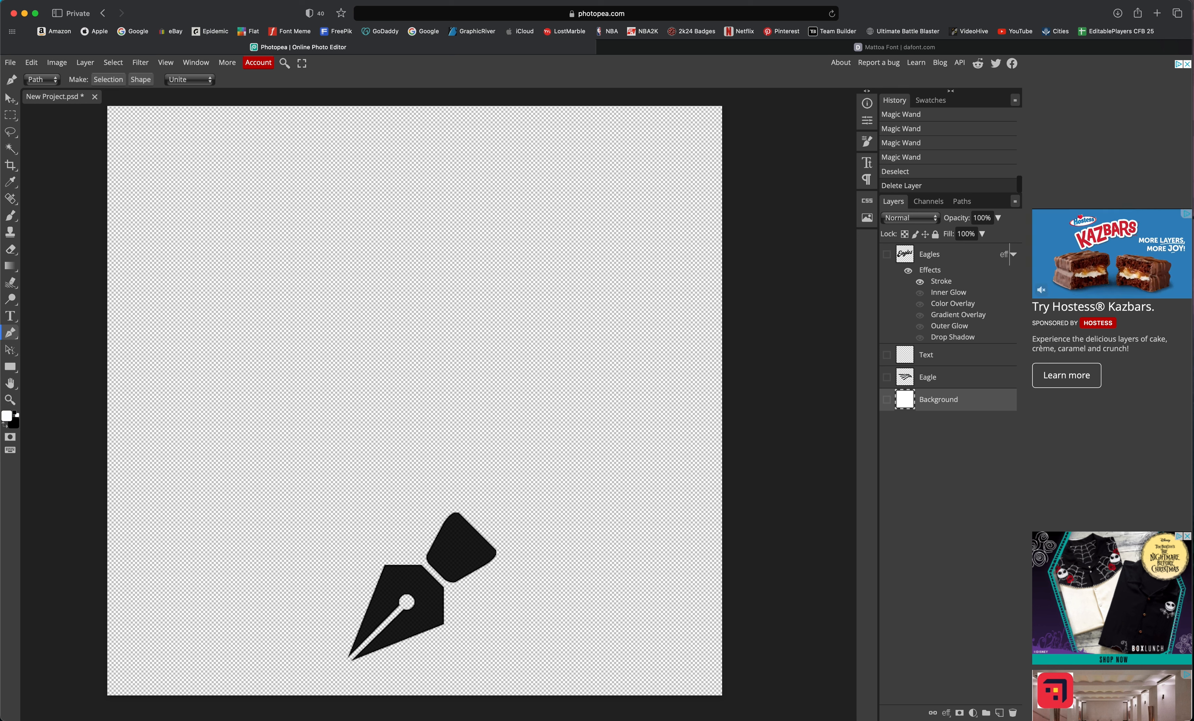
left_click_drag(2, 209, 322, 358)
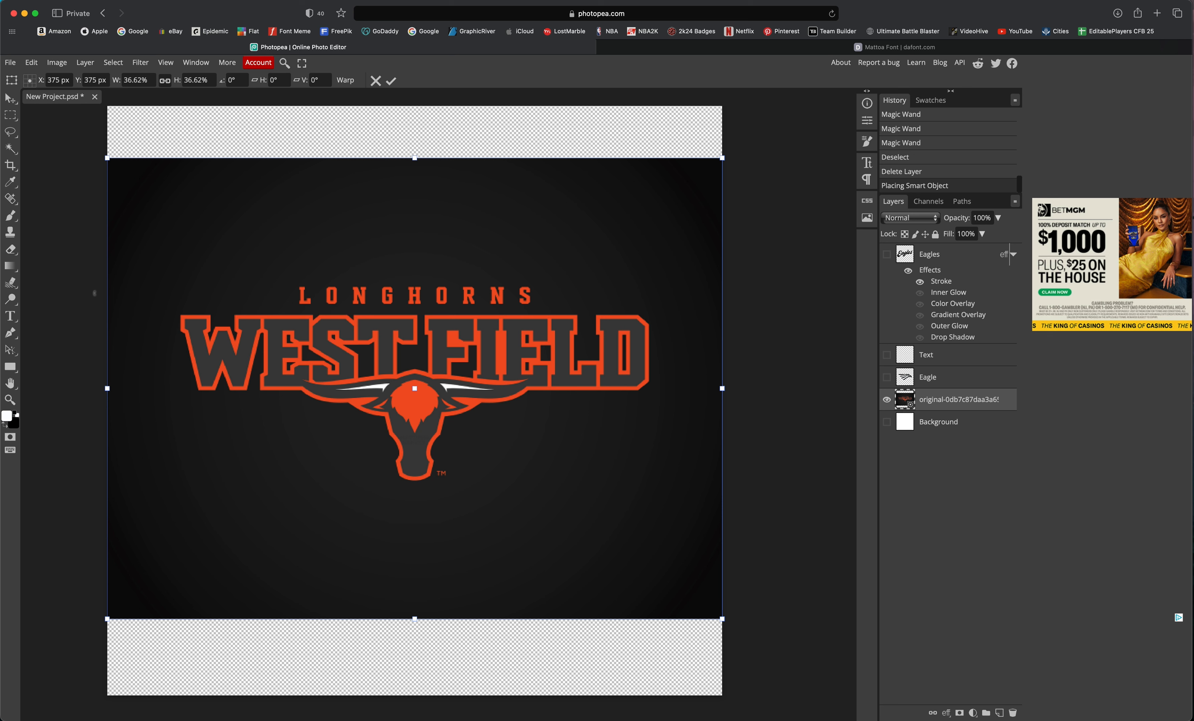
Add a new layer above the placed West Field logo and start a Pen tool path along the longhorn's muzzle edge.
left_click(999, 713)
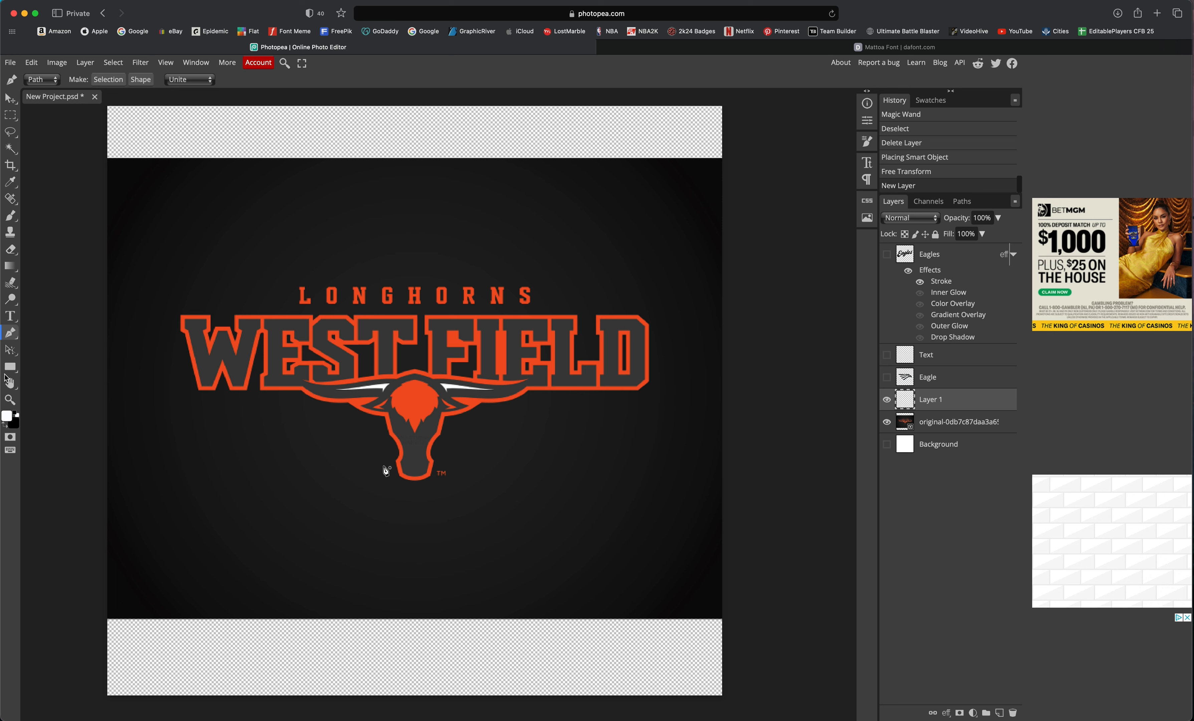
key("z")
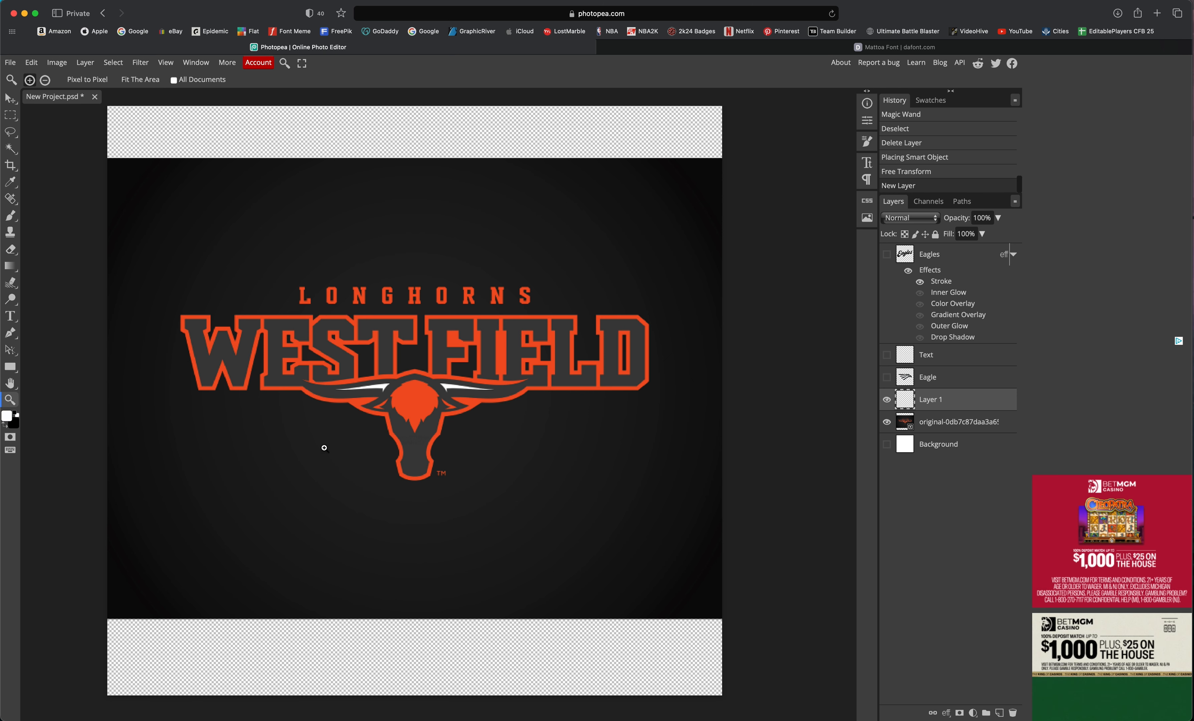
left_click(399, 434)
key("p")
key("BackSpace")
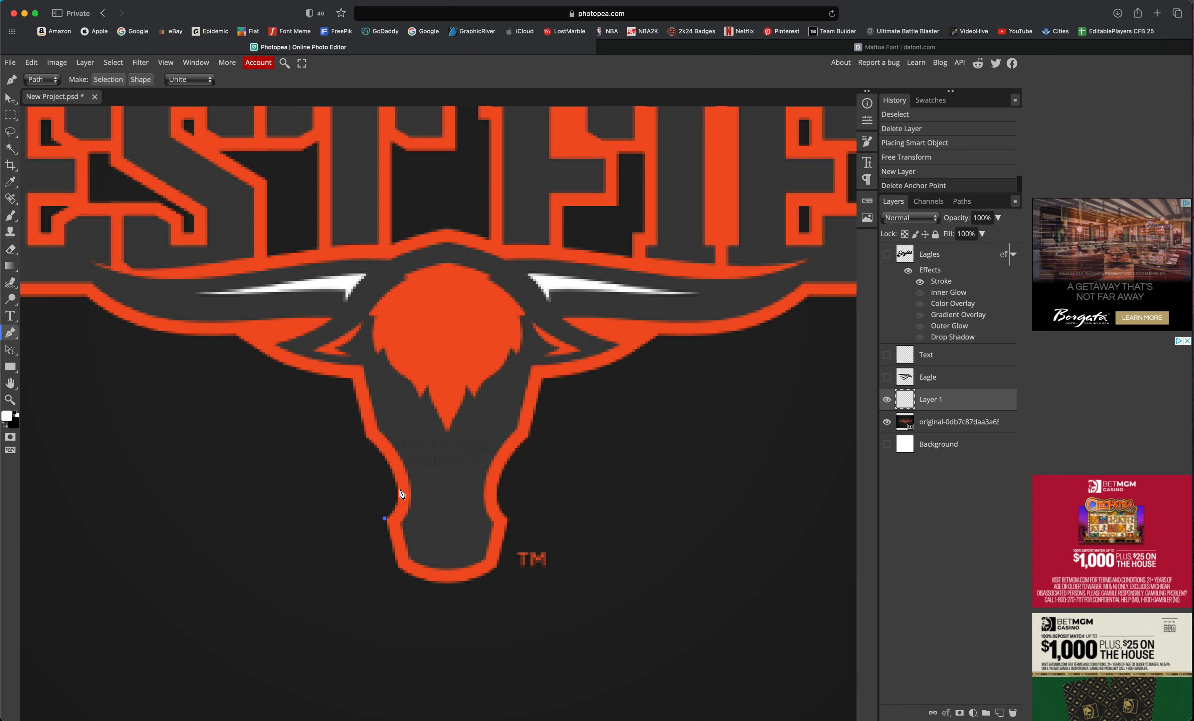
left_click(395, 475)
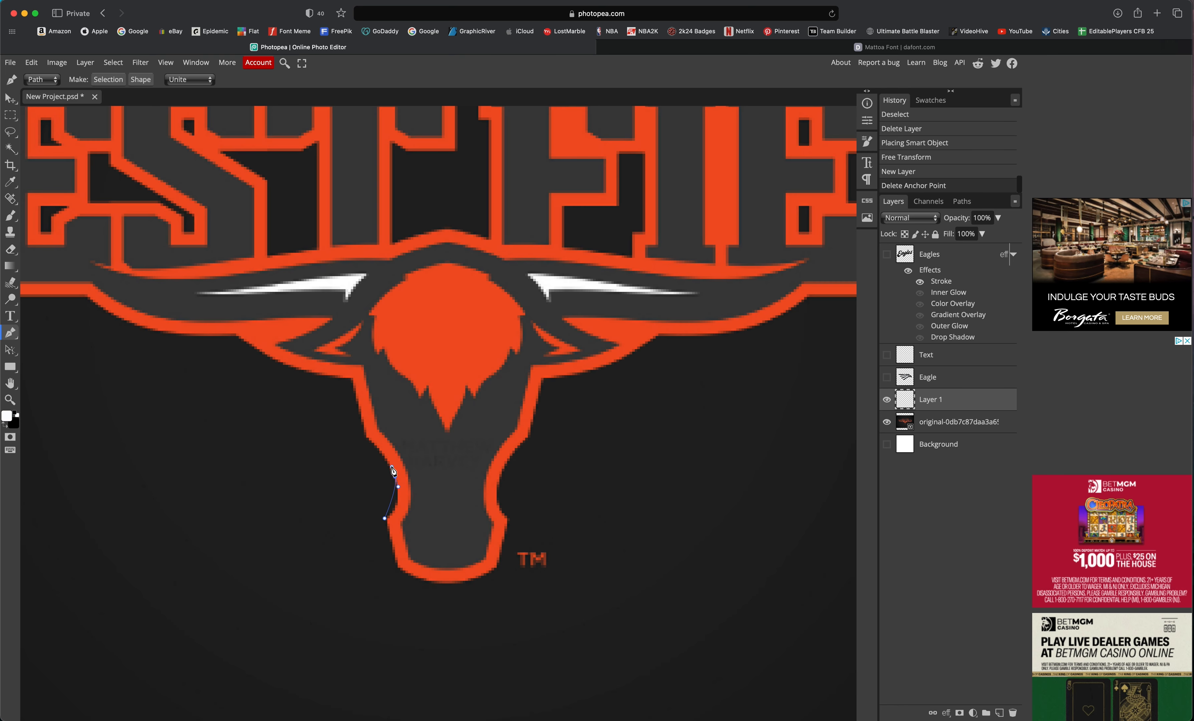
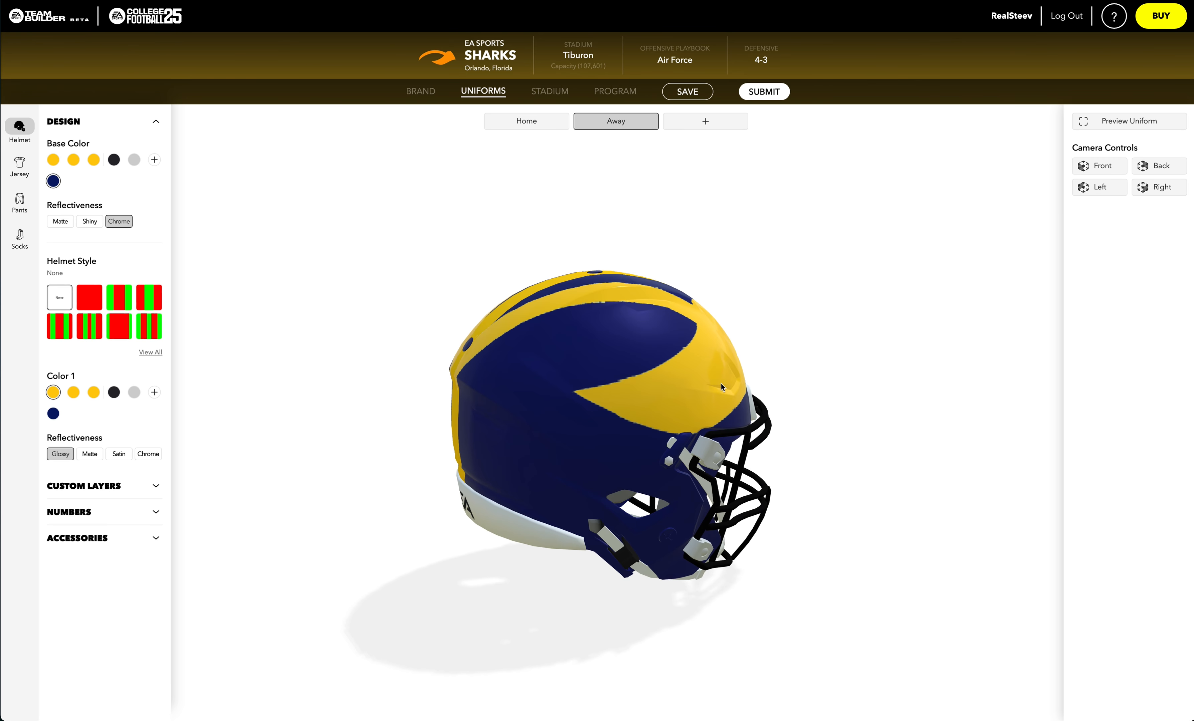
In Team Builder, set the away helmet's Custom Layer 1 to 1.64 Down/Up and 0.866 X and Y scale, and apply it.
left_click_drag(722, 388, 423, 371)
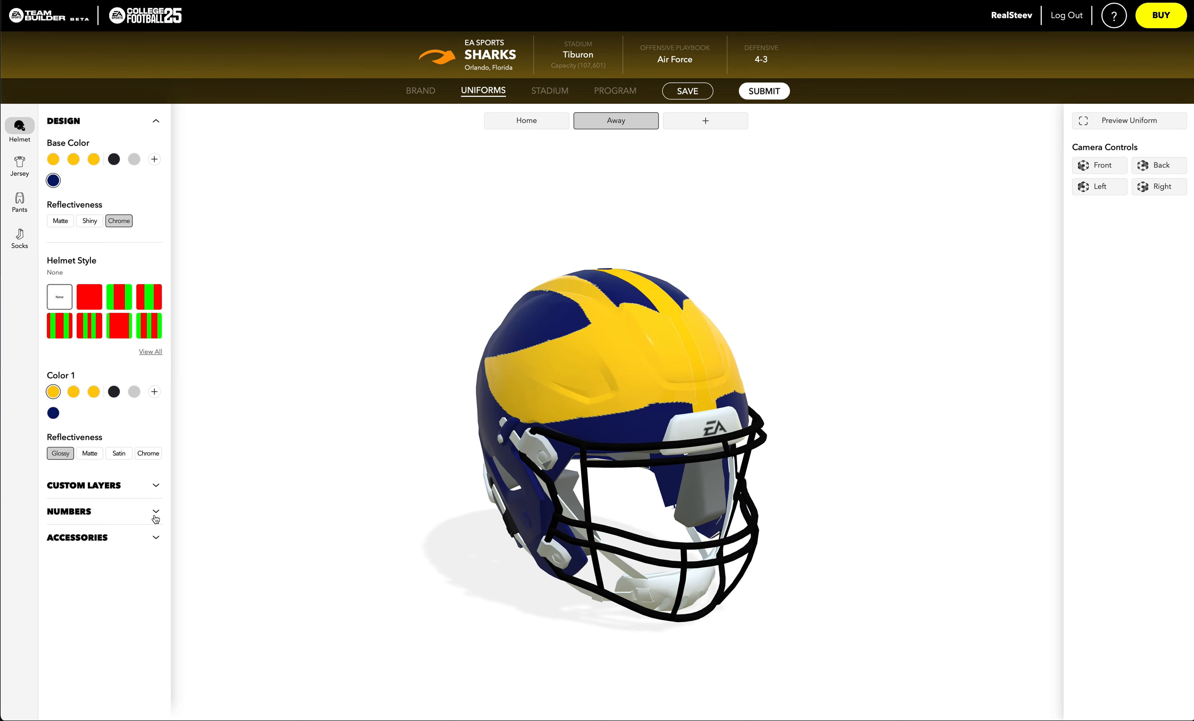
left_click(154, 489)
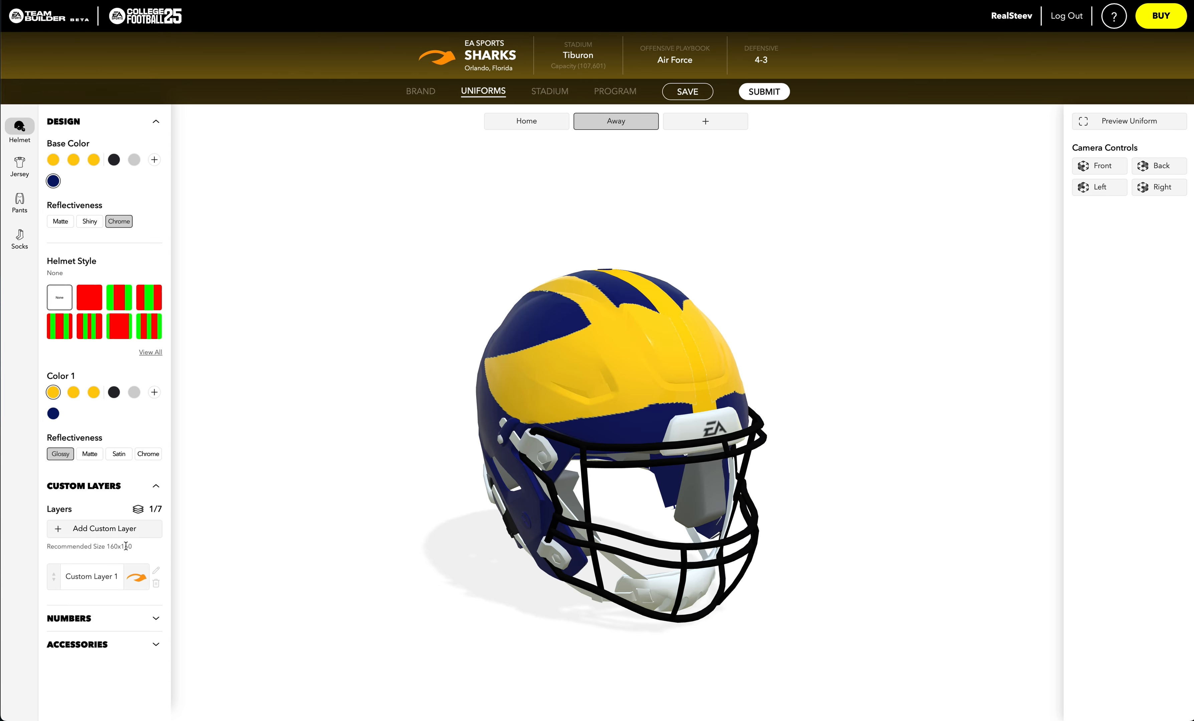
left_click(155, 572)
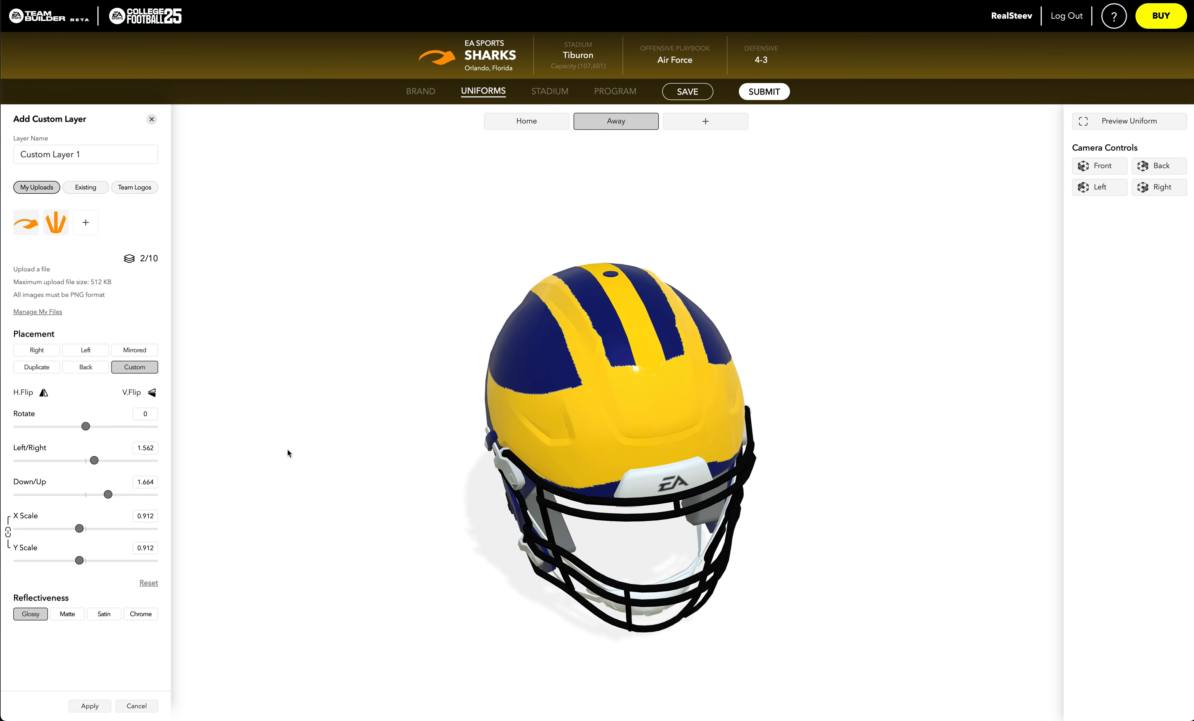
left_click(105, 494)
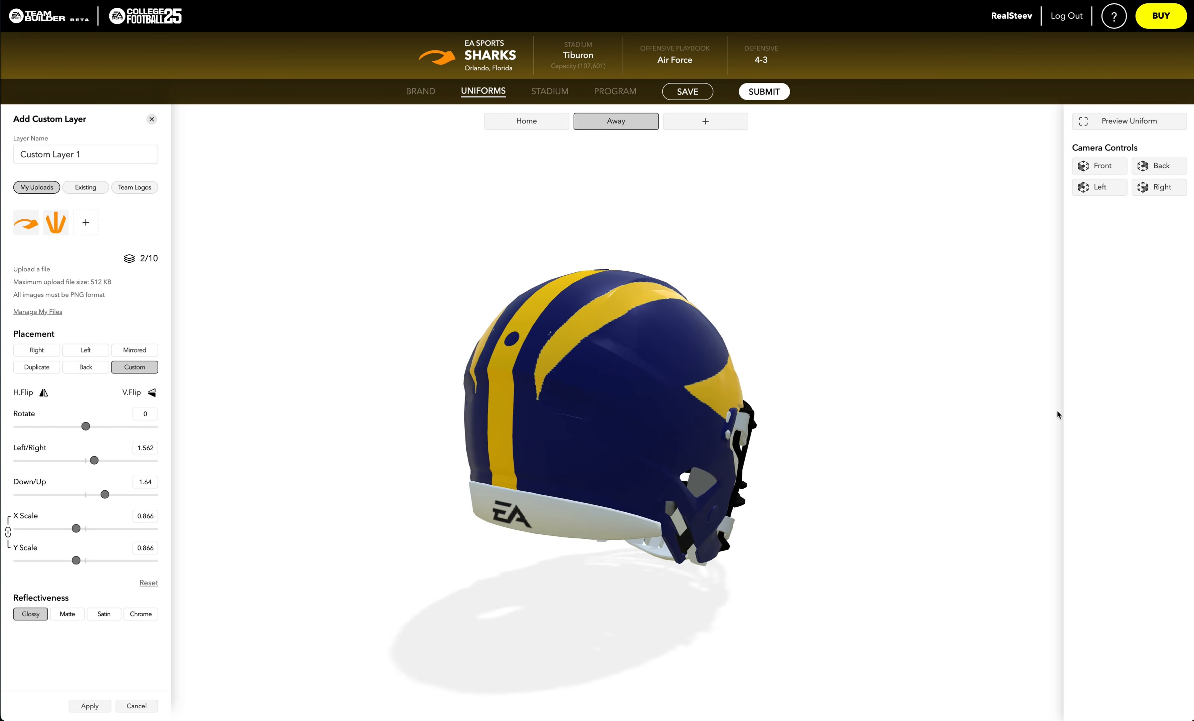
left_click(90, 706)
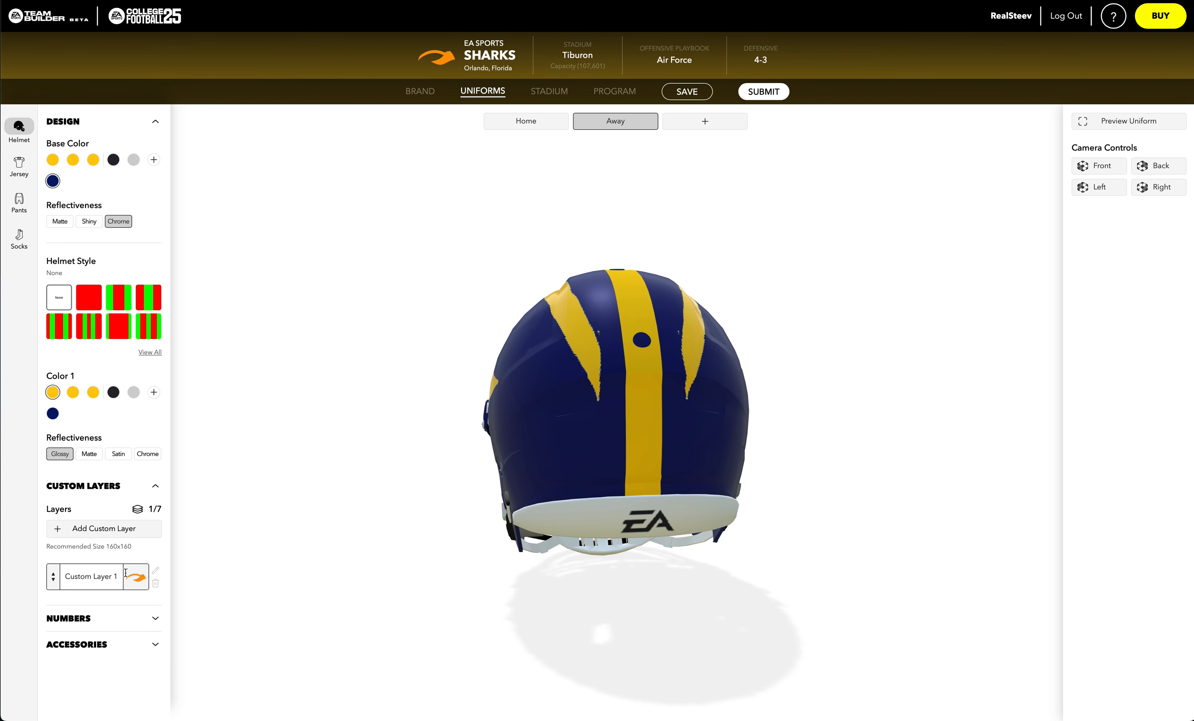
Add Custom Layer 2 with the three-stripe upload, placed on the helmet's back at scale 2 and 1.136 Down/Up.
left_click(104, 529)
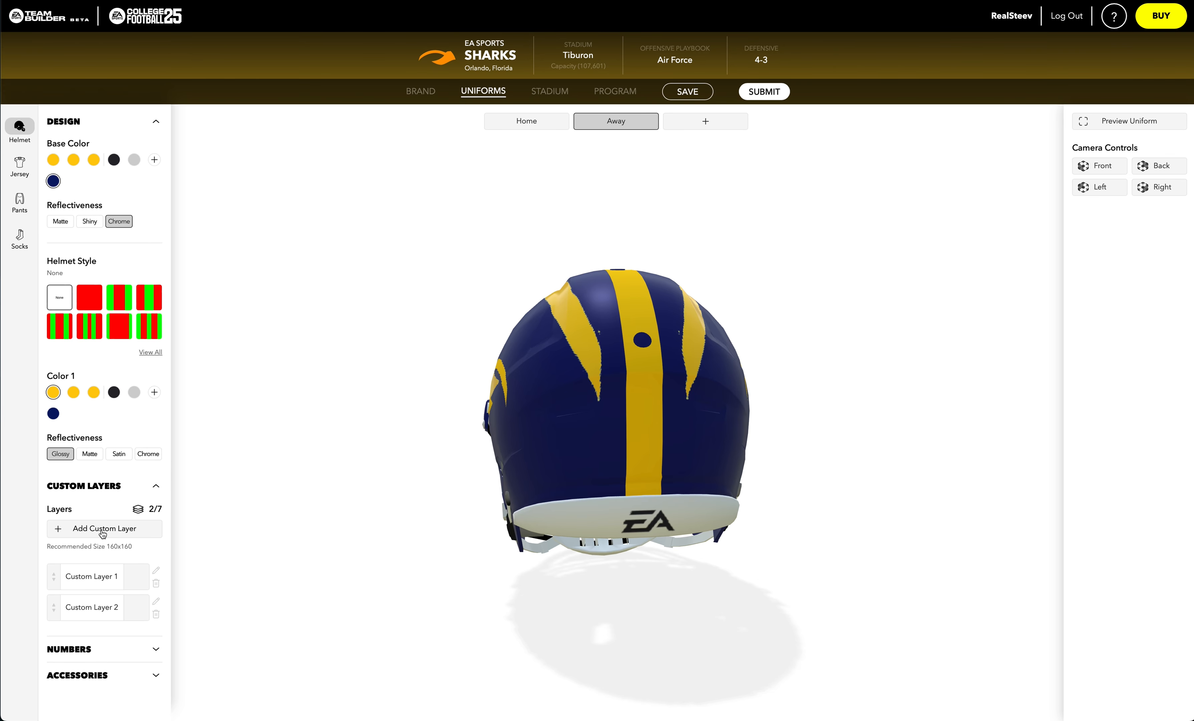
left_click(55, 228)
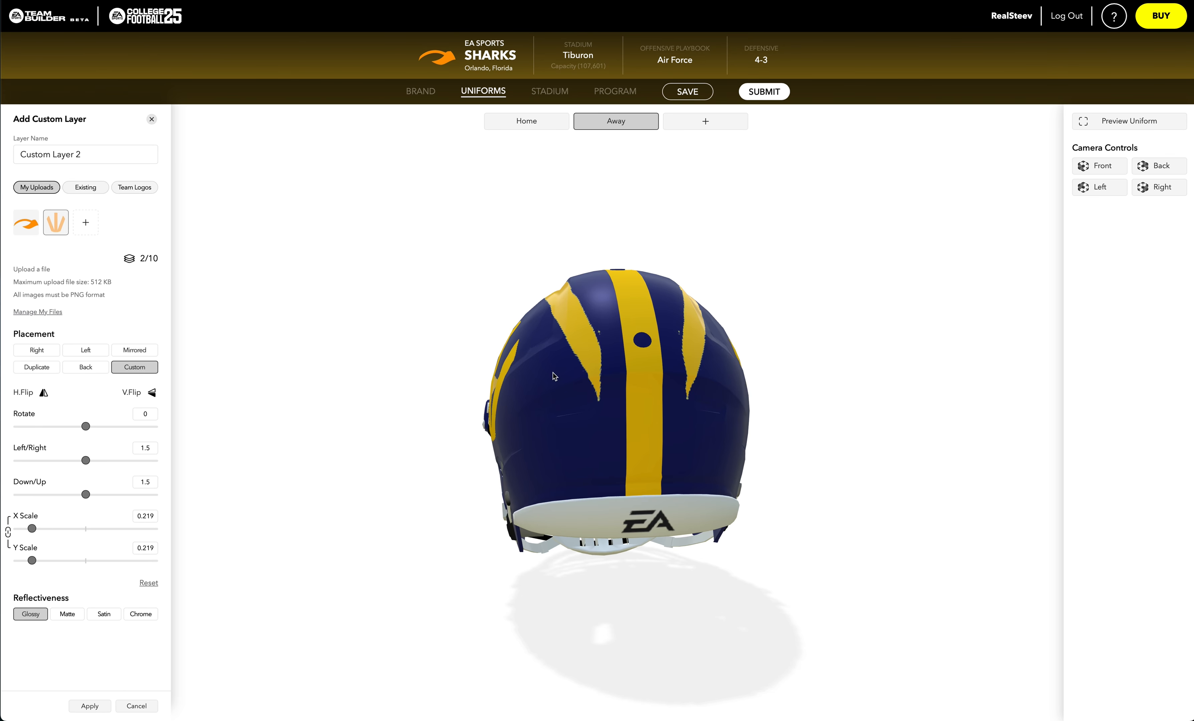
left_click(85, 368)
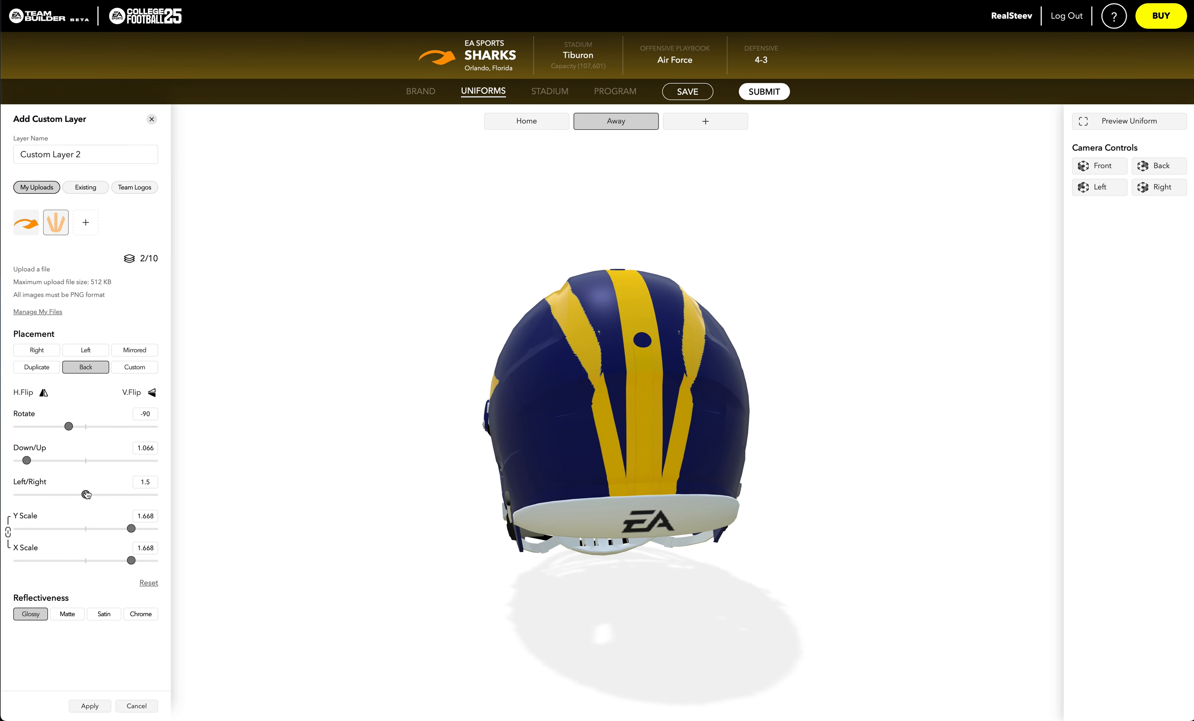
left_click_drag(130, 529, 160, 524)
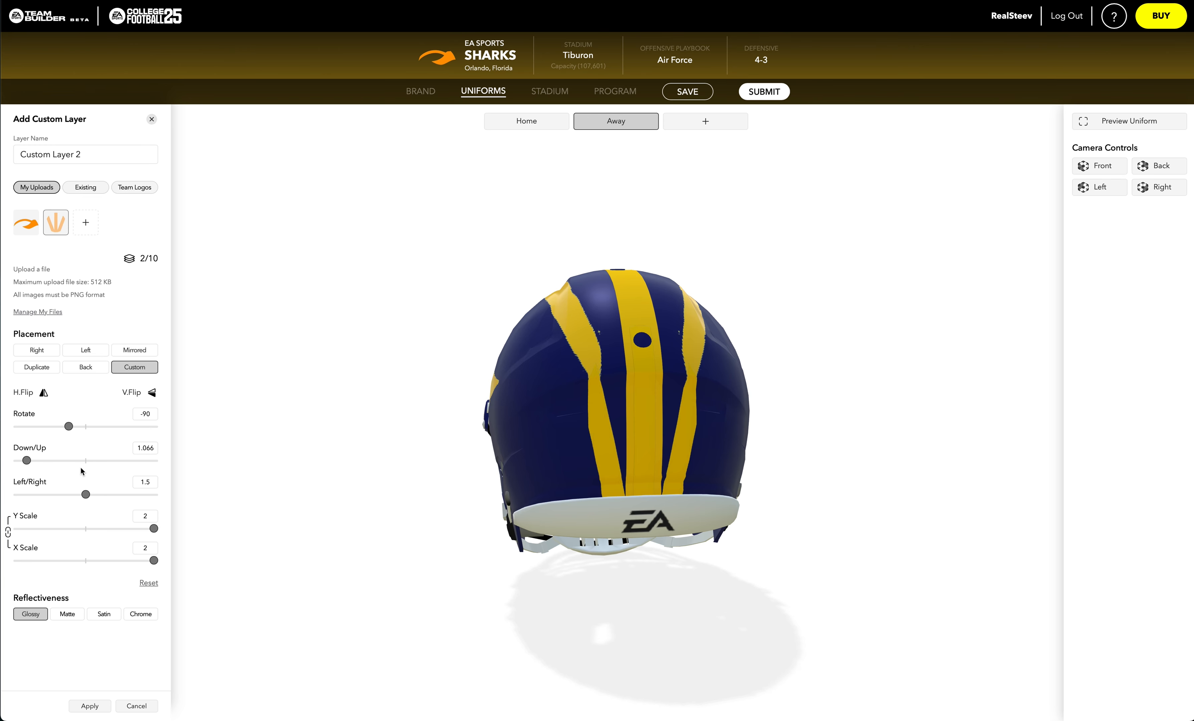
left_click_drag(31, 462, 37, 462)
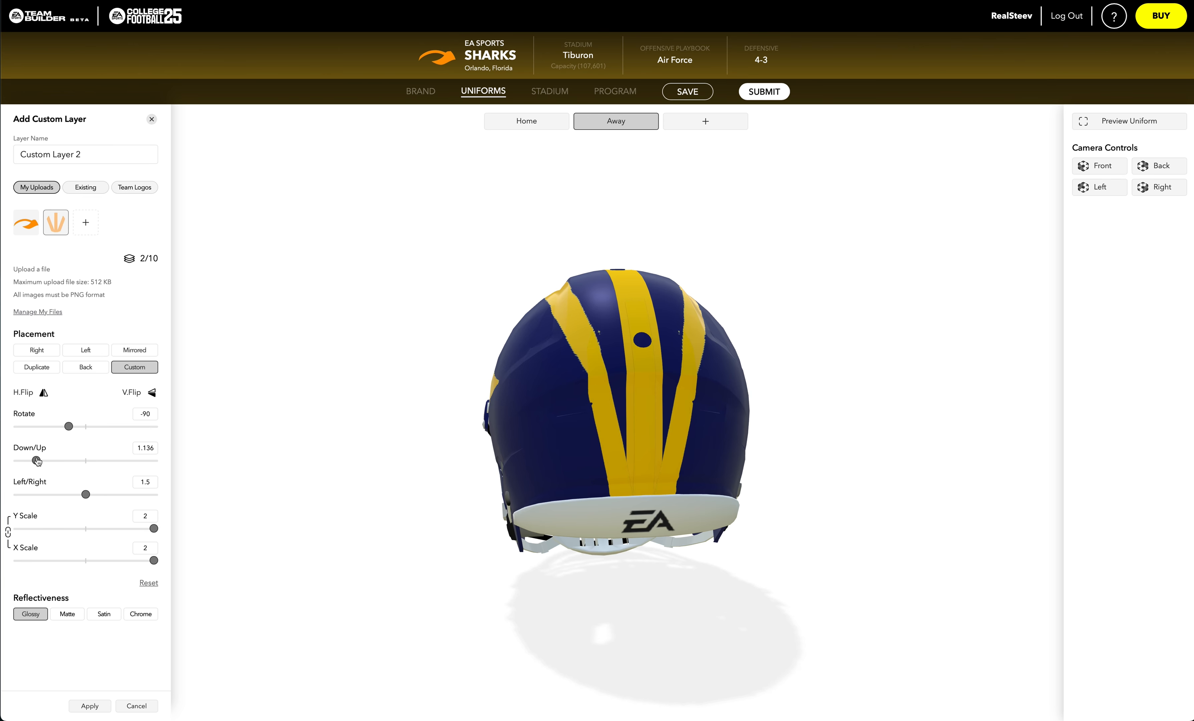
Examine how the stripes line up across the helmet from the front, back and side.
left_click_drag(531, 457, 343, 442)
scroll(701, 501, "down", 3)
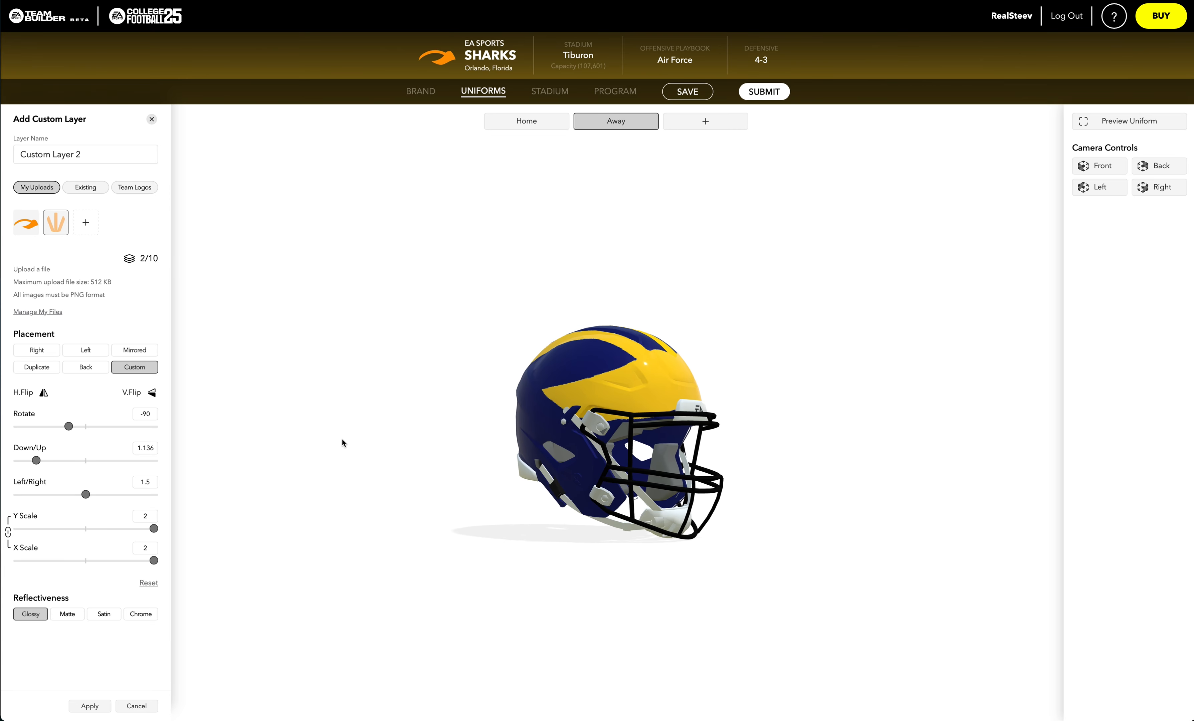
left_click_drag(688, 401, 672, 424)
scroll(671, 424, "up", 8)
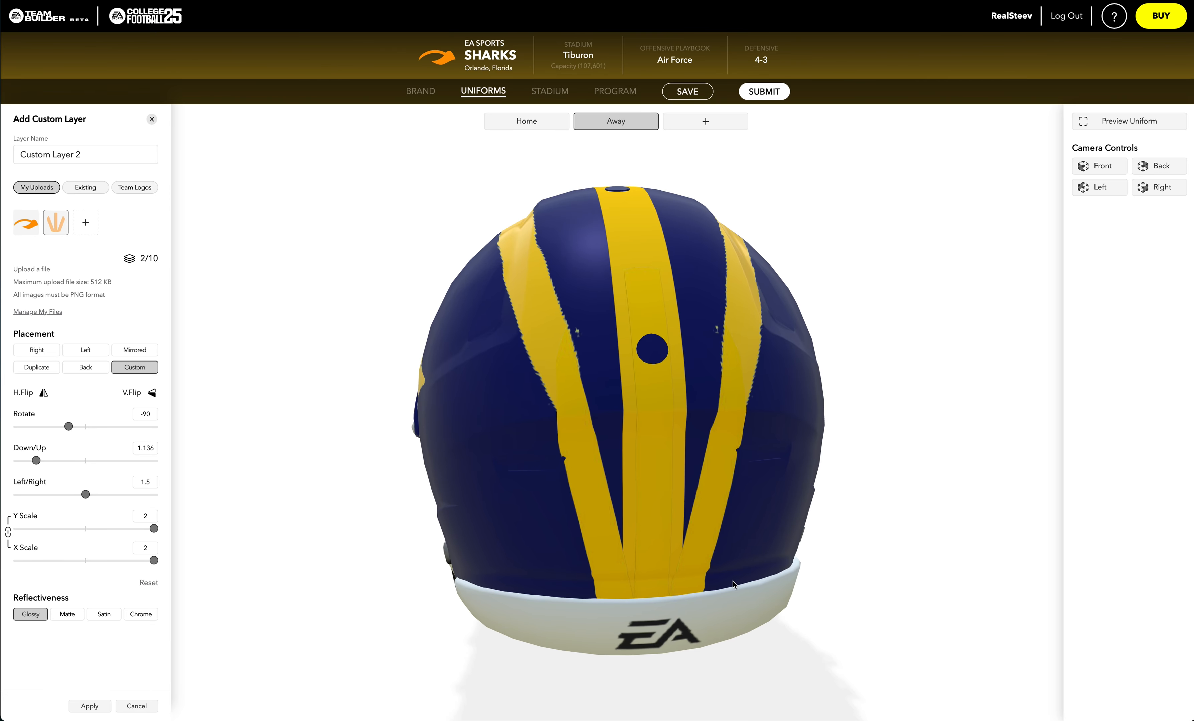
left_click_drag(746, 399, 405, 428)
scroll(442, 440, "down", 3)
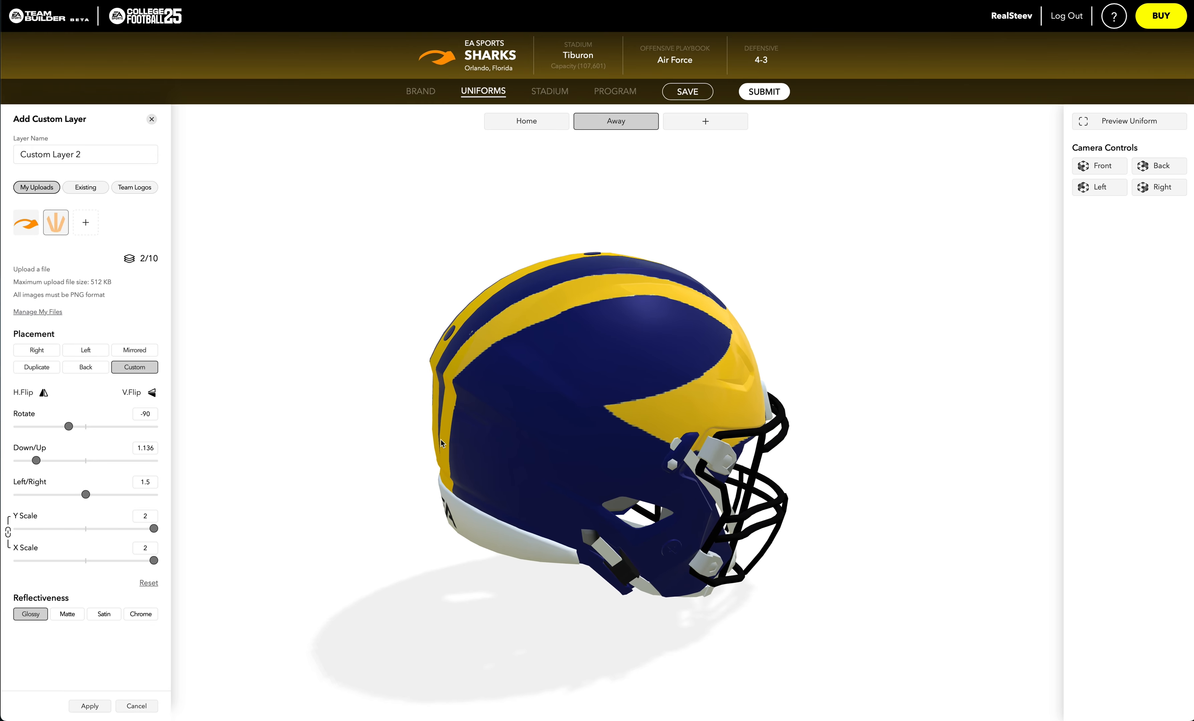
left_click_drag(612, 394, 534, 386)
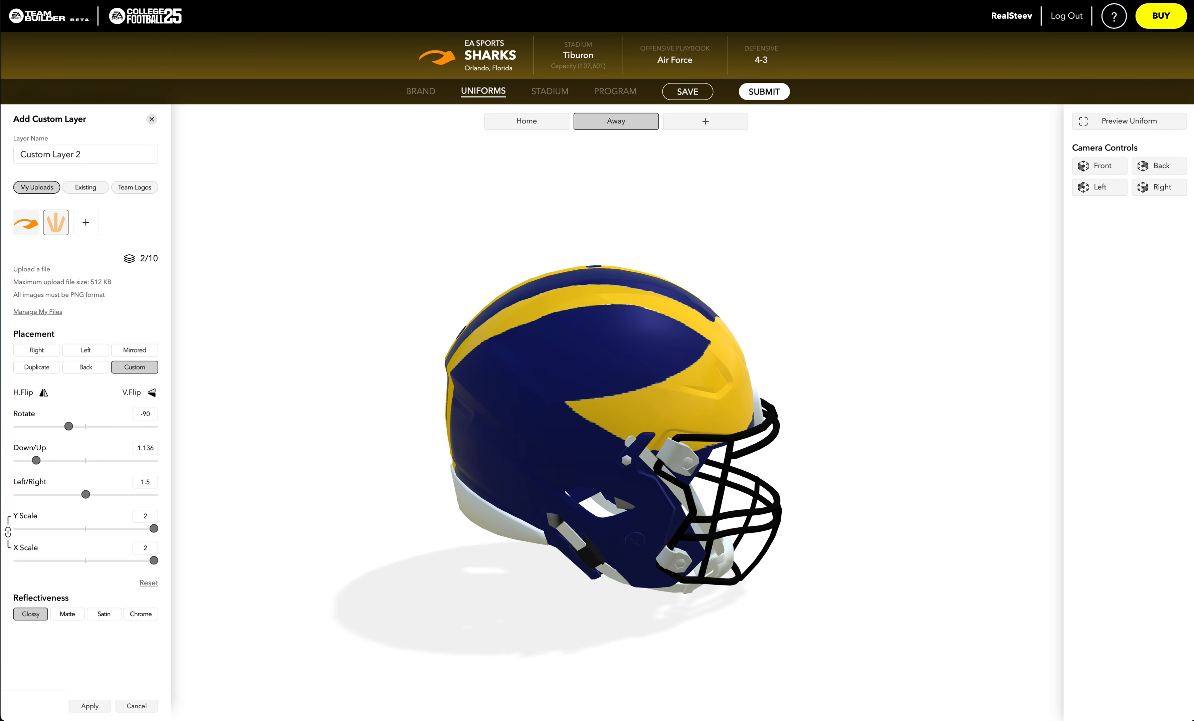
Switch to Photoshop, make the yellow s-l1600 shape layer active, and hide the dark Rectangle 2 layer behind it.
key("super+Tab")
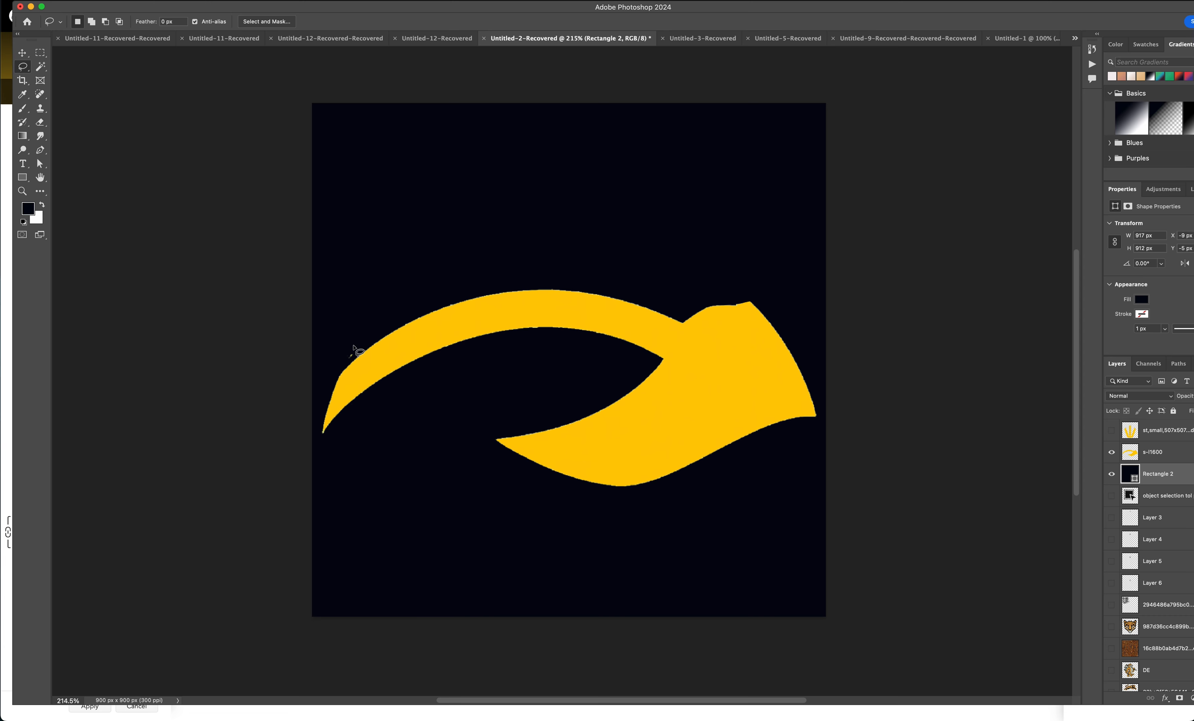
left_click_drag(356, 361, 359, 348)
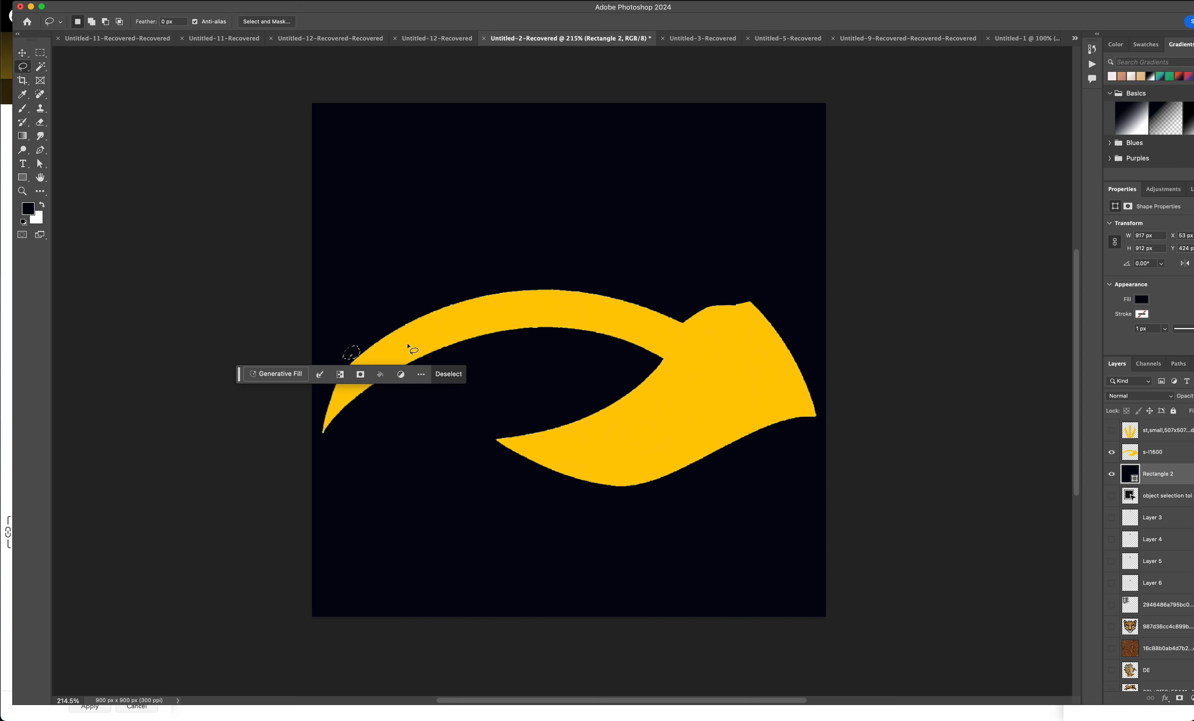
left_click(1171, 452)
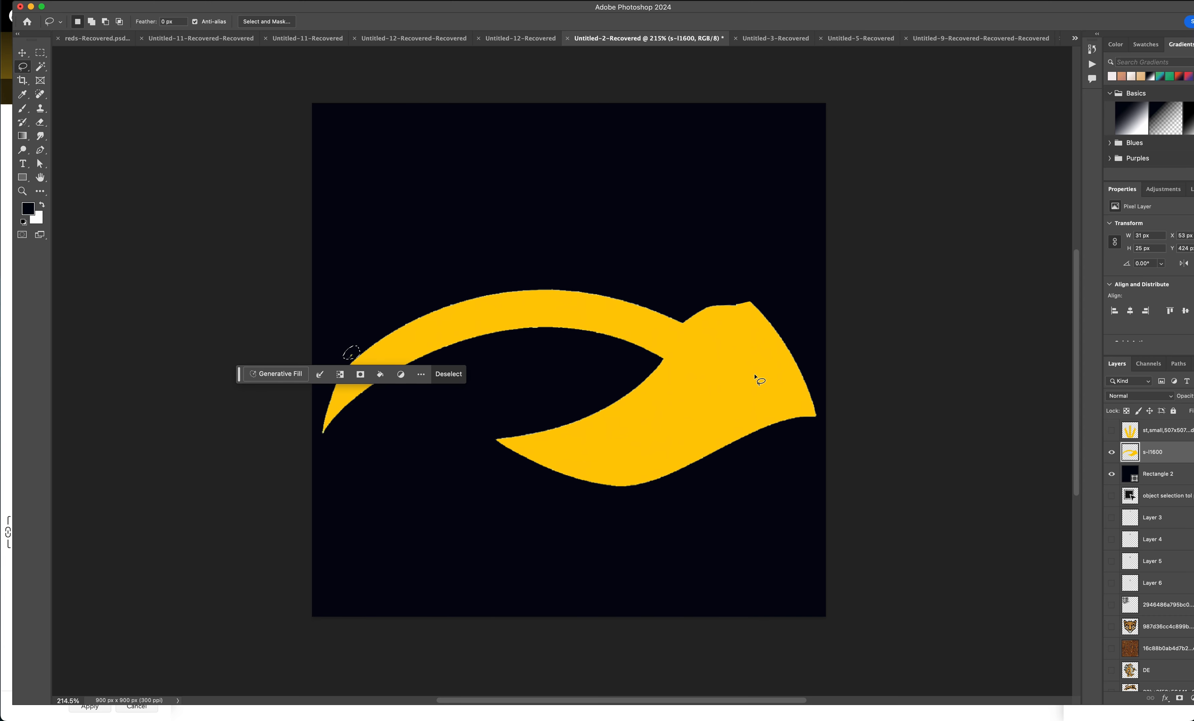
left_click(181, 224)
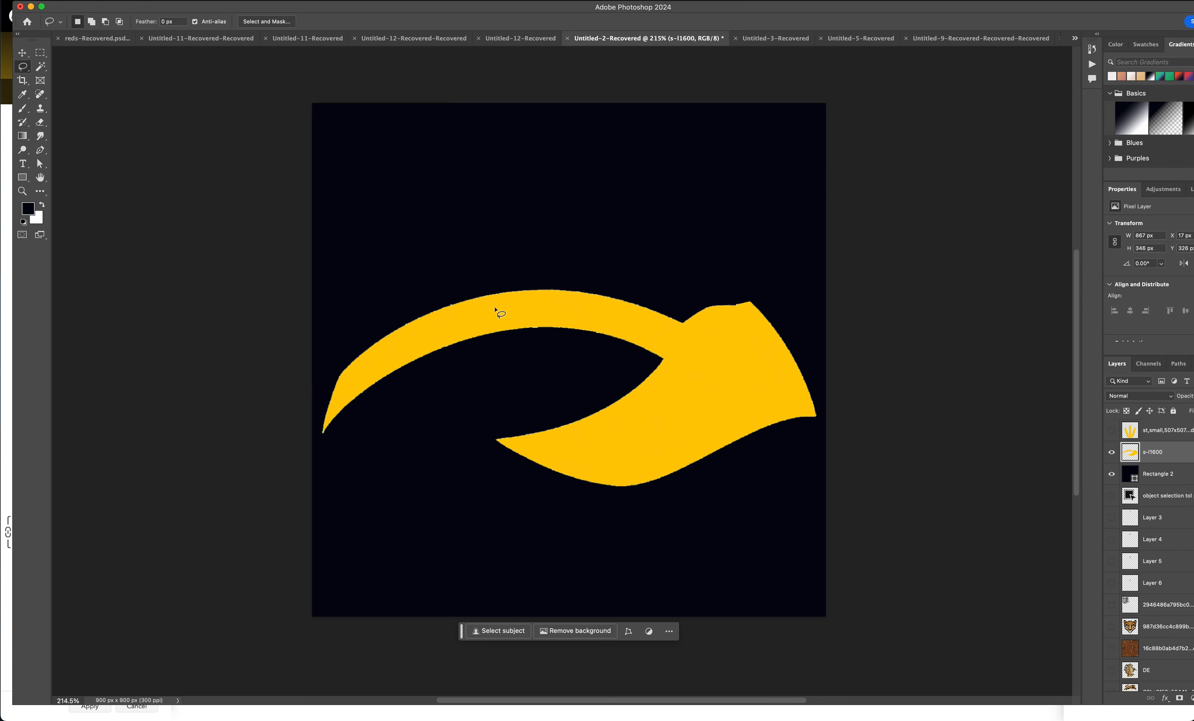
left_click(1112, 475)
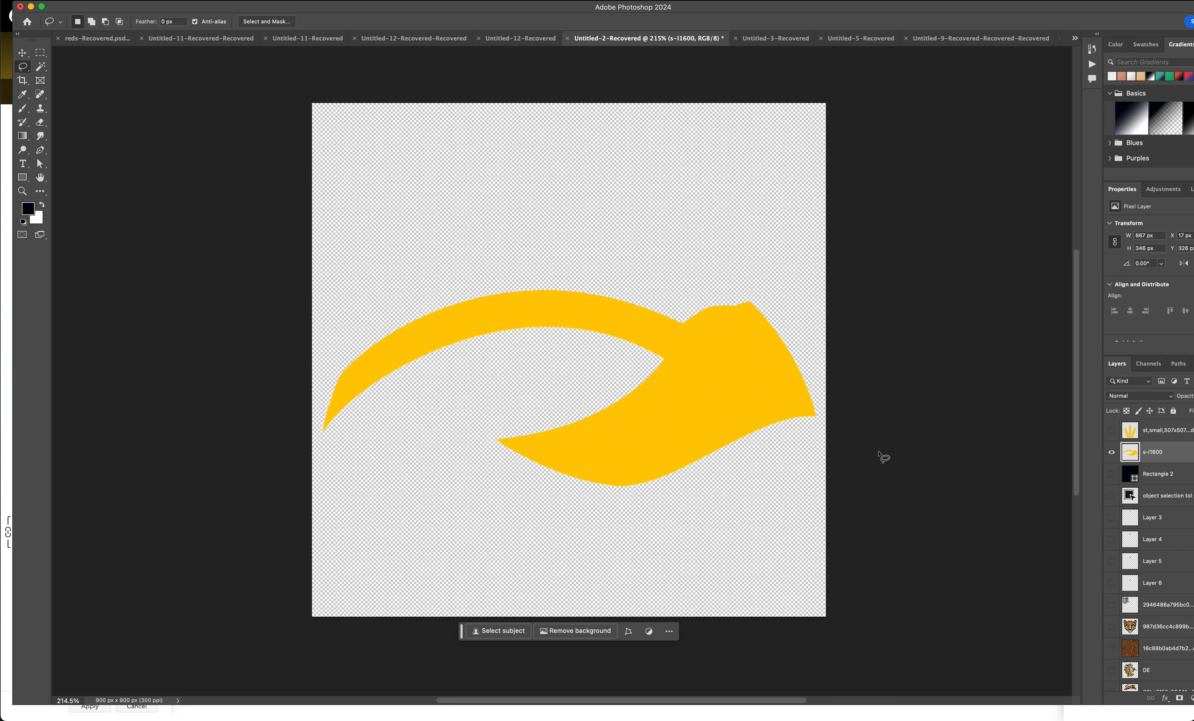
left_click(24, 52)
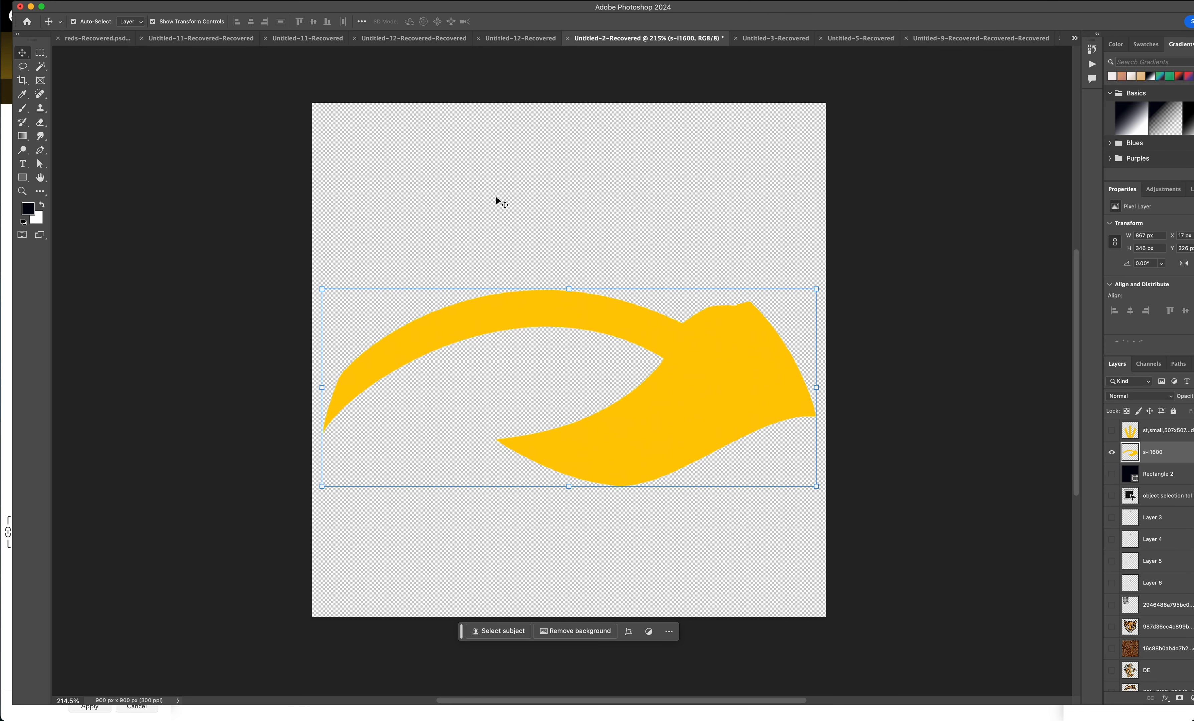
left_click(218, 90)
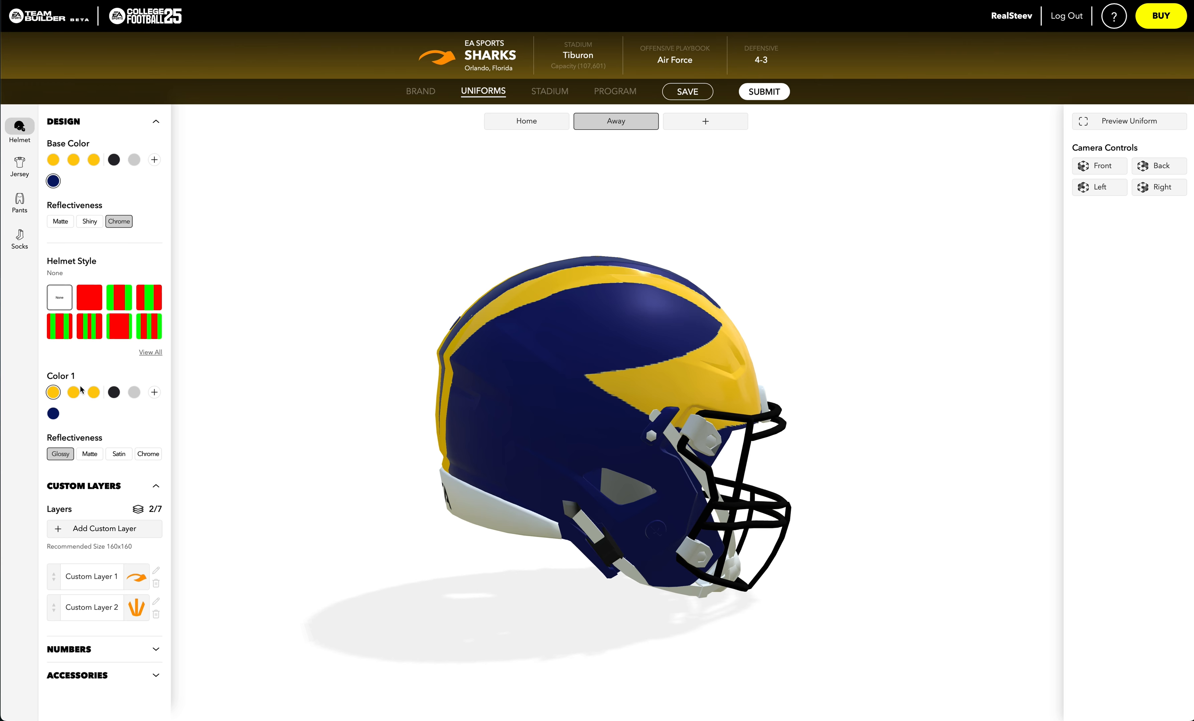
In Team Builder, edit Custom Layer 1 with the newly uploaded wing image and check the helmet's back and side.
left_click(156, 574)
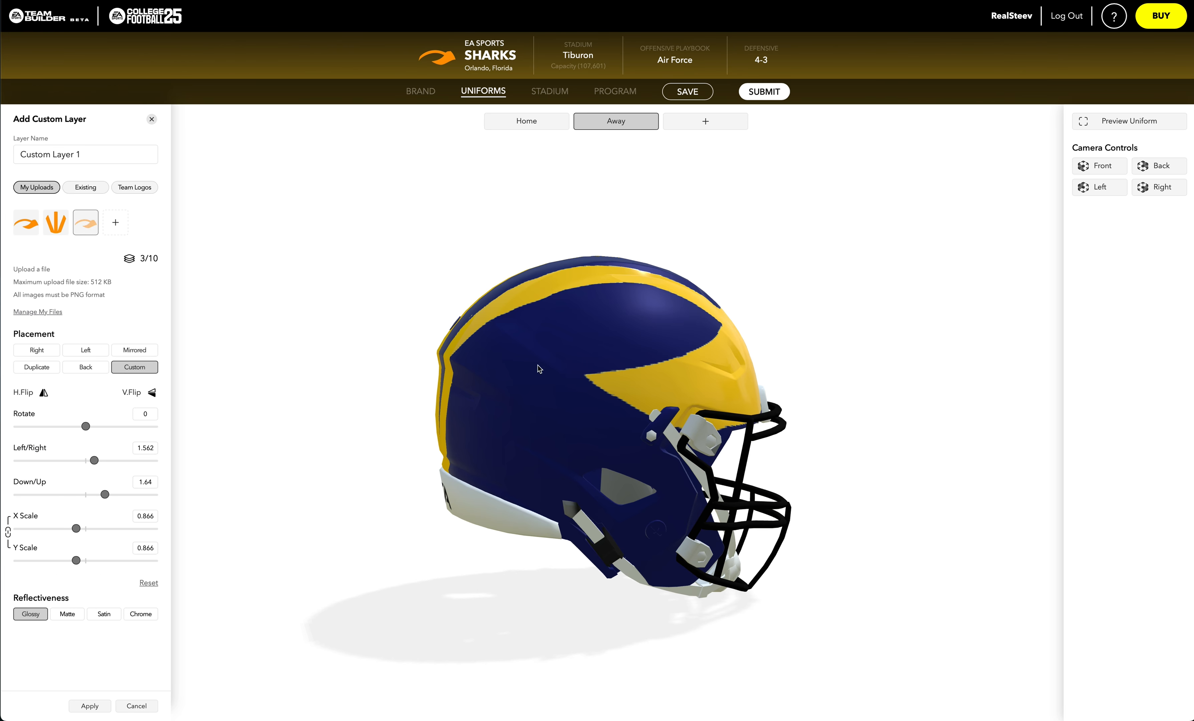
left_click_drag(539, 368, 927, 472)
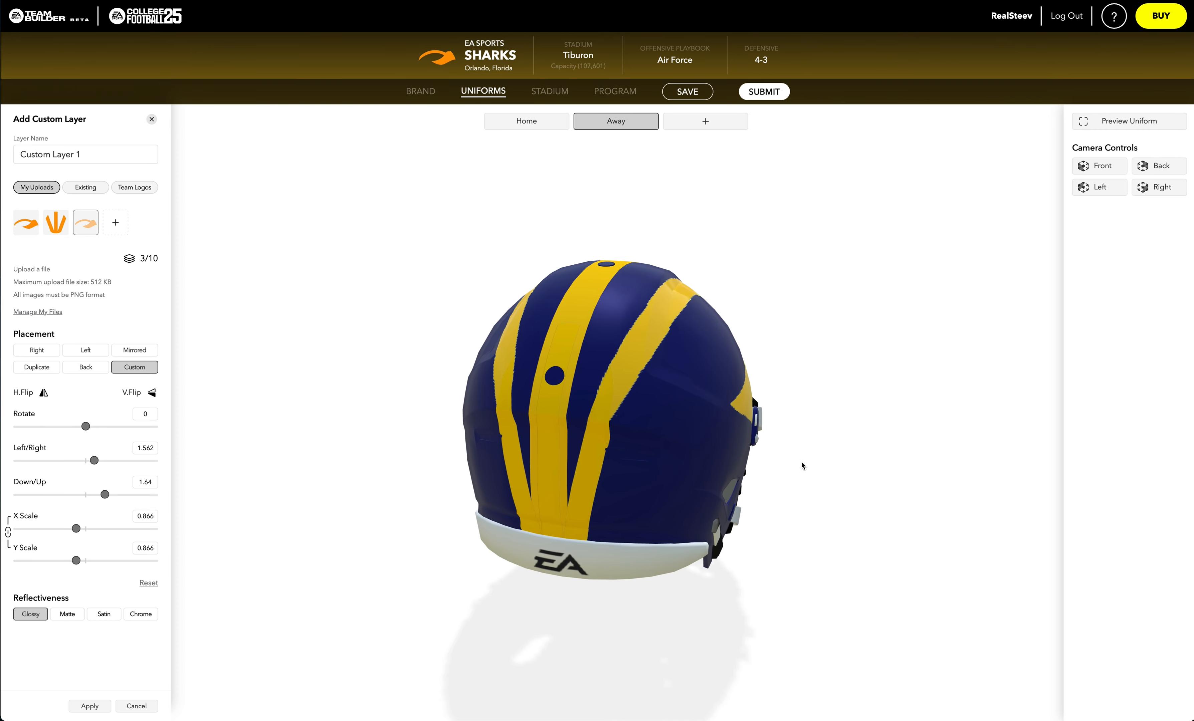
left_click_drag(803, 466, 435, 346)
key("Escape")
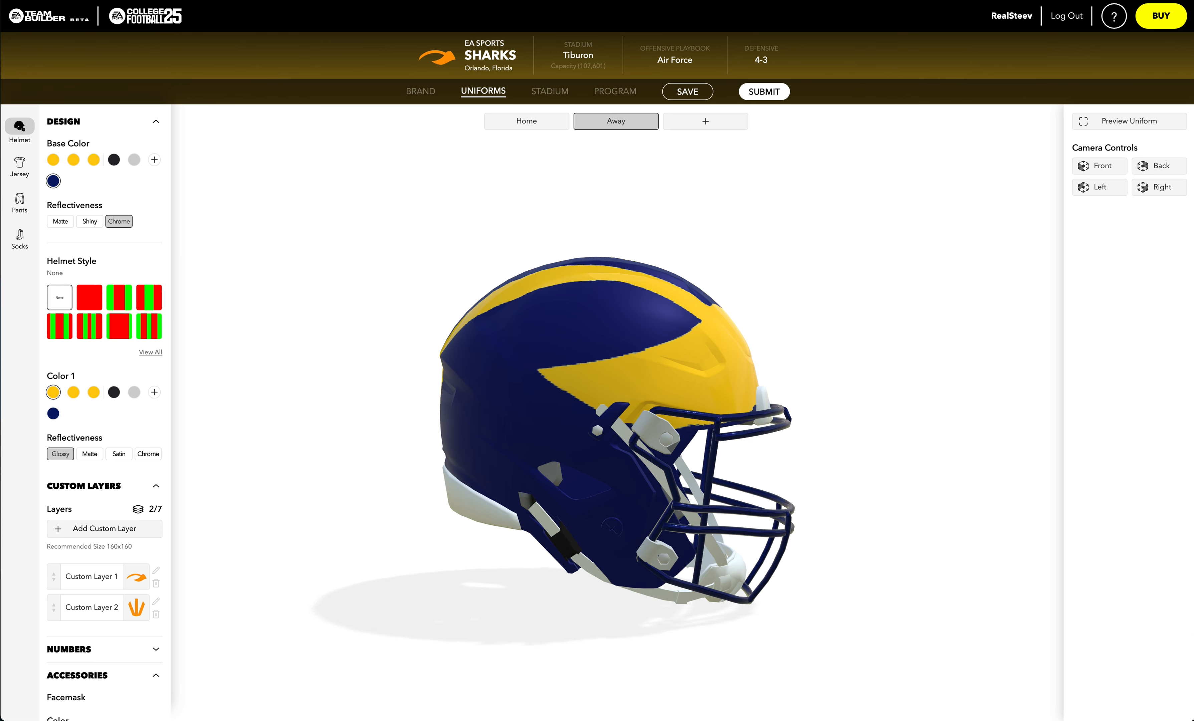
Darken the helmet's base color to navy hex 040d34 and apply it.
left_click(155, 160)
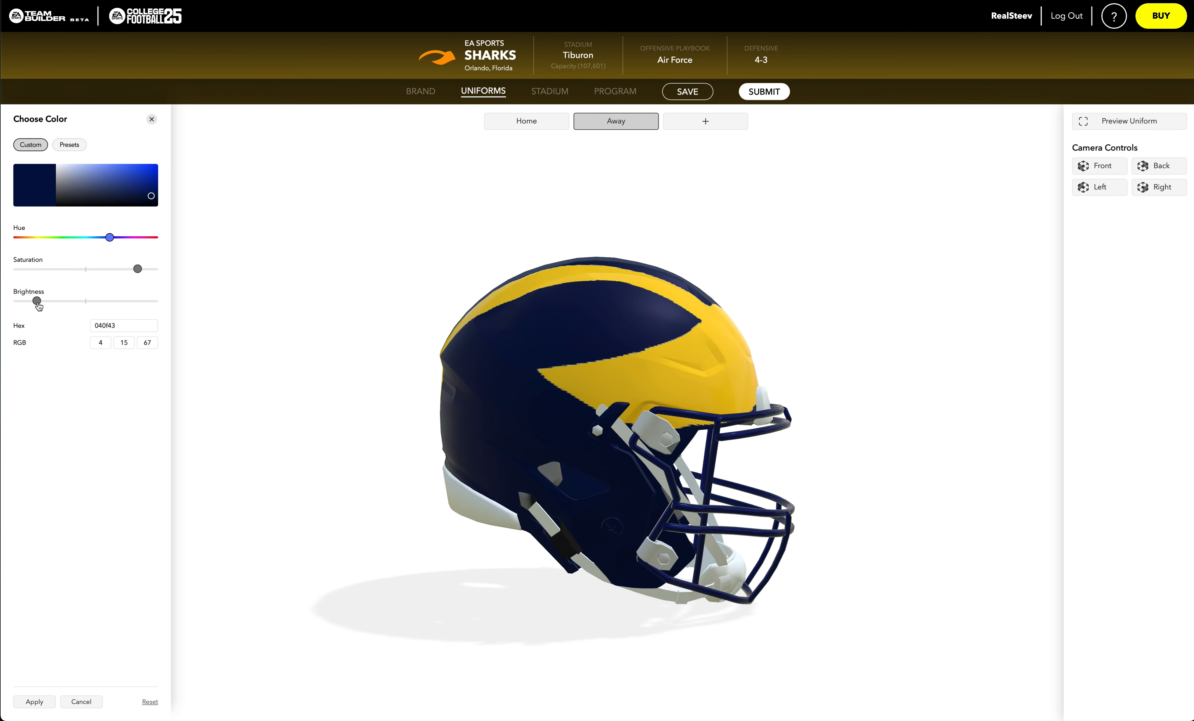
mouse_move(565, 363)
left_mouse_down()
mouse_move(554, 349)
mouse_move(577, 351)
left_mouse_up()
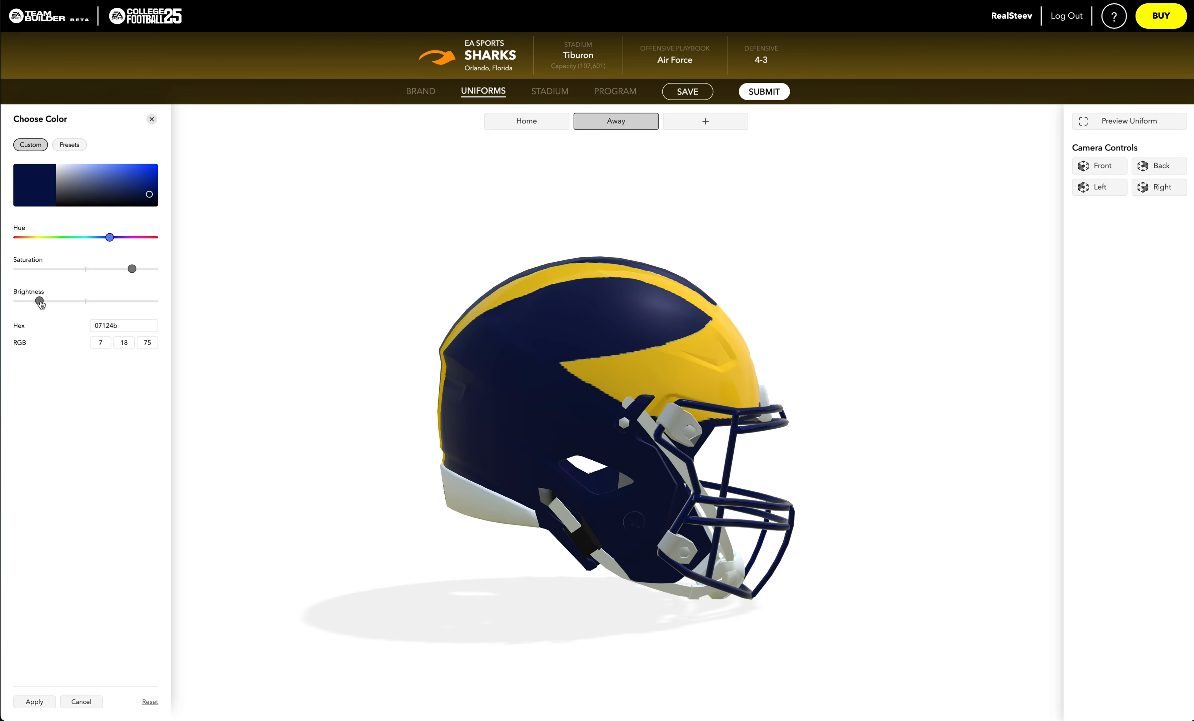
left_click_drag(40, 303, 33, 302)
left_click_drag(781, 381, 734, 376)
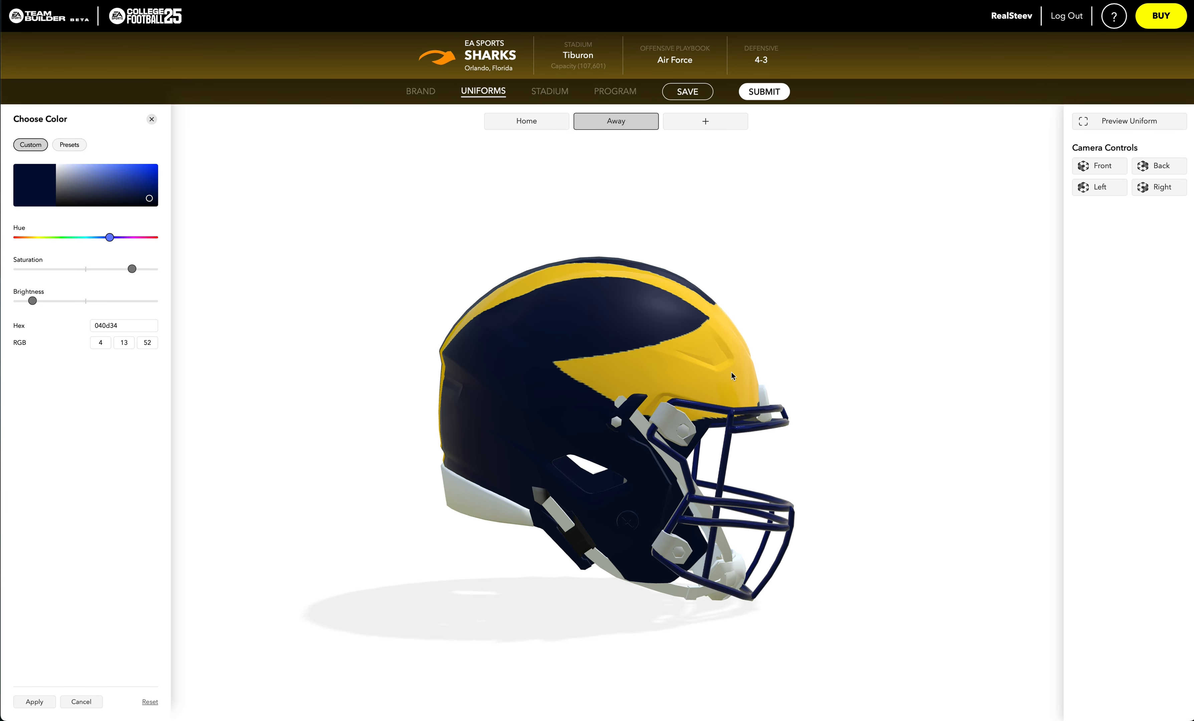
left_click(34, 702)
left_click_drag(729, 398, 429, 393)
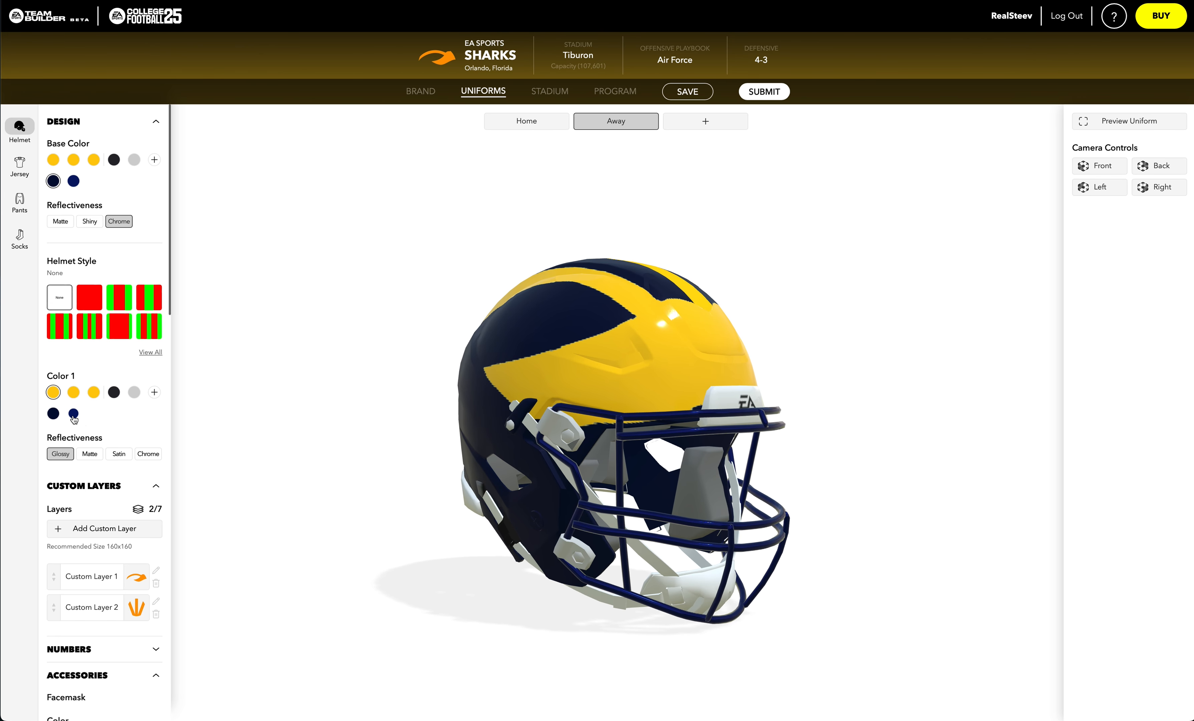
scroll(74, 419, "down", 10)
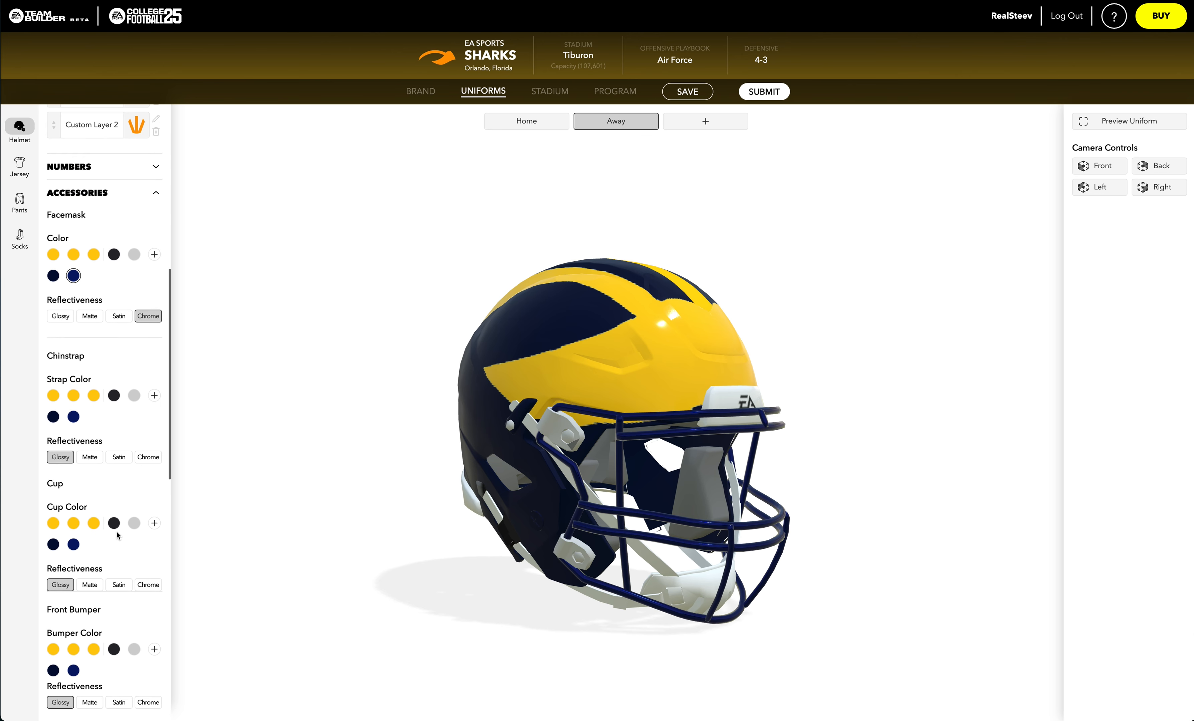
scroll(117, 535, "up", 5)
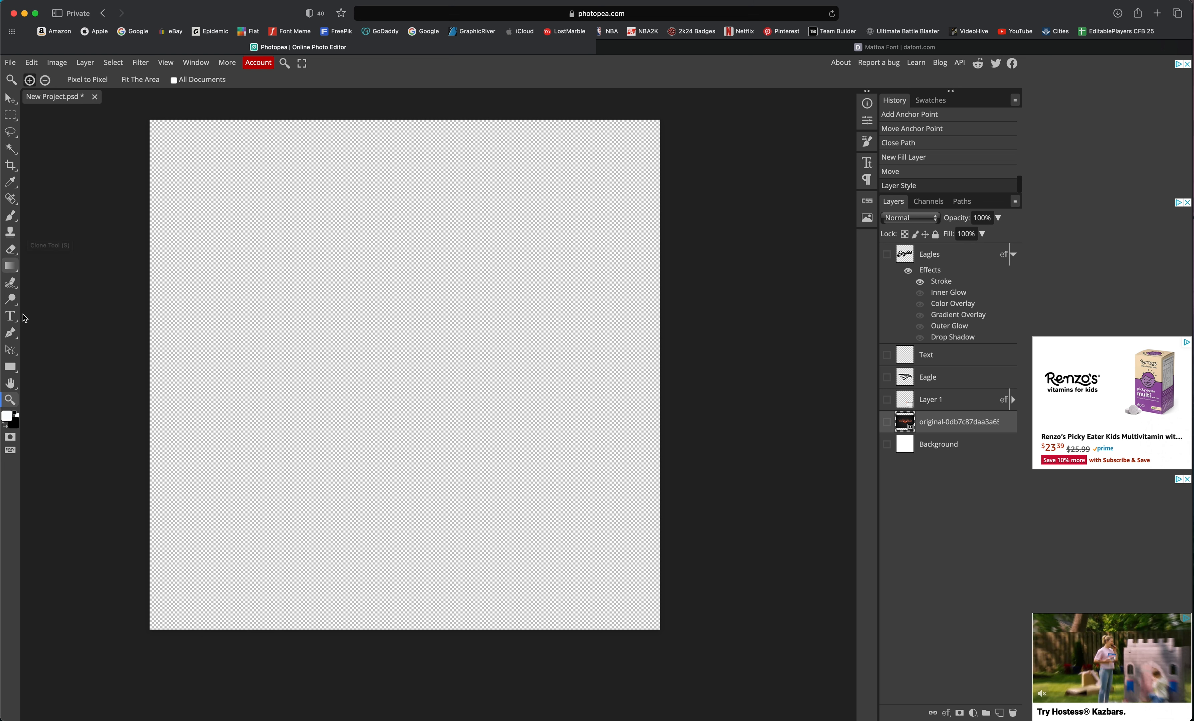
Switch to Photopea and draw a closed, tall, narrow triangle path with the Pen tool, its base near the canvas's lower edge.
scroll(23, 291, "right", 1)
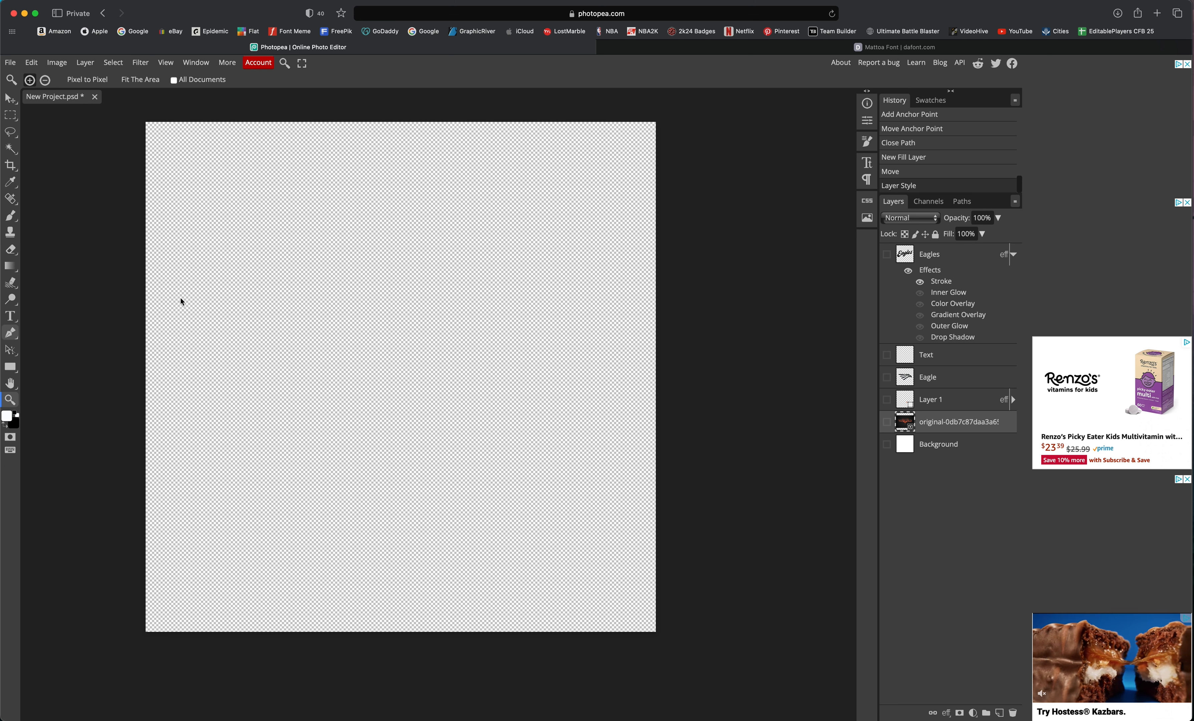
key("p")
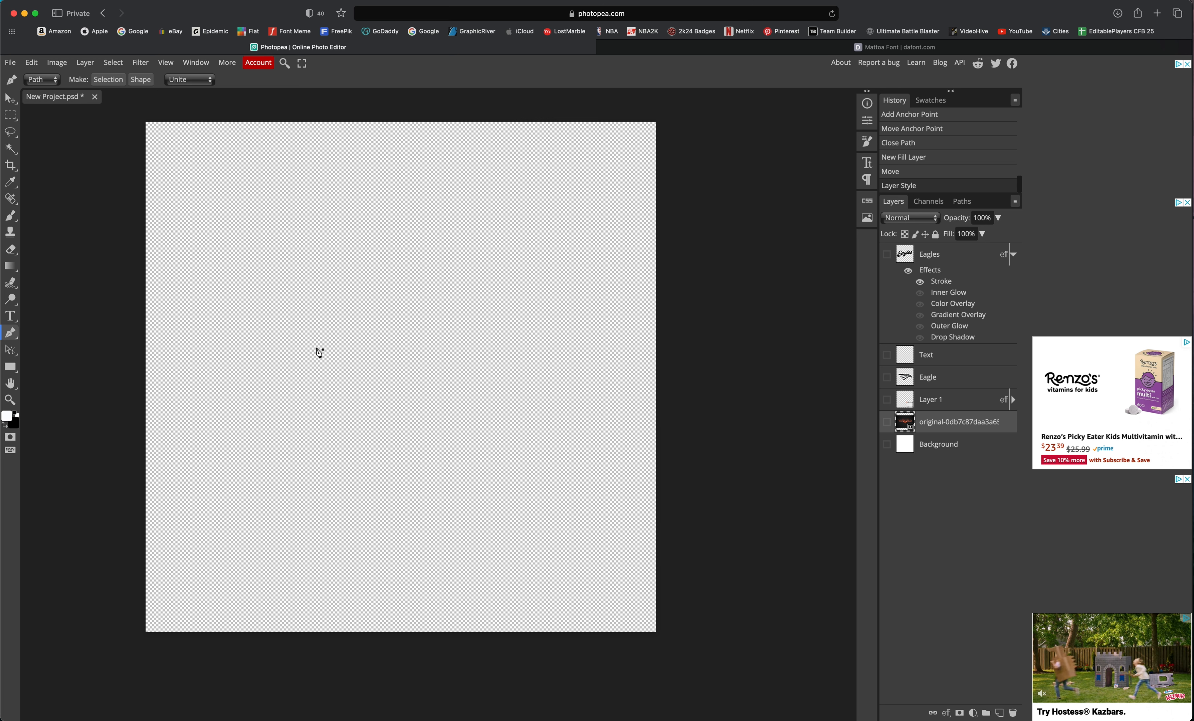
scroll(345, 597, "down", 1)
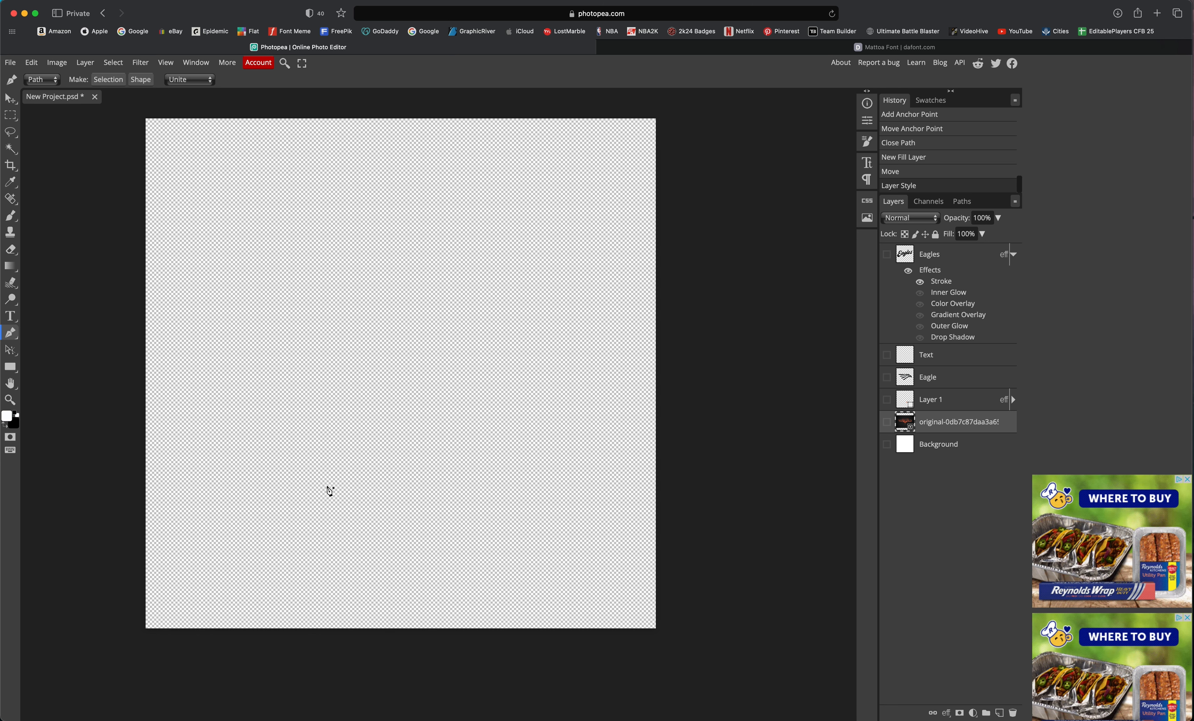
left_click(332, 604)
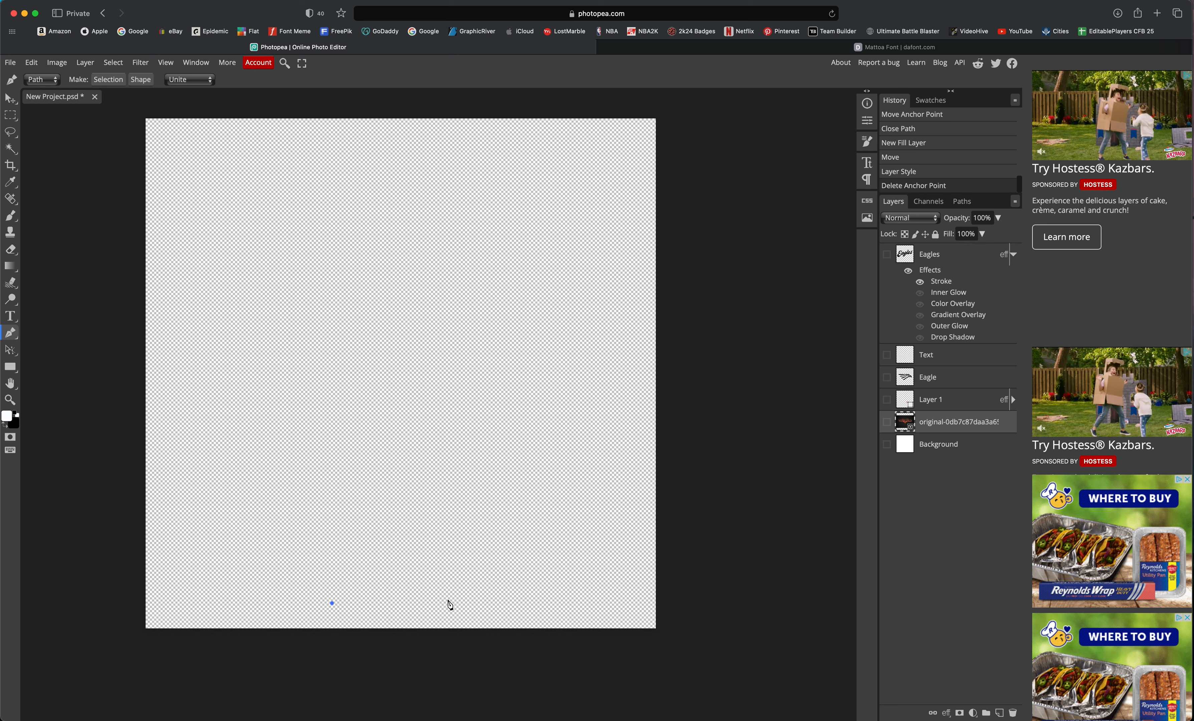
left_click(467, 603)
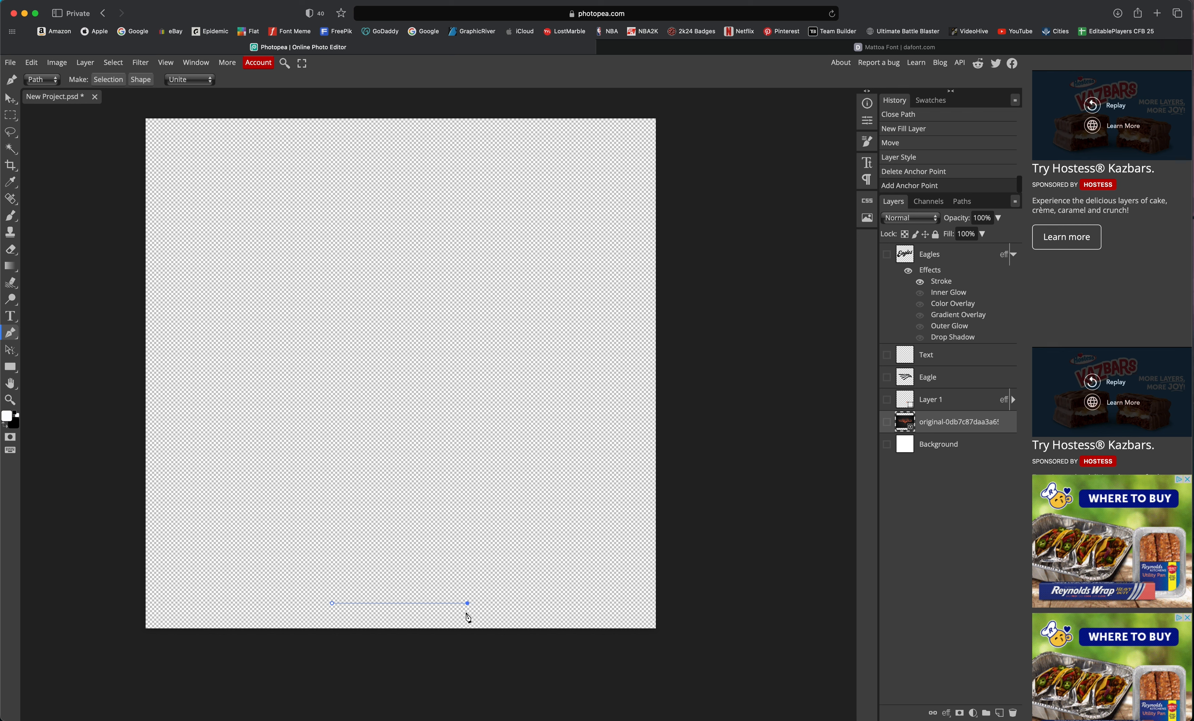
left_click(383, 184)
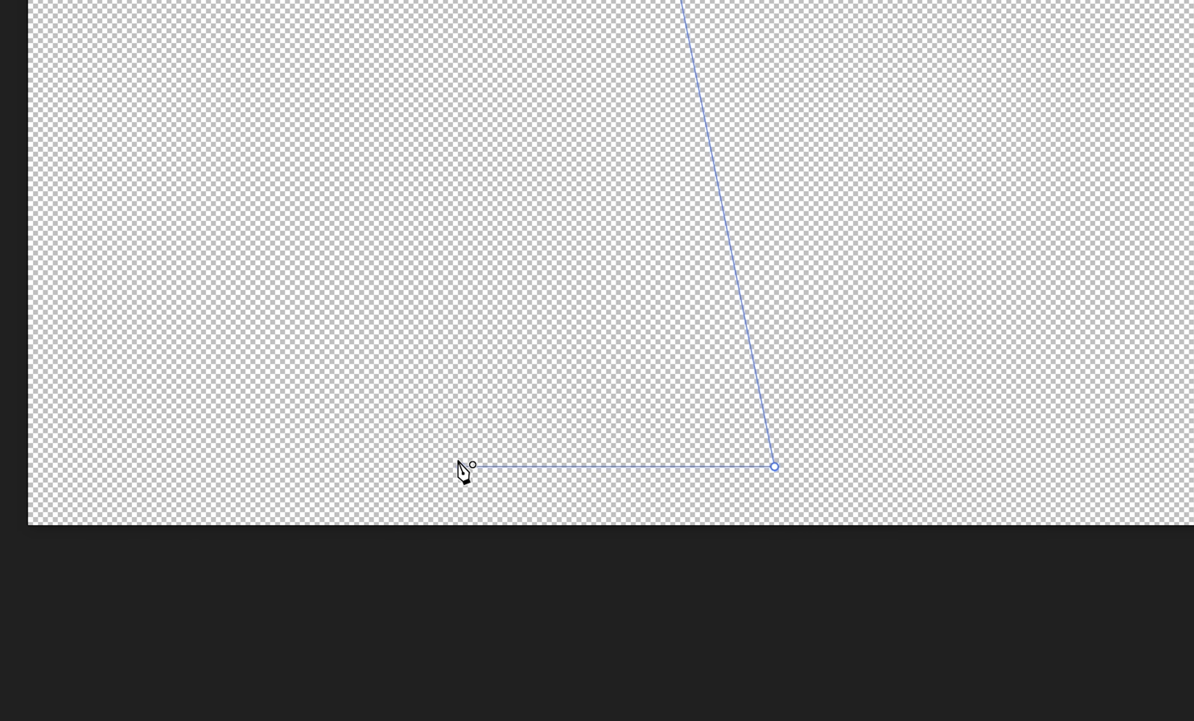
left_click(332, 604)
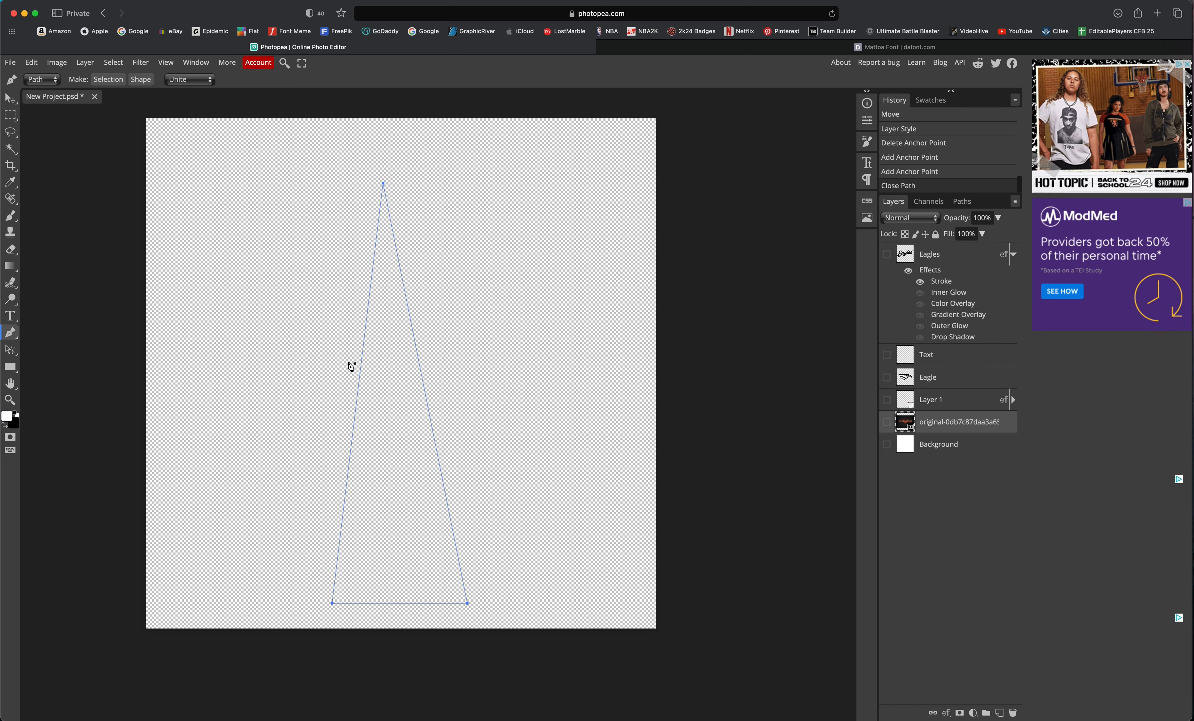
Convert the triangle path into a shape layer filled with black (000000).
left_click(147, 80)
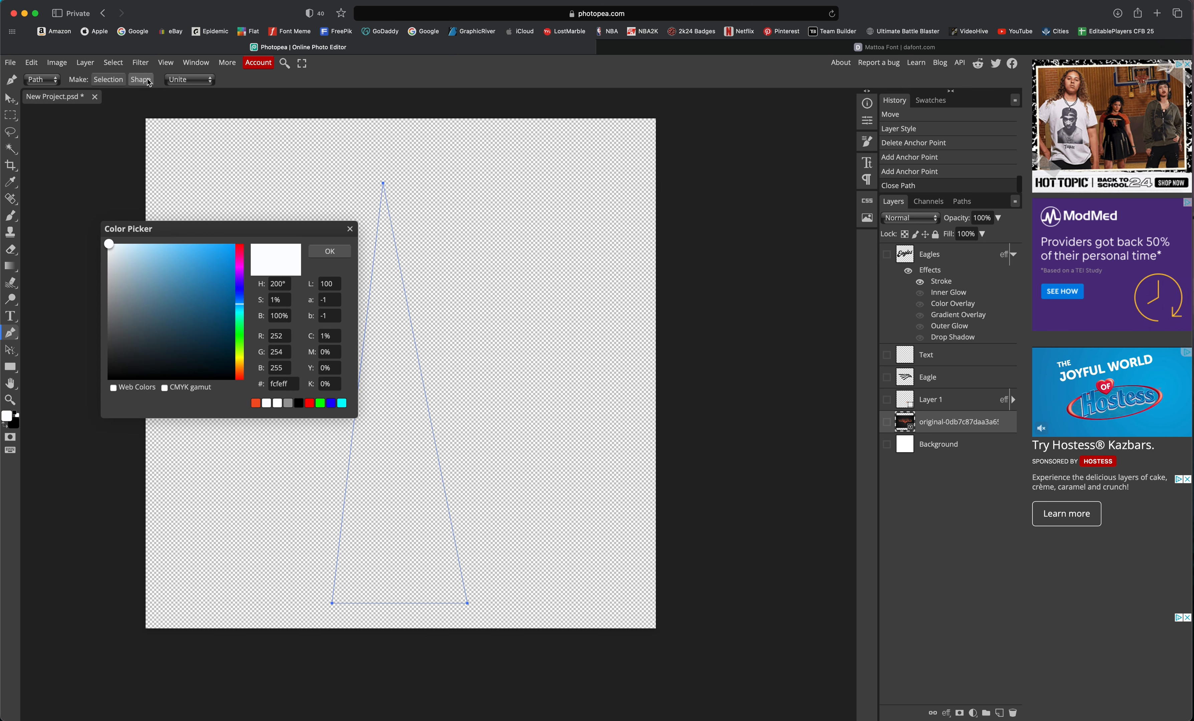
left_click(142, 379)
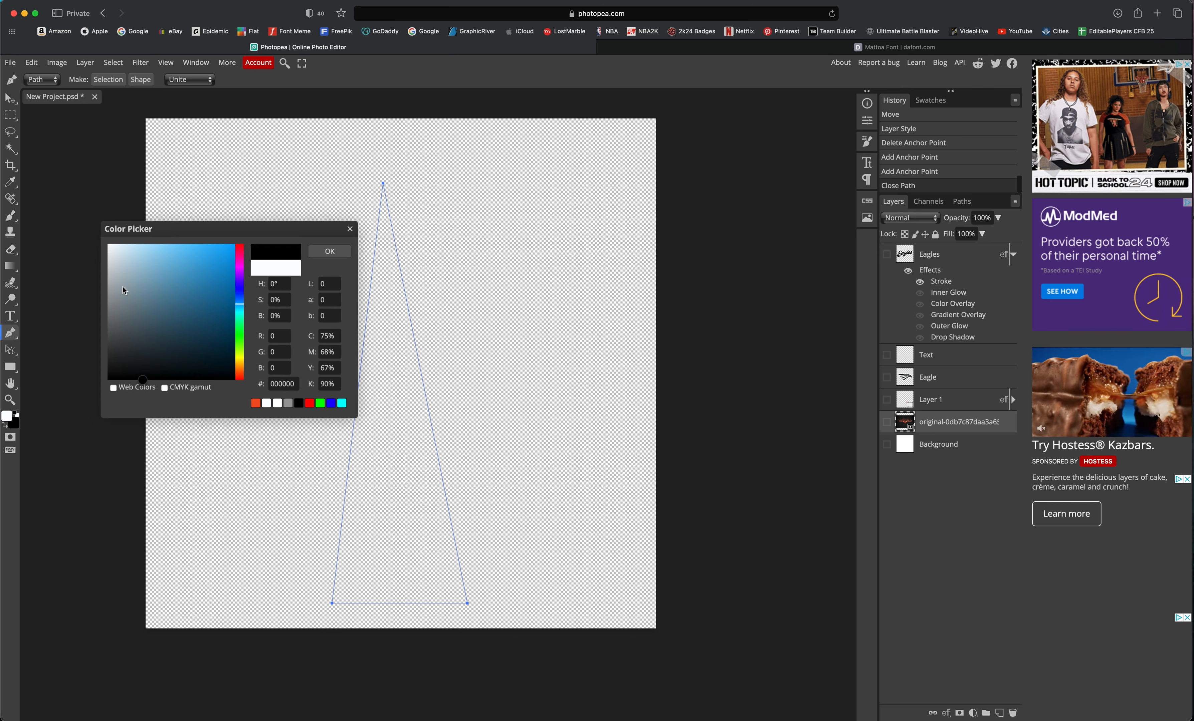
left_click(327, 251)
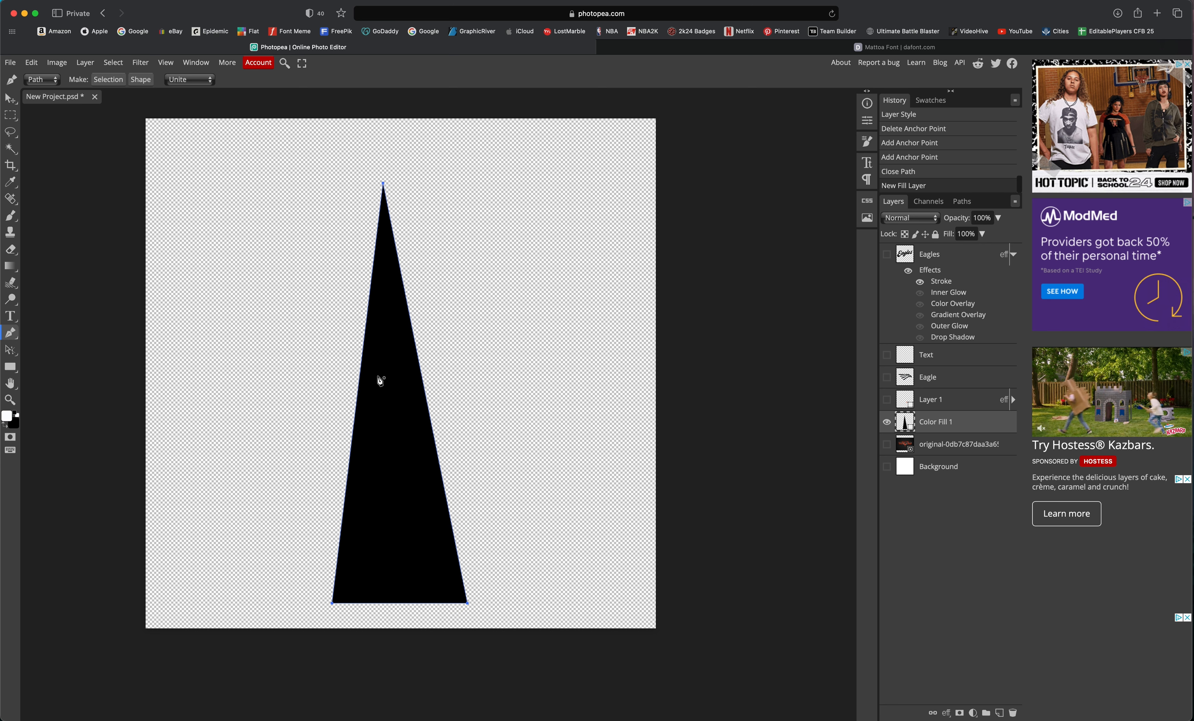
Narrow the black triangle and shift its apex anchor with Direct Select to sit centered over the base.
left_click(12, 100)
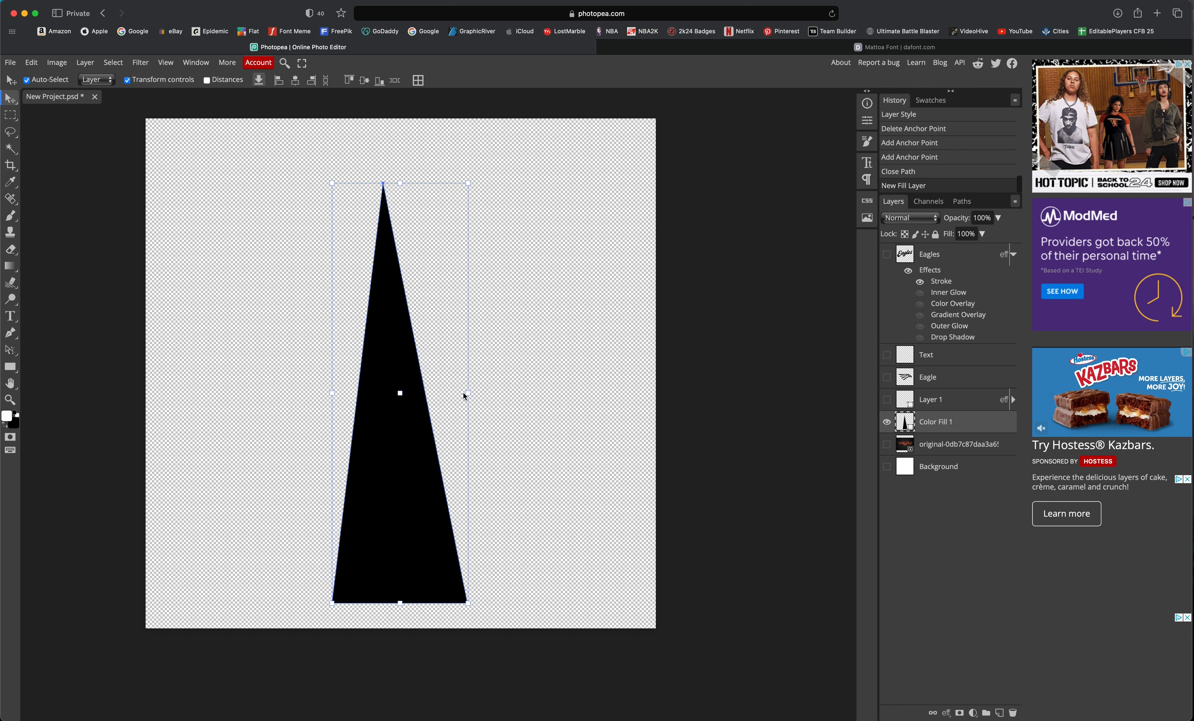
left_click_drag(464, 396, 433, 397)
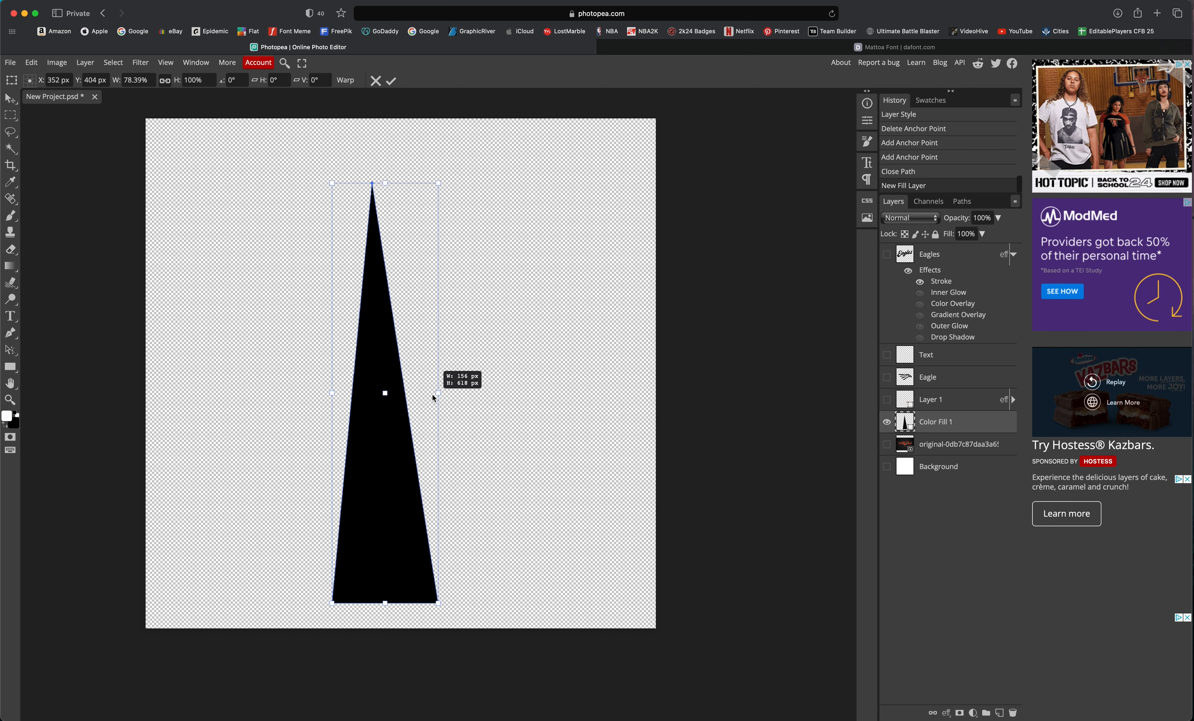
left_click(11, 350)
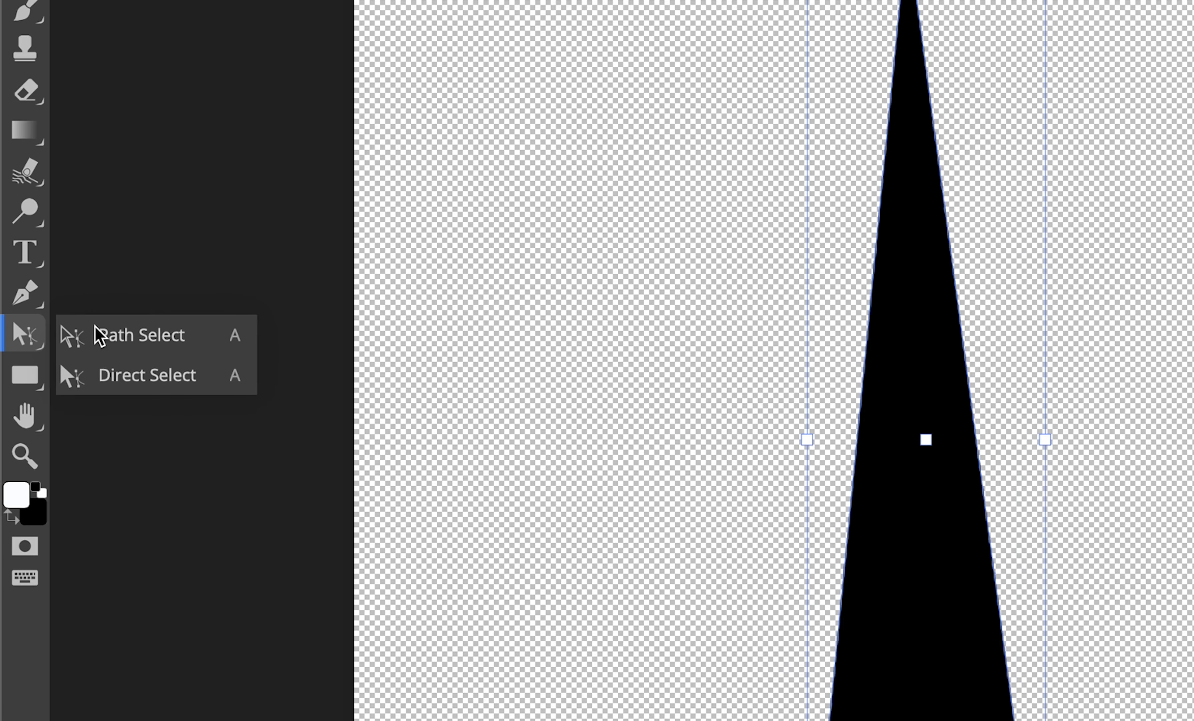
left_click(138, 384)
left_click(25, 338)
left_click(119, 375)
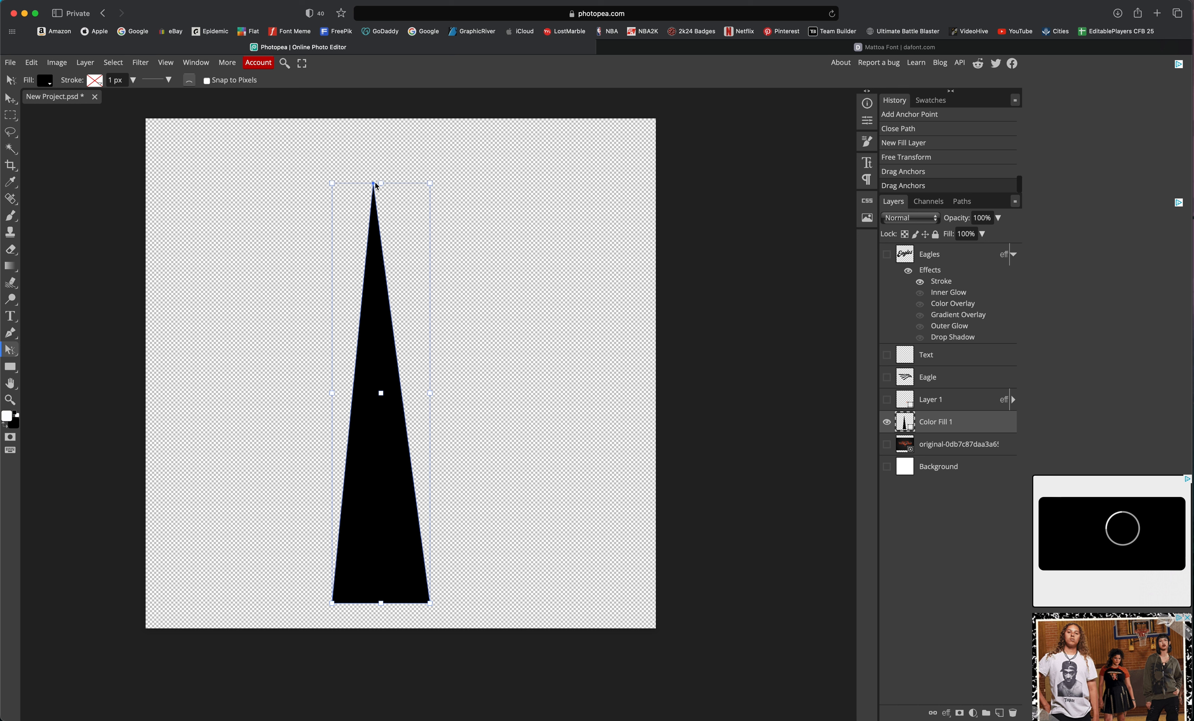
left_click_drag(379, 186, 384, 186)
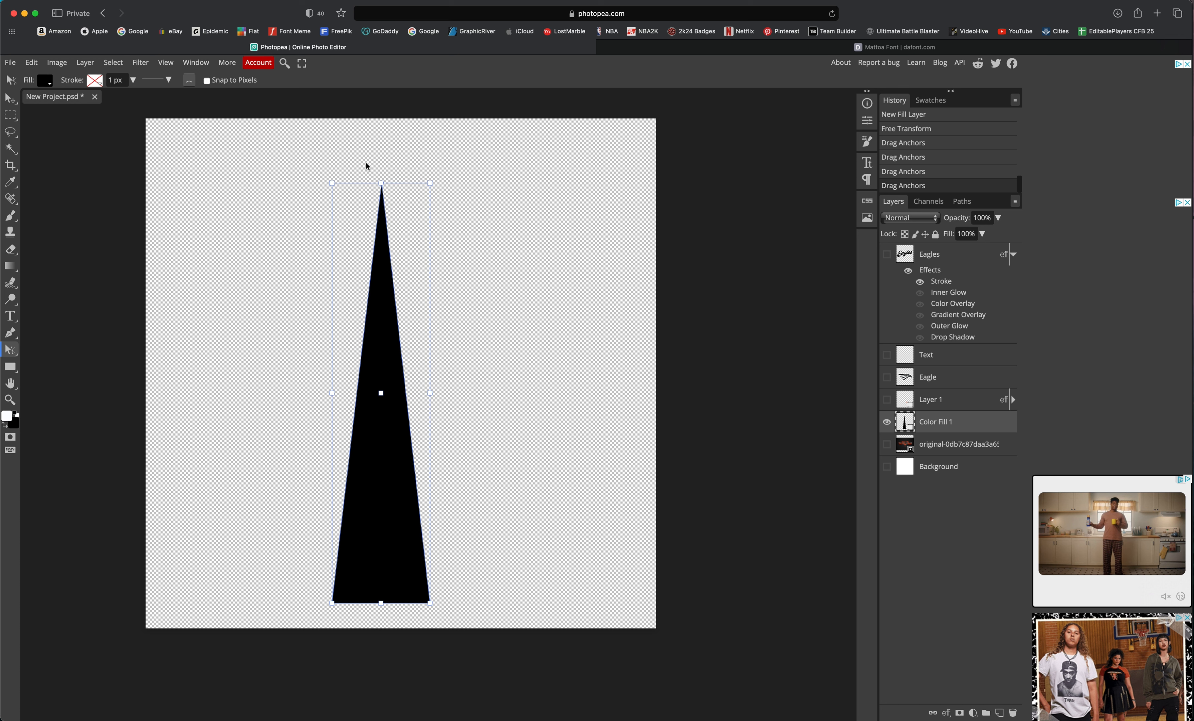
Scale the triangle to 105.7% and move it right to X 384 px, near the middle of the canvas.
left_click(11, 100)
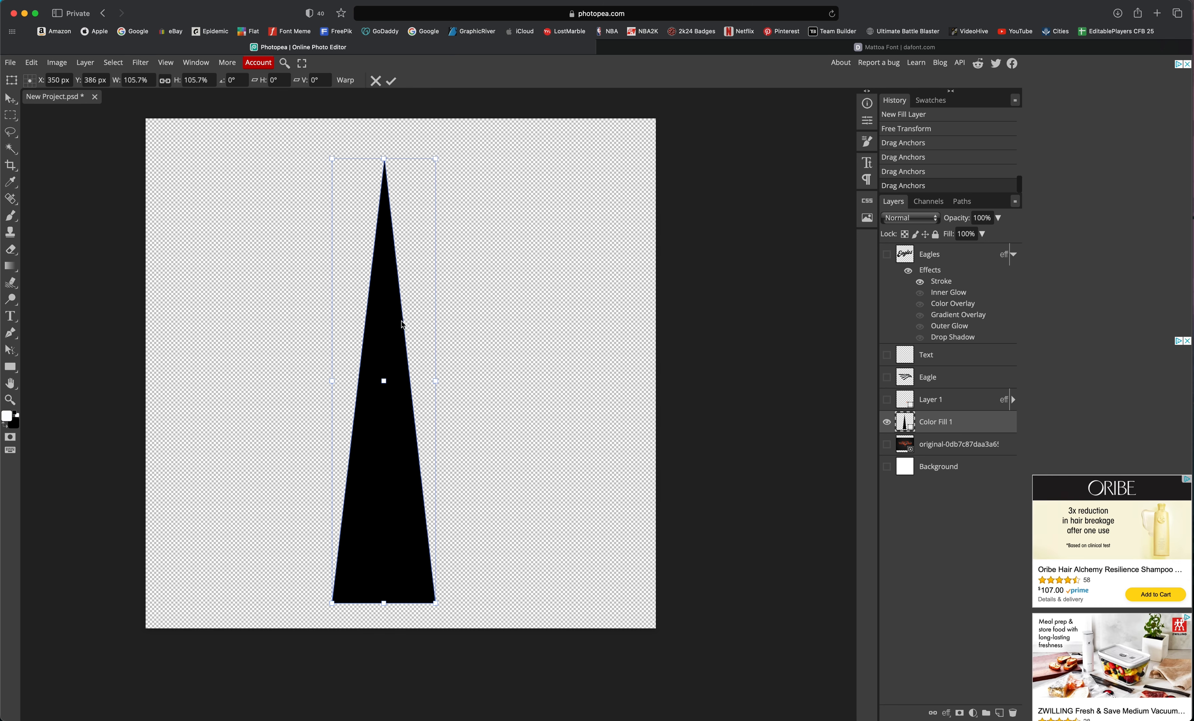
key("shift+Right")
key("shift+Right")
key("shift+Right")
key("Right")
key("Right")
key("Right")
key("Right")
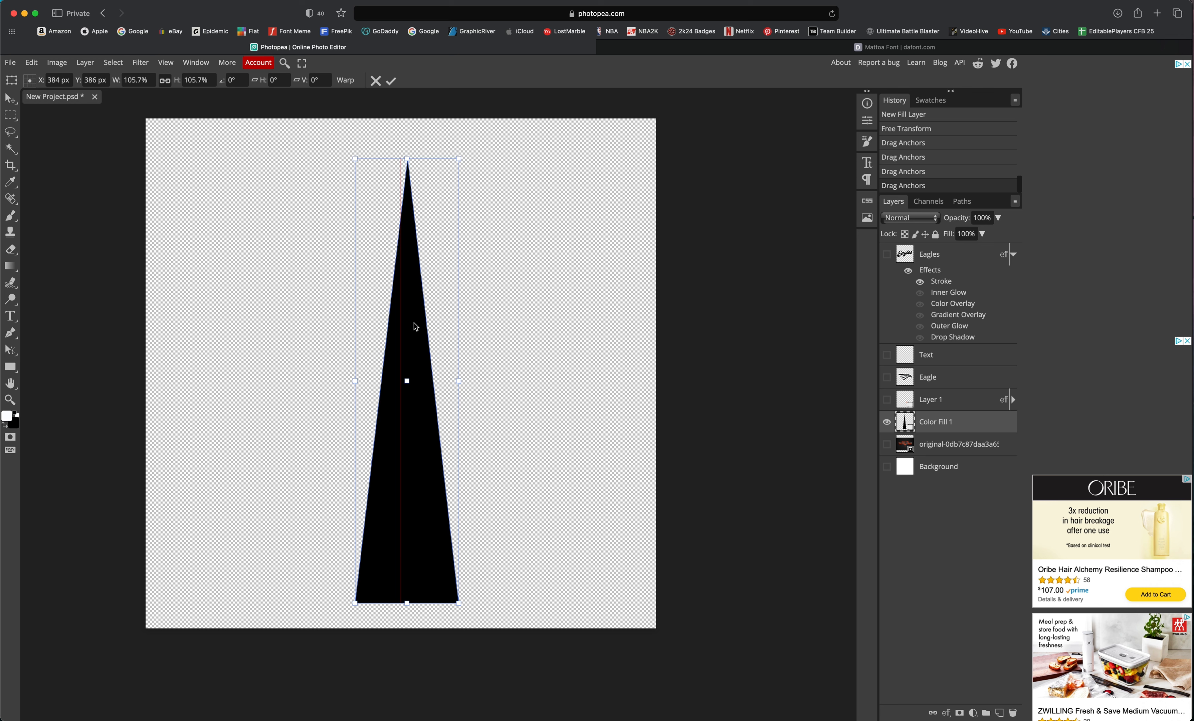
left_click(393, 82)
Export the triangle on its transparent background as a PNG named Stripe at 300 DPI.
key("super+alt+shift+s")
type("Stripe")
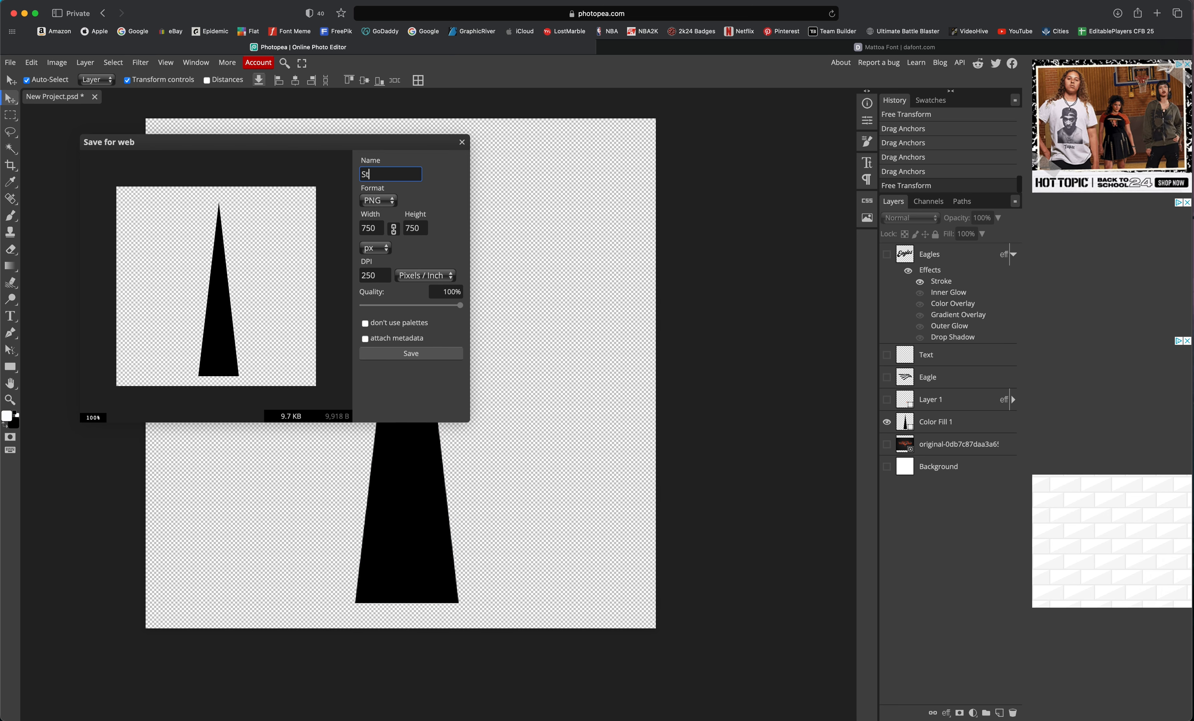
left_click(307, 421)
double_click(365, 275)
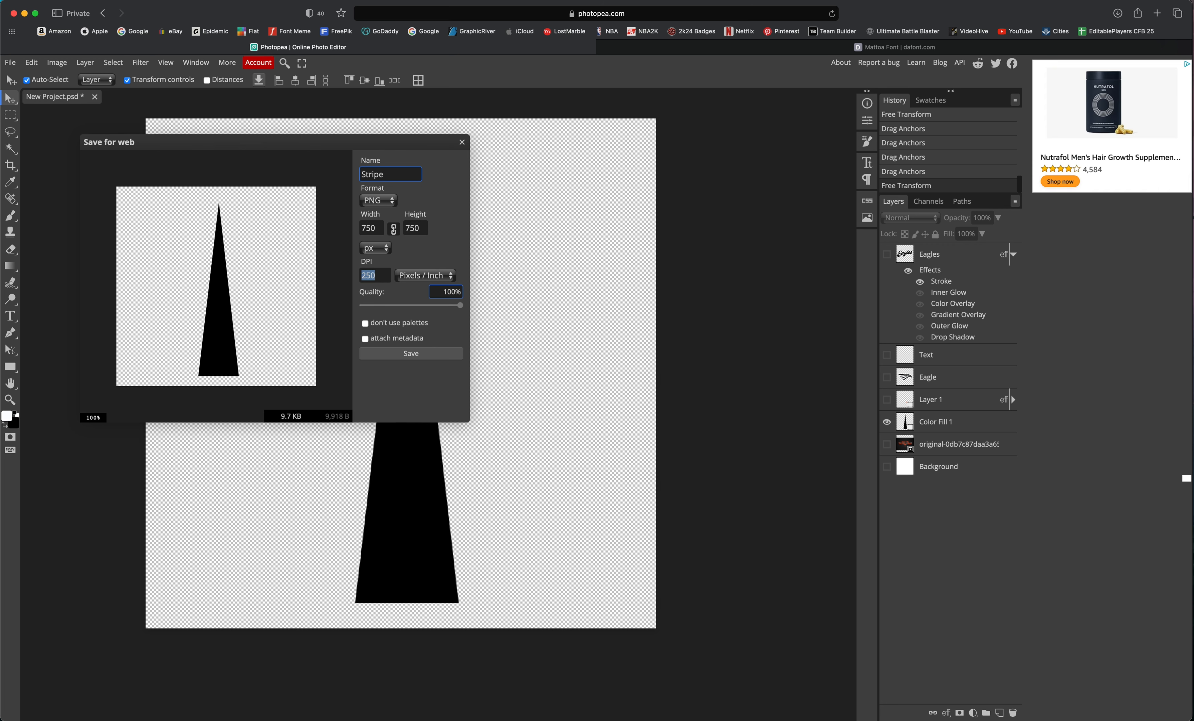
type("300")
key("Return")
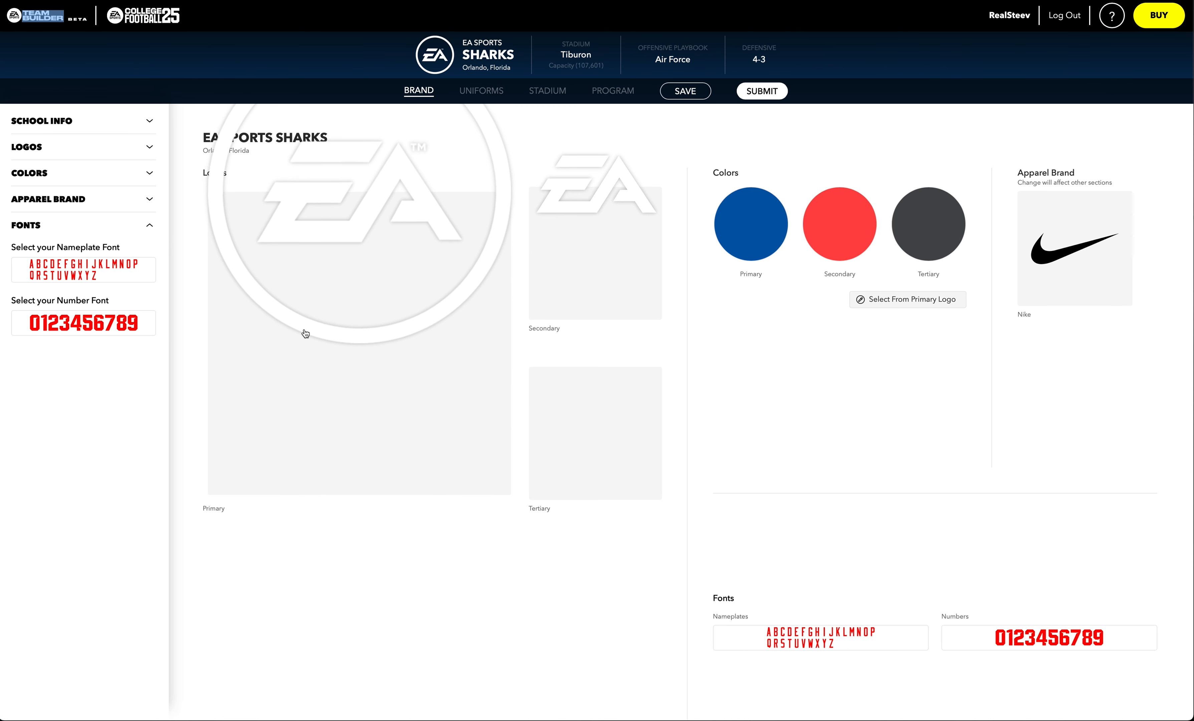
In Team Builder's school info, set the team name to Delaware, the nickname to Eagles and the abbreviation to DEL.
left_click(97, 121)
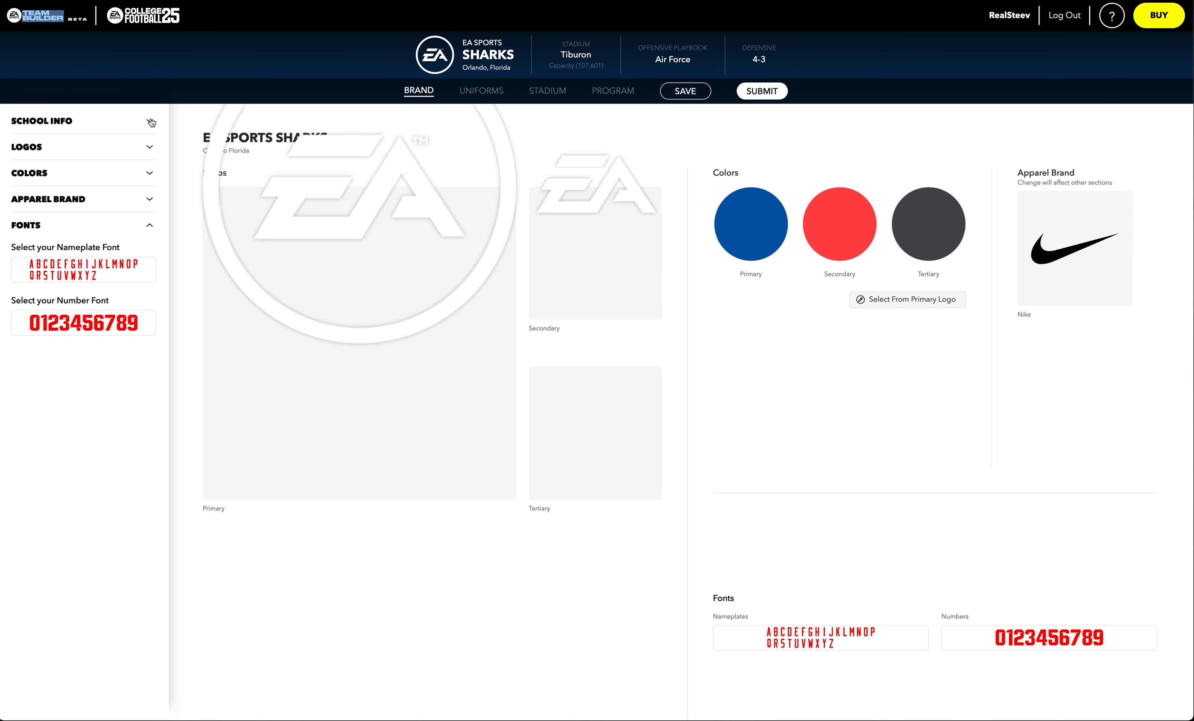
triple_click(50, 162)
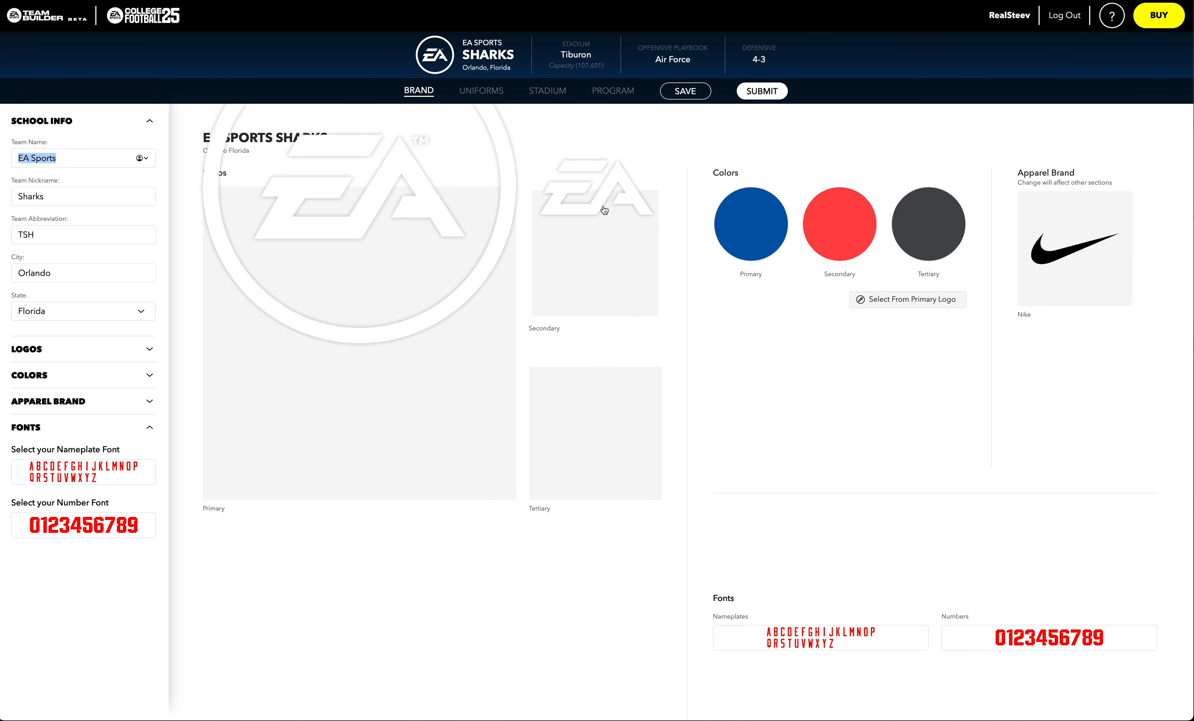
type("Delaware")
key("Tab")
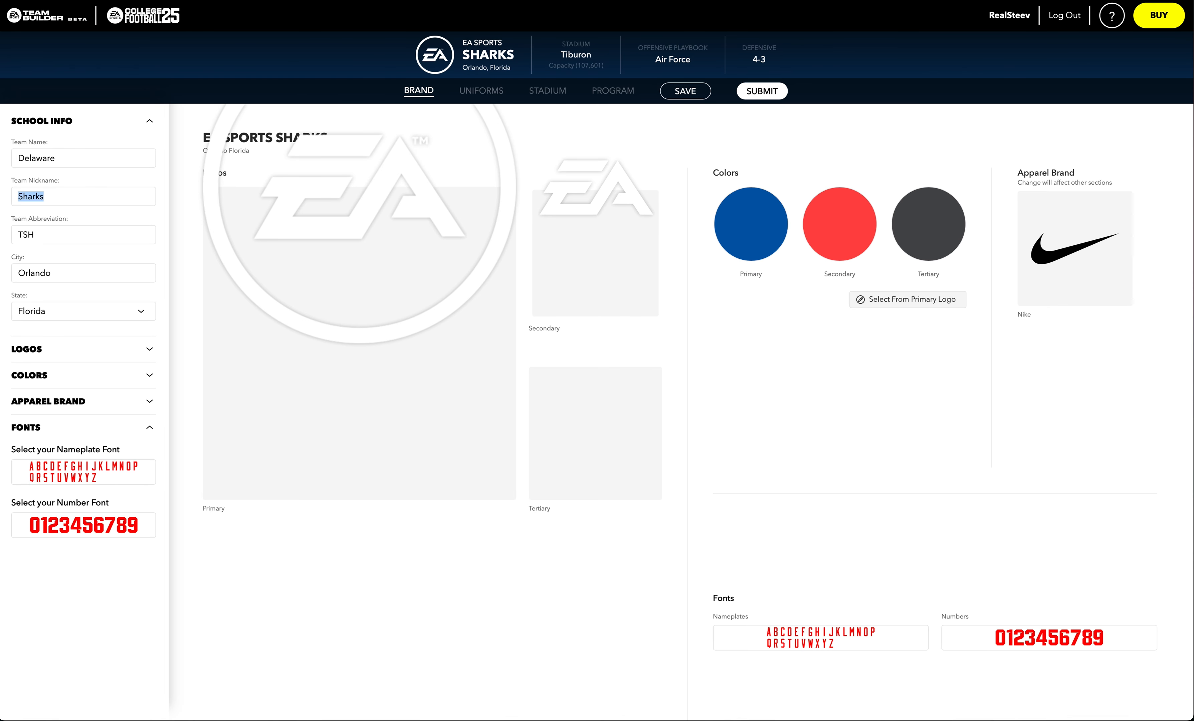
type("Eagles")
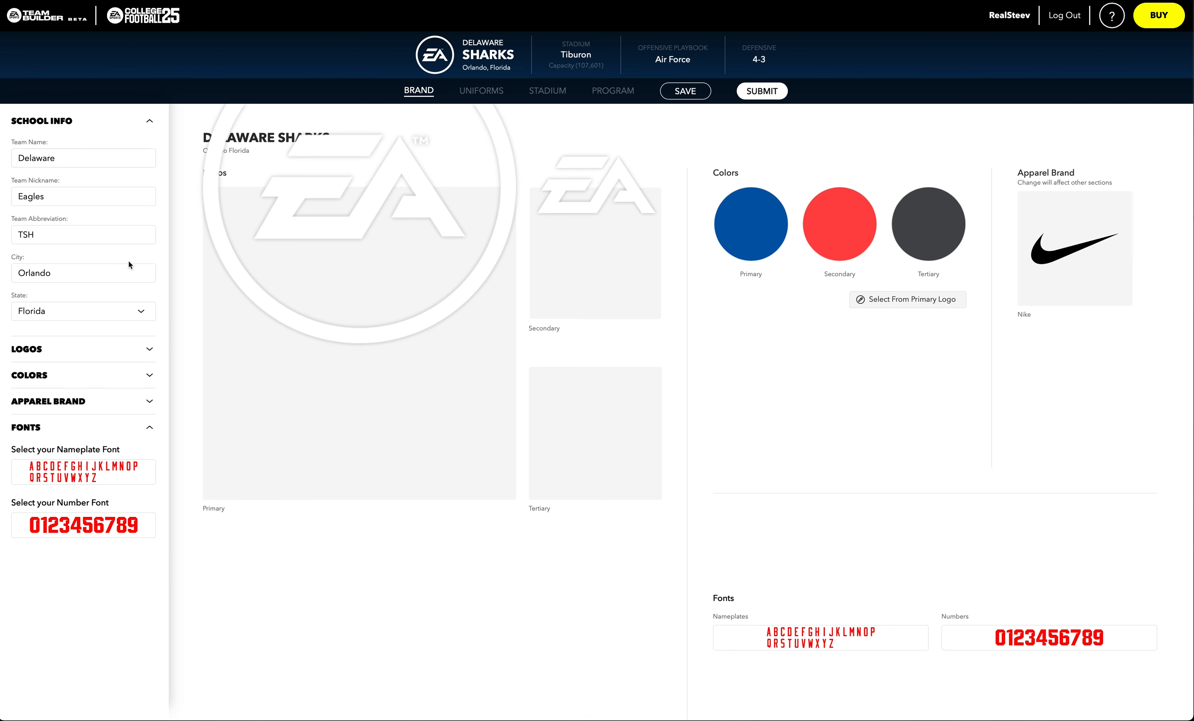
Upload Eagle Head.png from Downloads as a custom image for the primary logo, accepting the content terms.
left_click(145, 349)
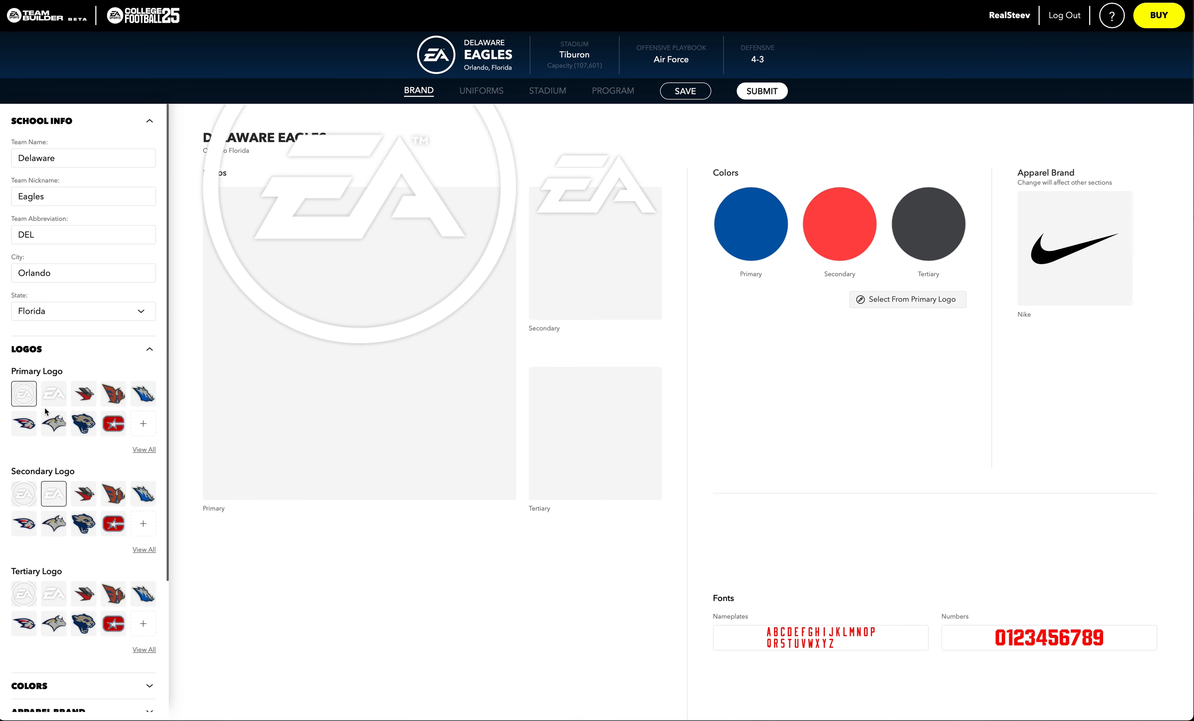
left_click(139, 427)
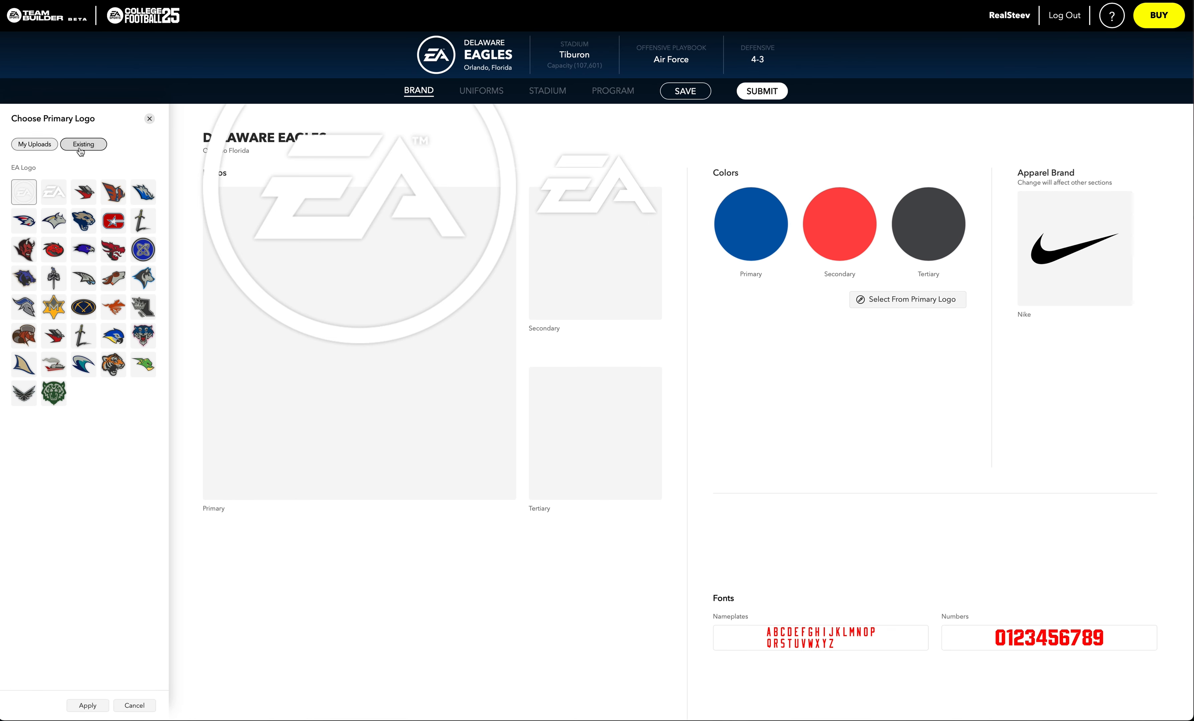
left_click(48, 146)
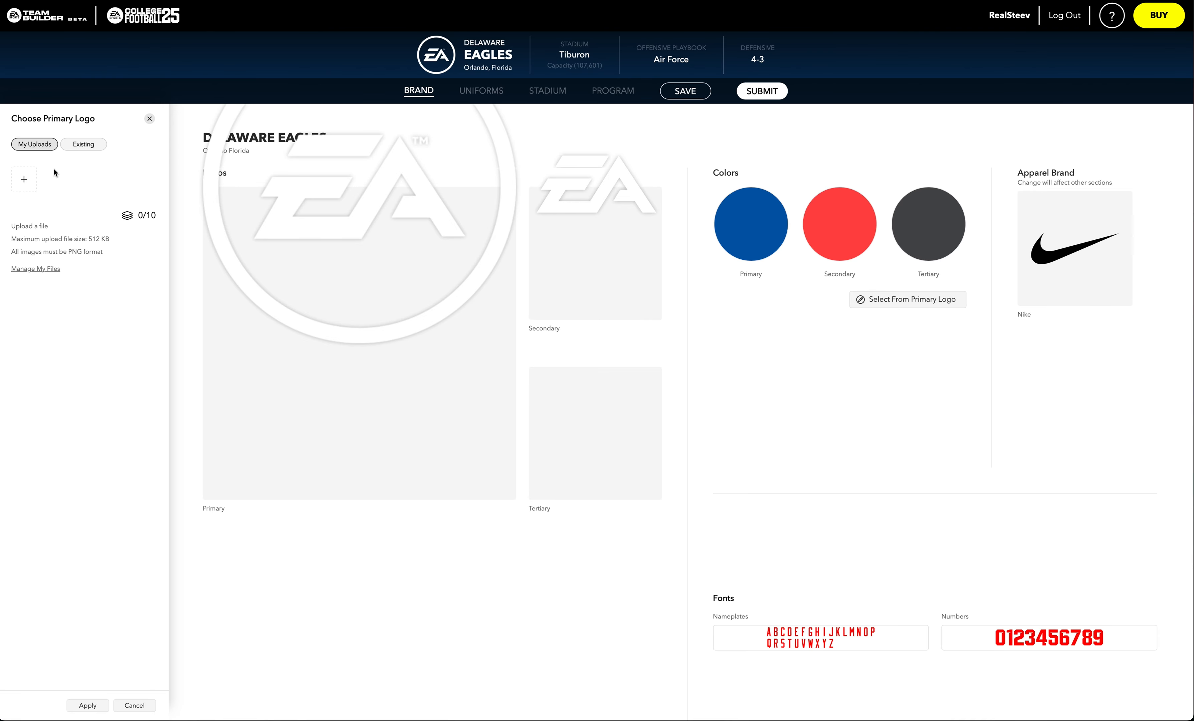
left_click(20, 180)
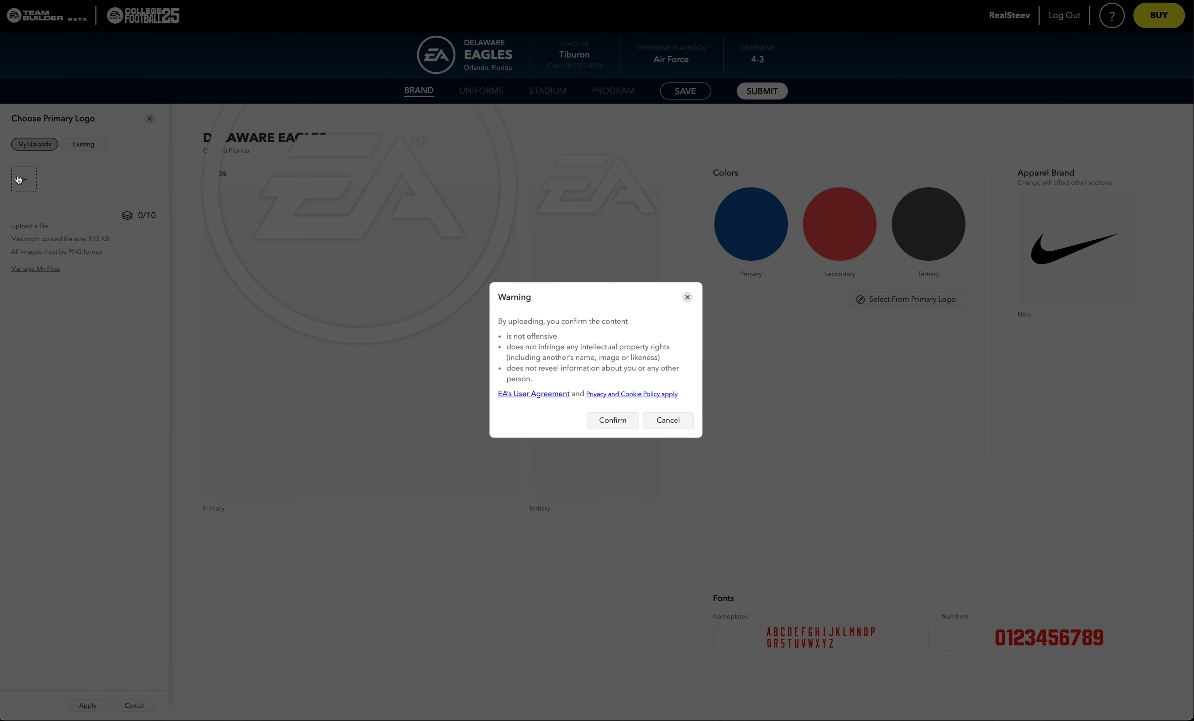
left_click(611, 421)
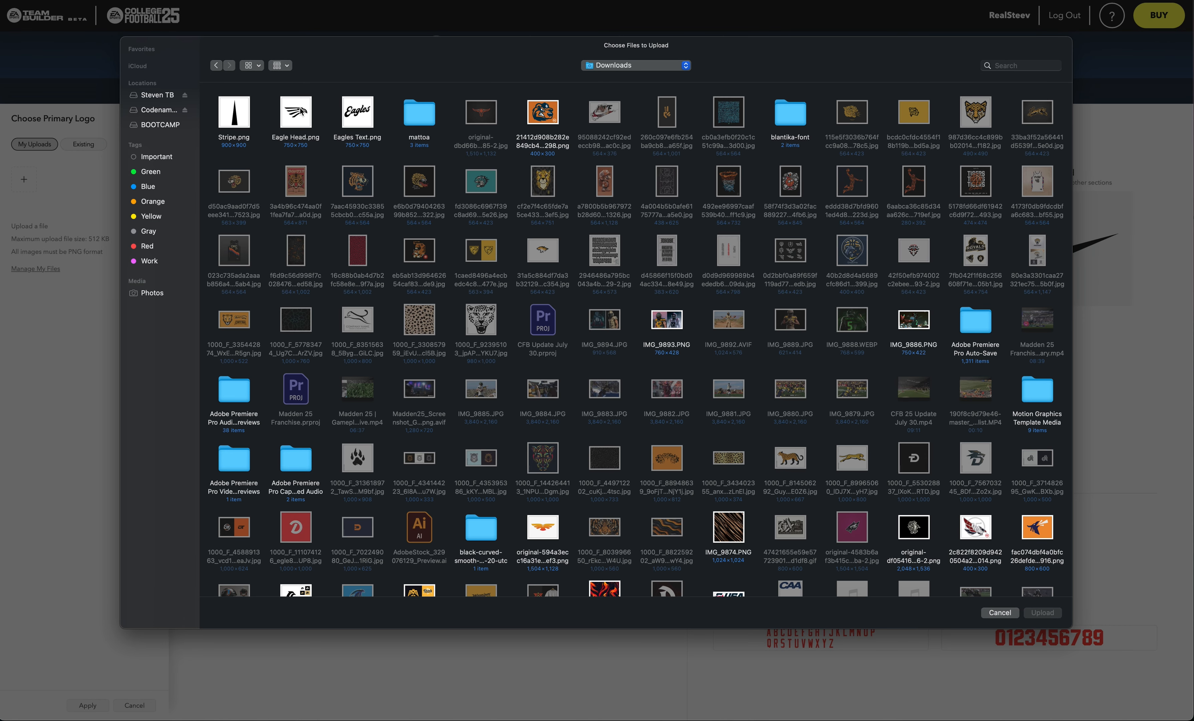
left_click(296, 111)
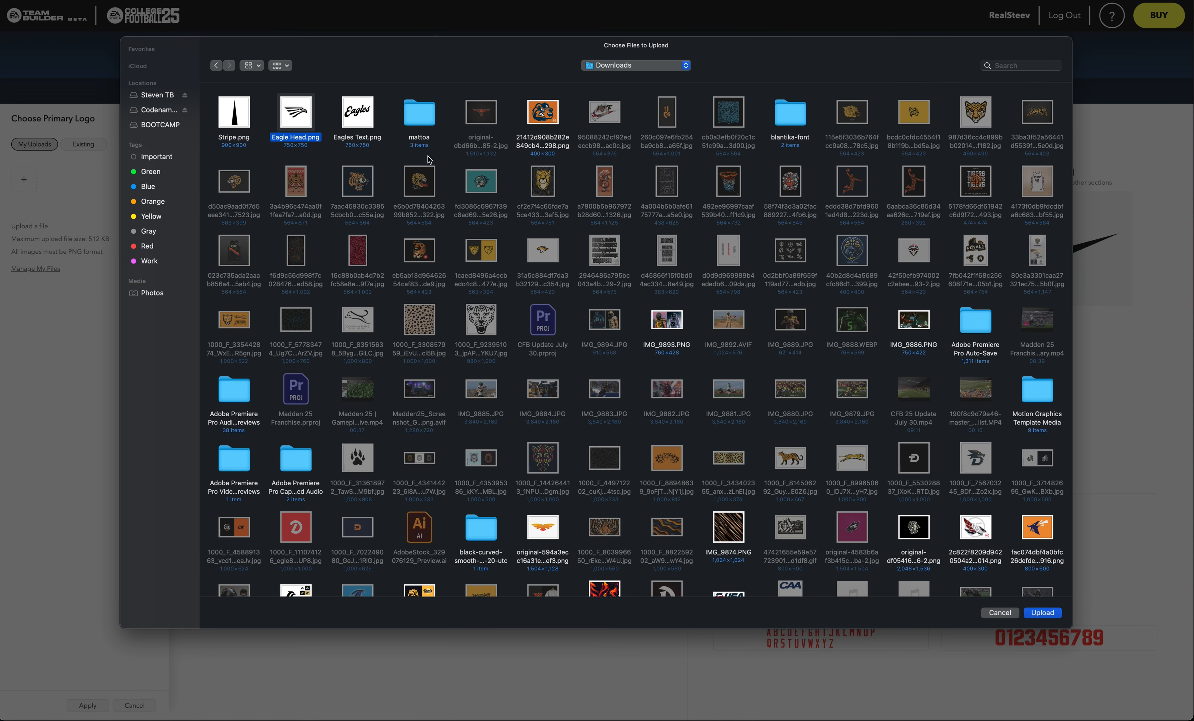
left_click(1043, 612)
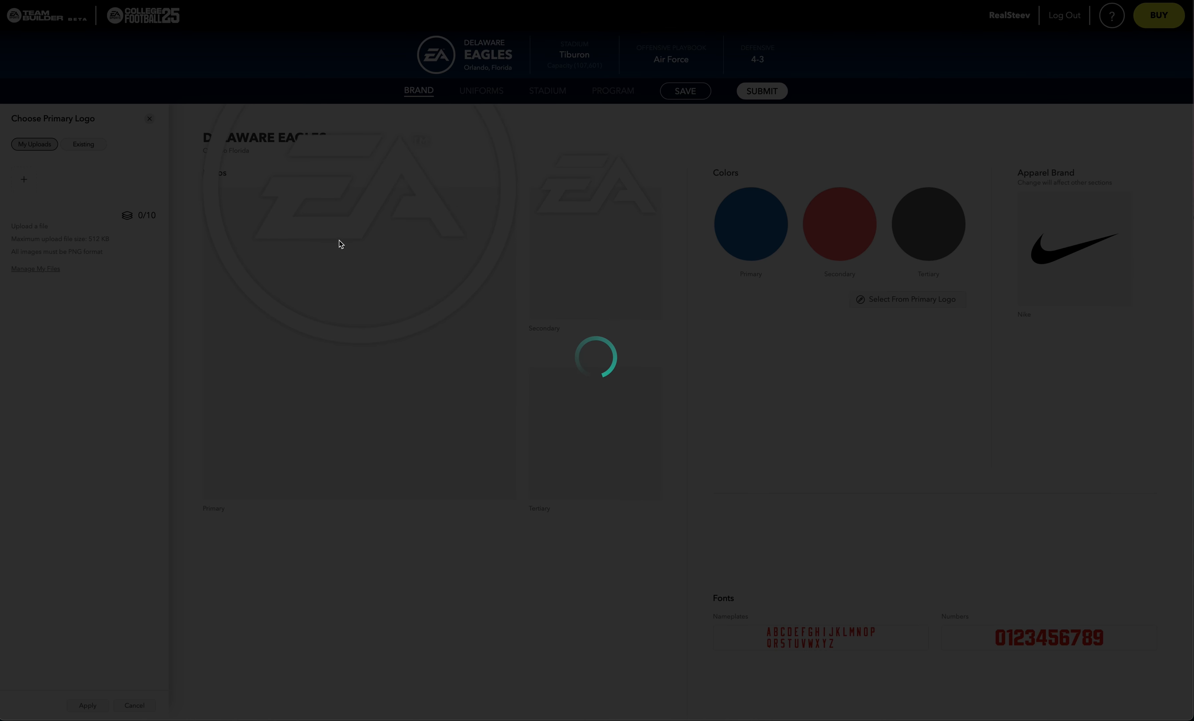